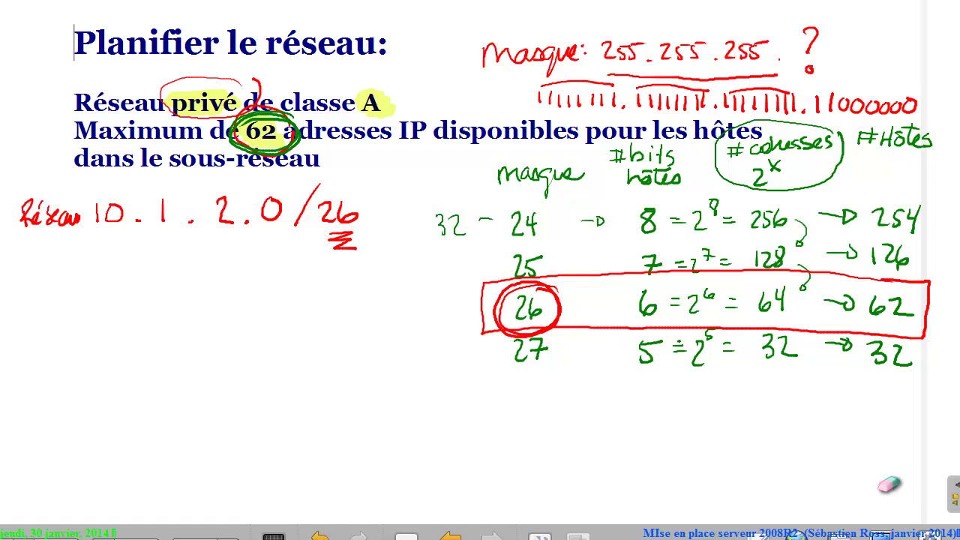
Erase the red question mark after the mask, then switch back to the pen.
mouse_move(848, 36)
left_mouse_down()
mouse_move(826, 43)
mouse_move(838, 38)
left_mouse_up()
left_click(891, 486)
left_click(893, 492)
left_click(891, 487)
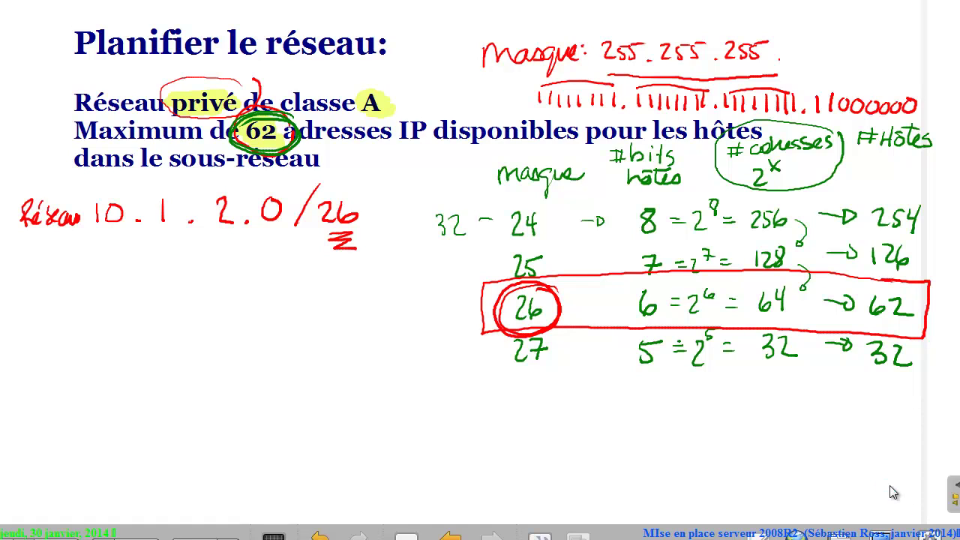
left_click(890, 487)
Bracket the two 1 bits, label them 128 and 64, and write 192 as the last octet.
mouse_move(807, 89)
left_mouse_down()
mouse_move(840, 88)
mouse_move(840, 111)
mouse_move(823, 122)
mouse_move(811, 120)
mouse_move(810, 92)
mouse_move(860, 88)
left_mouse_up()
left_click_drag(858, 81, 856, 95)
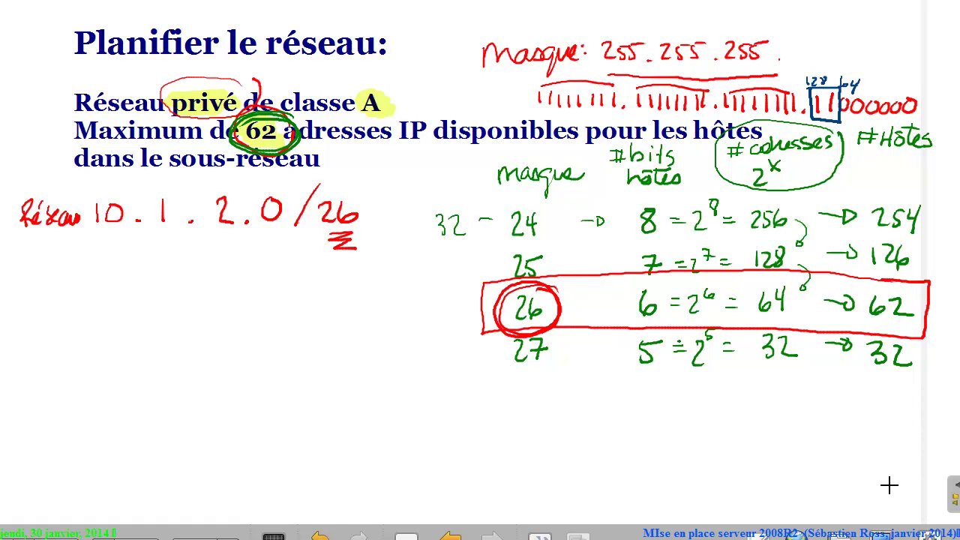
mouse_move(795, 40)
left_mouse_down()
mouse_move(794, 59)
mouse_move(802, 47)
mouse_move(810, 59)
left_mouse_up()
left_click_drag(818, 40, 841, 57)
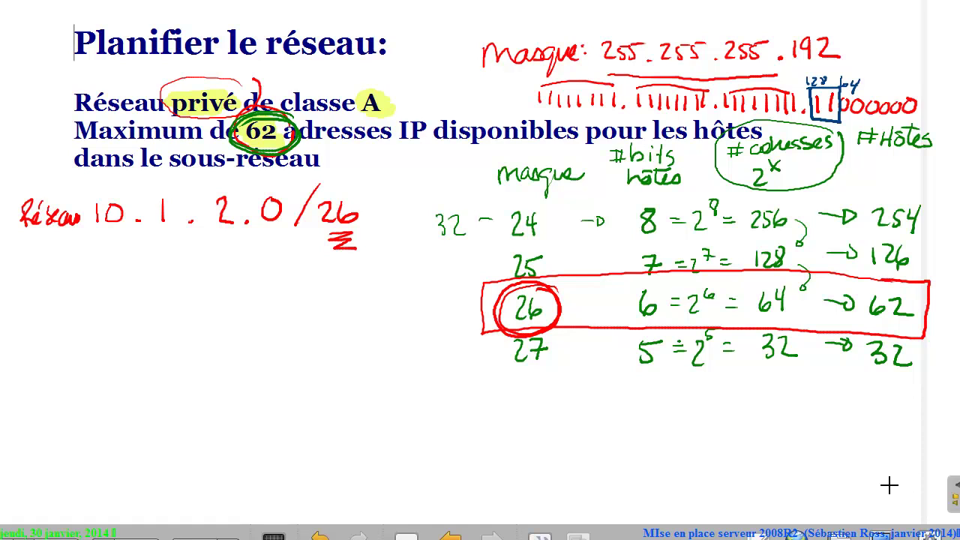
Handwrite 'masque 255.255.255.192' under the Réseau 10.1.2.0/26 line.
mouse_move(27, 263)
left_mouse_down()
mouse_move(36, 247)
mouse_move(68, 256)
mouse_move(71, 284)
mouse_move(110, 248)
mouse_move(171, 262)
left_mouse_up()
mouse_move(182, 249)
left_mouse_down()
mouse_move(174, 264)
mouse_move(236, 266)
left_mouse_up()
left_click_drag(244, 253, 275, 267)
left_click_drag(287, 250, 285, 268)
left_click_drag(292, 252, 308, 268)
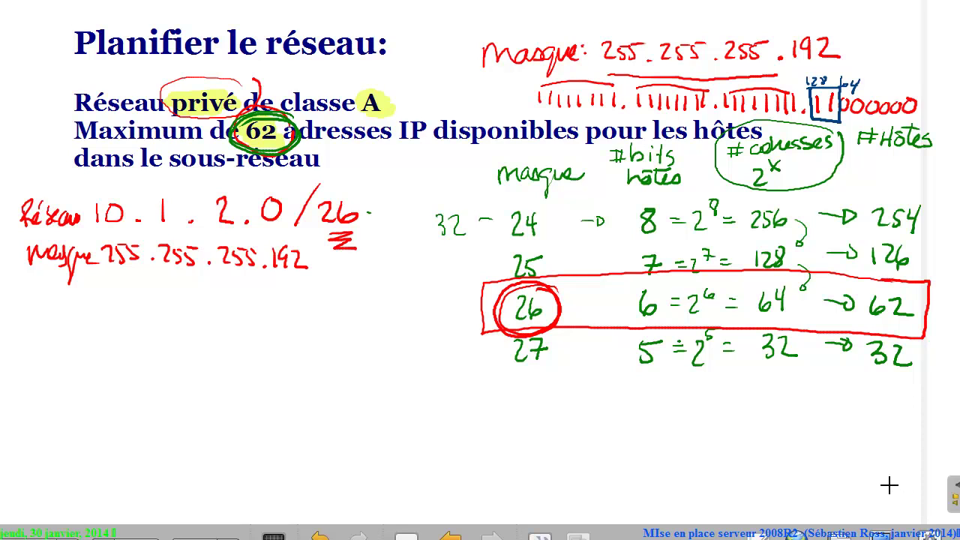
Draw a green arrow from 192 to /26, and circle 62, the 2^x formula and 64 in red.
mouse_move(369, 213)
left_mouse_down()
mouse_move(391, 255)
mouse_move(326, 269)
left_mouse_up()
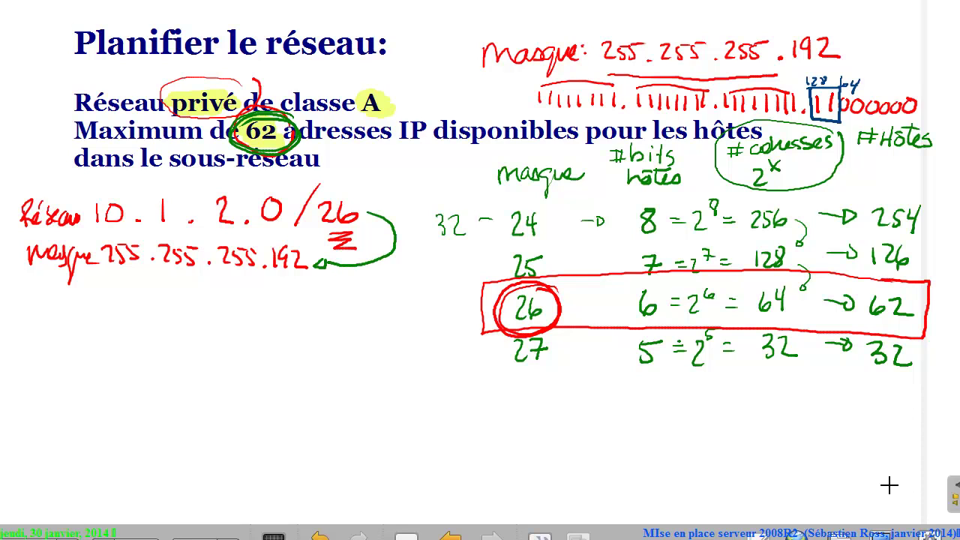
left_click_drag(371, 210, 366, 218)
mouse_move(897, 284)
left_mouse_down()
mouse_move(834, 319)
mouse_move(848, 297)
left_mouse_up()
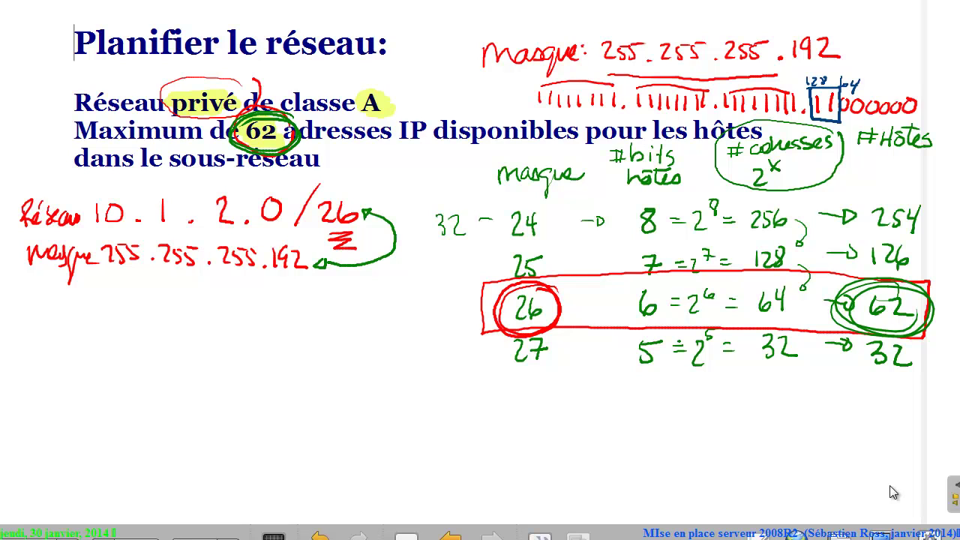
mouse_move(825, 137)
left_mouse_down()
mouse_move(800, 113)
mouse_move(766, 187)
mouse_move(748, 121)
mouse_move(742, 190)
left_mouse_up()
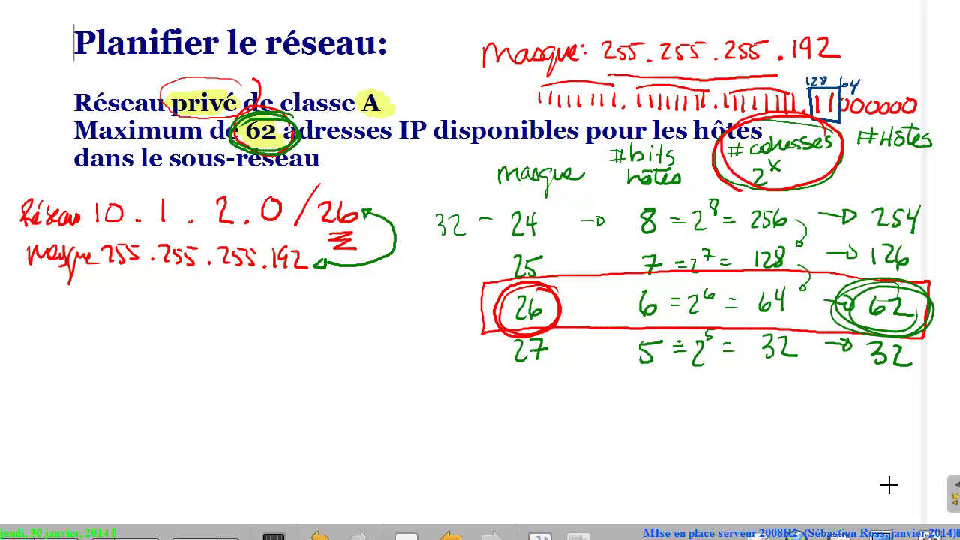
mouse_move(808, 279)
left_mouse_down()
mouse_move(754, 284)
mouse_move(737, 312)
left_mouse_up()
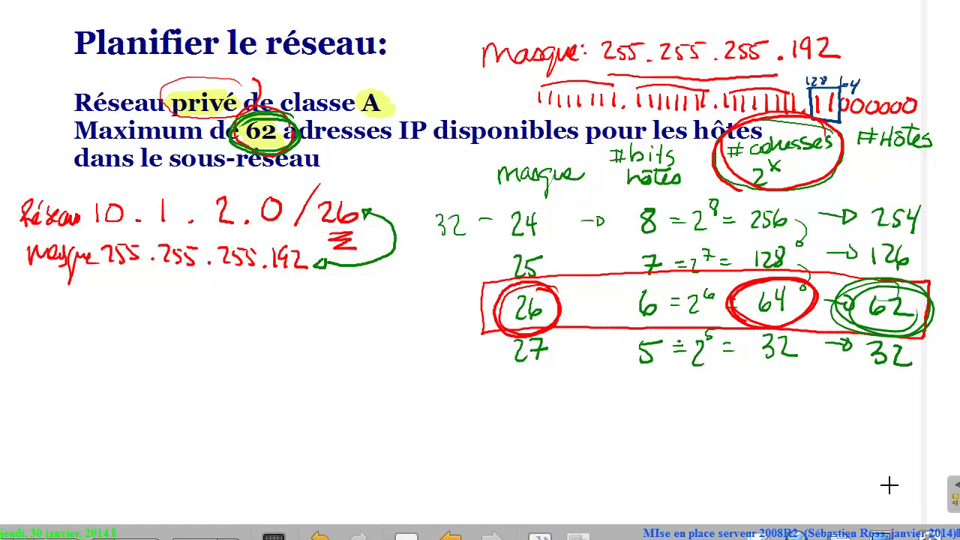
mouse_move(13, 229)
left_mouse_down()
mouse_move(0, 375)
mouse_move(48, 441)
mouse_move(39, 448)
left_mouse_up()
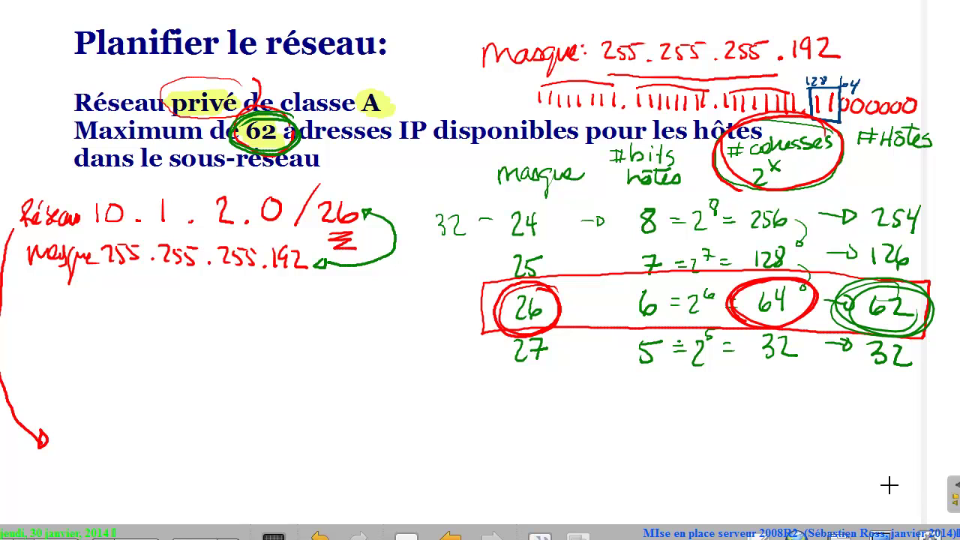
Write 'Reseau2: 10.1.2.64' for the next network.
mouse_move(54, 427)
left_mouse_down()
mouse_move(57, 449)
mouse_move(126, 453)
left_mouse_up()
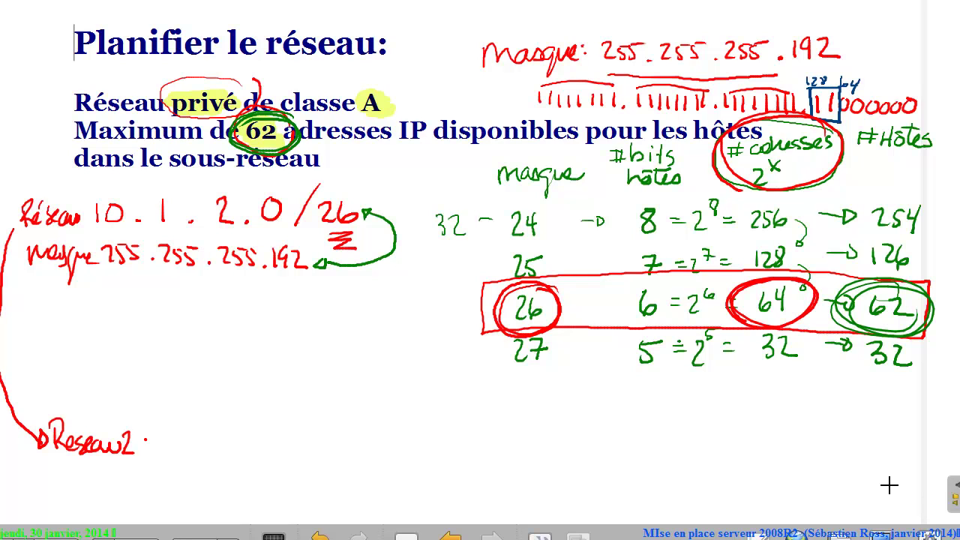
mouse_move(189, 428)
left_mouse_down()
mouse_move(188, 449)
mouse_move(201, 431)
left_mouse_up()
left_click_drag(219, 444, 331, 434)
left_click(288, 444)
left_click_drag(330, 419, 331, 447)
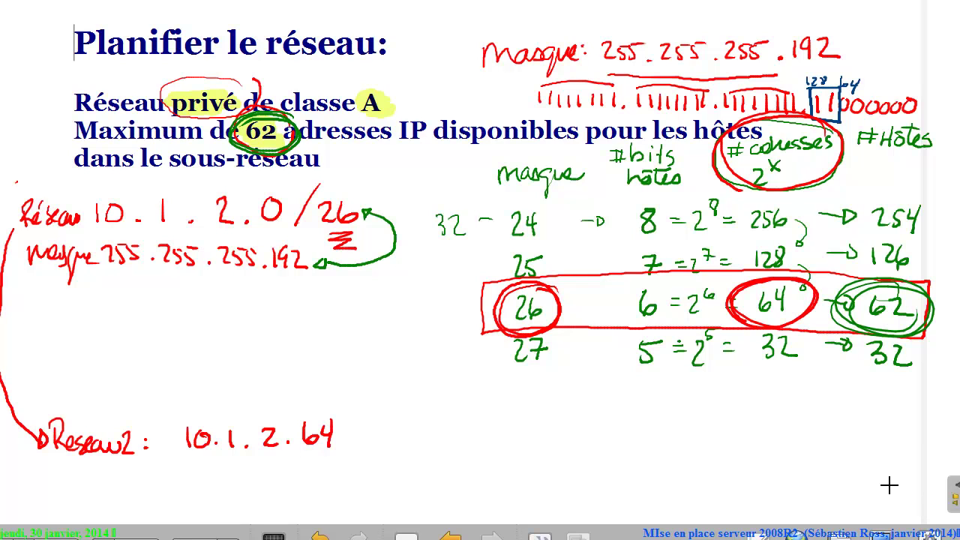
Box the first subnet's notes and write 'Diffusion -> 10.1.2.63' inside.
mouse_move(15, 183)
left_mouse_down()
mouse_move(30, 417)
mouse_move(201, 432)
mouse_move(411, 400)
mouse_move(411, 264)
mouse_move(290, 174)
mouse_move(28, 182)
left_mouse_up()
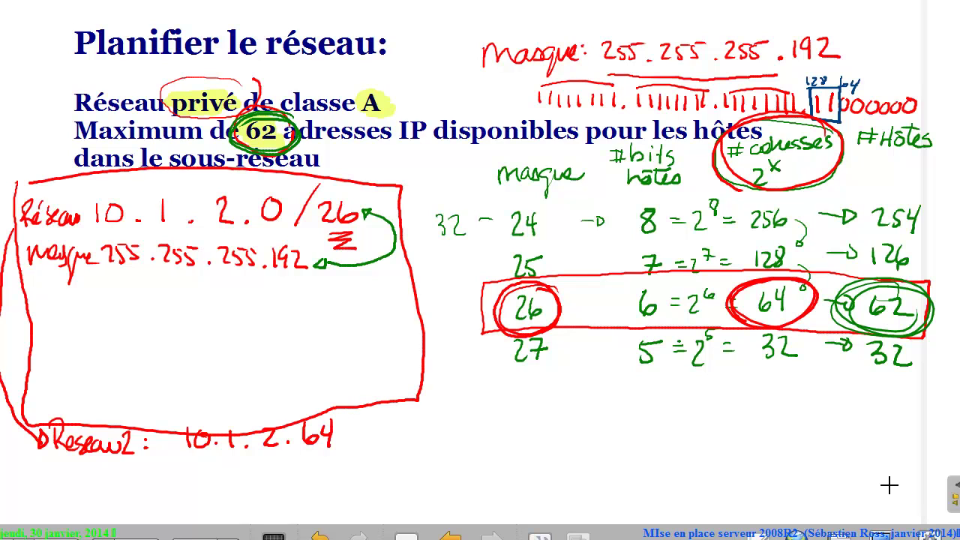
mouse_move(43, 397)
left_mouse_down()
mouse_move(45, 417)
mouse_move(55, 413)
left_mouse_up()
left_click_drag(59, 405, 66, 429)
left_click_drag(79, 385, 74, 423)
mouse_move(84, 408)
left_mouse_down()
mouse_move(117, 416)
mouse_move(183, 401)
left_mouse_up()
mouse_move(177, 391)
left_mouse_down()
mouse_move(186, 404)
mouse_move(206, 391)
mouse_move(207, 406)
left_mouse_up()
mouse_move(219, 387)
left_mouse_down()
mouse_move(218, 404)
mouse_move(237, 405)
left_mouse_up()
mouse_move(249, 385)
left_mouse_down()
mouse_move(250, 405)
mouse_move(266, 396)
left_mouse_up()
mouse_move(270, 382)
left_mouse_down()
mouse_move(281, 399)
mouse_move(306, 389)
mouse_move(353, 400)
left_mouse_up()
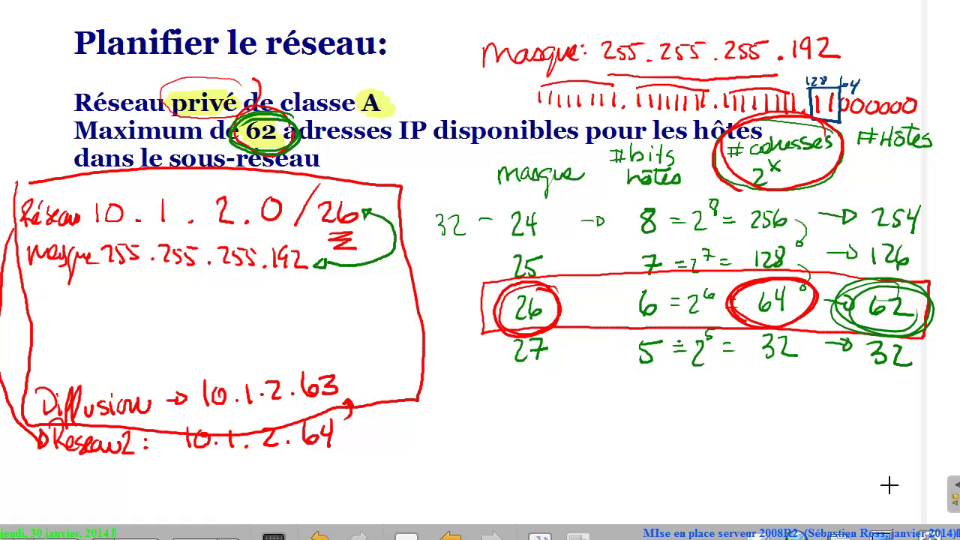
Write the host range '1 @ 63' inside the box.
left_click_drag(135, 294, 133, 340)
mouse_move(207, 308)
left_mouse_down()
mouse_move(207, 324)
mouse_move(219, 331)
left_mouse_up()
mouse_move(289, 296)
left_mouse_down()
mouse_move(266, 330)
mouse_move(272, 324)
left_mouse_up()
mouse_move(300, 297)
left_mouse_down()
mouse_move(316, 321)
mouse_move(302, 337)
left_mouse_up()
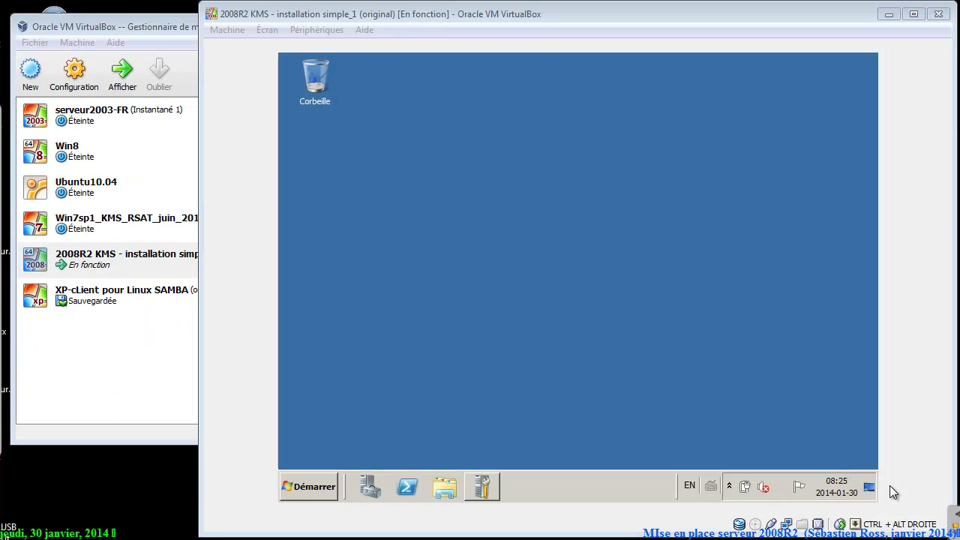
Leave the subnetting slide and Alt+Tab past the 2008R2 VM to the Google Docs planning sheet.
left_click(891, 491)
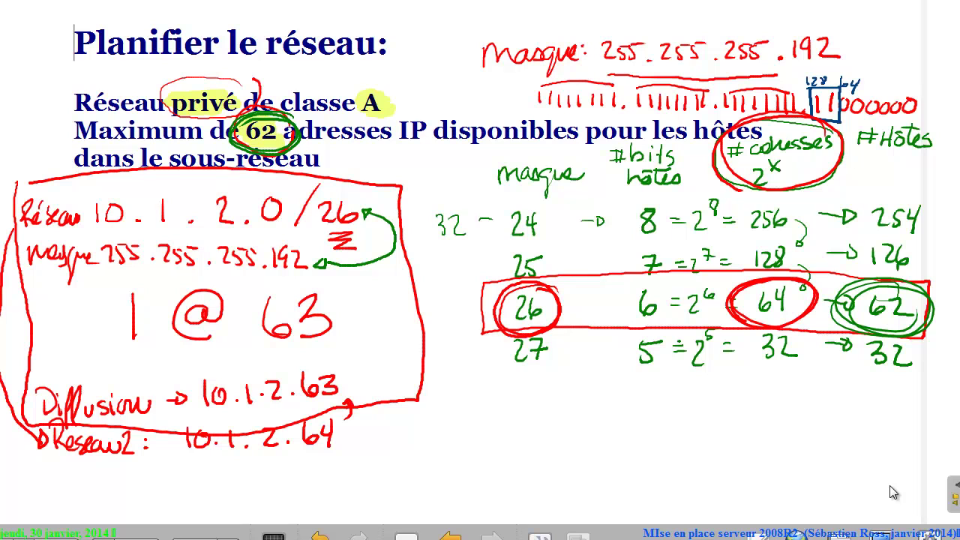
key("alt+Tab")
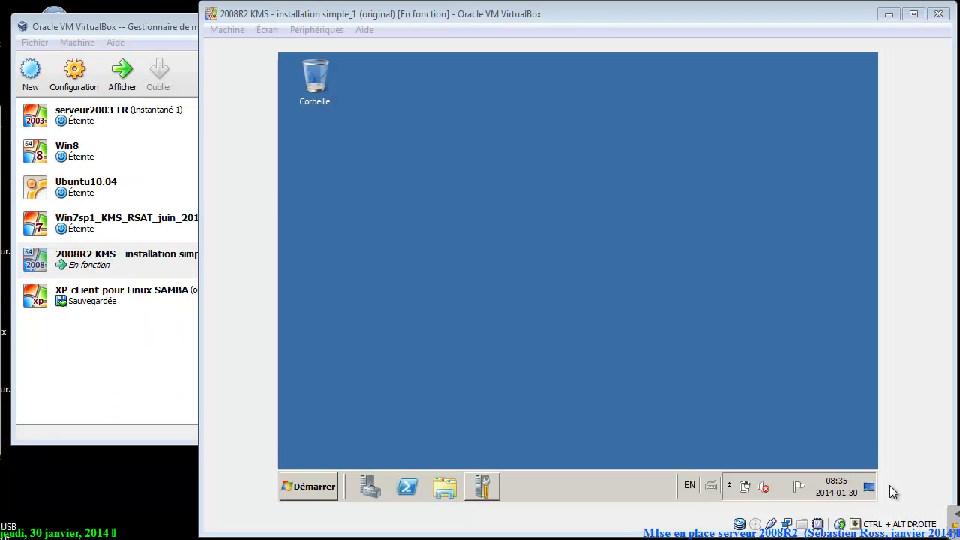
key("alt+Tab")
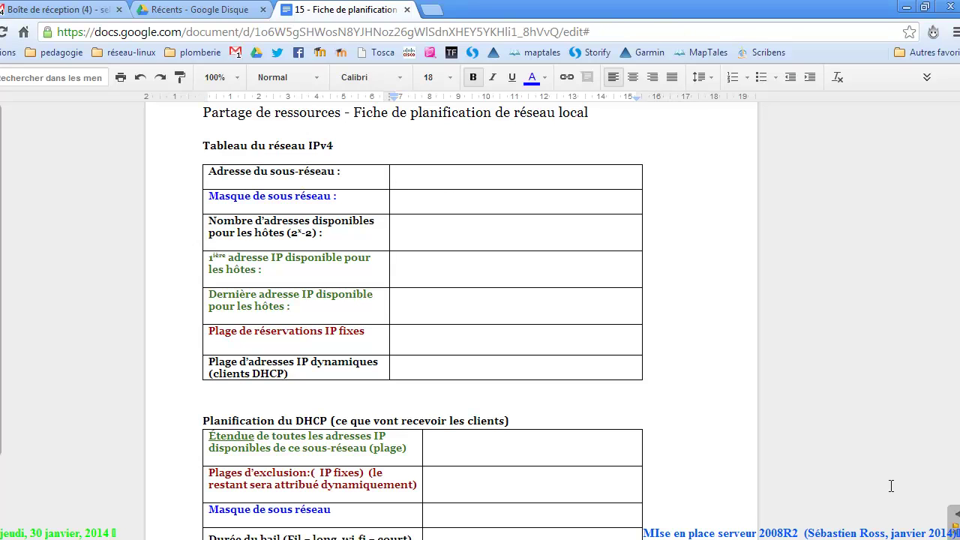
Enter subnet address 10.1.2.0 and mask '255.255.255.192 ( 26 bits)'.
type("10.1.2.0")
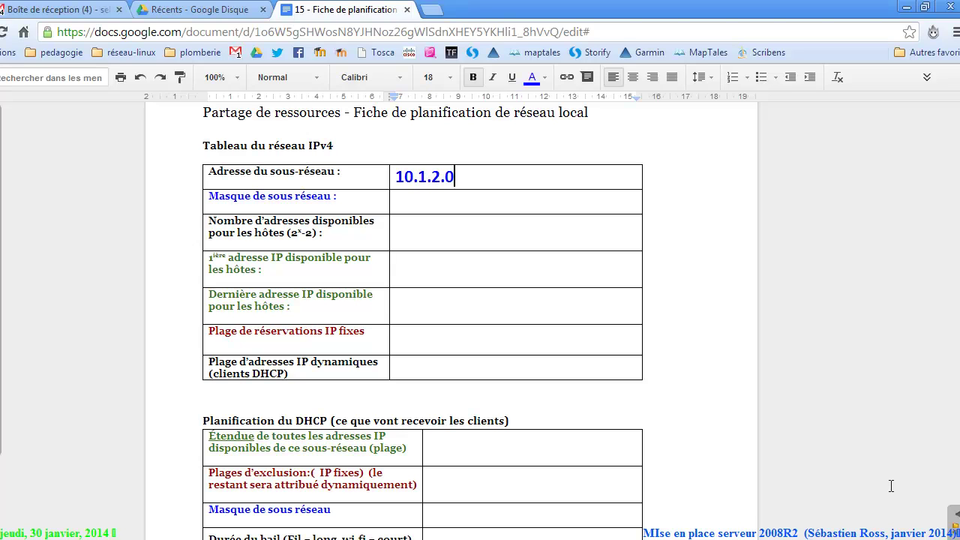
key("Down")
type("255.255.255.1")
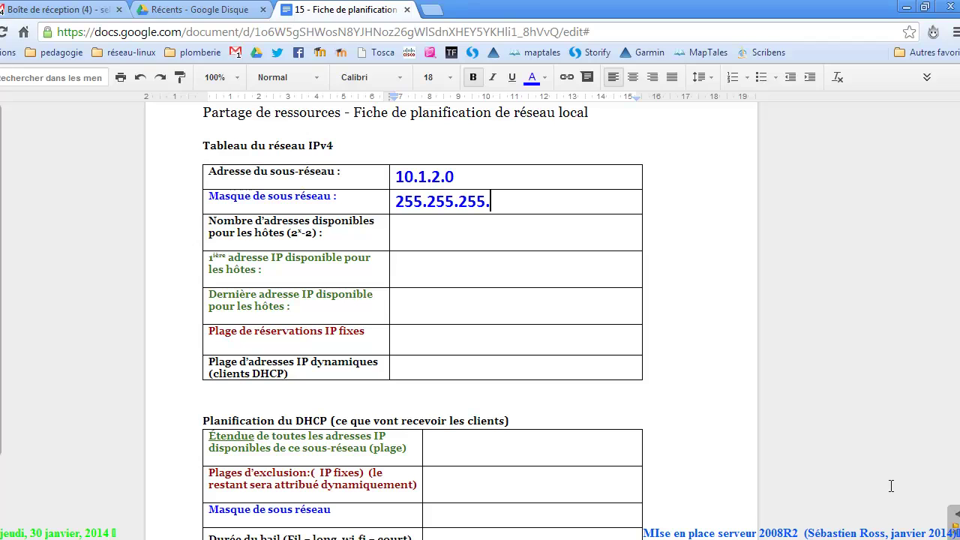
type("92  ( 26 bits)")
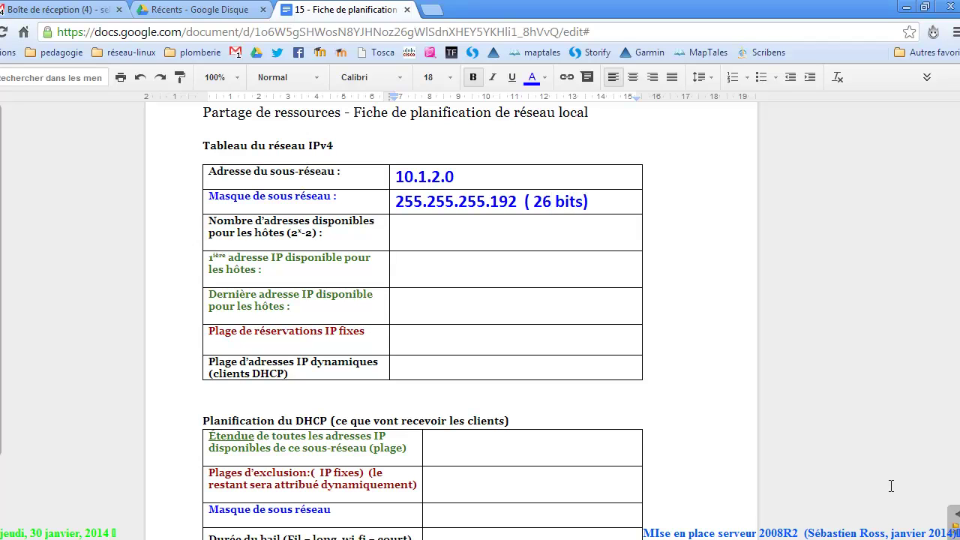
Start the available-addresses cell with 2^6, correcting stray characters.
key("Down")
type("2^")
key("BackSpace")
type("È")
key("BackSpace")
type("^")
key("BackSpace")
type("^6")
Complete the host count as '2^6 = 64 - 2 = 62 adresses' and return to the subnetting slide.
type("= 64 - 2 = ")
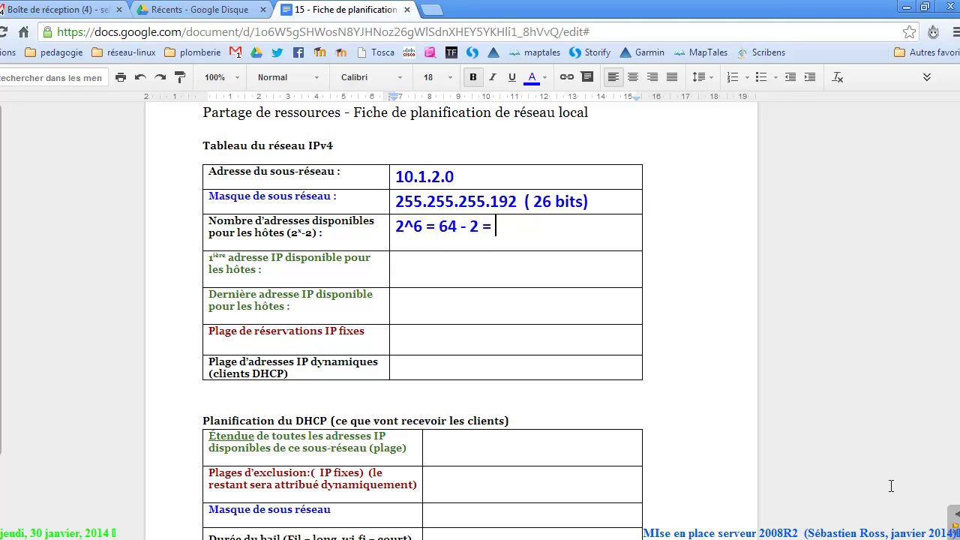
type("62 adresses")
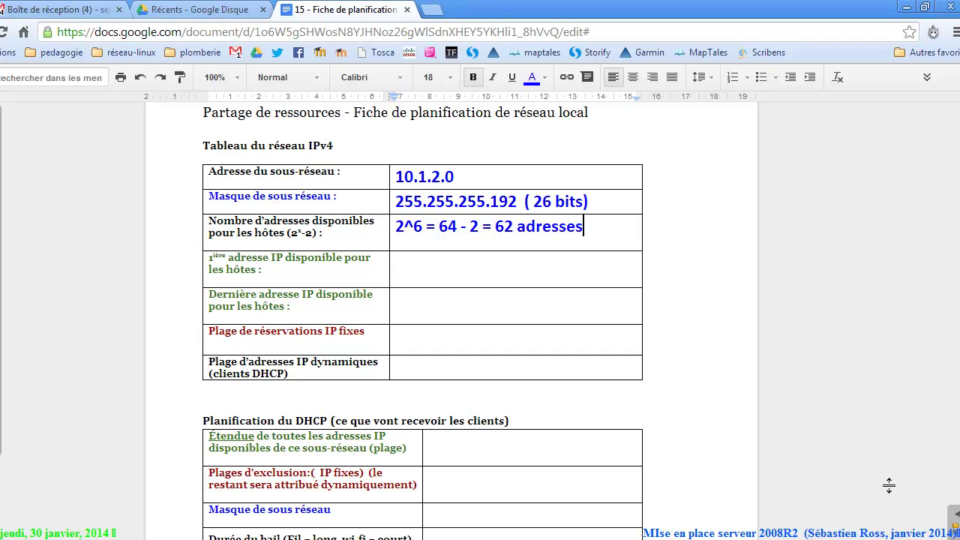
key("ctrl+shift+Left")
key("shift+Left")
key("shift+Left")
key("shift+Left")
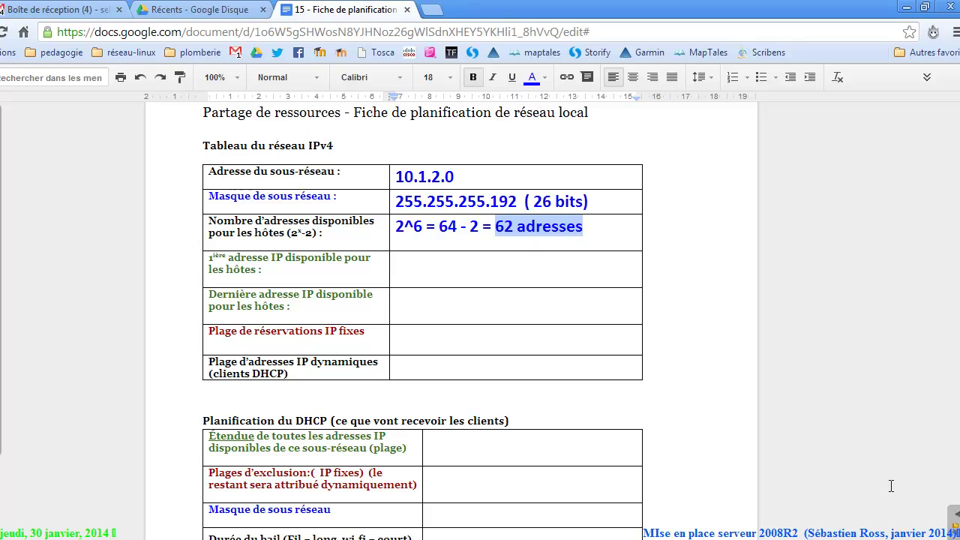
double_click(284, 222)
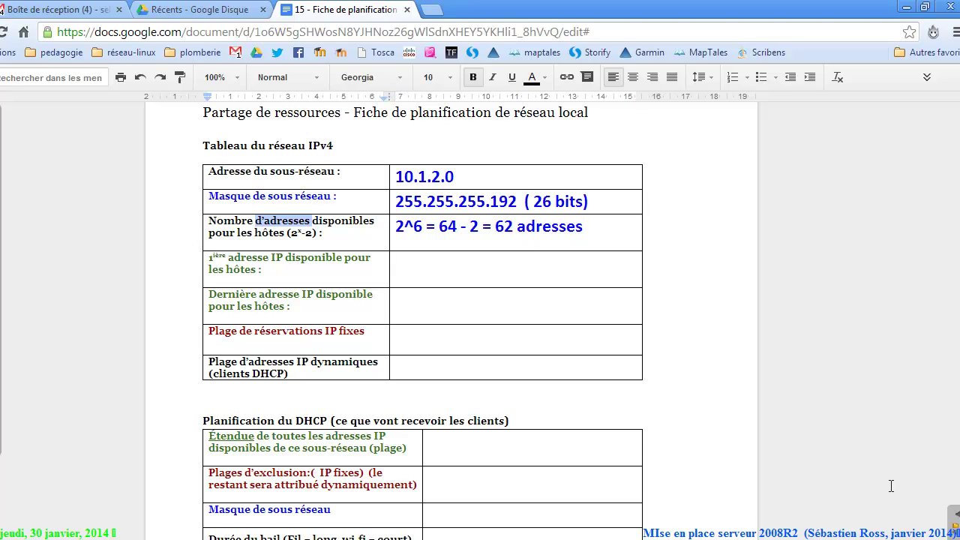
left_click(396, 262)
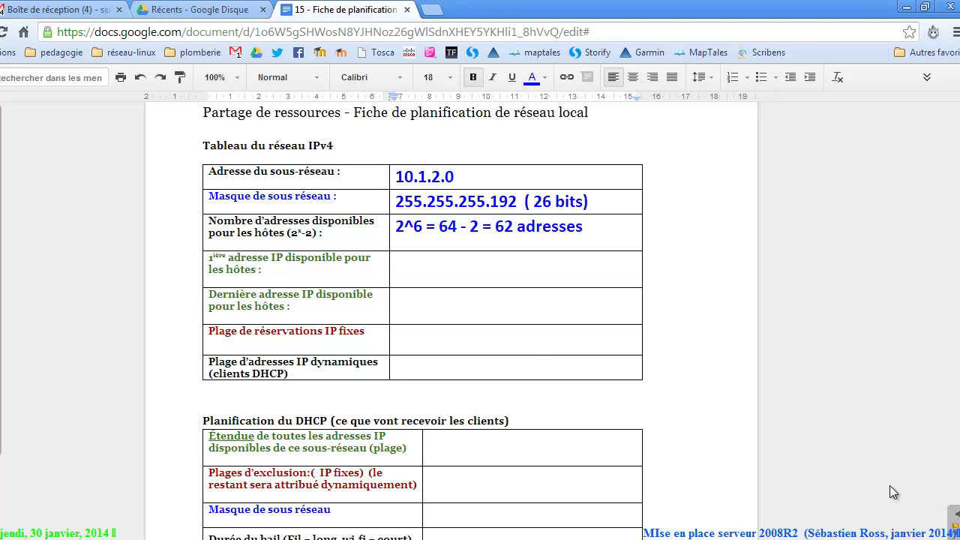
key("alt+Tab")
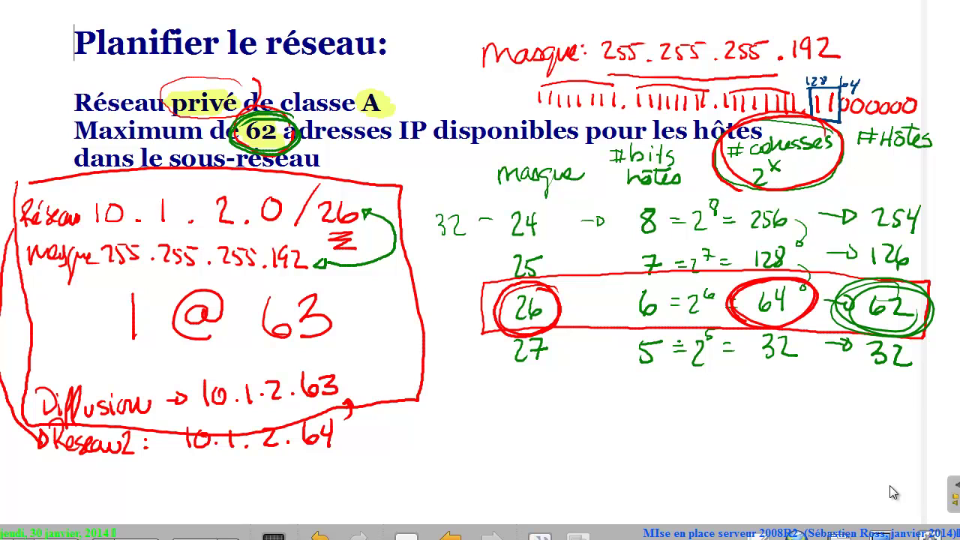
Enter 10.1.2.1 as the first host address and 10.1.2.62 as the last.
key("alt+Tab")
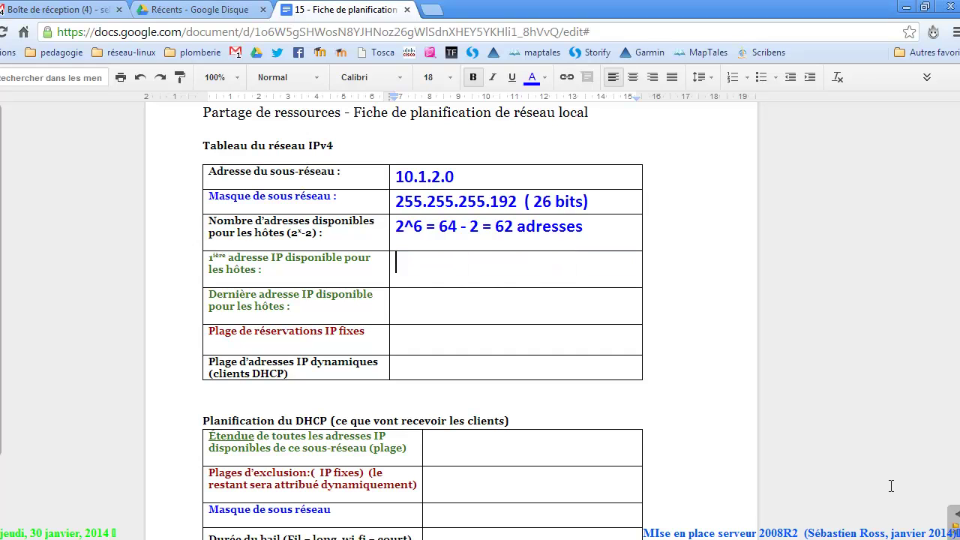
type("10.1.2.1")
key("Down")
type("10.1.2")
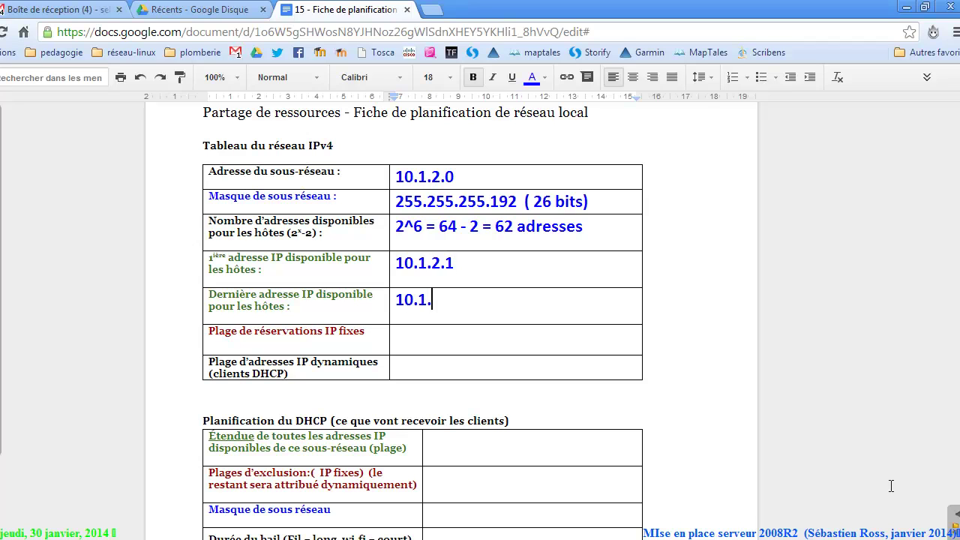
type(".62")
key("Down")
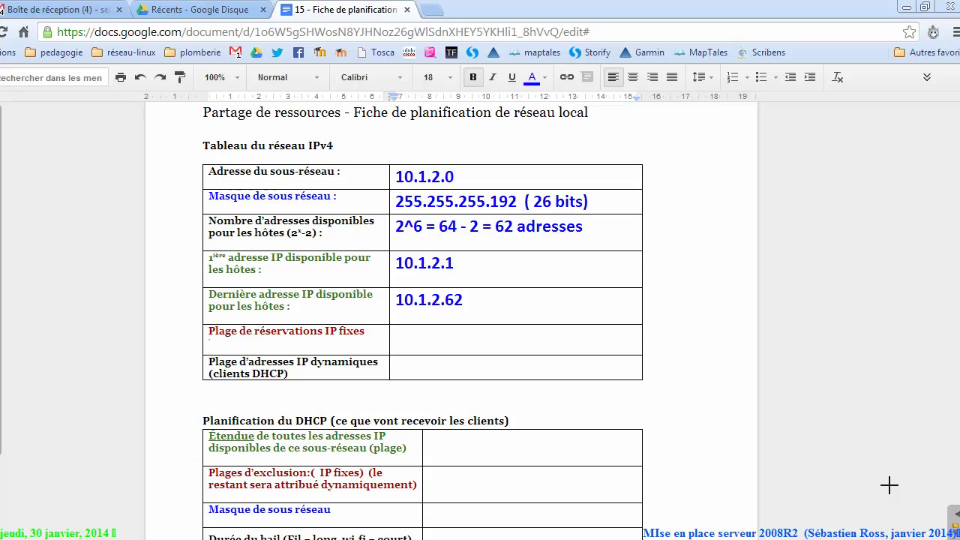
left_click_drag(210, 345, 405, 347)
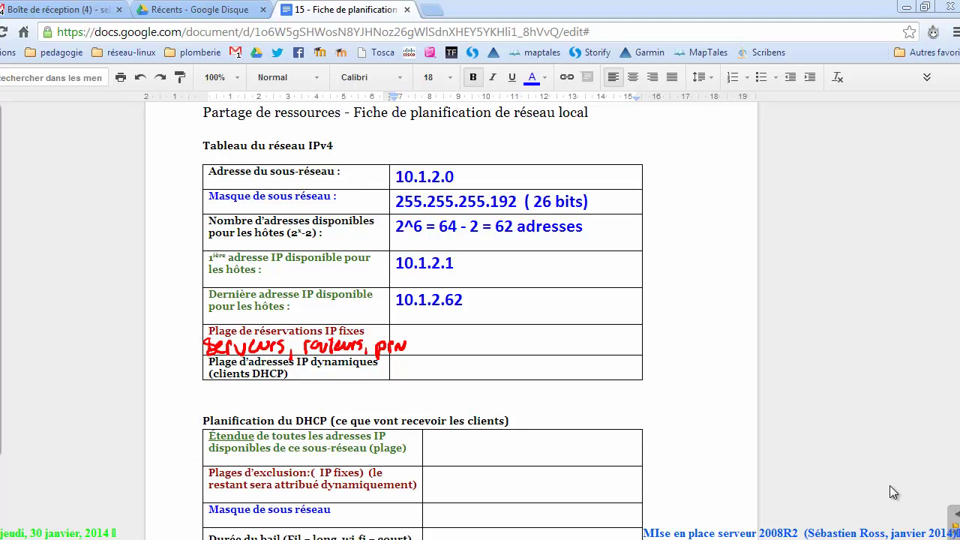
left_click_drag(371, 355, 266, 359)
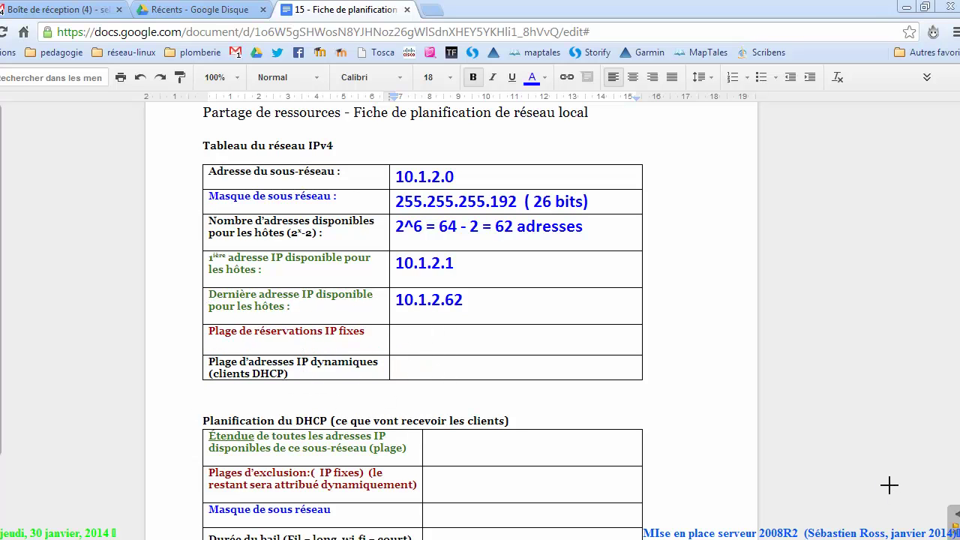
mouse_move(396, 334)
left_mouse_down()
mouse_move(399, 342)
mouse_move(432, 335)
mouse_move(428, 347)
mouse_move(446, 347)
mouse_move(464, 332)
mouse_move(514, 353)
left_mouse_up()
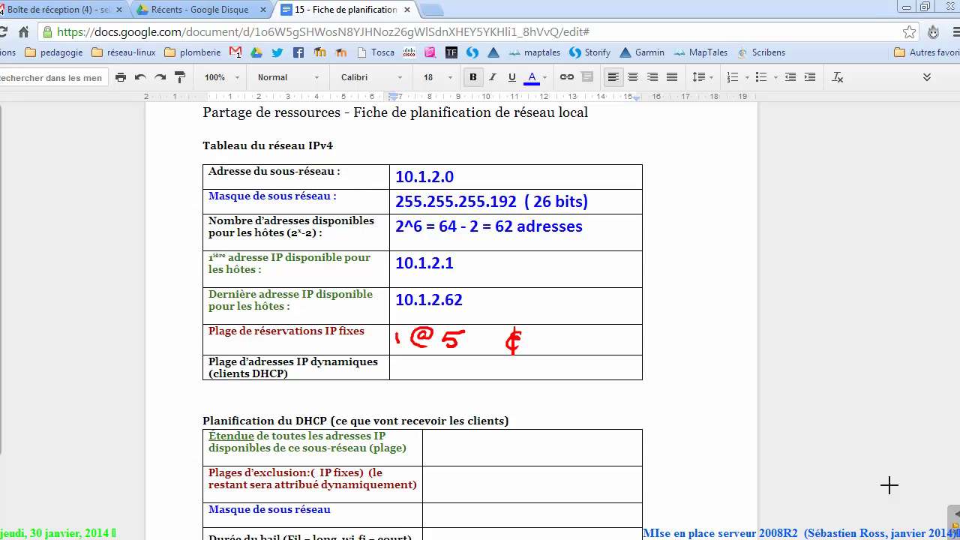
mouse_move(578, 334)
left_mouse_down()
mouse_move(571, 346)
mouse_move(589, 339)
mouse_move(660, 348)
left_mouse_up()
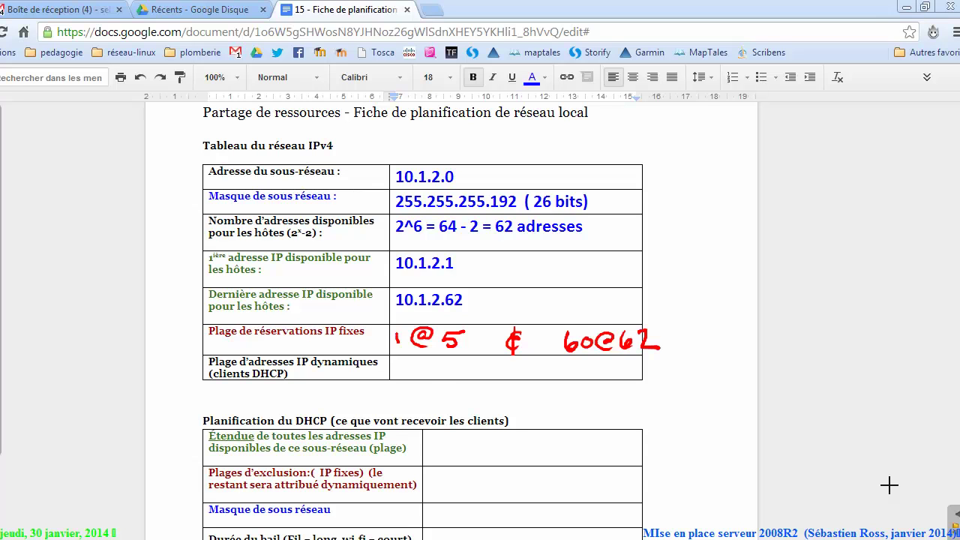
mouse_move(434, 360)
left_mouse_down()
mouse_move(433, 377)
mouse_move(477, 371)
mouse_move(483, 382)
mouse_move(517, 371)
mouse_move(519, 378)
left_mouse_up()
mouse_move(518, 366)
left_mouse_down()
mouse_move(543, 368)
mouse_move(545, 381)
left_mouse_up()
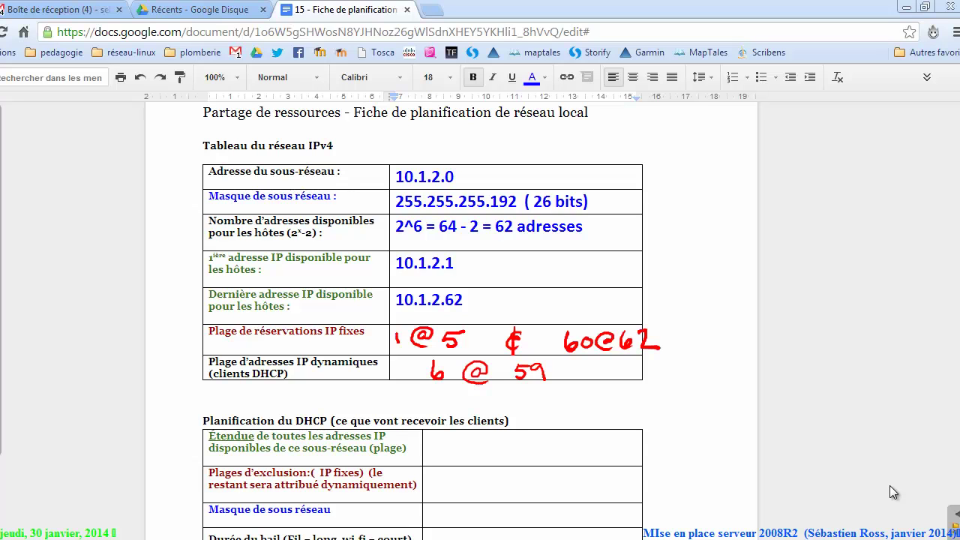
left_click_drag(409, 370, 585, 373)
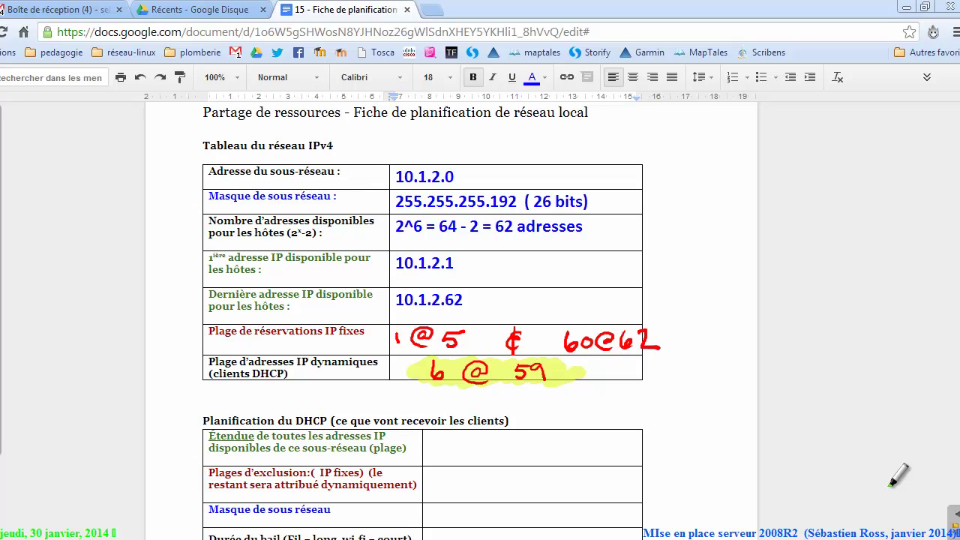
mouse_move(647, 242)
left_mouse_down()
mouse_move(670, 297)
mouse_move(654, 318)
mouse_move(679, 332)
mouse_move(673, 358)
left_mouse_up()
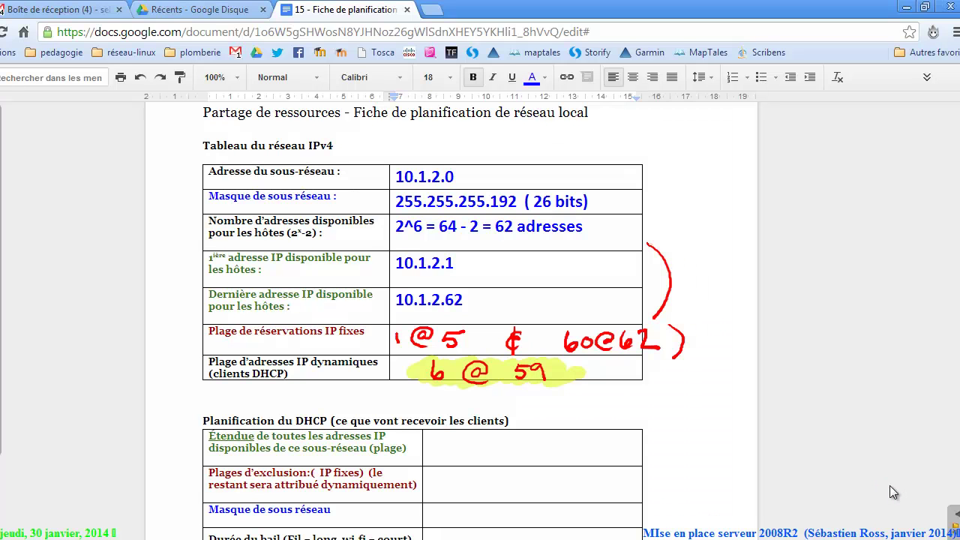
scroll(892, 486, "down", 2)
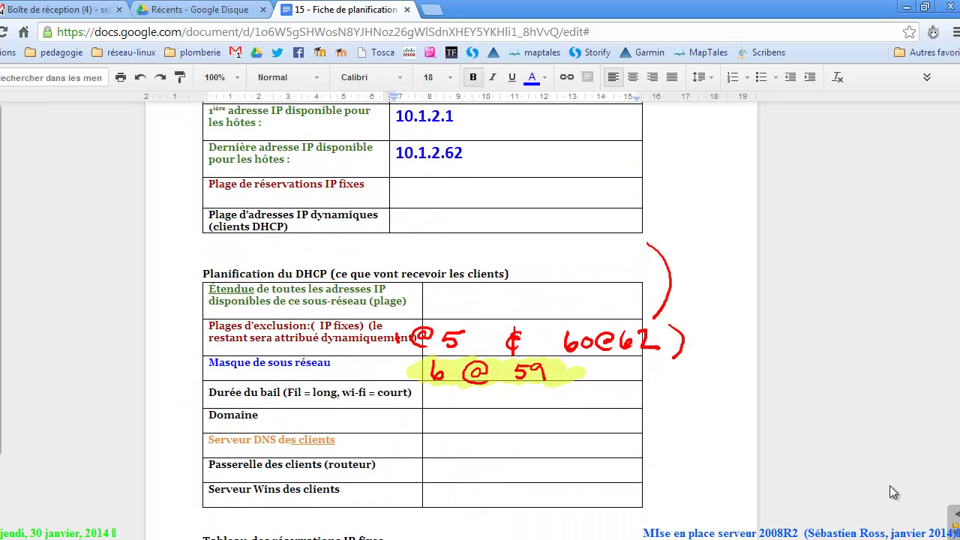
mouse_move(660, 255)
left_mouse_down()
mouse_move(652, 302)
mouse_move(428, 343)
left_mouse_up()
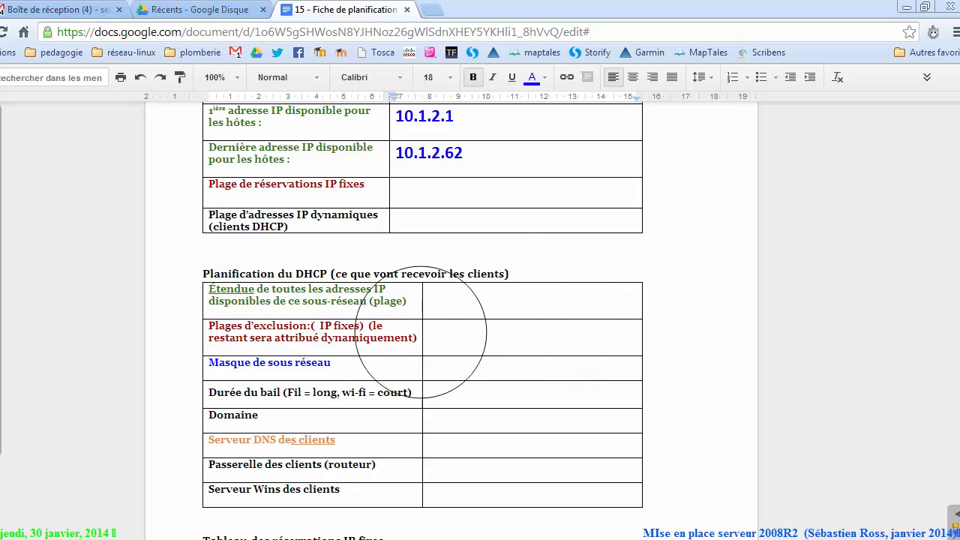
left_click(892, 487)
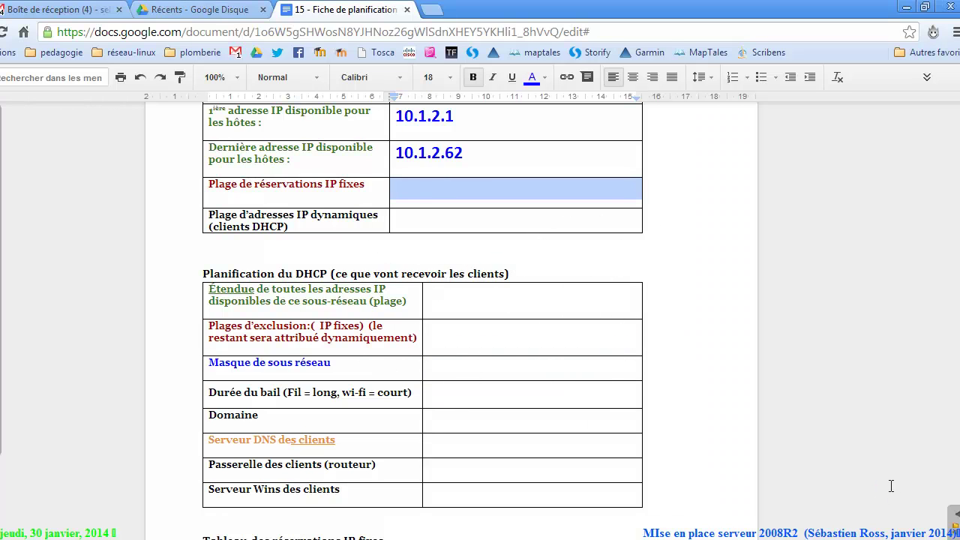
Set fixed reservations to '1@5 et 60@62' and the dynamic client range to '6@59'.
left_click(484, 190)
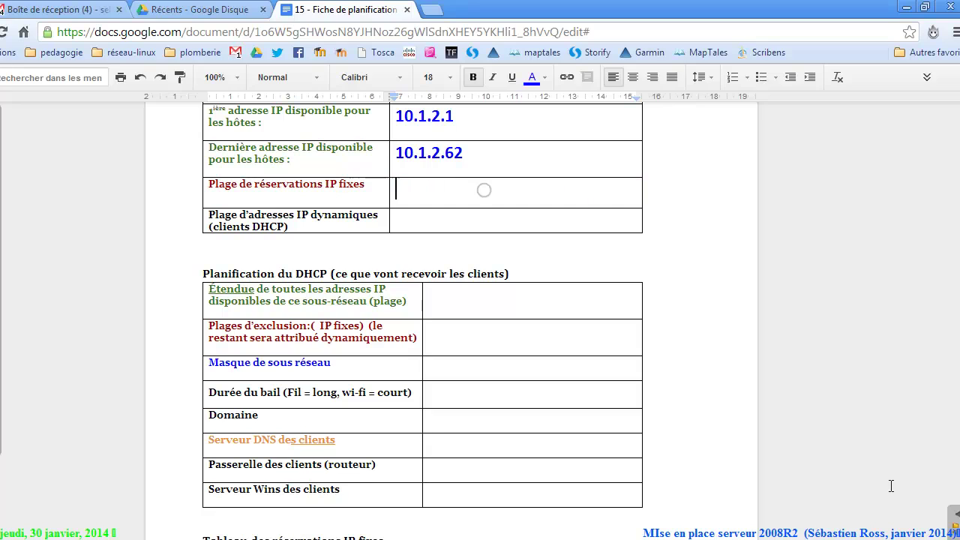
type("1@")
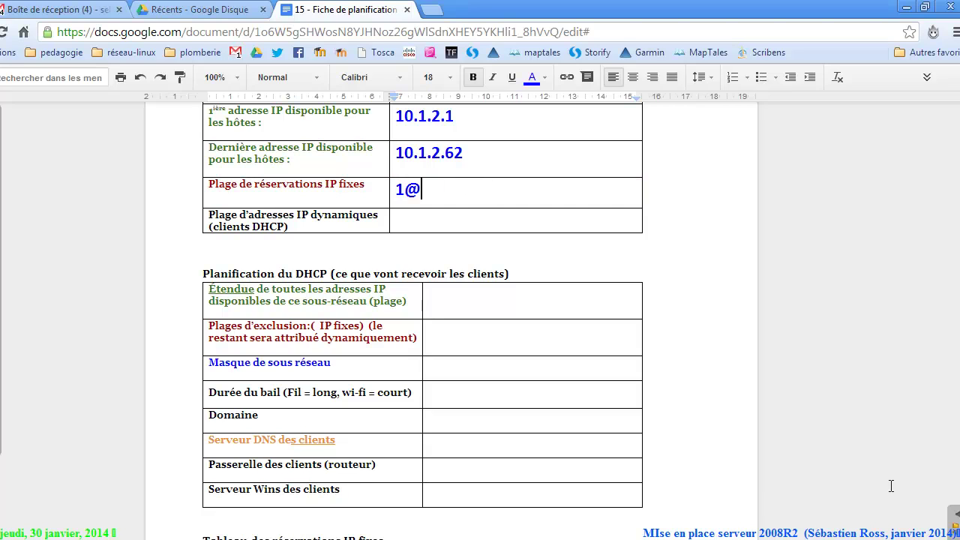
type("5  et 60 @ 62")
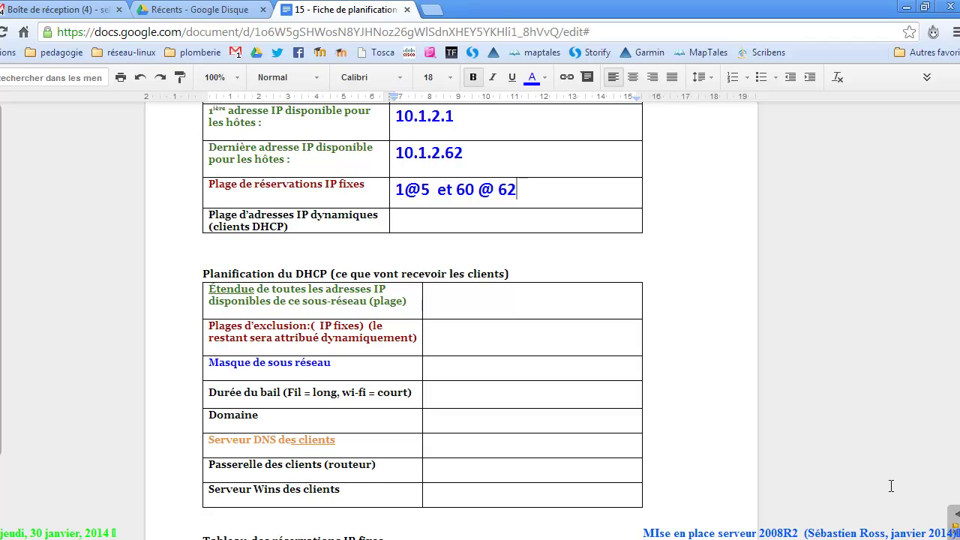
key("Left")
key("Left")
key("Left")
key("Left")
key("BackSpace")
key("Right")
key("Right")
key("Right")
key("Left")
key("BackSpace")
key("Down")
type("6@")
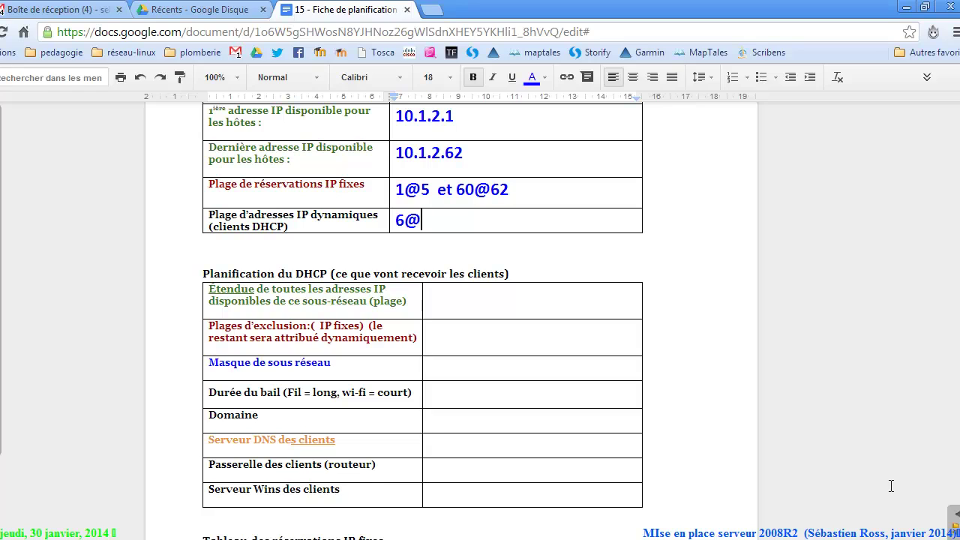
type("59")
scroll(894, 492, "down", 1)
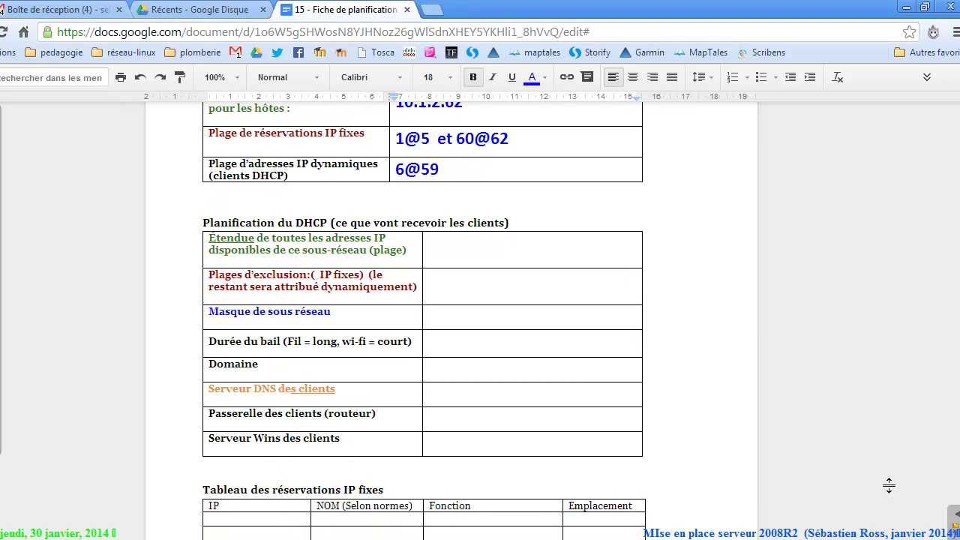
Enter scope '10.1.2.1 @ 10.1.2.62' and copy the reservations '1@5 et 60@62' into Exclusions.
left_click(481, 257)
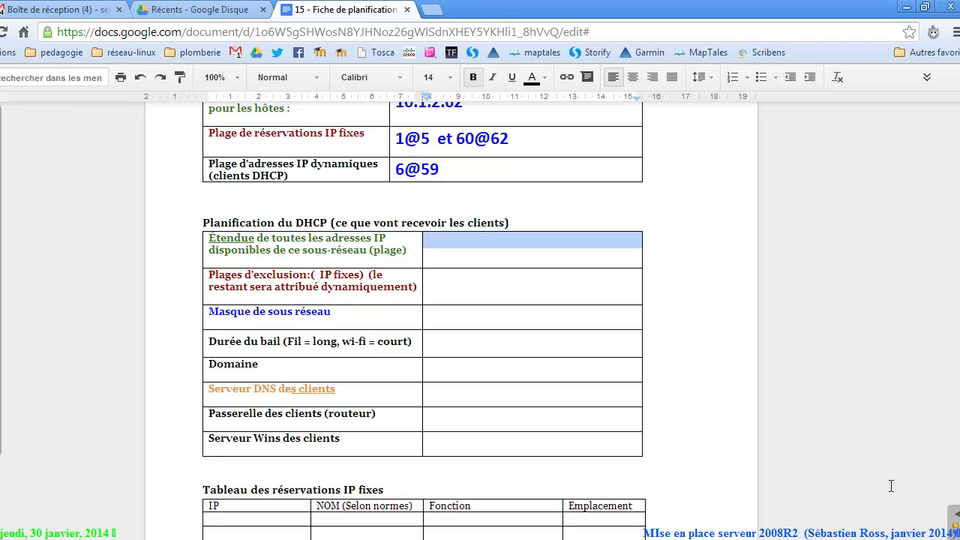
type("10.1.")
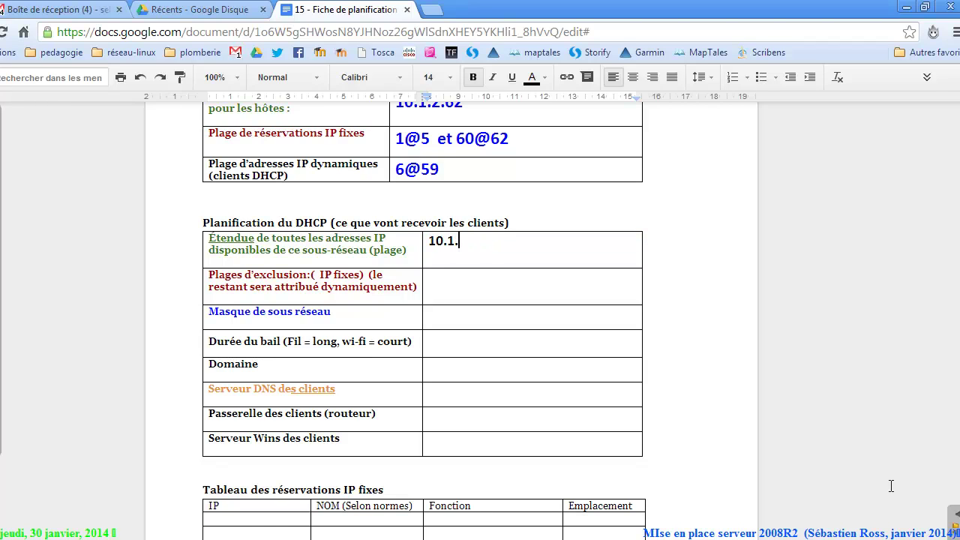
type("2.1 @ 10.1.2.62")
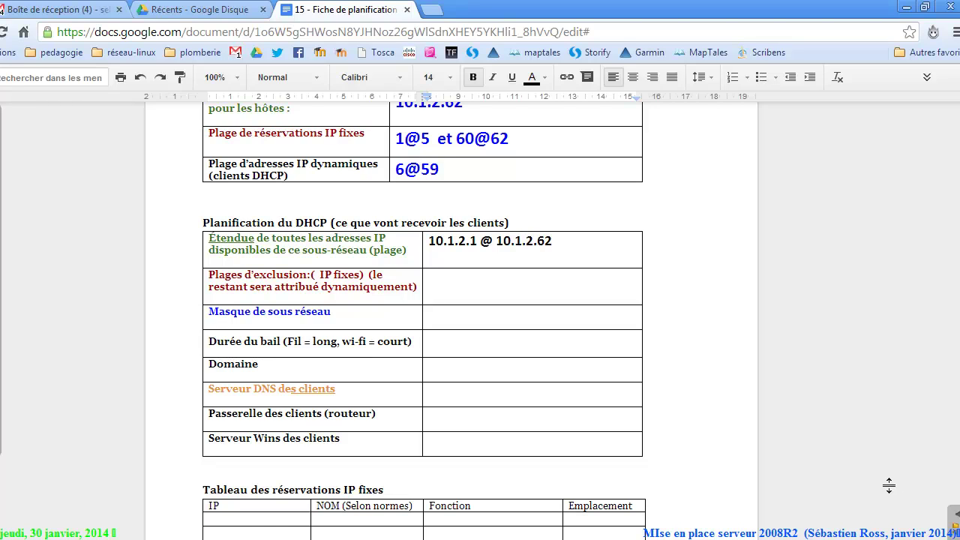
key("shift+Left")
key("shift+Left")
key("shift+Left")
key("shift+Left")
key("shift+Left")
key("shift+Left")
key("shift+Left")
key("shift+Left")
key("shift+Left")
key("shift+Left")
key("shift+Left")
key("shift+Left")
key("shift+Left")
key("shift+Left")
key("shift+Left")
key("shift+Left")
key("shift+Left")
key("shift+Left")
key("shift+Left")
key("shift+Left")
key("shift+Left")
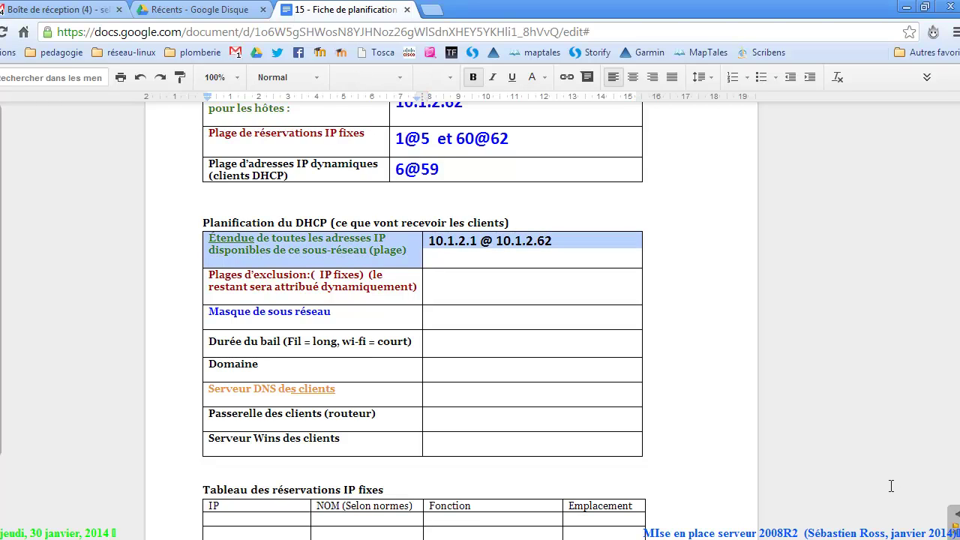
key("Up")
key("Up")
key("End")
key("shift+Left")
key("shift+Left")
key("shift+Left")
key("shift+Left")
key("shift+Left")
key("shift+Left")
key("shift+Left")
key("shift+Left")
key("shift+Left")
key("shift+Left")
key("shift+Left")
key("shift+Left")
key("shift+Left")
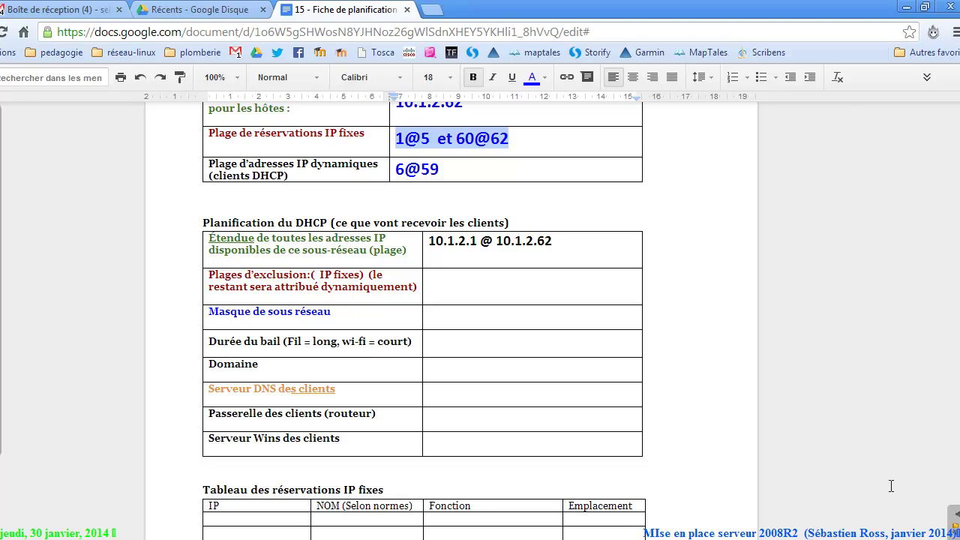
key("ctrl+c")
key("Down")
key("Down")
key("Down")
key("Down")
key("Down")
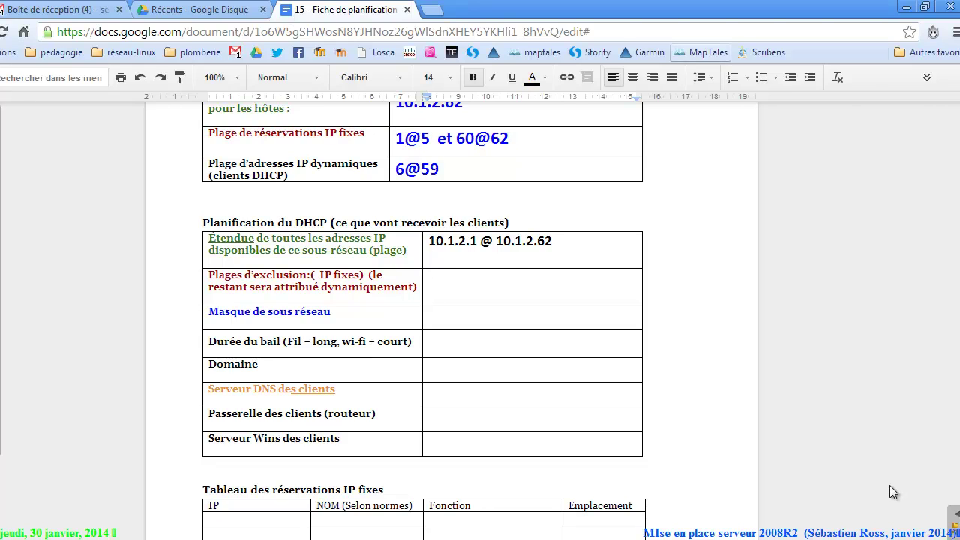
key("ctrl+v")
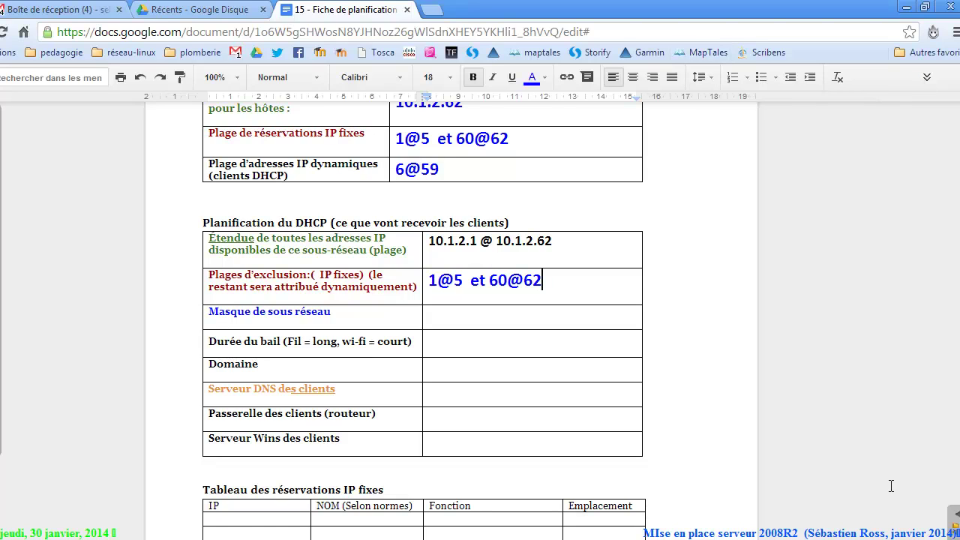
key("Left")
key("Left")
key("Left")
key("Left")
key("Left")
key("Left")
key("Left")
key("Left")
key("Left")
key("Left")
key("Left")
key("Right")
key("Right")
key("Right")
key("Right")
key("Right")
key("Right")
key("Right")
key("Right")
Enter the DHCP subnet mask 255.255.255.192.
key("Down")
type("255.255.255")
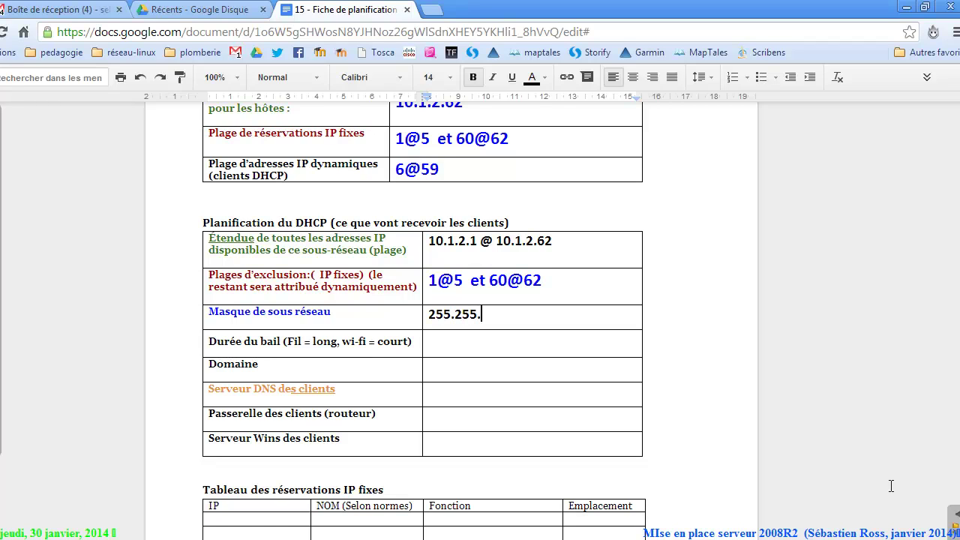
type(".192")
key("Down")
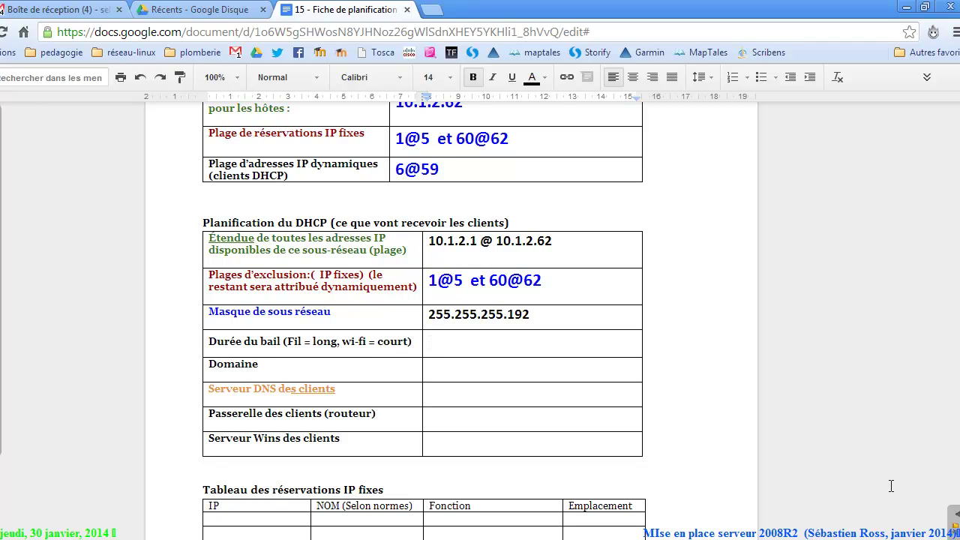
Enter lease duration '9 jours' and domain 'DEMO.LAN', fixing the stray quote typo.
type("9 jours")
key("Down")
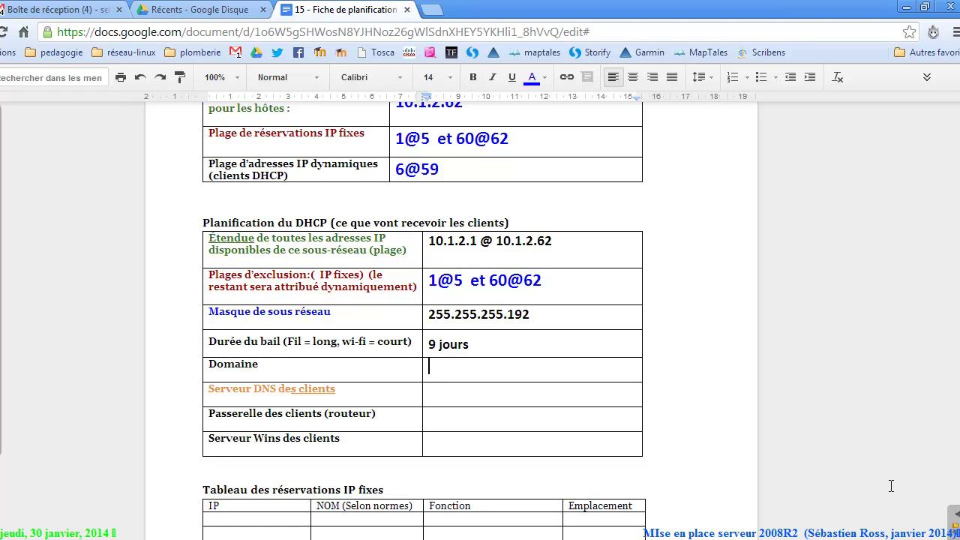
type("DEMO")
type("\"LAN")
key("Left")
key("Left")
key("Left")
key("Left")
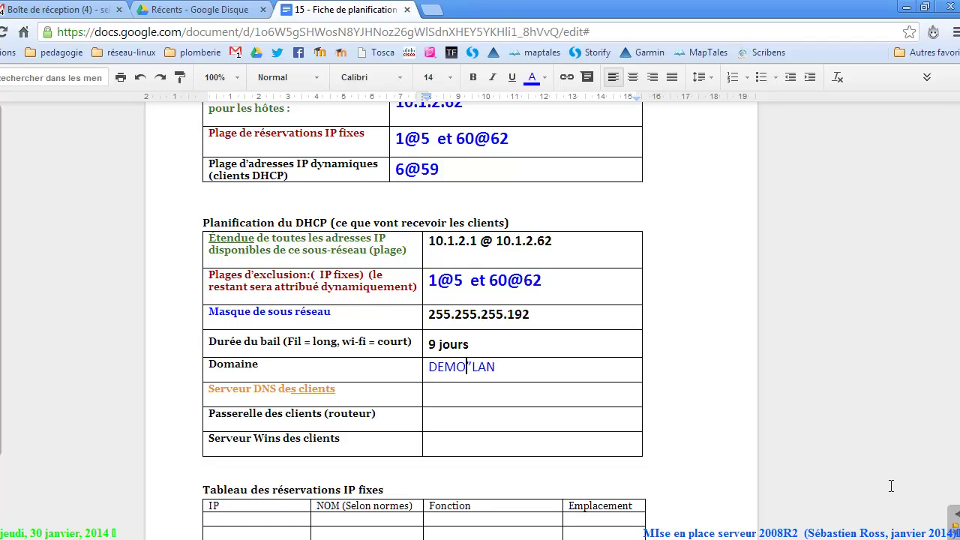
key("Right")
key("BackSpace")
type(".")
key("Down")
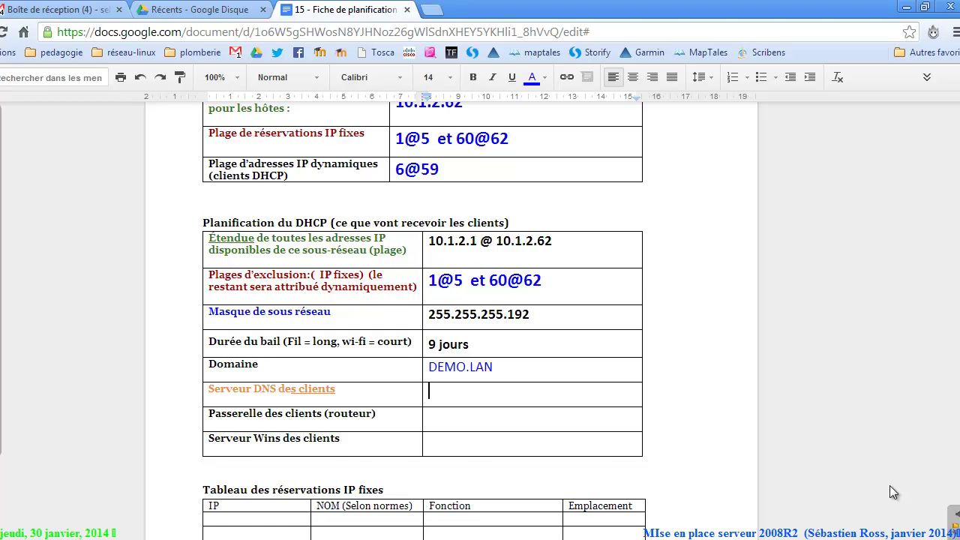
scroll(893, 493, "down", 3)
Enter the first reservation row: IP 10.1.2.1 with the name QC-SRV-01.
left_click(891, 486)
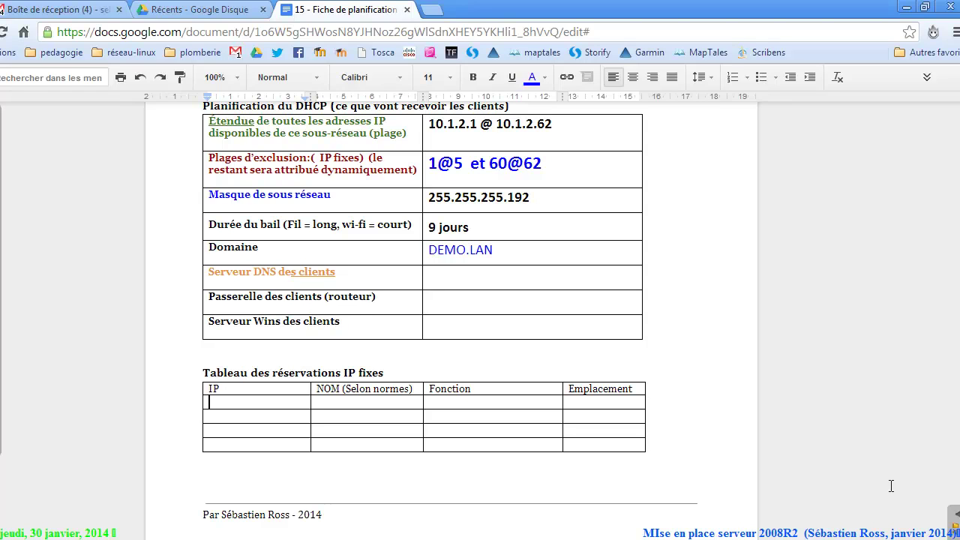
key("Tab")
type("qc")
key("BackSpace")
key("BackSpace")
type("QC-SRV")
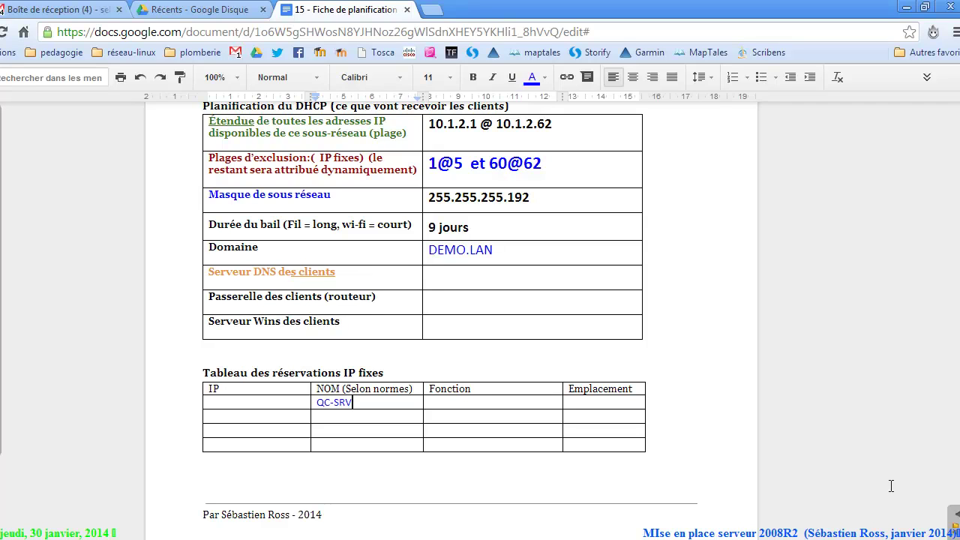
type("-01")
key("shift+Tab")
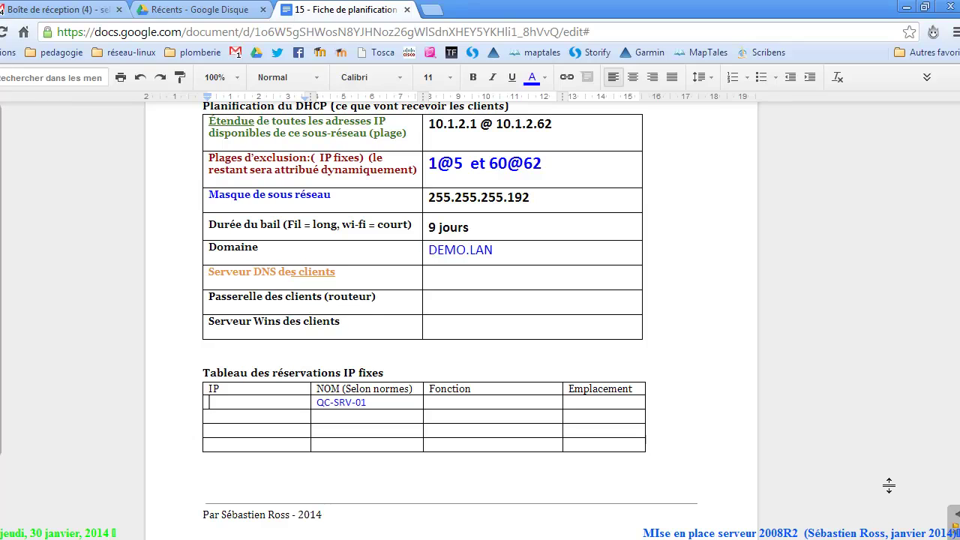
type("10.1.2.1")
Fix the first IP, then fill the next rows with 10.1.2.2, 10.1.2.3 and 10.1.2.4.
key("BackSpace")
type("60")
key("BackSpace")
key("BackSpace")
type("1")
key("Down")
type("10.1.2.")
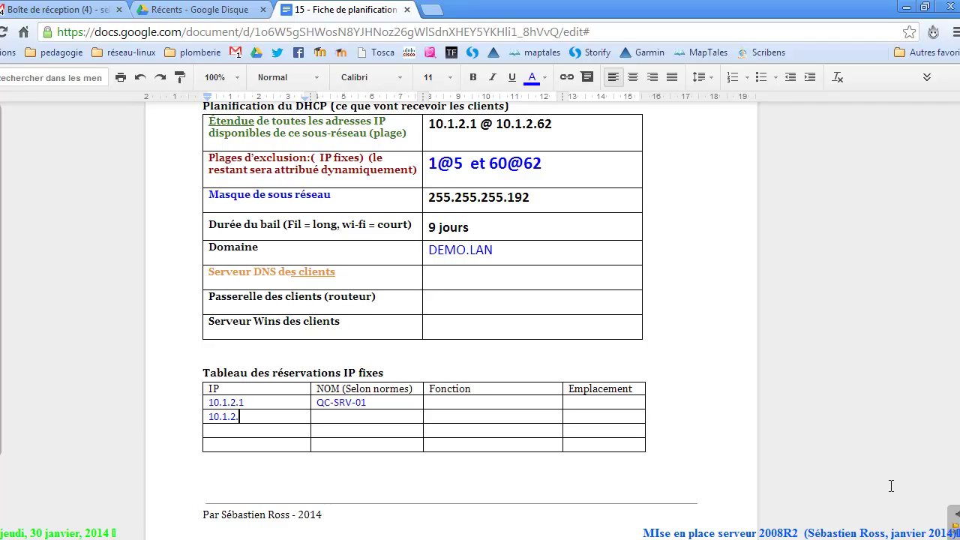
type("2")
key("Down")
type("10.1.2.3")
key("Down")
type("10.1.2.4")
key("Up")
key("Up")
key("Up")
key("Tab")
key("Tab")
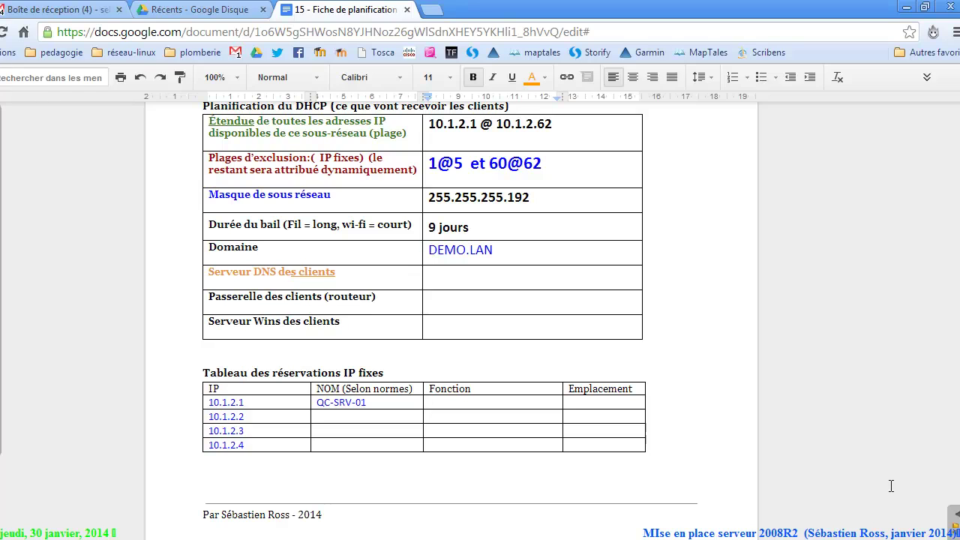
Give the 10.1.2.1 row function 'DC - DNS - DHCP' and location 'local 2345'.
type("DC - DNS - DHCP")
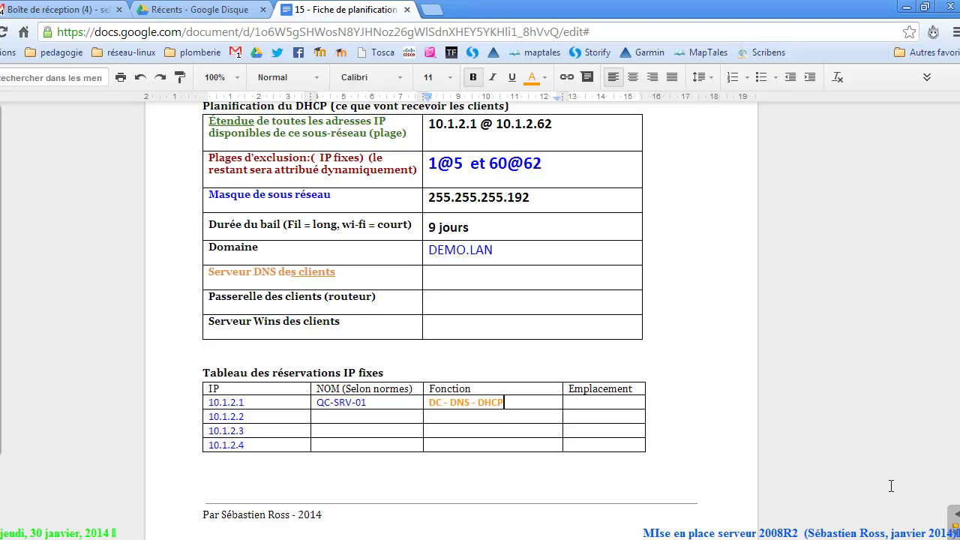
key("Tab")
type("loca")
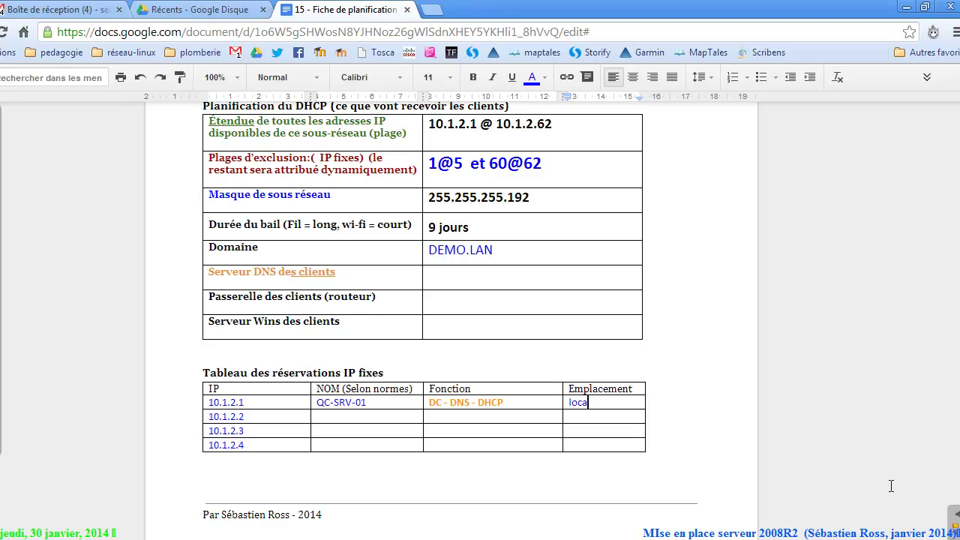
type("l 2345")
key("Up")
key("Up")
key("Up")
key("Up")
key("Up")
key("Up")
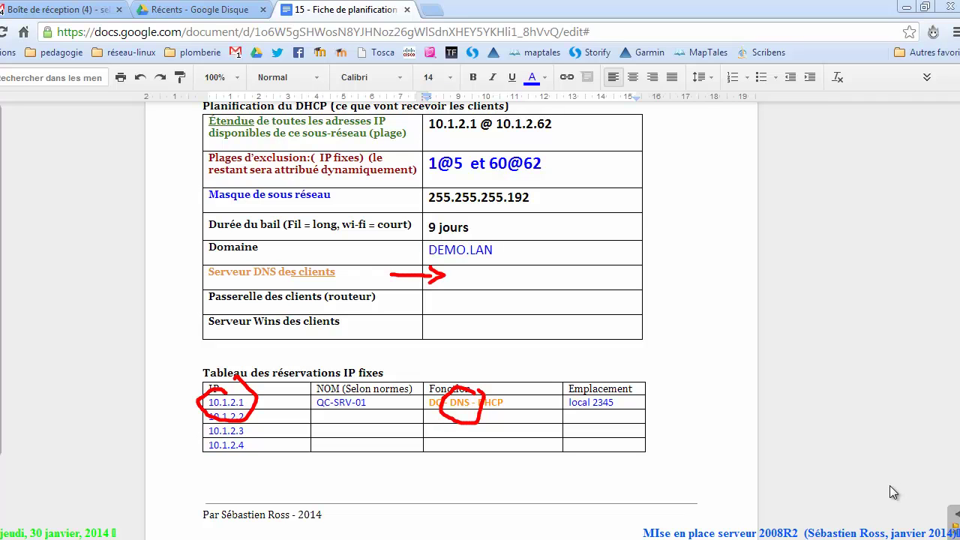
Enter 10.1.2.1 as the clients' DNS server and erase the red annotation marks.
left_click(891, 486)
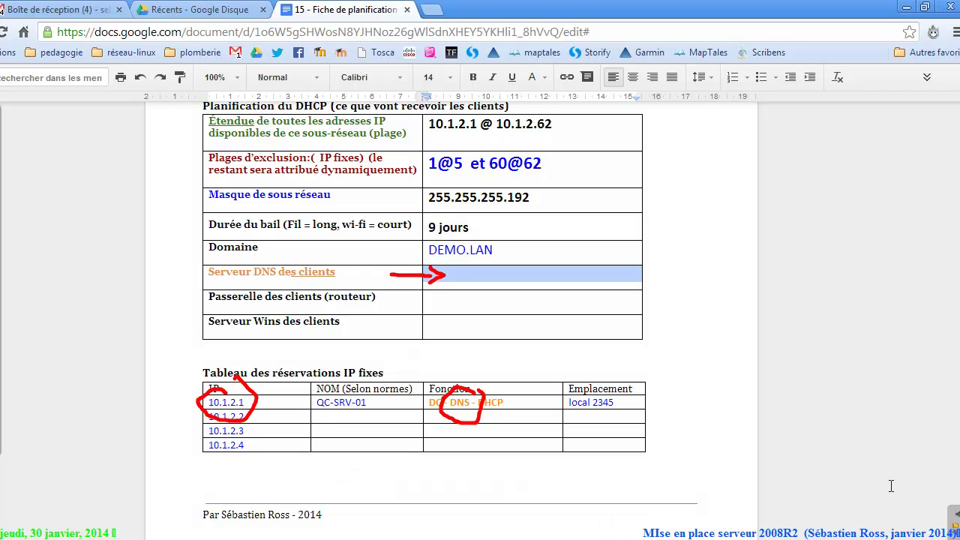
type("10.1")
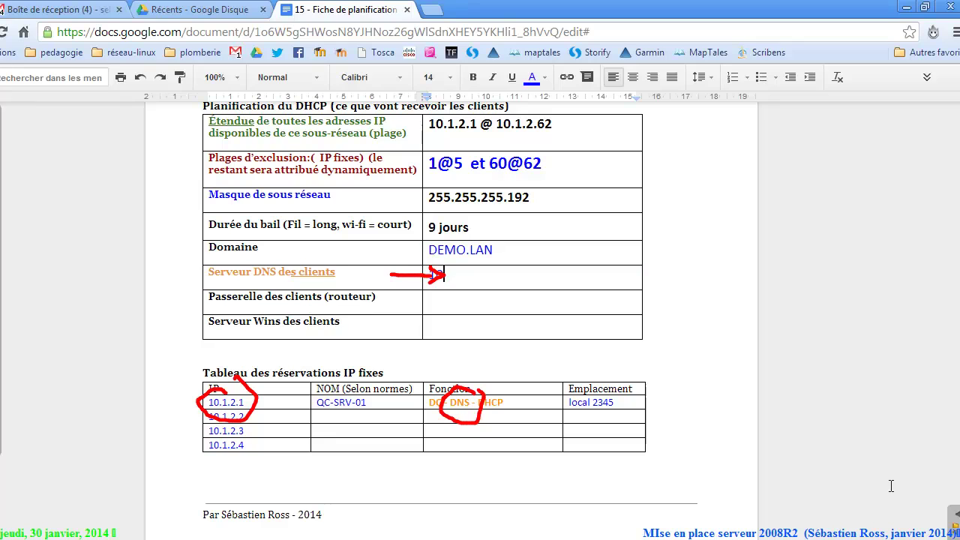
type(".2.1")
left_click_drag(513, 267, 412, 270)
left_click_drag(205, 390, 540, 394)
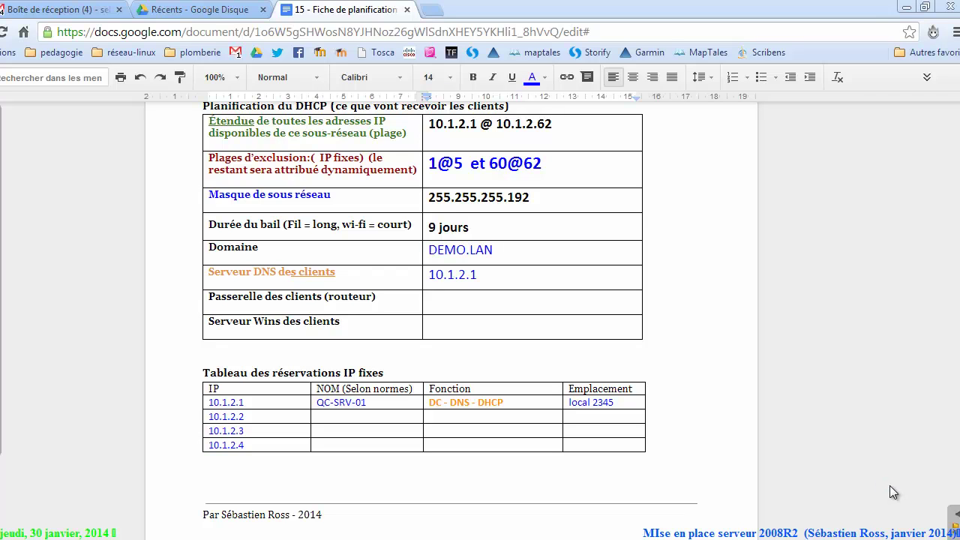
scroll(892, 492, "up", 2)
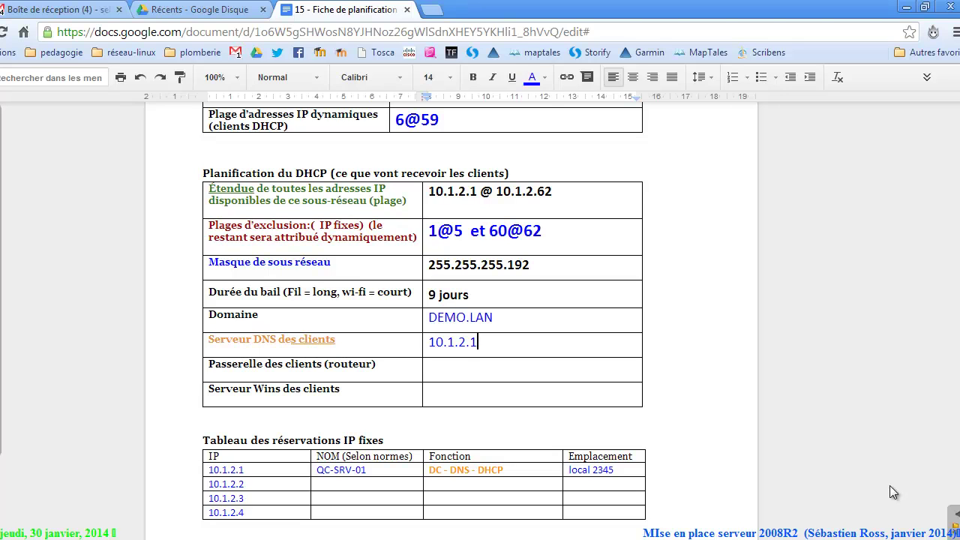
key("alt+Tab")
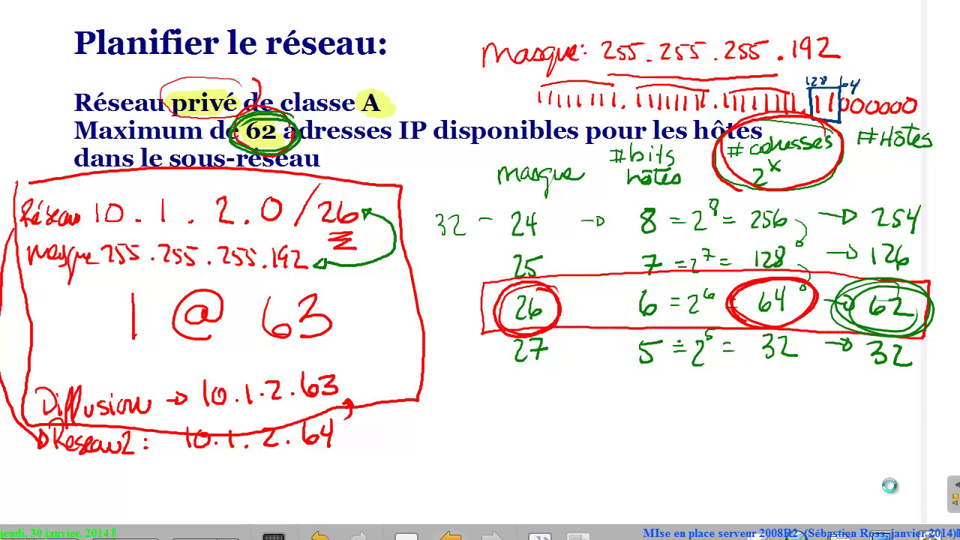
Return to the 'Mise en place initiale du serveur 2008R2' outline page, then switch to VirtualBox.
key("Page_Up")
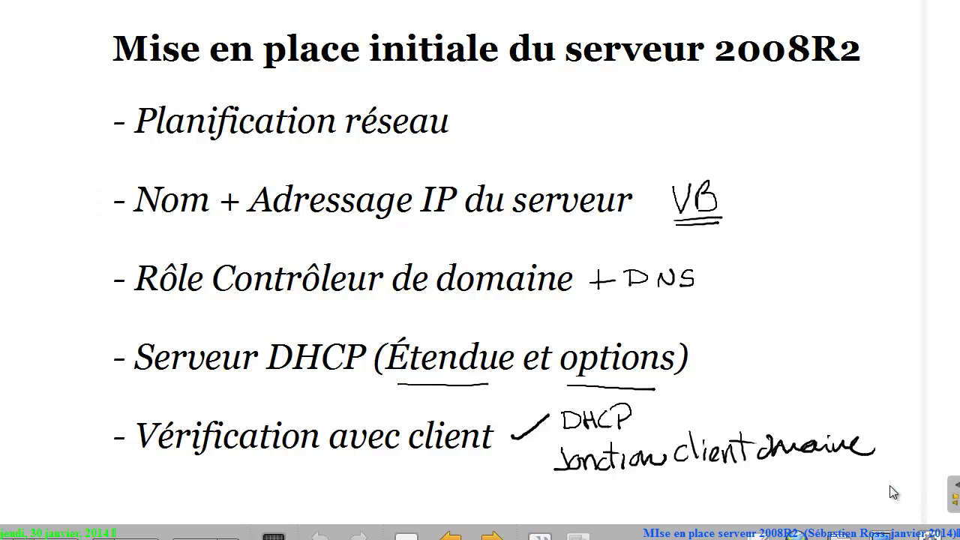
key("alt+Tab")
key("alt+Tab")
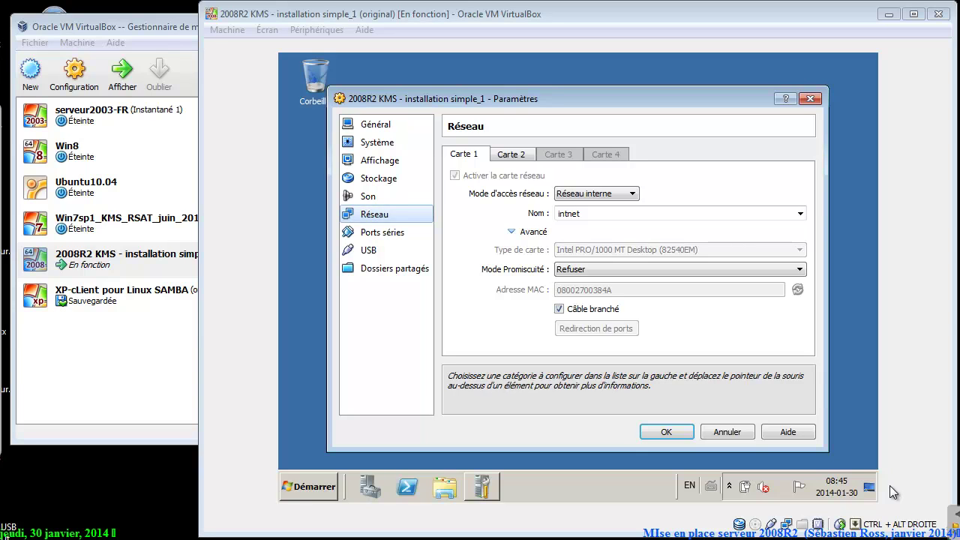
Leave adapter 1 on Réseau interne (intnet) and display adapter 2's NAT settings.
left_click(598, 194)
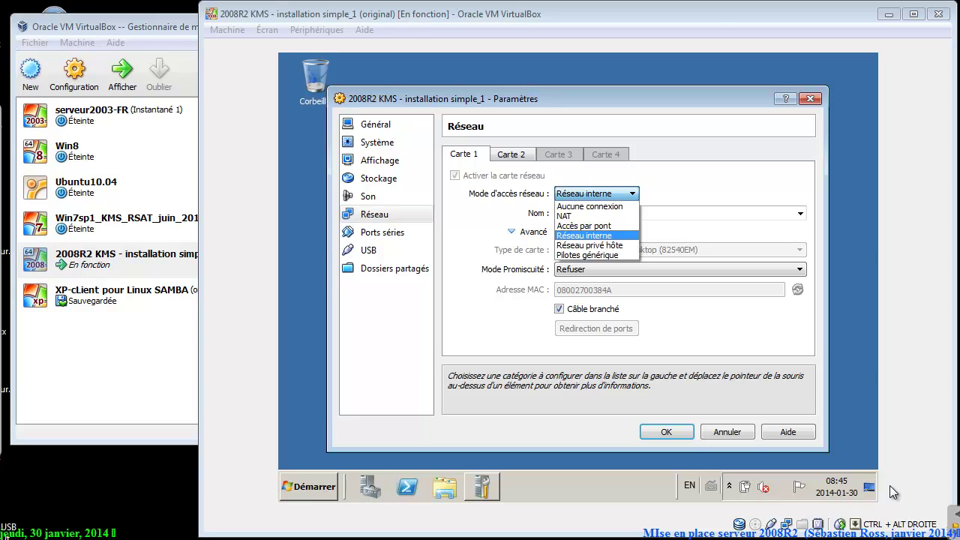
left_click(597, 194)
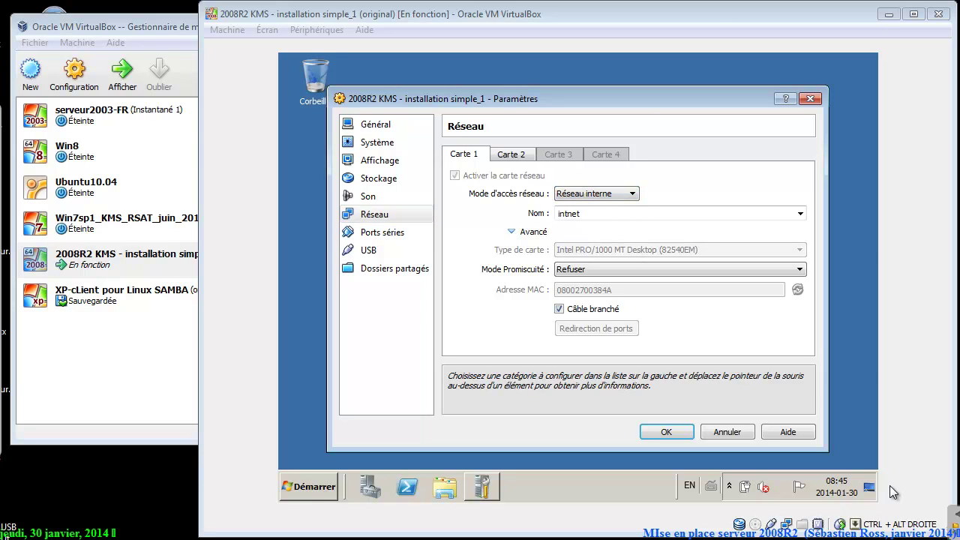
mouse_move(586, 177)
left_mouse_down()
mouse_move(554, 171)
mouse_move(631, 214)
mouse_move(623, 170)
left_mouse_up()
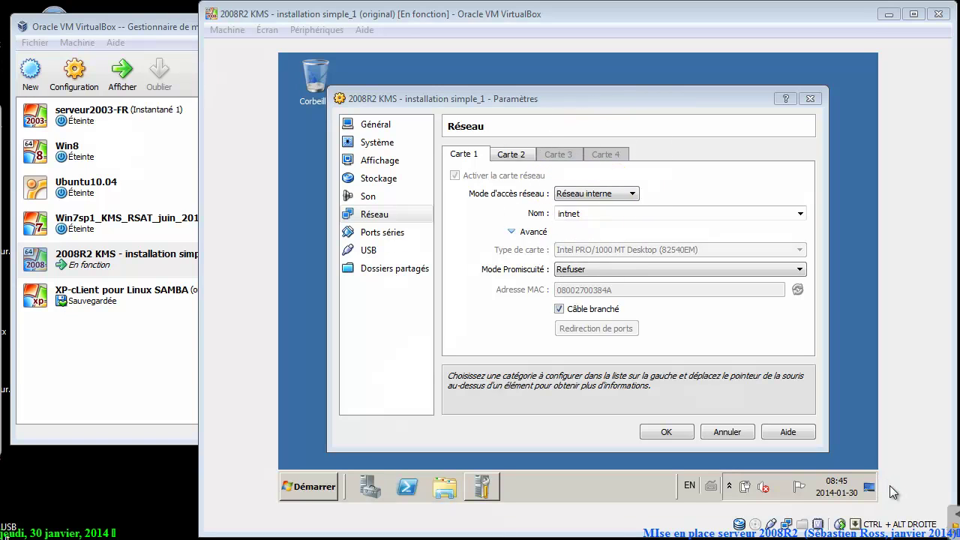
key("ctrl+Tab")
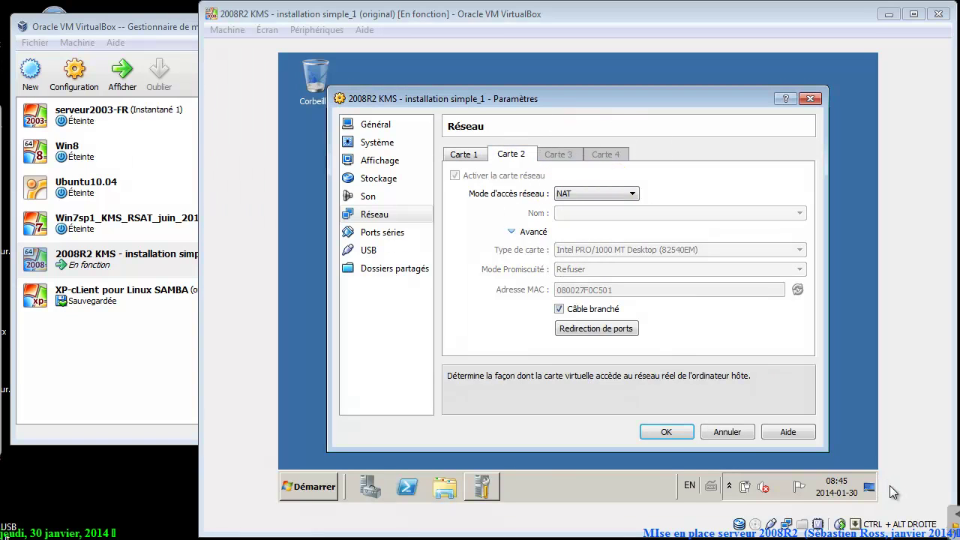
Uncheck Câble branché on NAT adapter 2 and save the network settings with OK.
key("ctrl+shift+d")
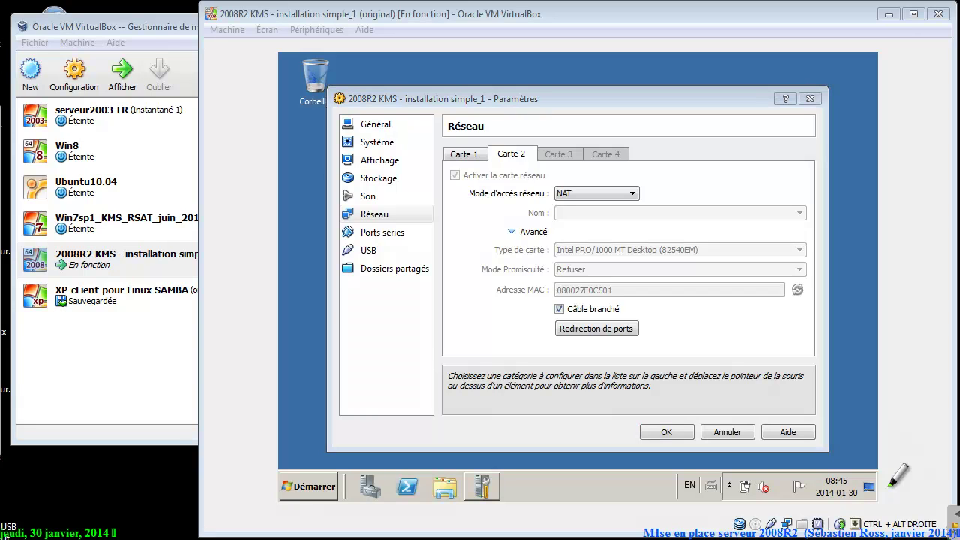
mouse_move(559, 184)
left_mouse_down()
mouse_move(517, 192)
mouse_move(641, 180)
left_mouse_up()
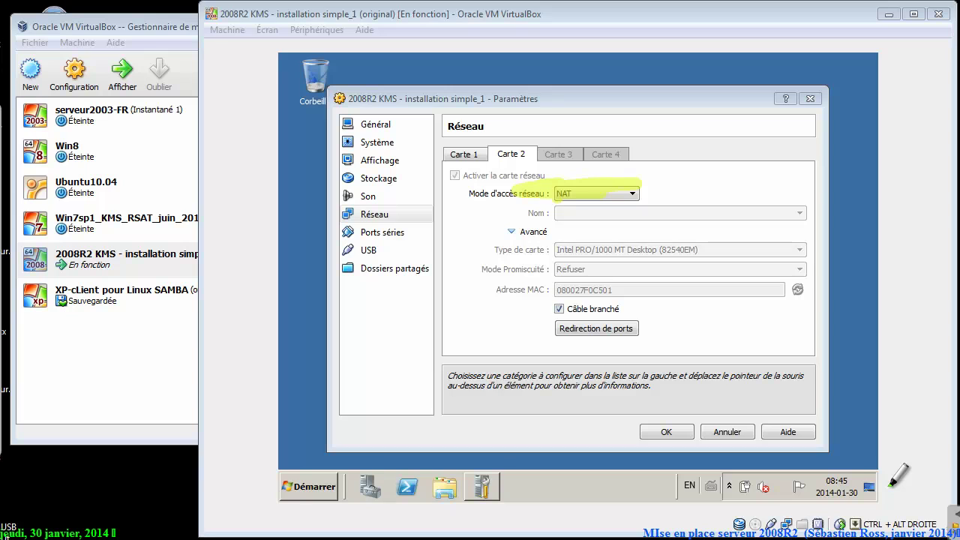
key("ctrl+shift+d")
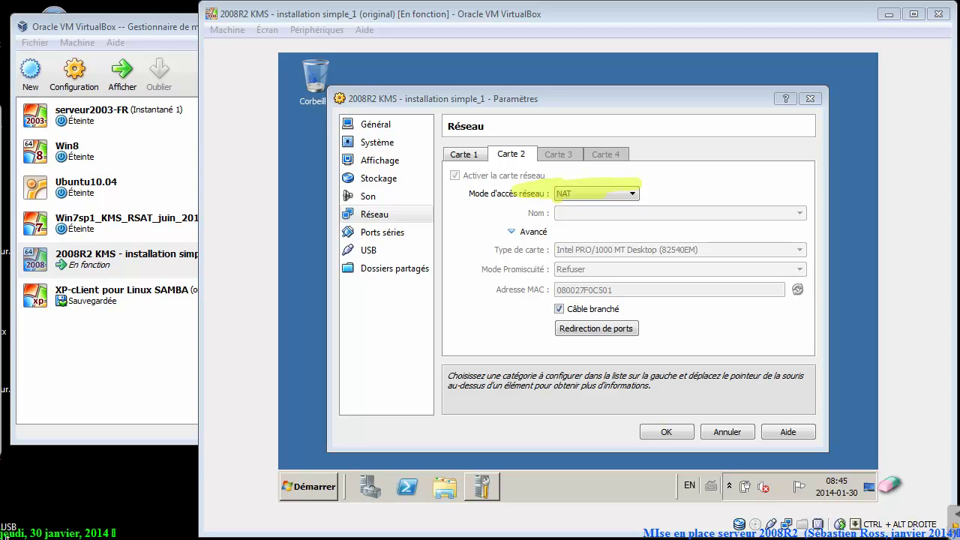
left_click_drag(534, 195, 715, 190)
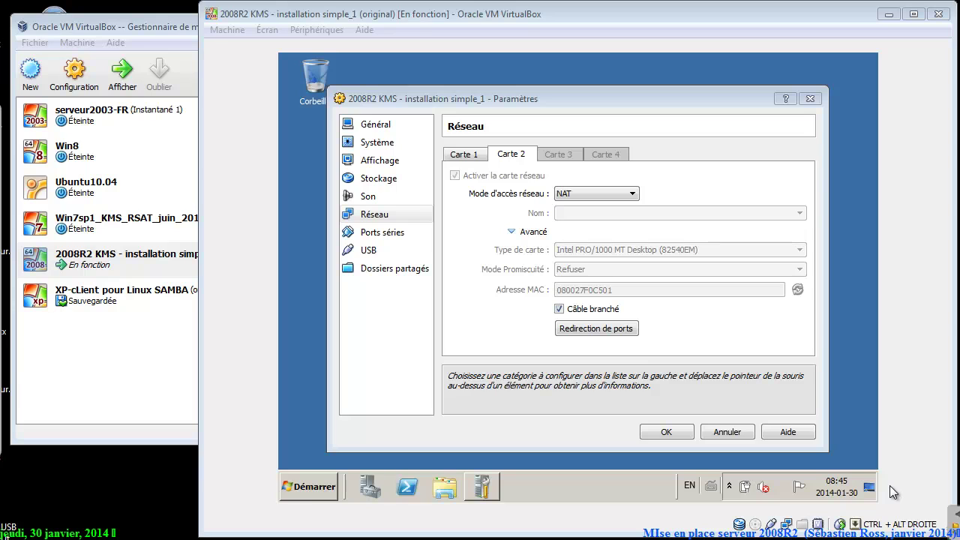
left_click(559, 308)
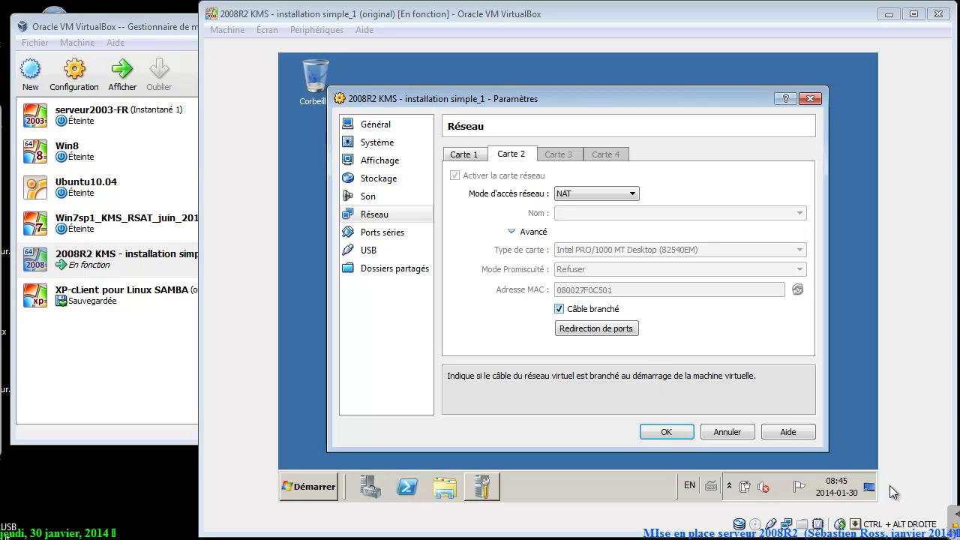
left_click(559, 308)
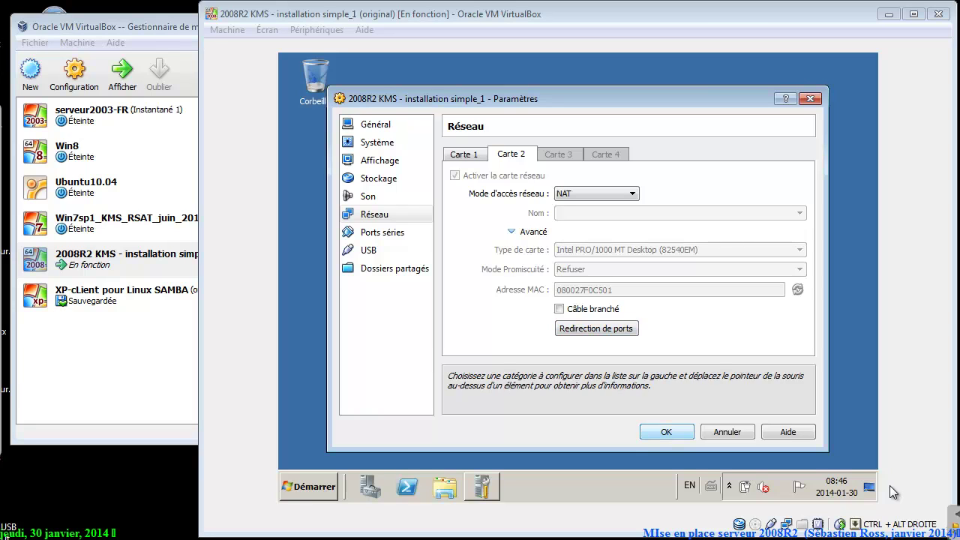
key("Return")
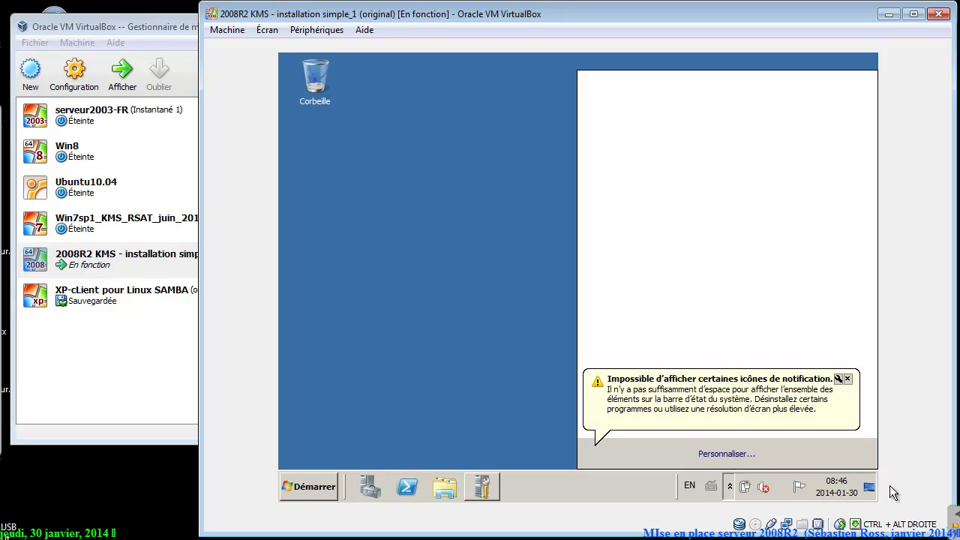
Open the guest's Connexions réseau list through the Réseau properties in the Start menu.
key("super")
key("Right")
key("Down")
key("Down")
key("Down")
key("Menu")
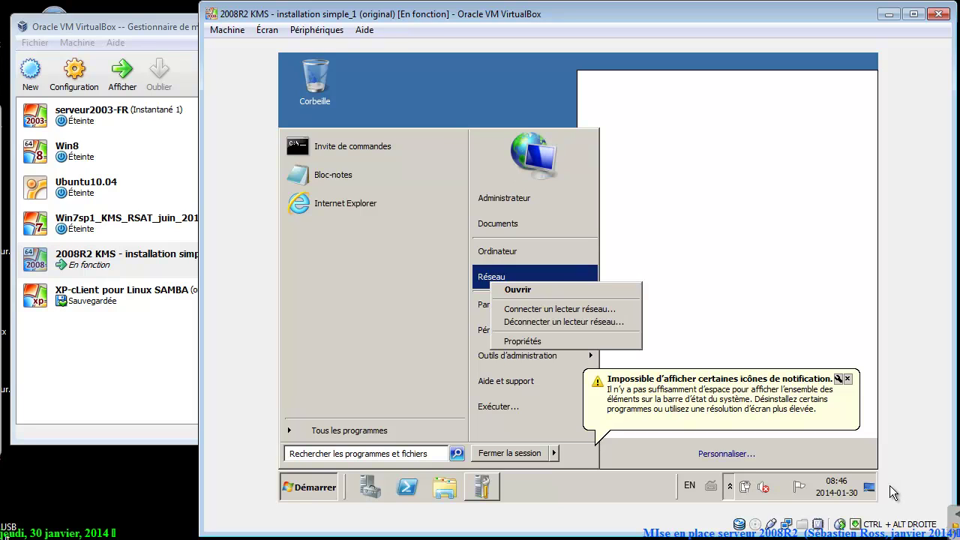
key("Down")
key("Down")
key("Down")
key("Down")
key("Return")
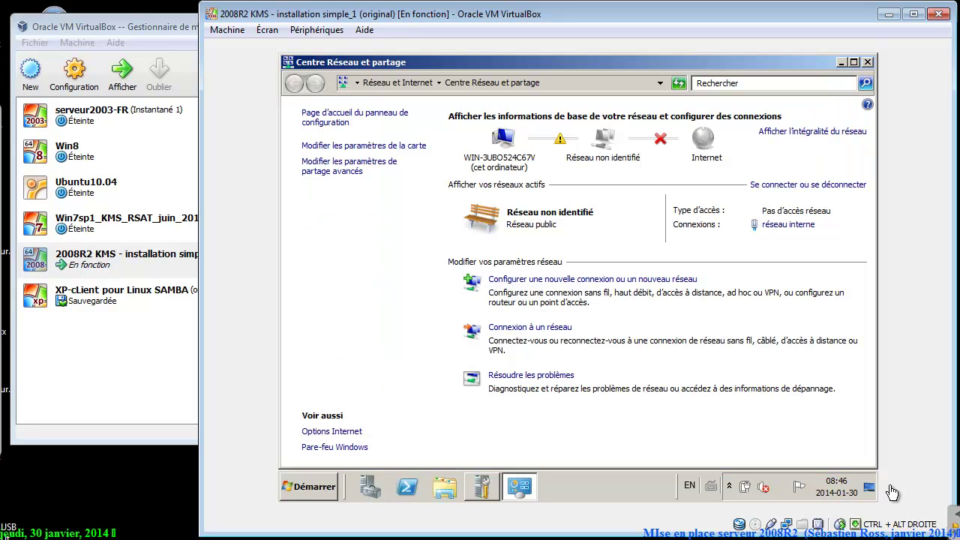
left_click(364, 145)
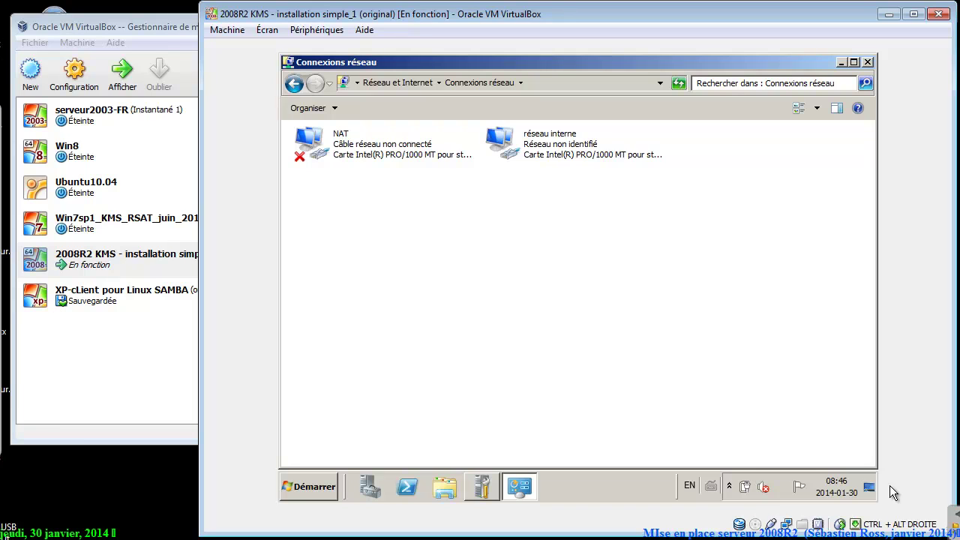
Disable the guest's NAT network connection.
key("Down")
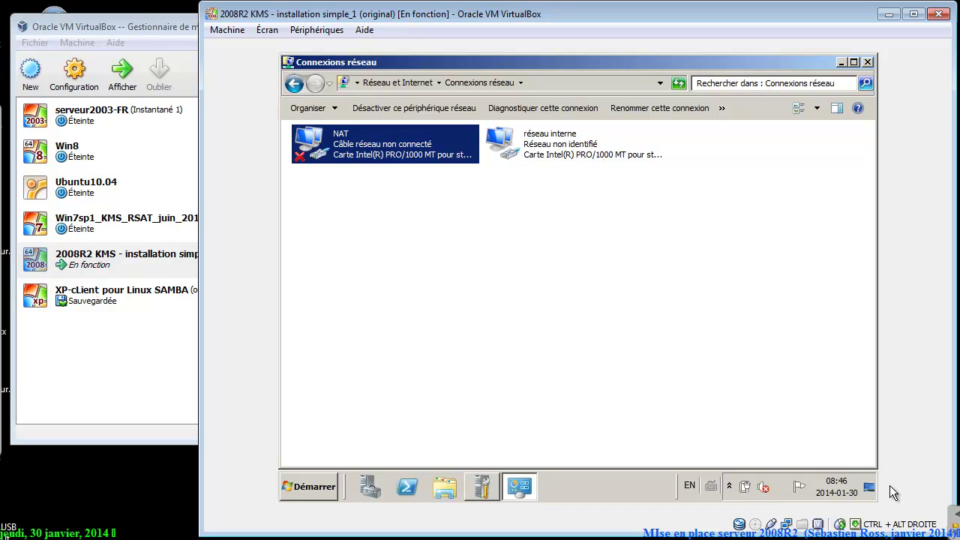
key("shift+F10")
key("Down")
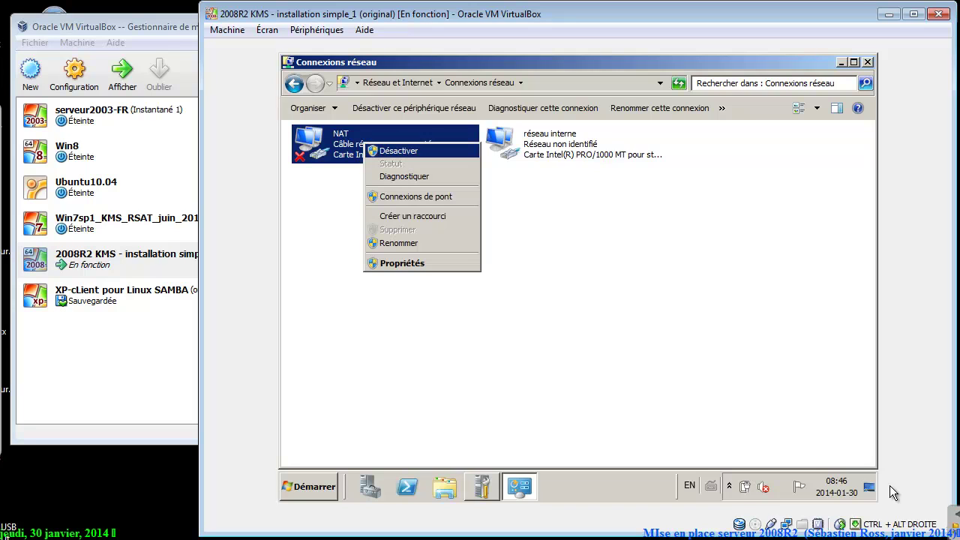
key("Return")
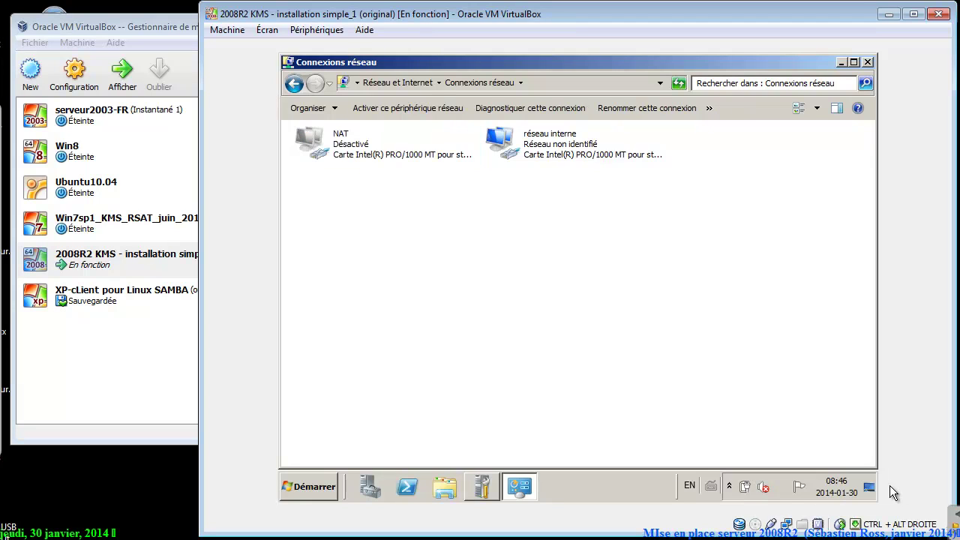
Open the properties of the réseau interne connection.
key("Right")
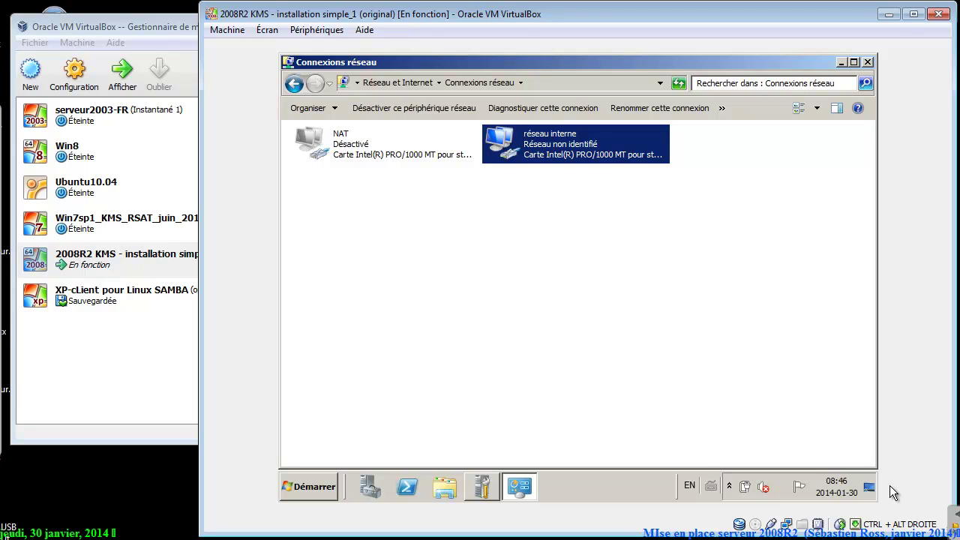
key("shift+F10")
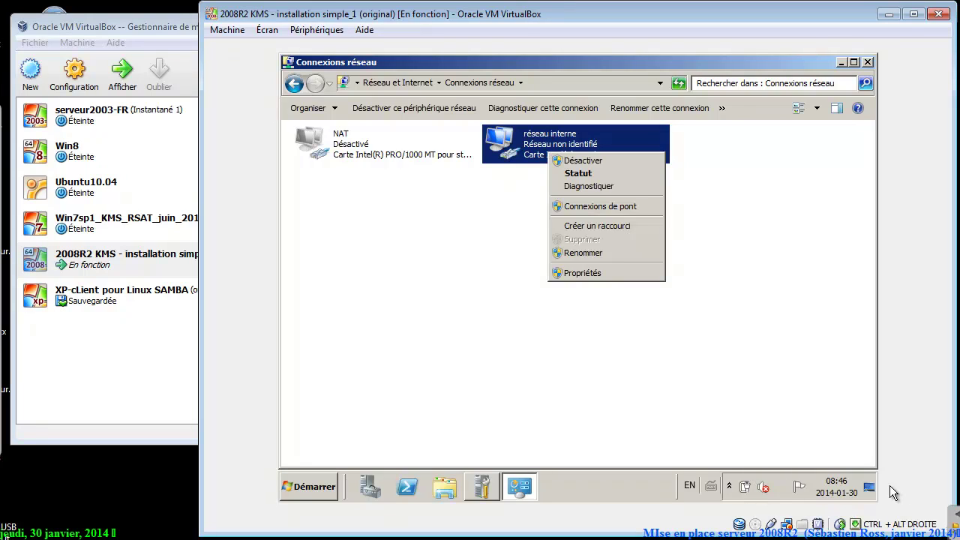
key("Up")
key("Return")
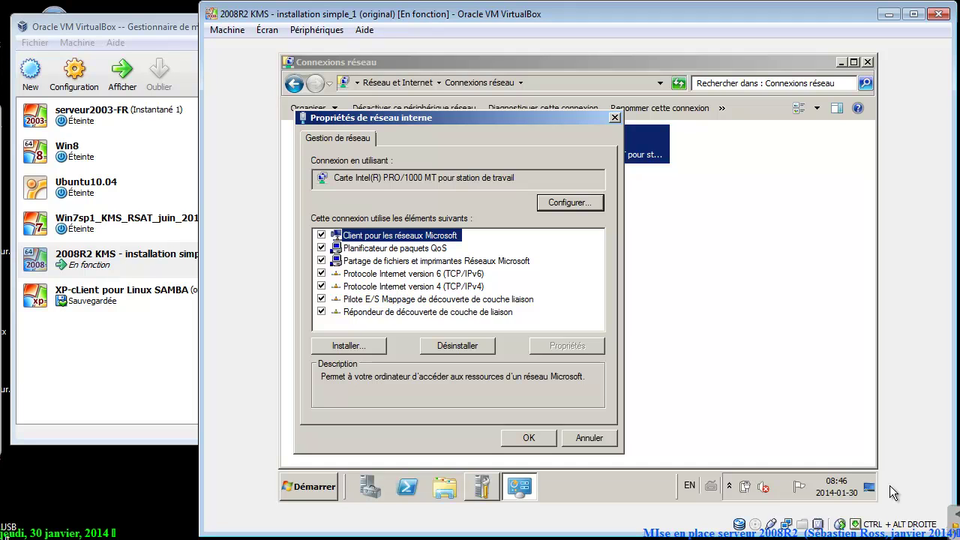
Turn off IPv6 on réseau interne and open its IPv4 properties.
key("Down")
key("Down")
key("Down")
key("space")
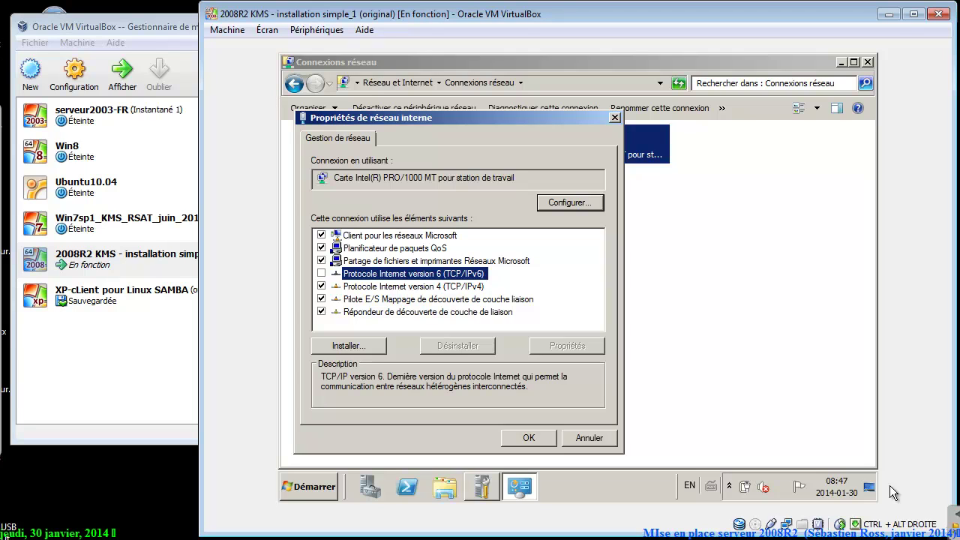
key("Down")
key("Tab")
key("Tab")
key("Return")
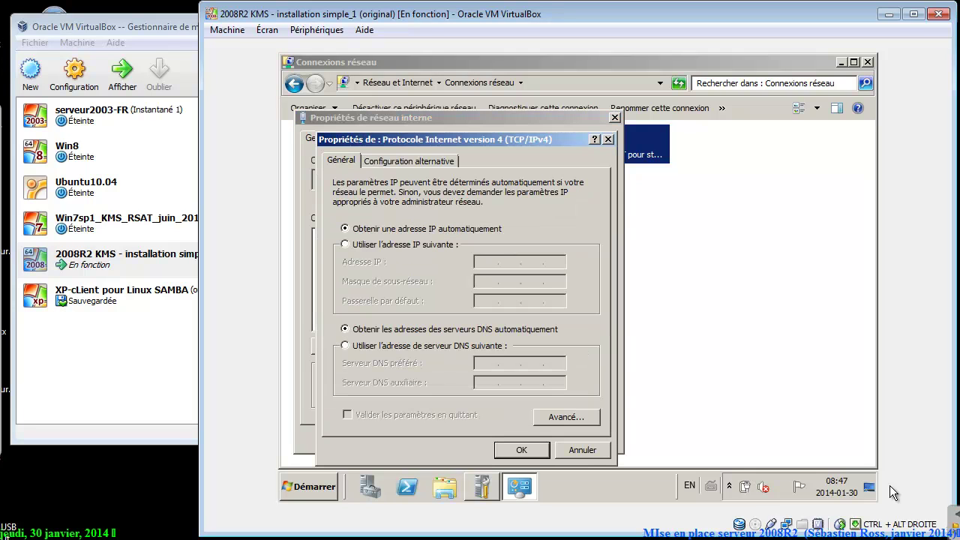
Set static IP 10.1.2.1 with subnet mask 255.255.255.192.
key("Down")
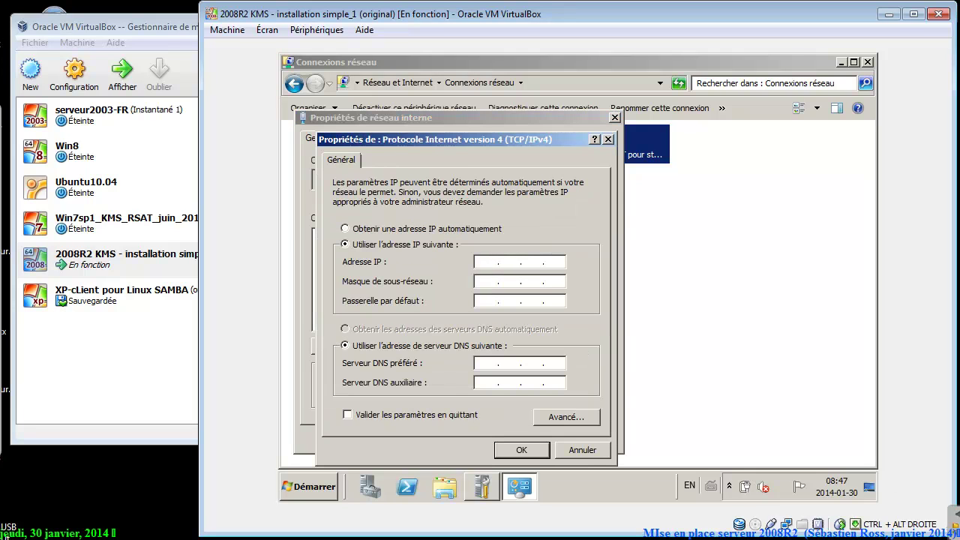
type("10.1.2.1")
key("Tab")
type("255 . 155")
key("BackSpace")
key("BackSpace")
key("BackSpace")
type("55 . 255 . 192")
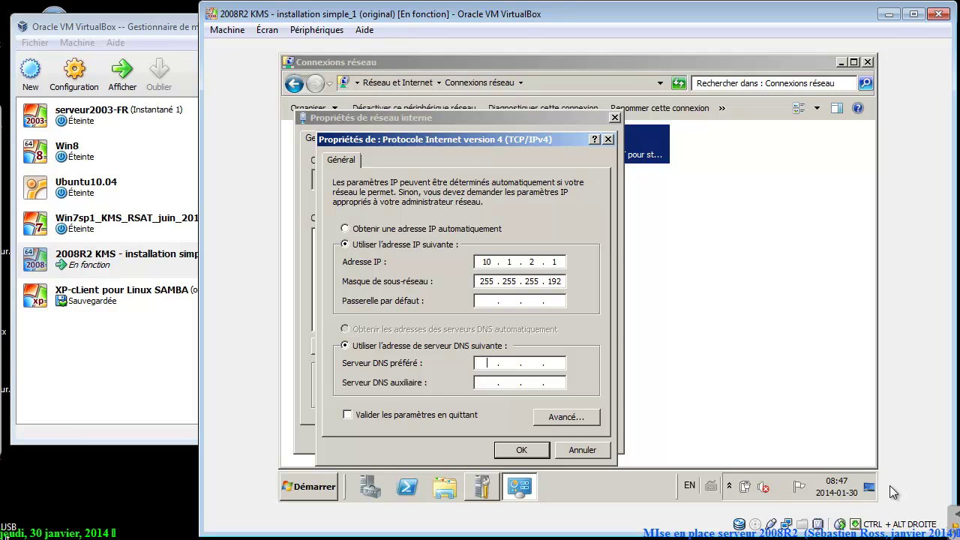
key("alt+Tab")
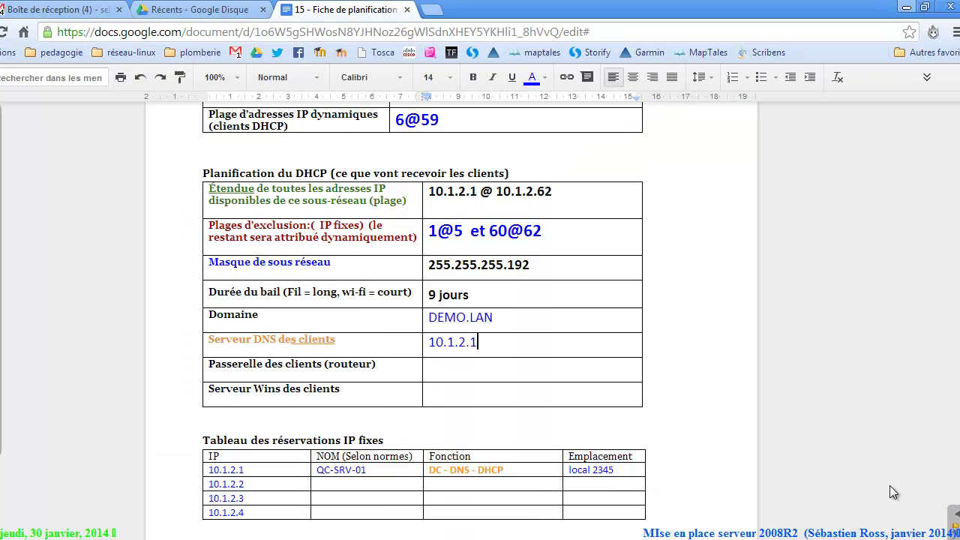
left_click_drag(470, 470, 435, 471)
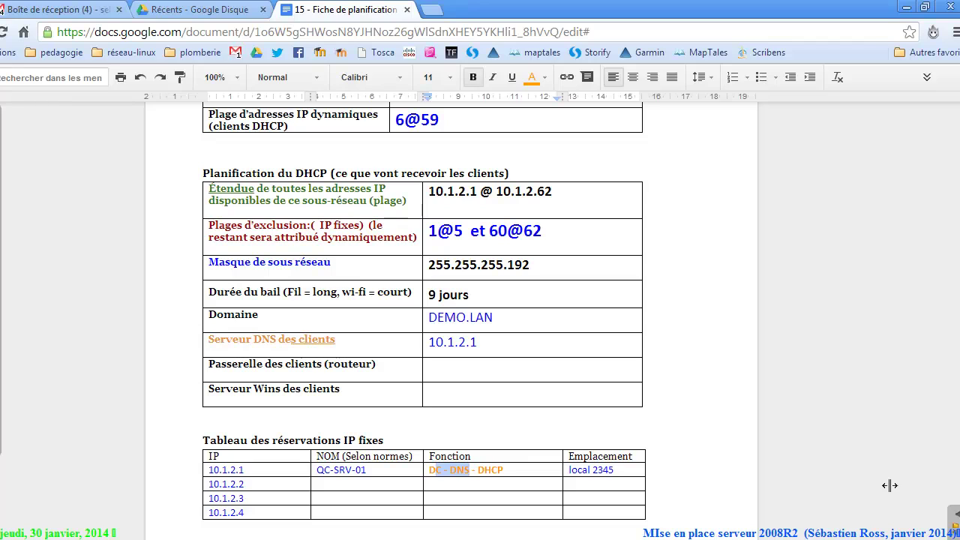
left_click_drag(244, 471, 208, 471)
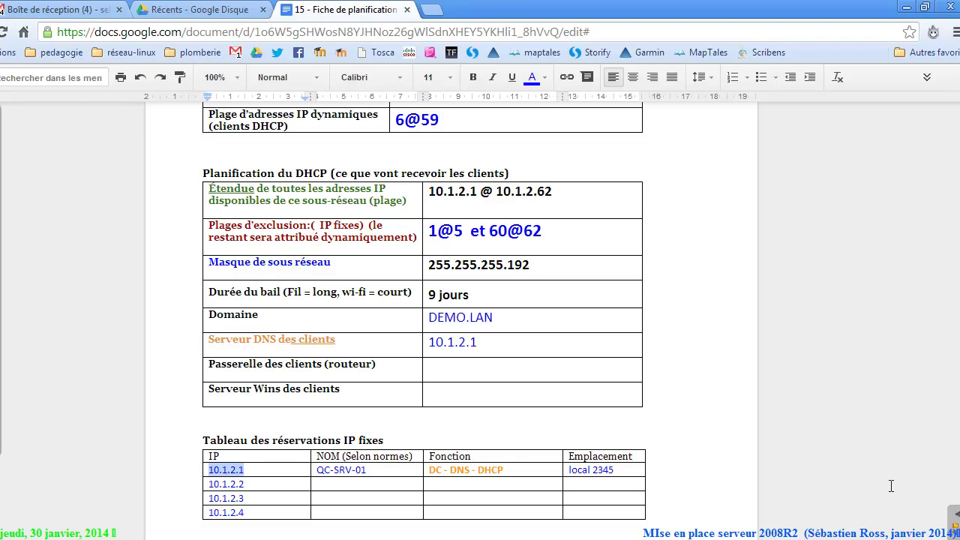
key("alt+Tab")
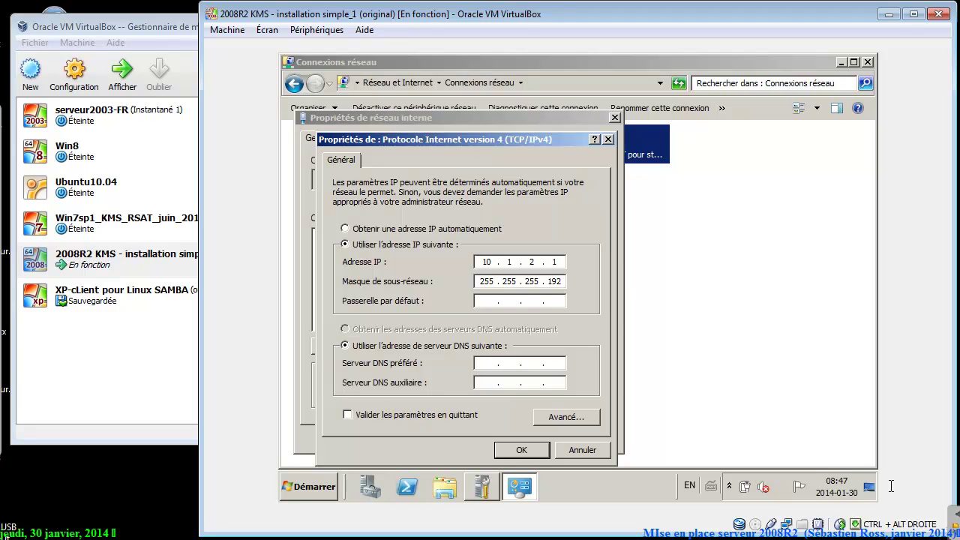
Enter 10.1.2.1 as preferred DNS server, confirm the adapter settings, and close Connexions réseau.
type("10 . 1 . 2 . 1")
key("Return")
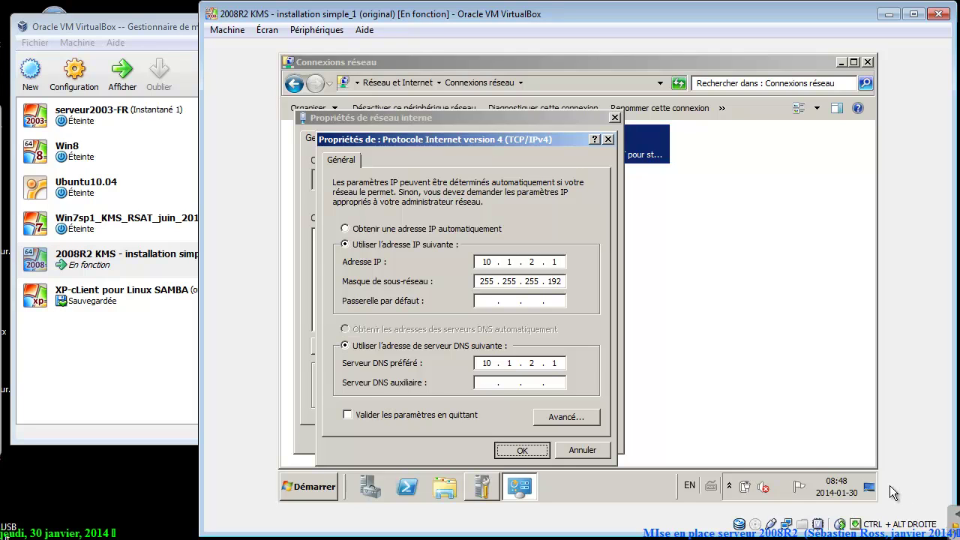
key("Return")
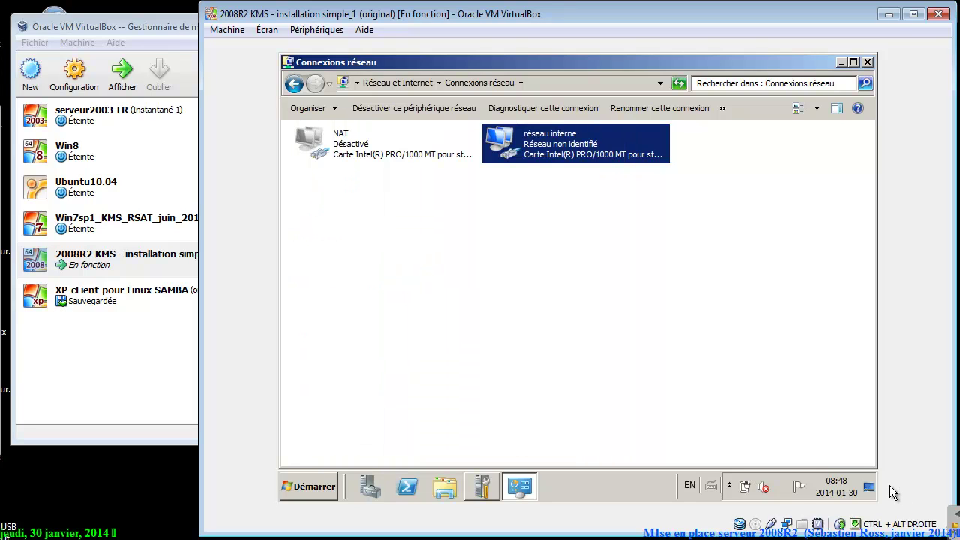
key("alt+F4")
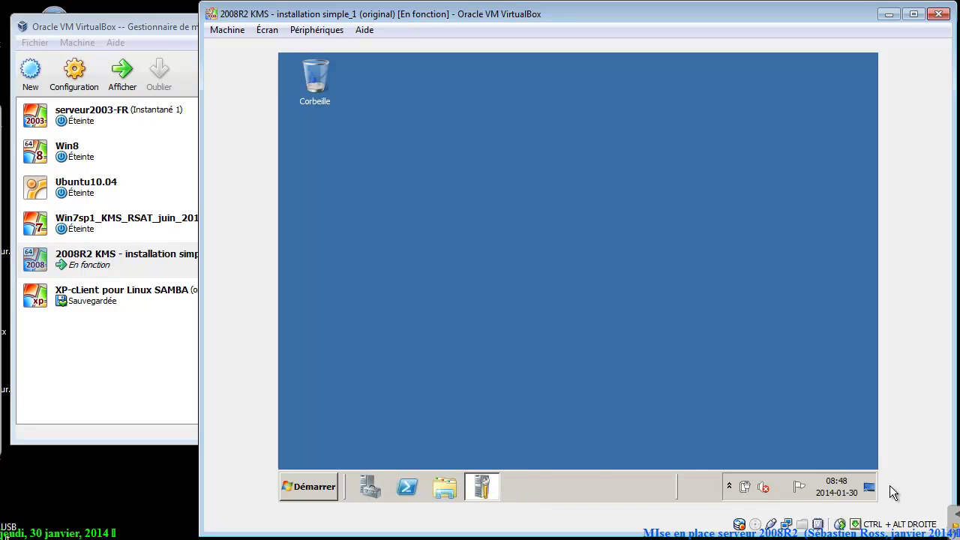
Change the computer name to QC-SRV-01 in System Properties and close it without restarting yet.
key("super")
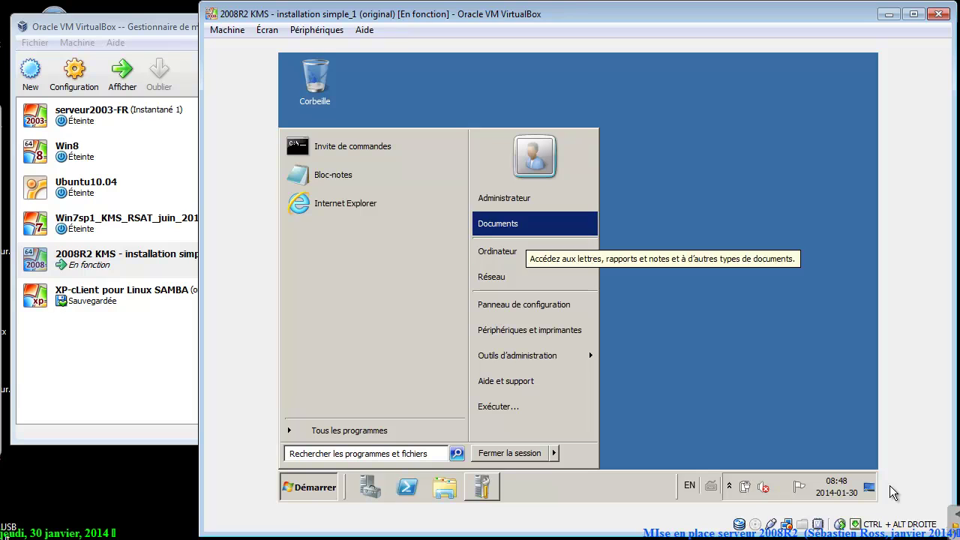
key("Down")
right_click(525, 250)
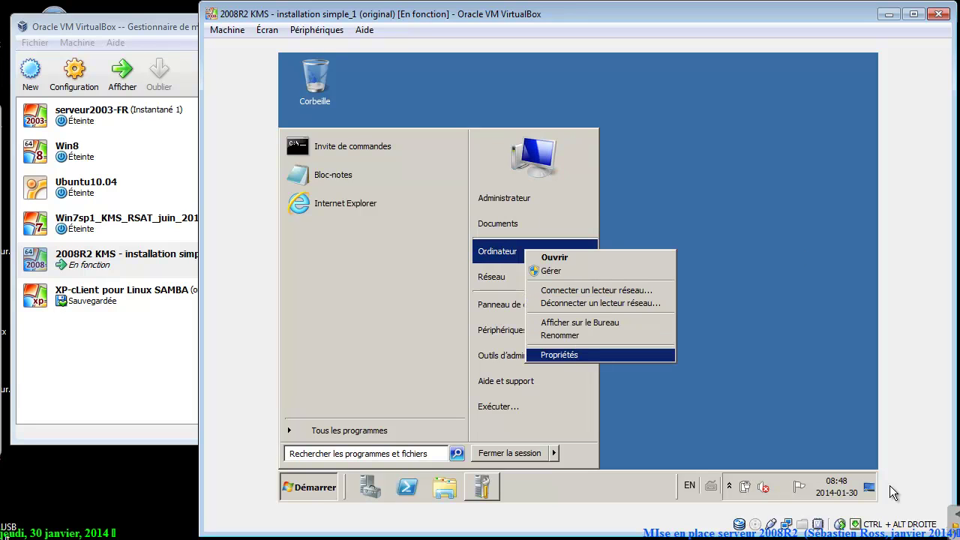
left_click(560, 355)
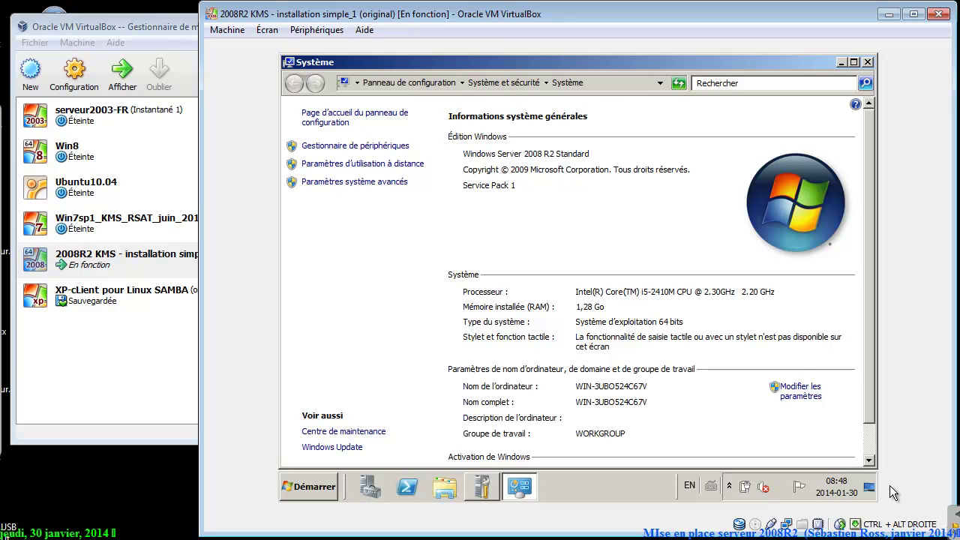
left_click(800, 391)
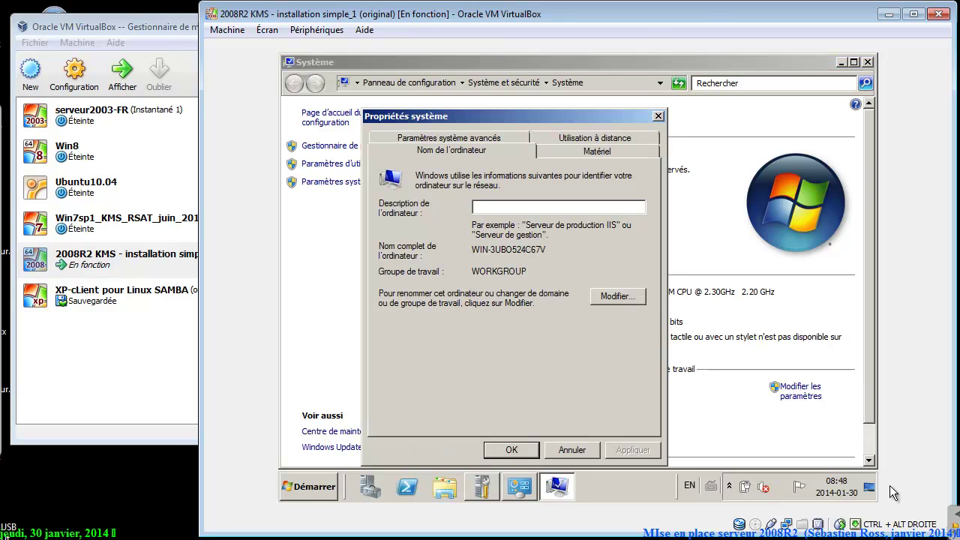
key("alt+m")
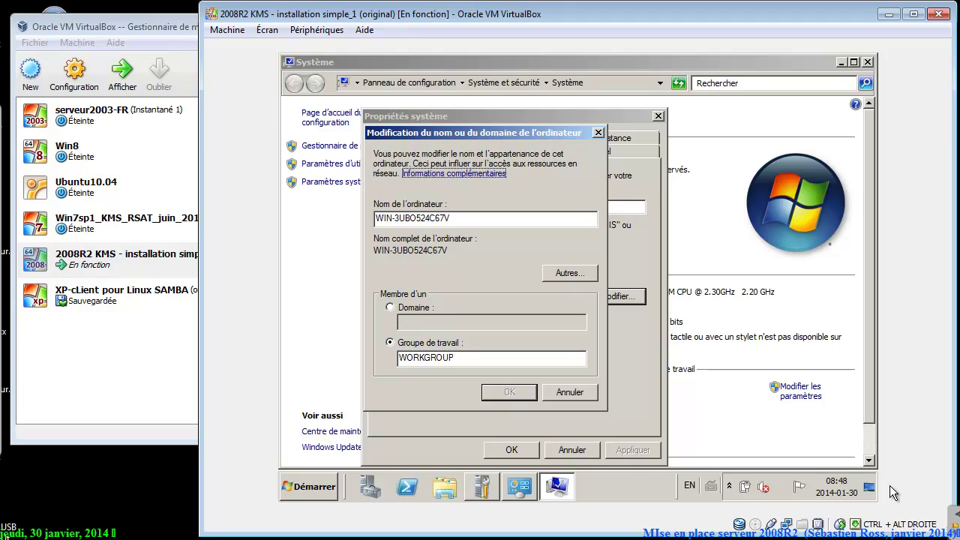
key("Tab")
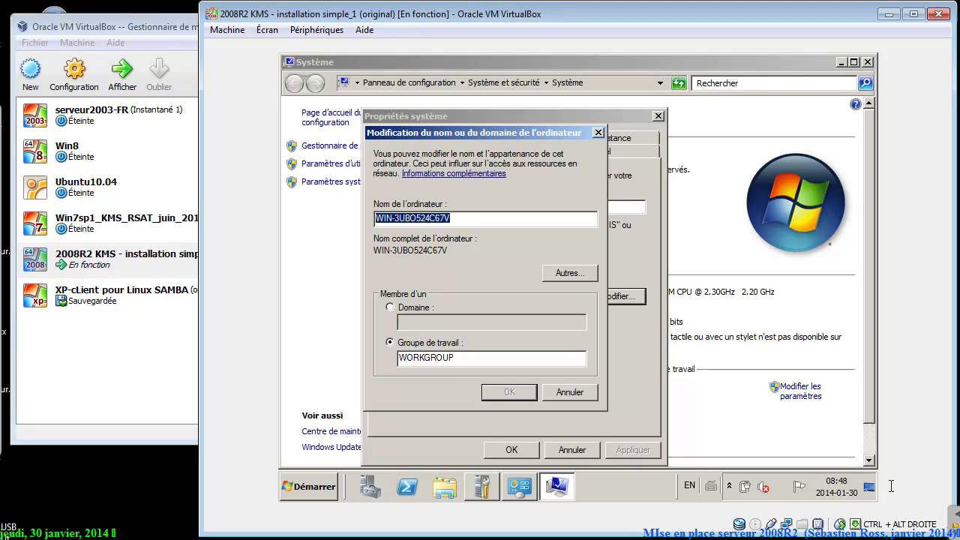
type("QC")
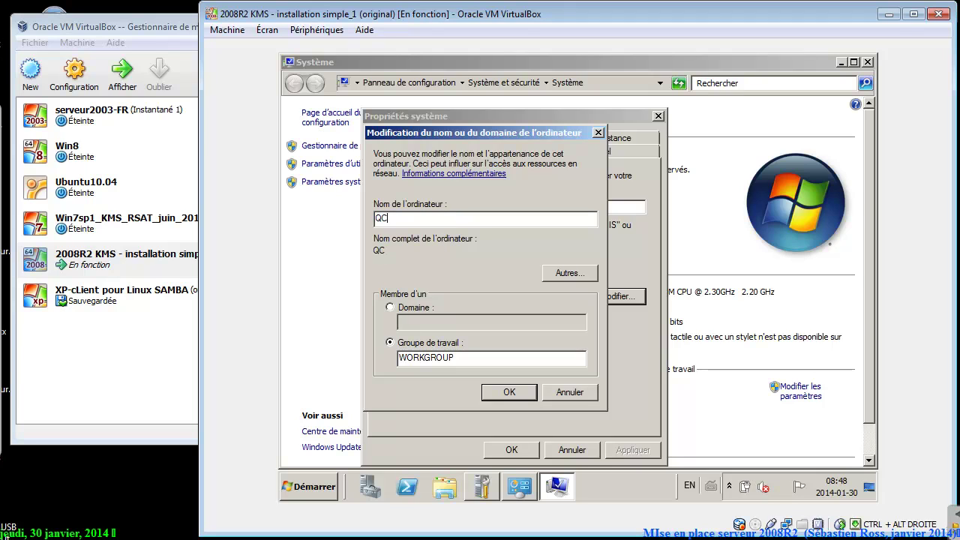
type("-SRV-01")
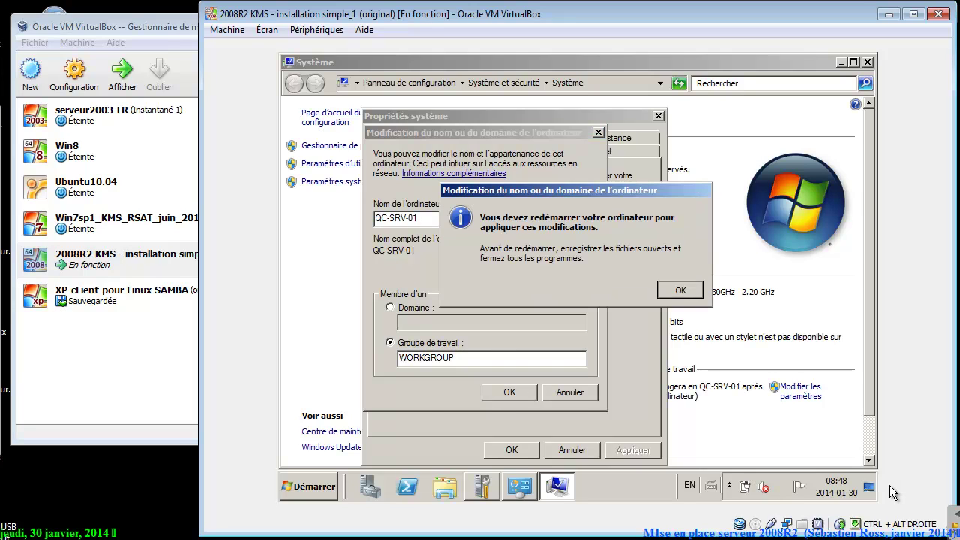
key("Return")
key("Tab")
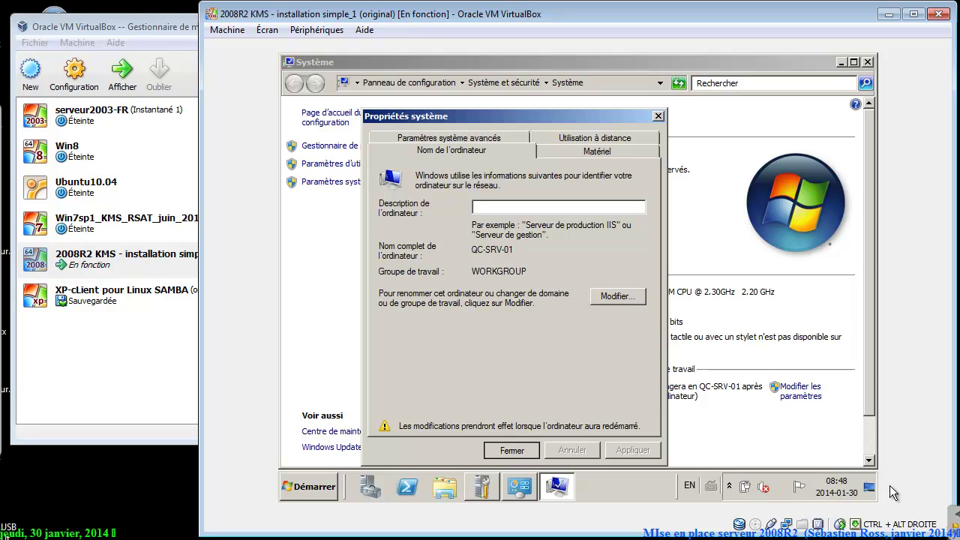
key("Return")
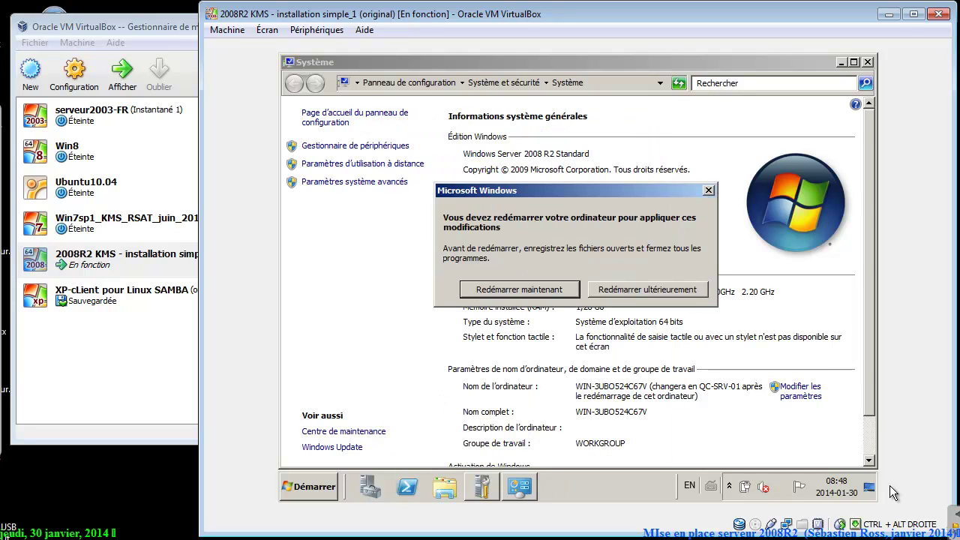
Restart the server now and log back in with the administrator account.
key("Return")
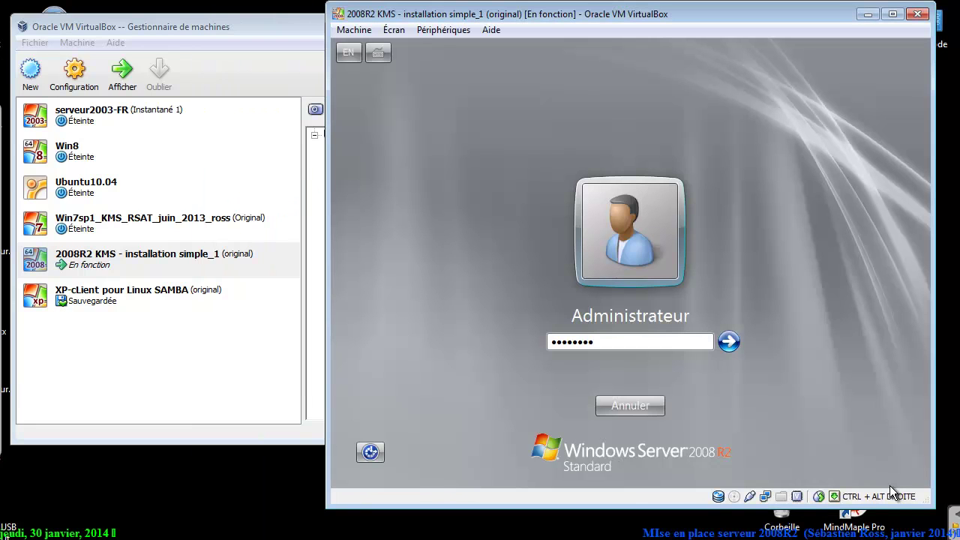
key("Return")
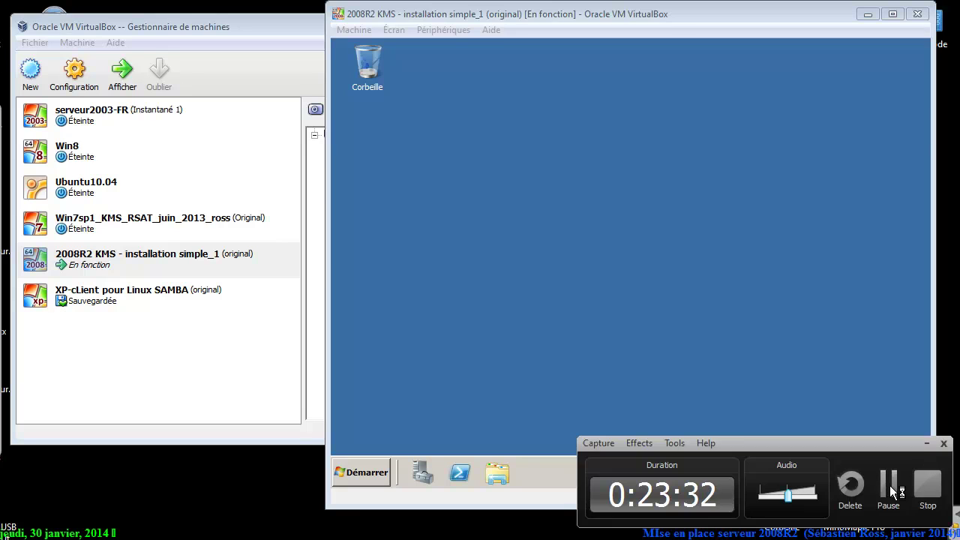
left_click(893, 492)
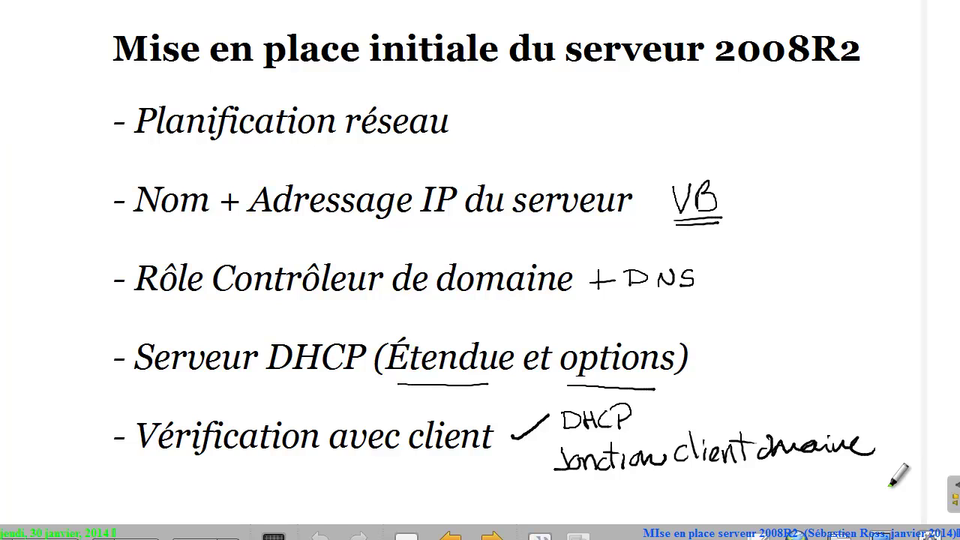
Highlight the '- Rôle Contrôleur de domaine' line on the setup slide in yellow.
mouse_move(122, 275)
left_mouse_down()
mouse_move(172, 260)
mouse_move(437, 270)
mouse_move(486, 290)
mouse_move(580, 270)
mouse_move(650, 279)
left_mouse_up()
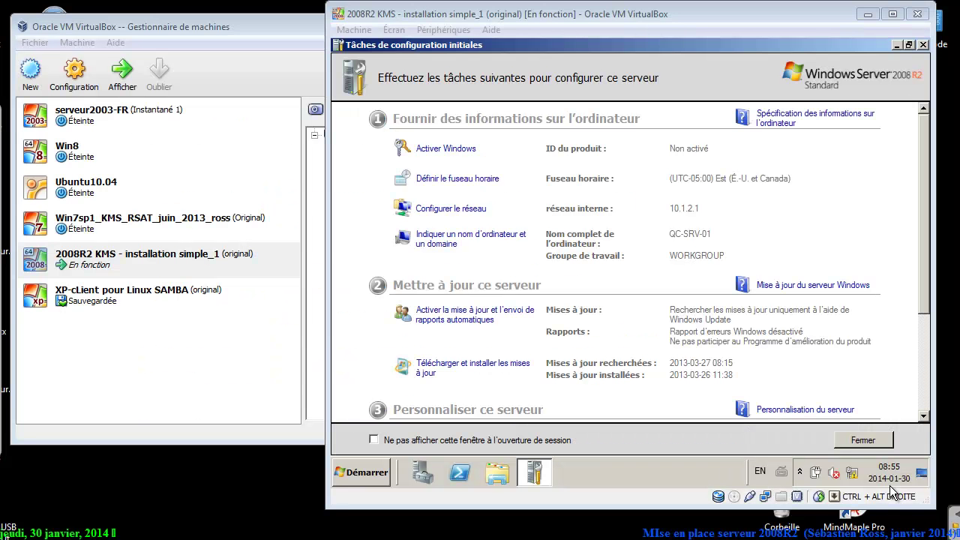
Minimize Tâches de configuration initiales and widen the virtual machine window.
left_click(897, 46)
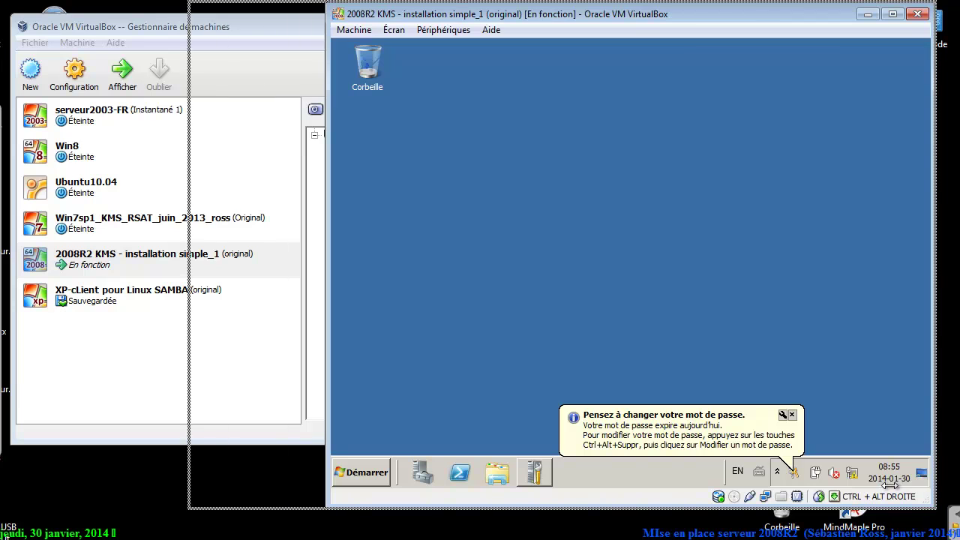
left_click_drag(327, 300, 75, 300)
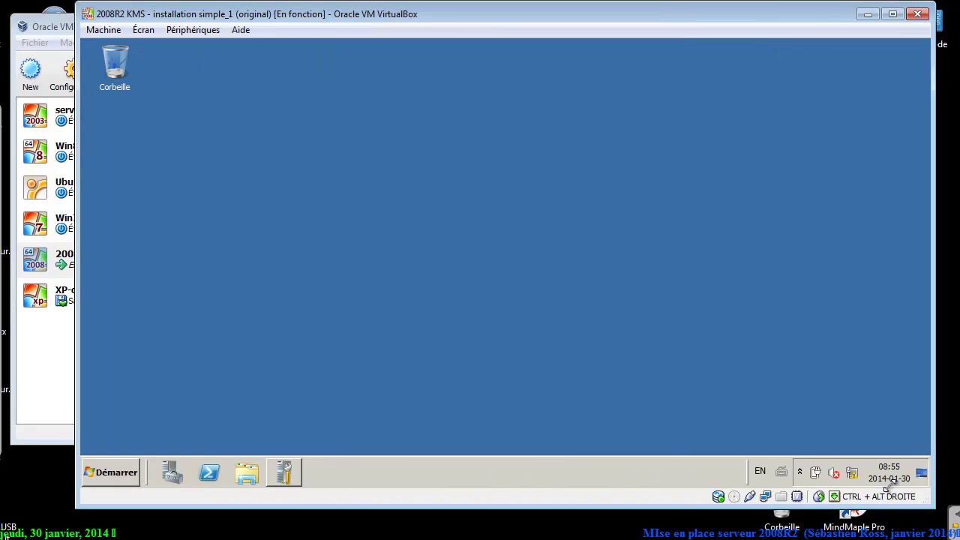
left_click_drag(76, 508, 47, 531)
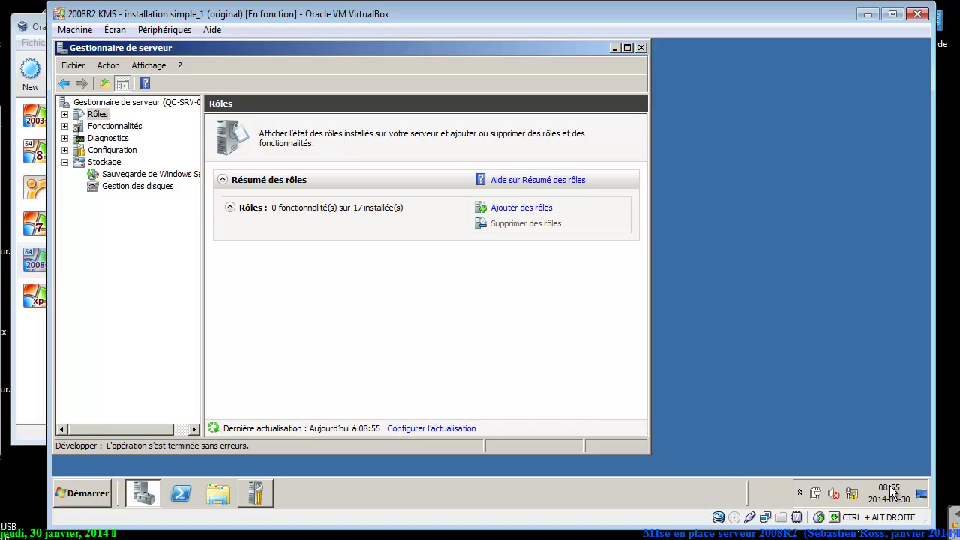
Start adding the Active Directory Domain Services role with required features, then cancel and close Server Manager.
left_click(521, 208)
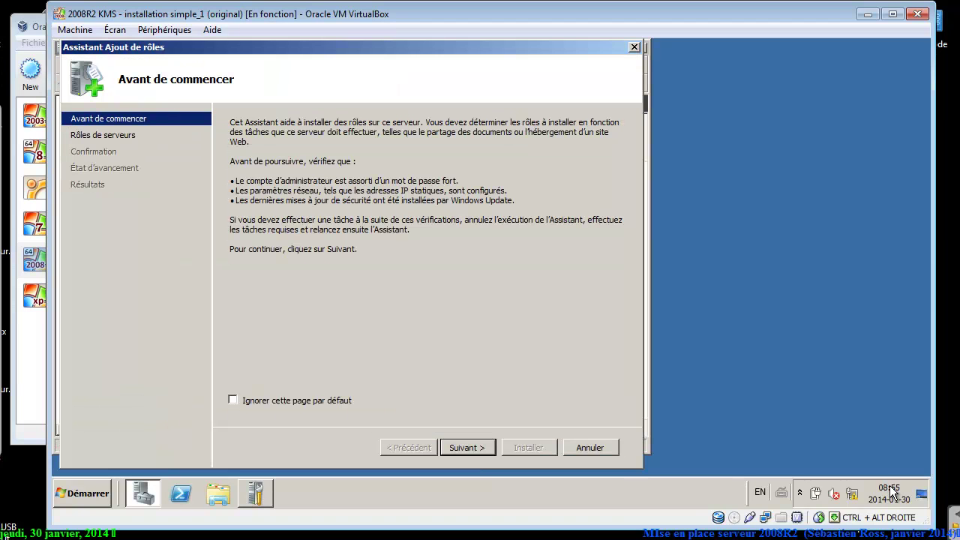
key("Return")
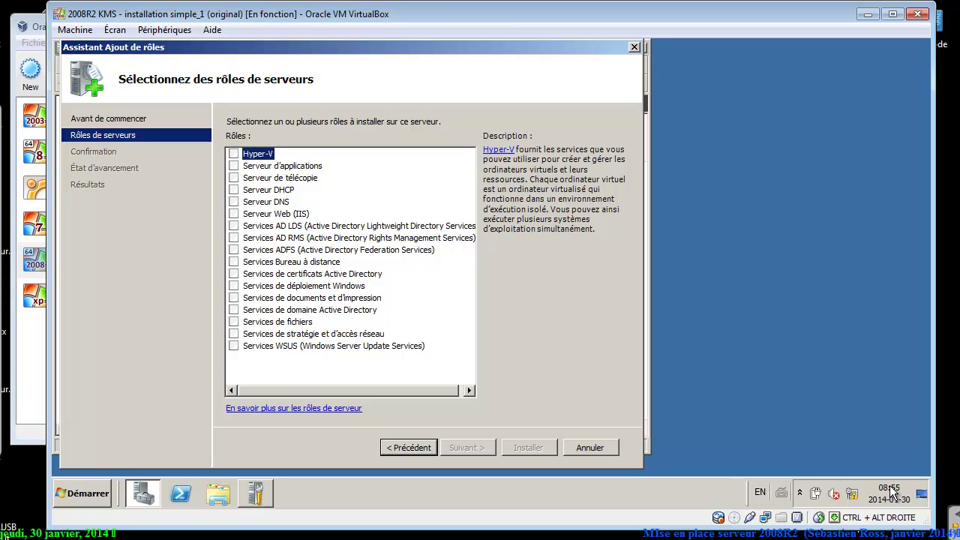
left_click(234, 310)
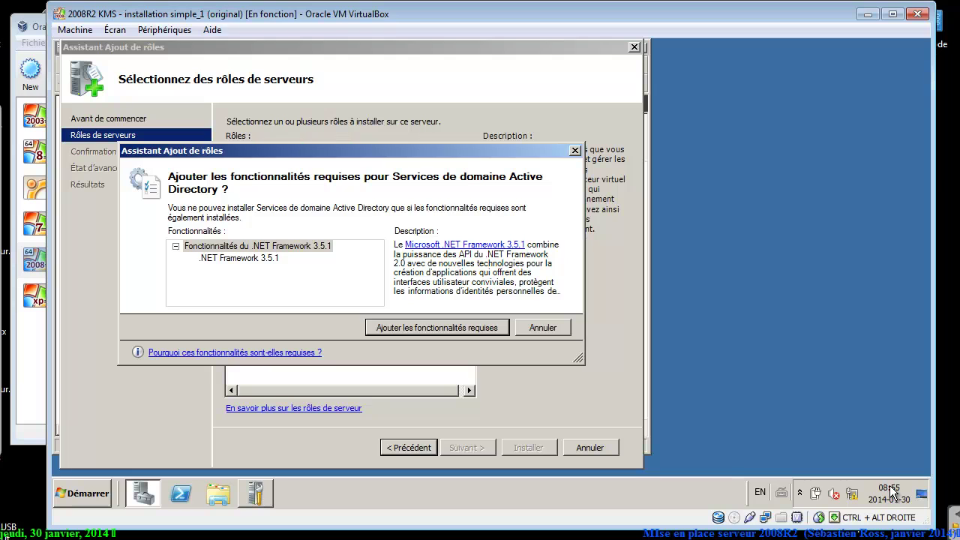
key("Return")
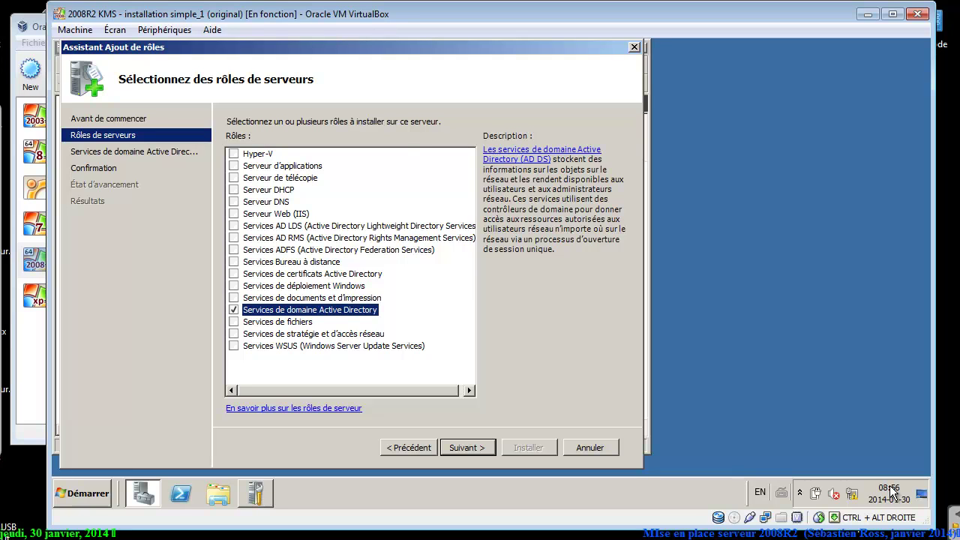
key("Escape")
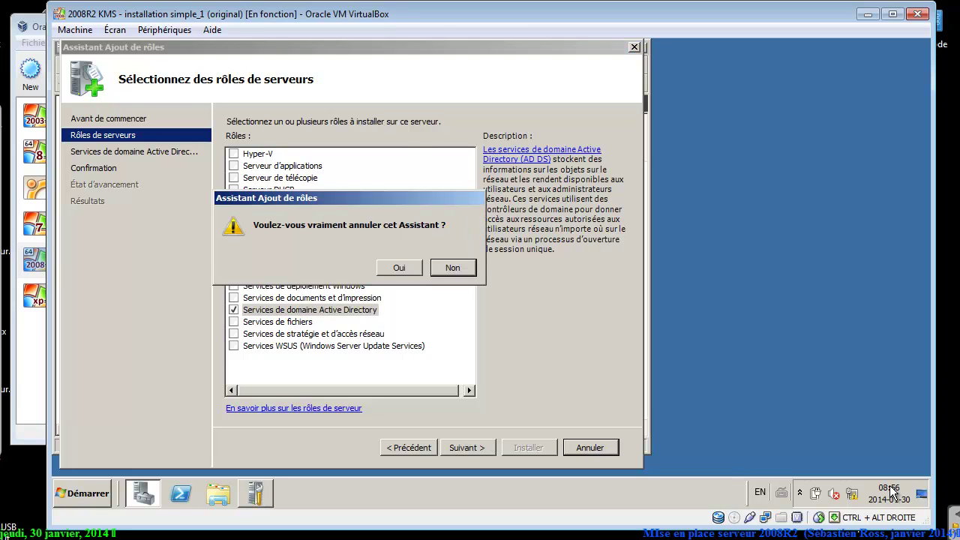
key("o")
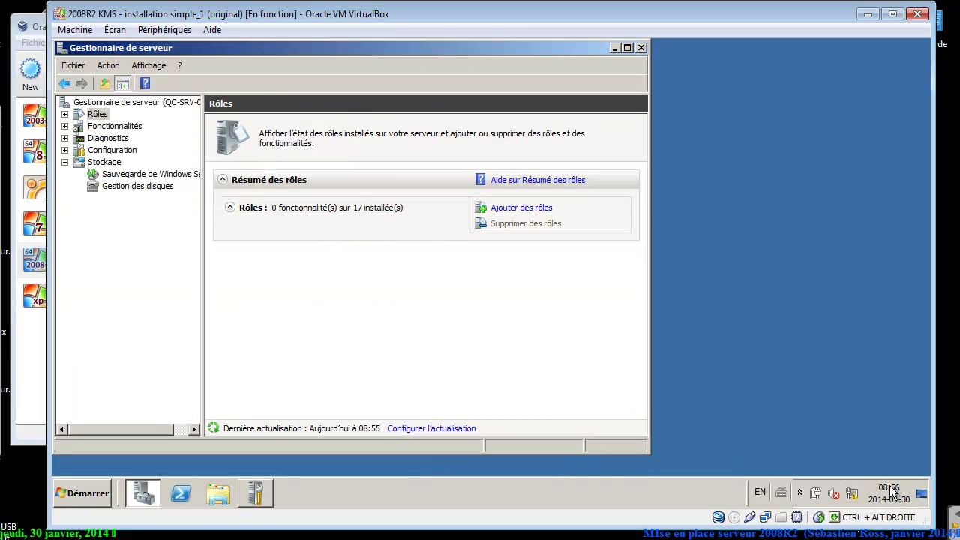
key("alt+F4")
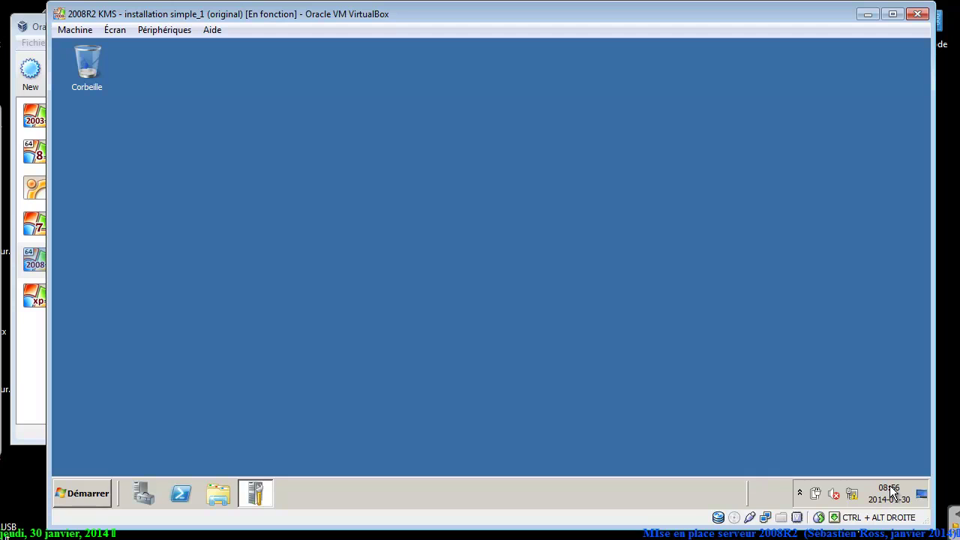
Open the Run box from the Start menu and enter DCPROMO.
key("super")
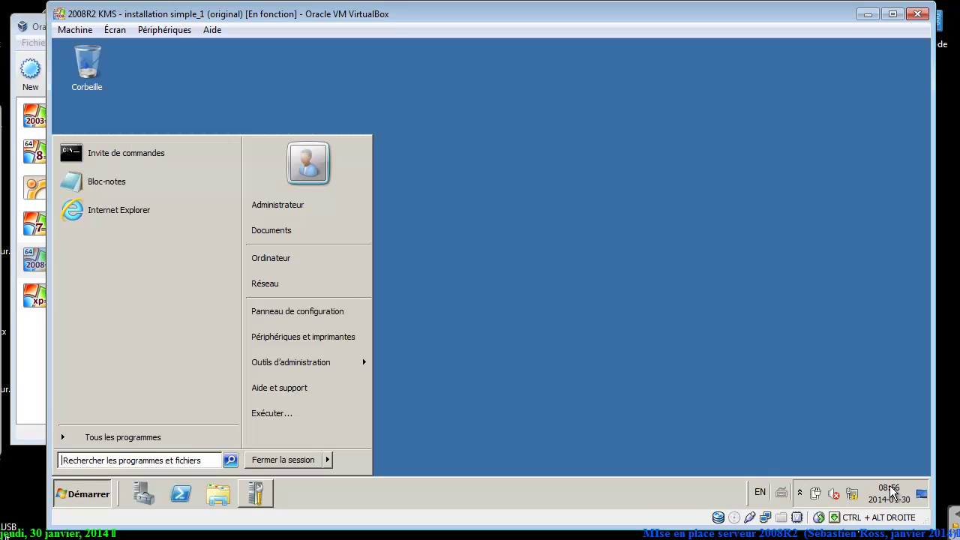
key("Up")
key("Right")
key("Return")
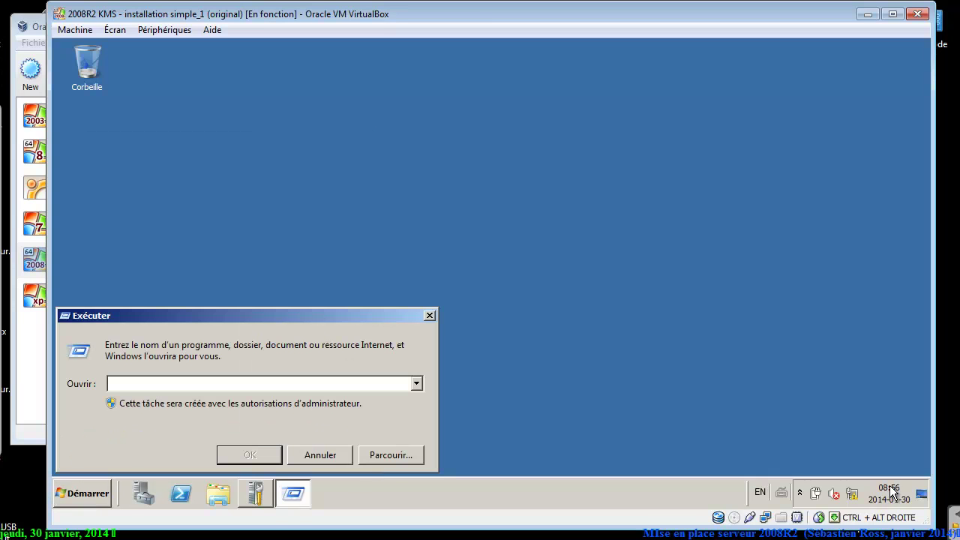
type("DCPROMO")
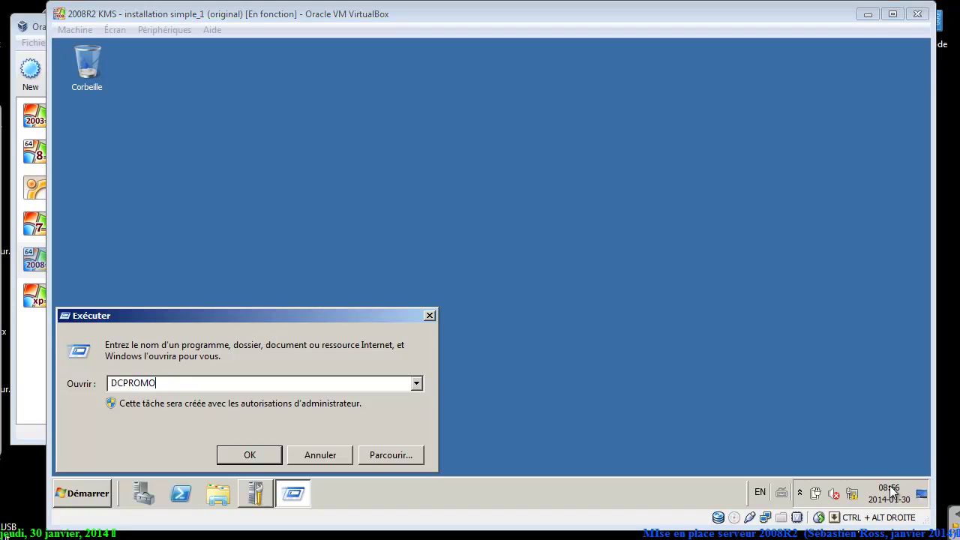
Handwrite 'DCPROMO.EXE' in red ink, erase the note, then launch DCPROMO.
left_click_drag(193, 150, 195, 193)
left_click_drag(127, 148, 179, 193)
mouse_move(267, 157)
left_mouse_down()
mouse_move(277, 156)
mouse_move(280, 187)
left_mouse_up()
left_click_drag(285, 141, 330, 128)
left_click_drag(327, 158, 326, 189)
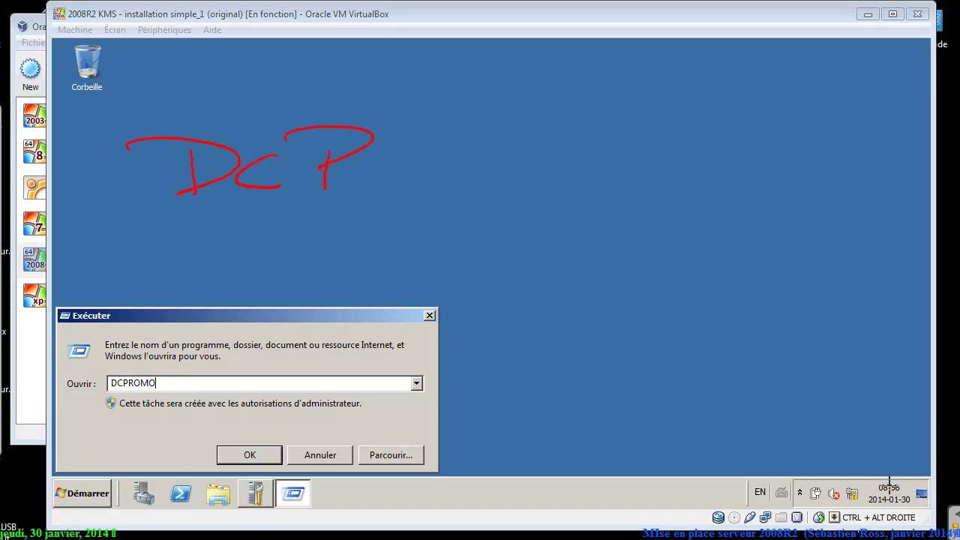
left_click_drag(330, 129, 324, 163)
left_click_drag(382, 180, 420, 179)
left_click_drag(450, 140, 453, 166)
mouse_move(470, 159)
left_mouse_down()
mouse_move(469, 169)
mouse_move(531, 128)
mouse_move(567, 121)
left_mouse_up()
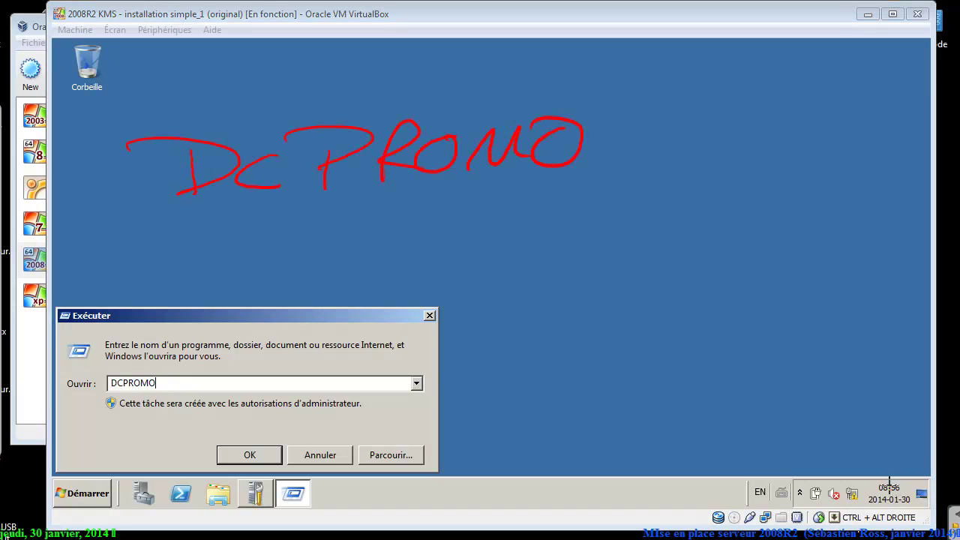
left_click_drag(683, 116, 724, 146)
mouse_move(682, 133)
left_mouse_down()
mouse_move(725, 135)
mouse_move(728, 121)
left_mouse_up()
left_click_drag(768, 120, 732, 157)
mouse_move(743, 118)
left_mouse_down()
mouse_move(759, 147)
mouse_move(791, 152)
left_mouse_up()
mouse_move(773, 132)
left_mouse_down()
mouse_move(806, 133)
mouse_move(831, 118)
left_mouse_up()
mouse_move(131, 147)
left_mouse_down()
mouse_move(278, 118)
mouse_move(832, 124)
left_mouse_up()
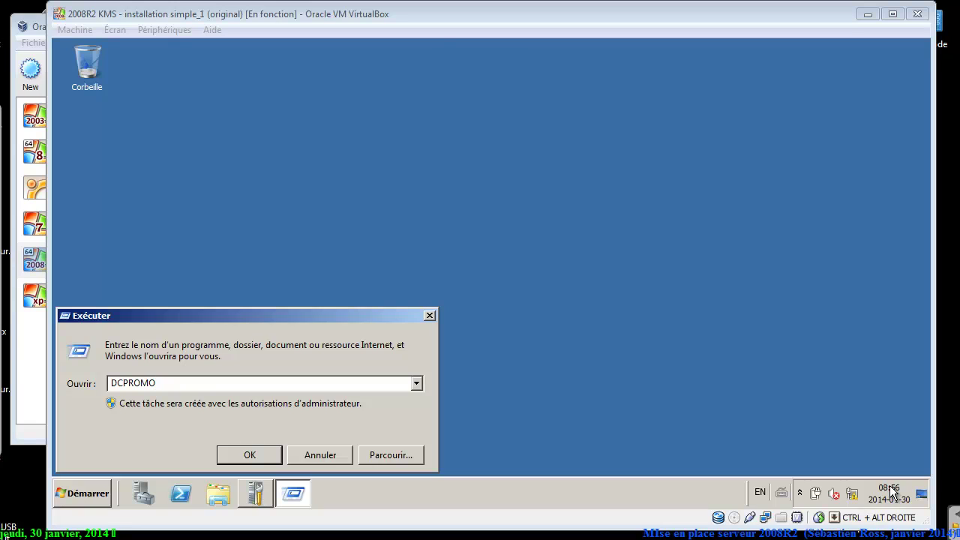
key("Return")
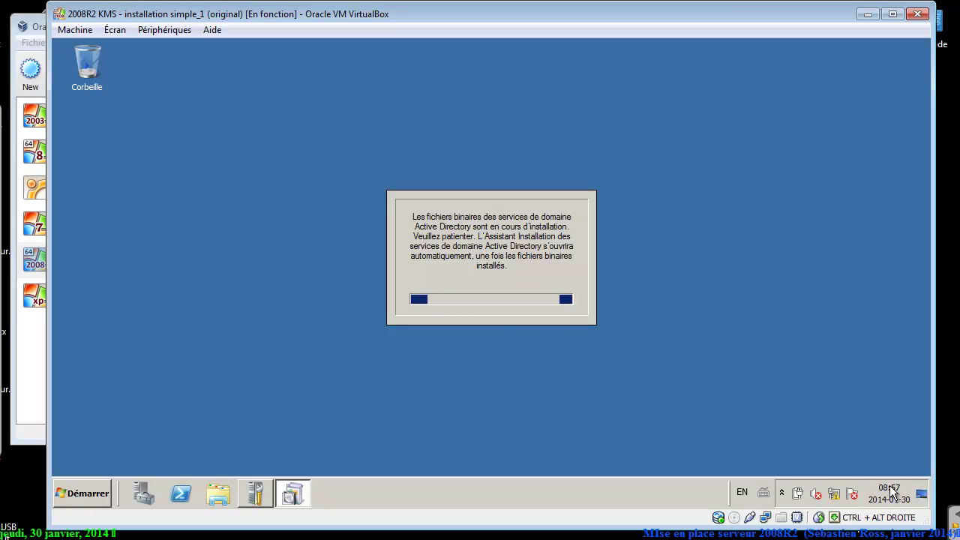
Wait for the AD DS binaries to install until the installation wizard's welcome page opens.
key("F9")
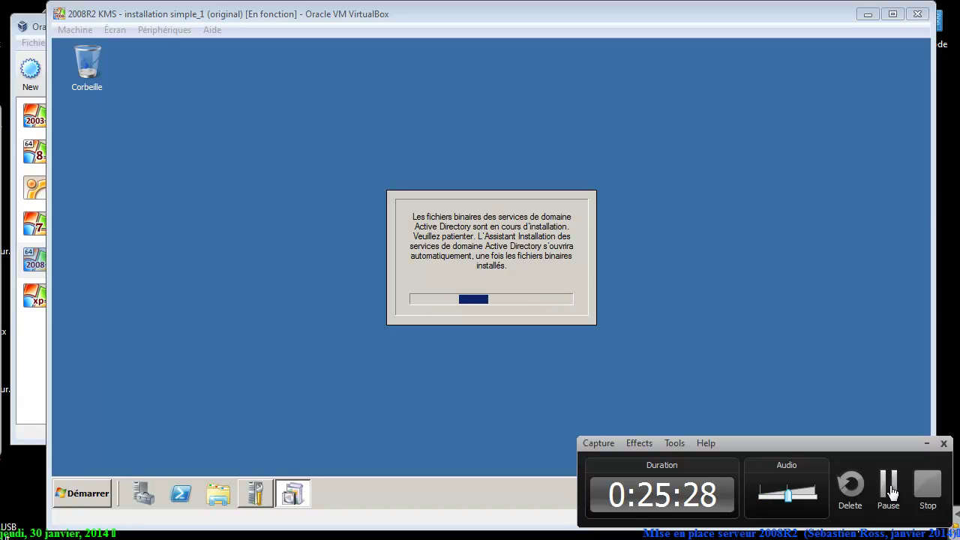
left_click(890, 485)
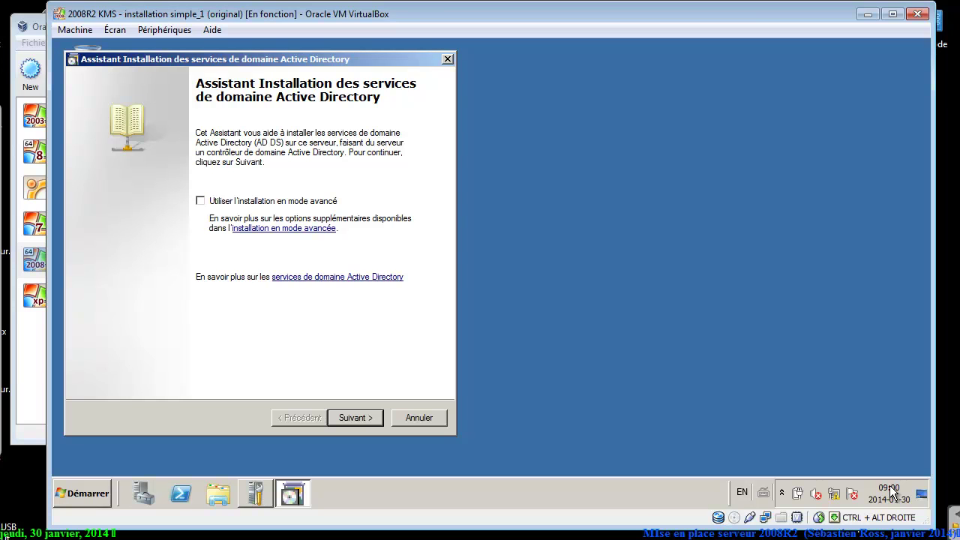
Choose to create a domain in a new forest with forest root domain DEMO.LAN.
key("Return")
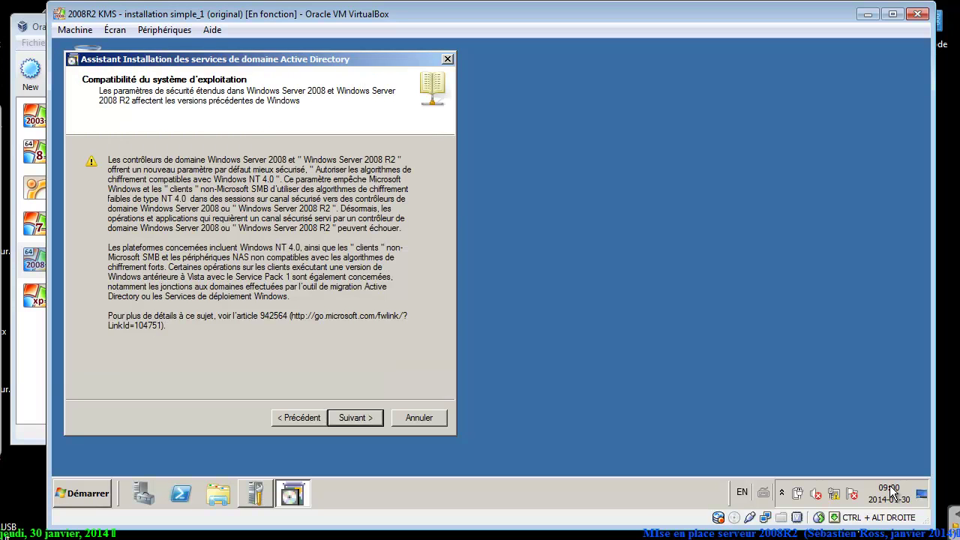
key("Return")
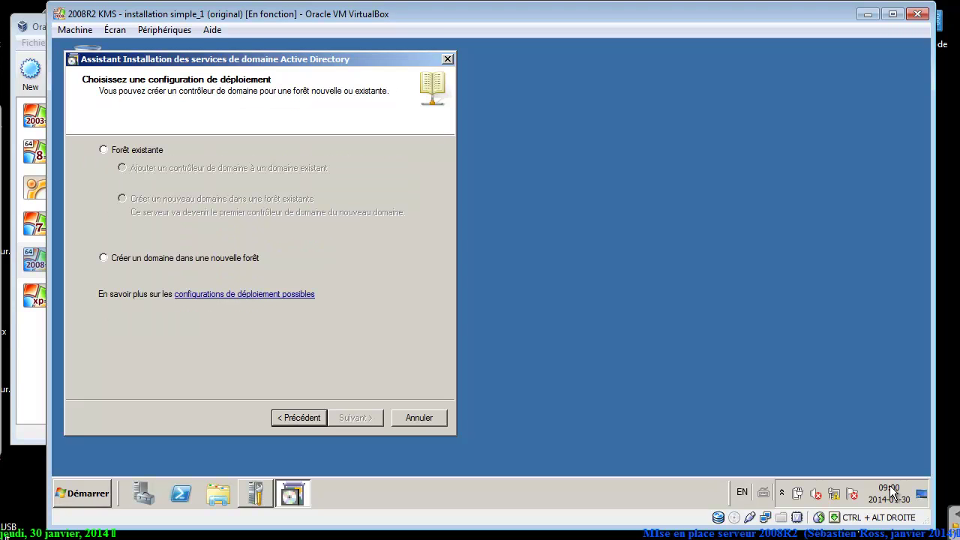
key("Down")
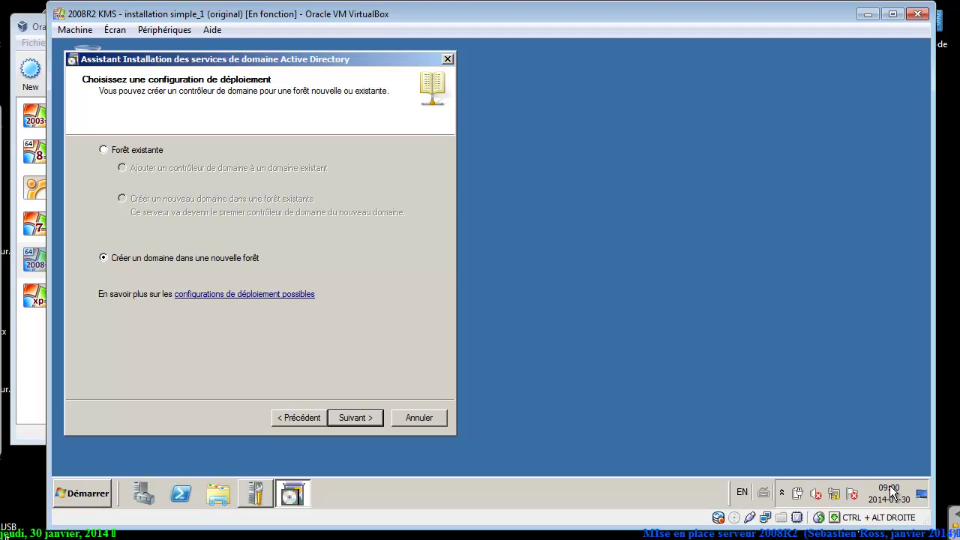
key("Return")
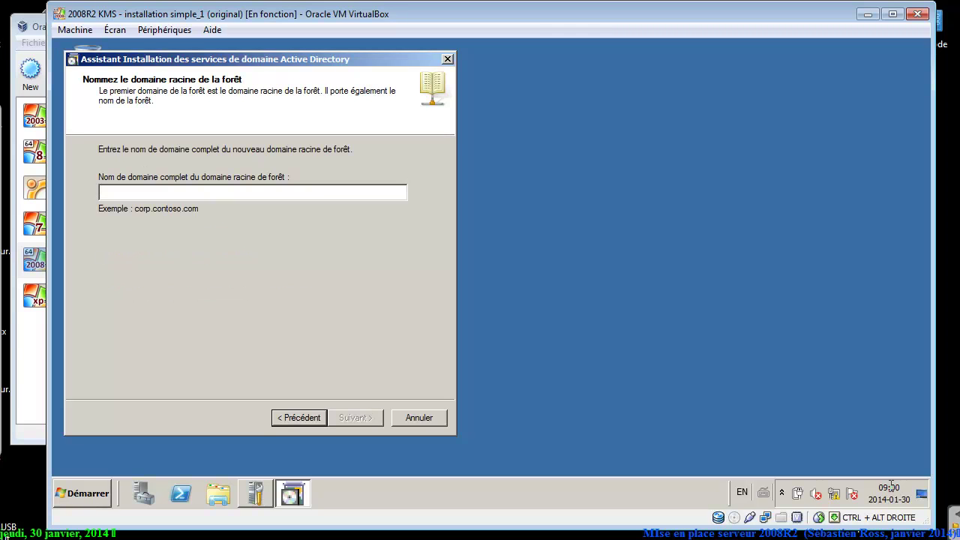
type("DEMO")
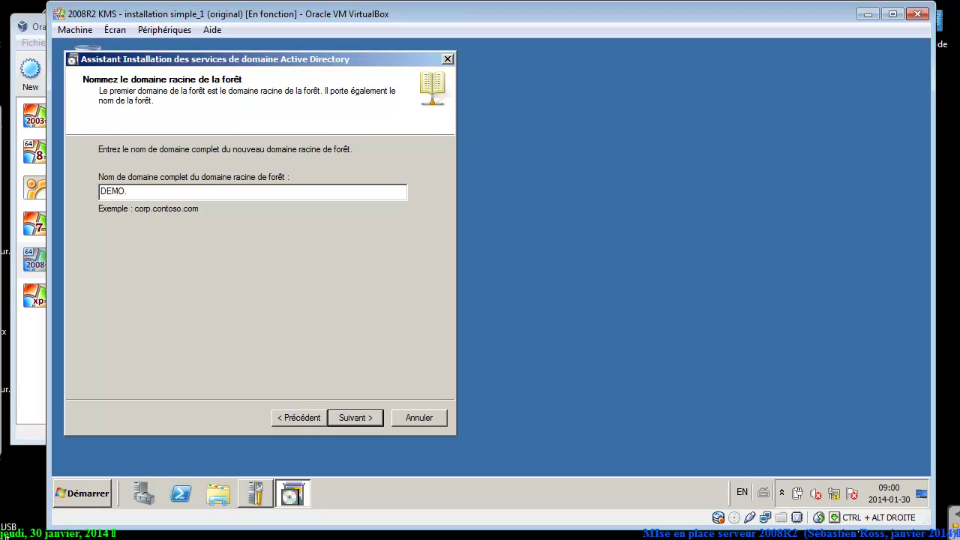
type(".LAN")
key("Return")
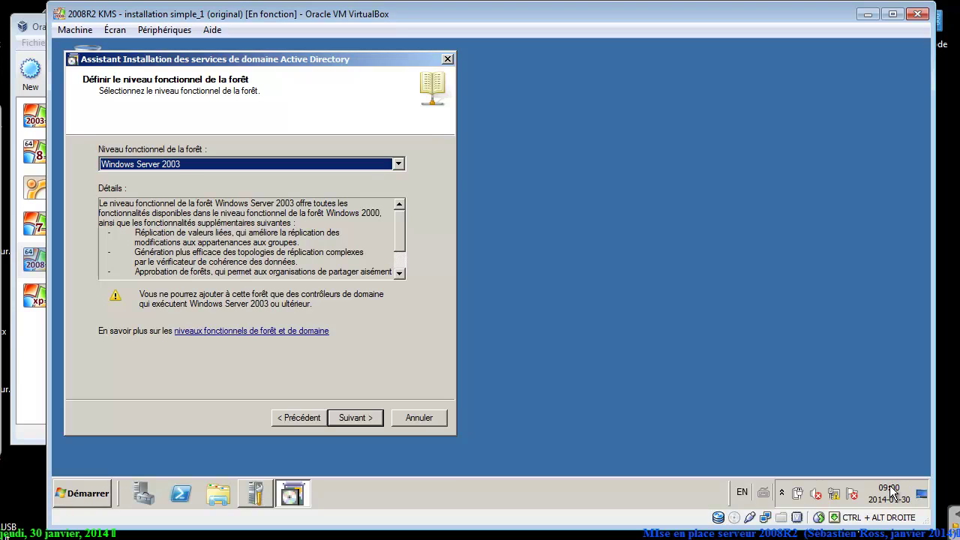
Pick Windows Server 2008 R2 as the forest functional level and advance to domain controller options.
key("alt+Down")
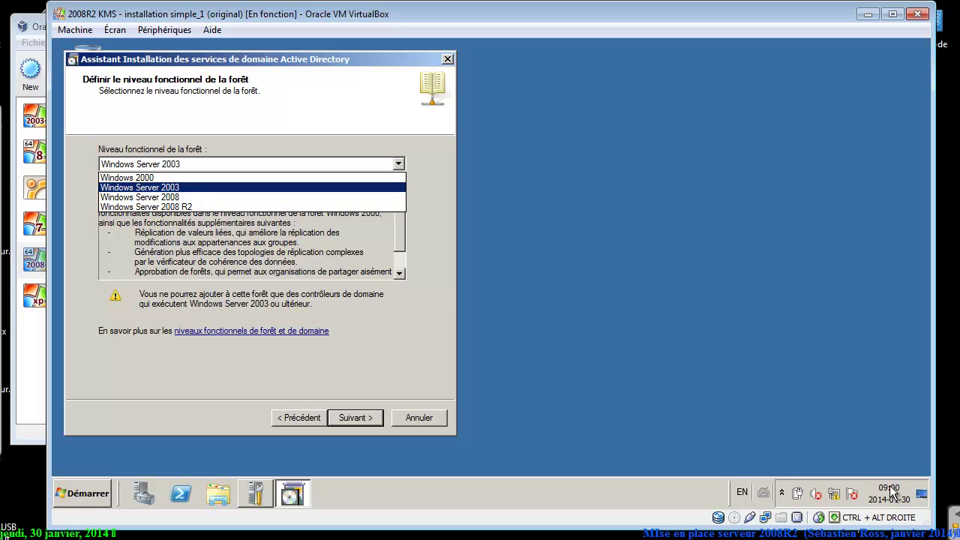
key("Return")
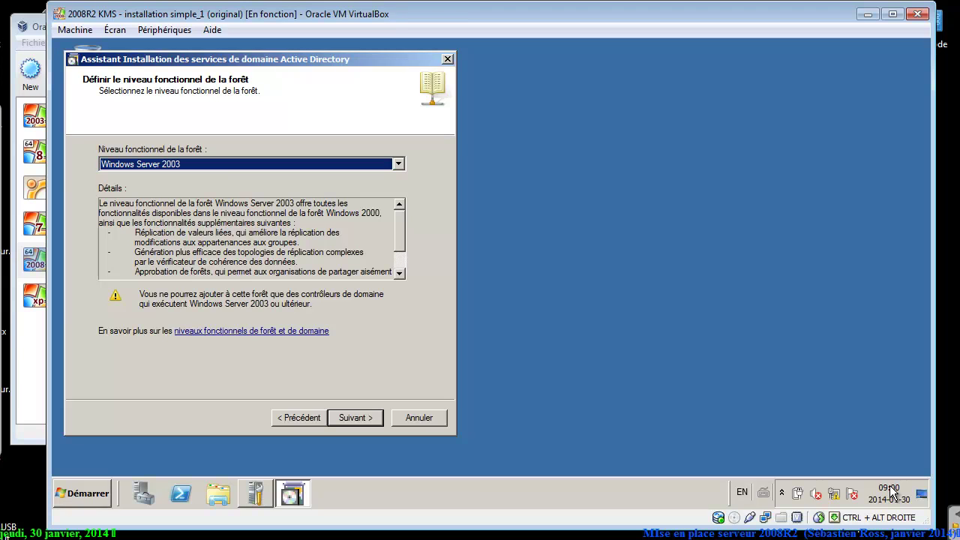
key("alt+Down")
key("Up")
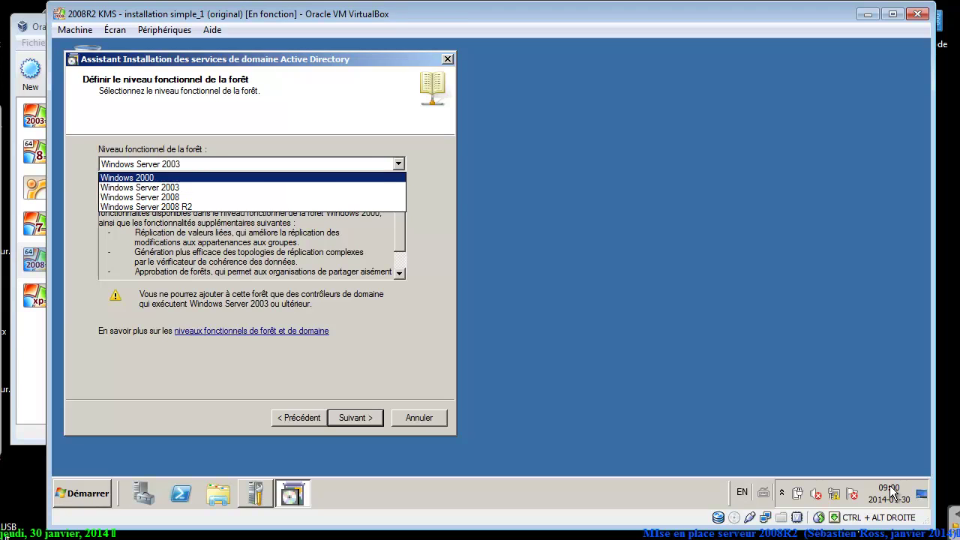
key("Down")
key("Down")
key("Down")
key("Return")
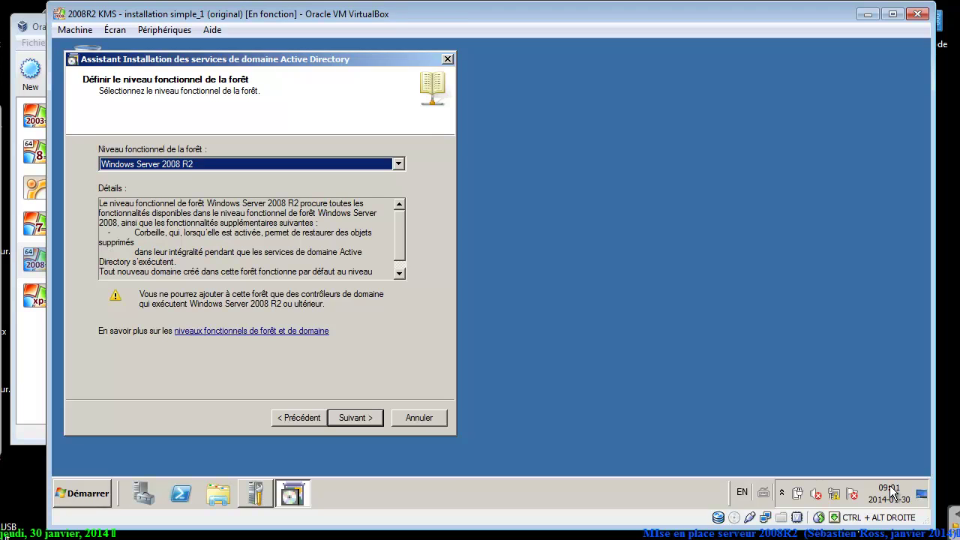
key("alt+Down")
key("Up")
key("Up")
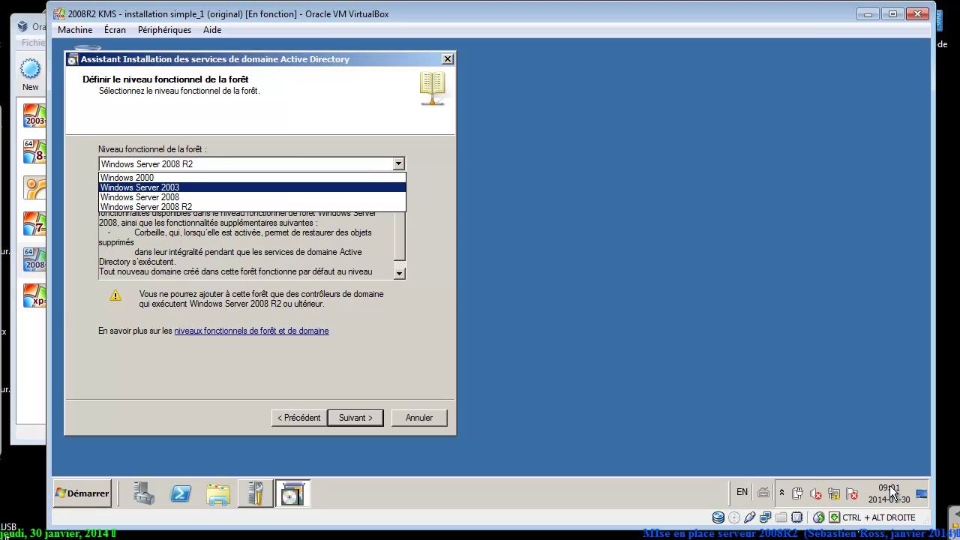
key("Down")
key("Down")
key("Up")
key("Up")
key("Down")
key("Down")
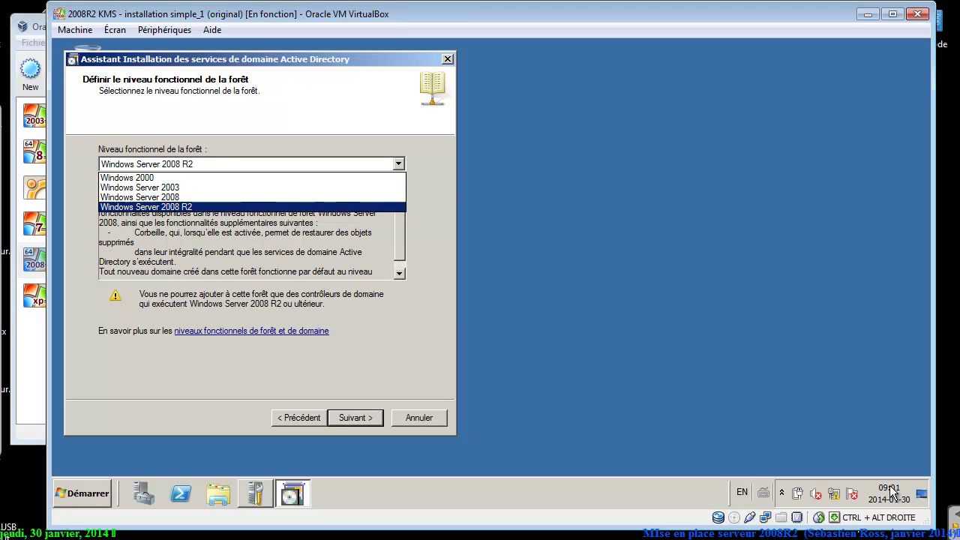
key("Return")
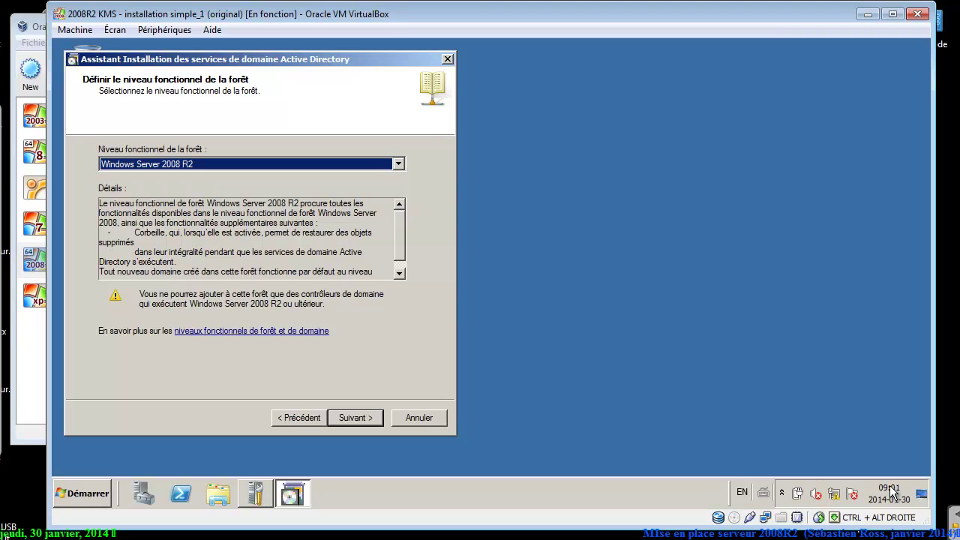
key("Return")
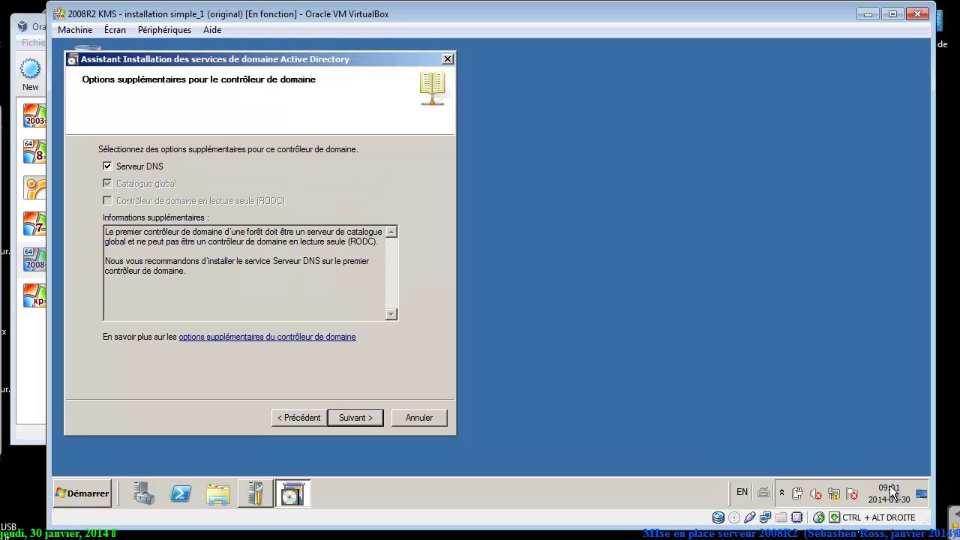
Keep the DNS server option, proceed past the delegation warning, and accept default database, log and SYSVOL folders.
key("Return")
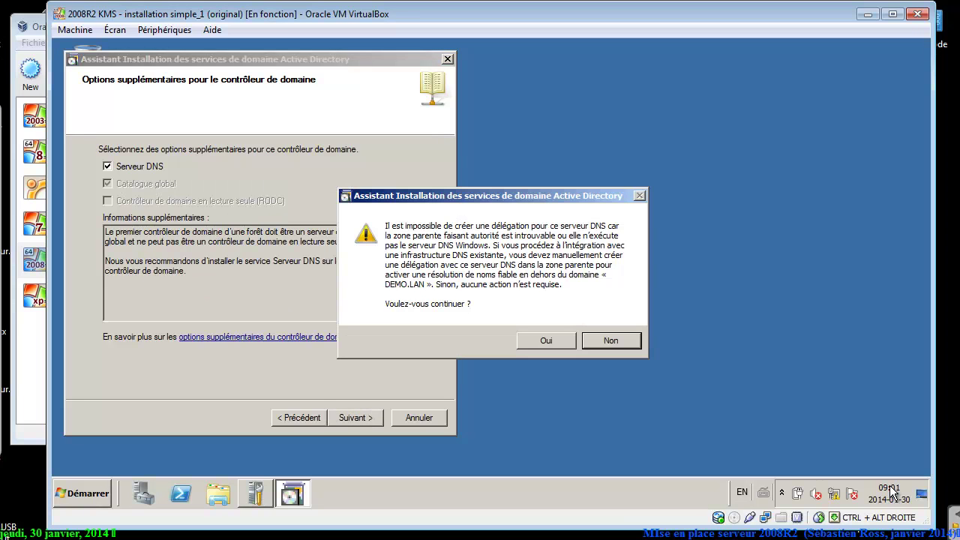
key("Left")
key("Return")
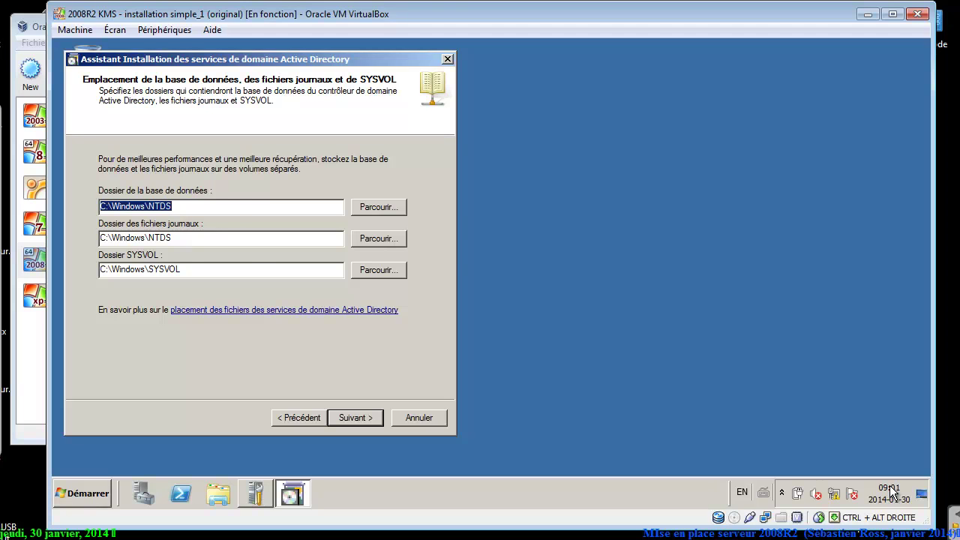
key("Return")
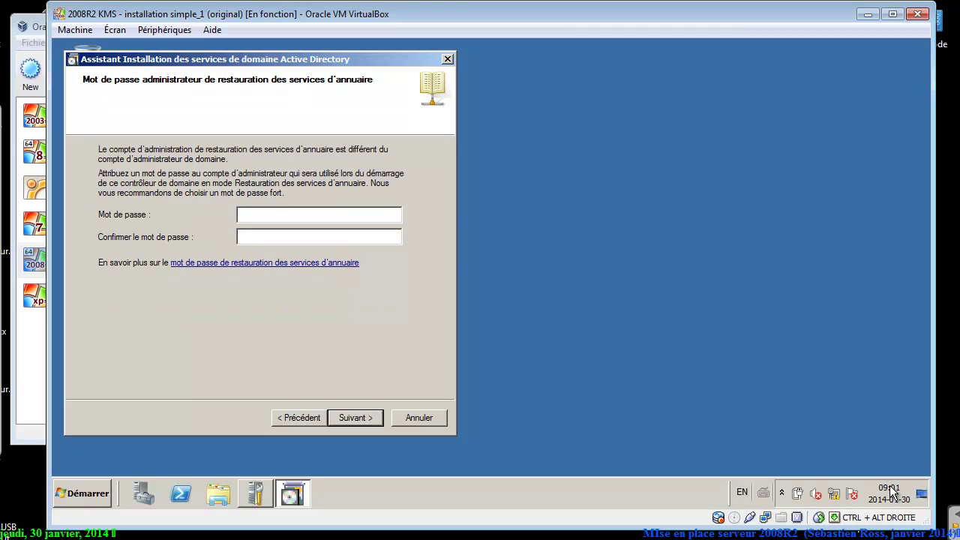
Enter and confirm the Directory Services Restore Mode administrator password, then continue to the summary.
type("Pa$$w0rdPa$")
key("BackSpace")
key("BackSpace")
key("BackSpace")
type("P@$$w0rd")
key("Return")
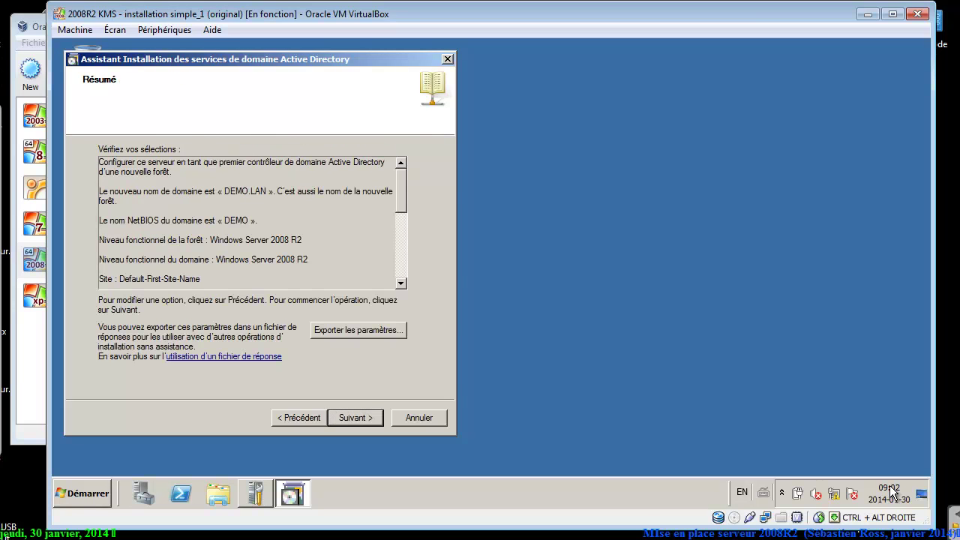
Start the Active Directory installation for DEMO.LAN with 'Redémarrer à la fin de l'opération' enabled.
key("Return")
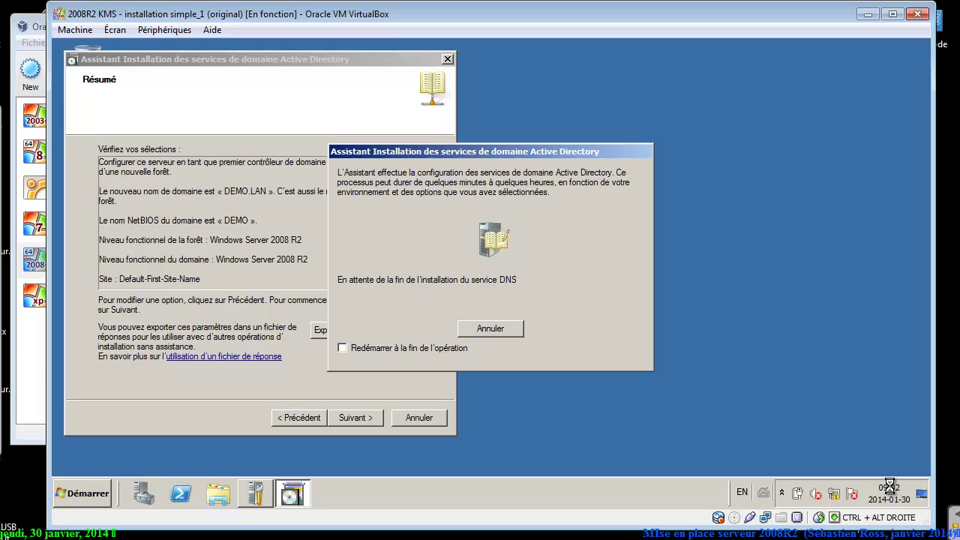
key("alt+r")
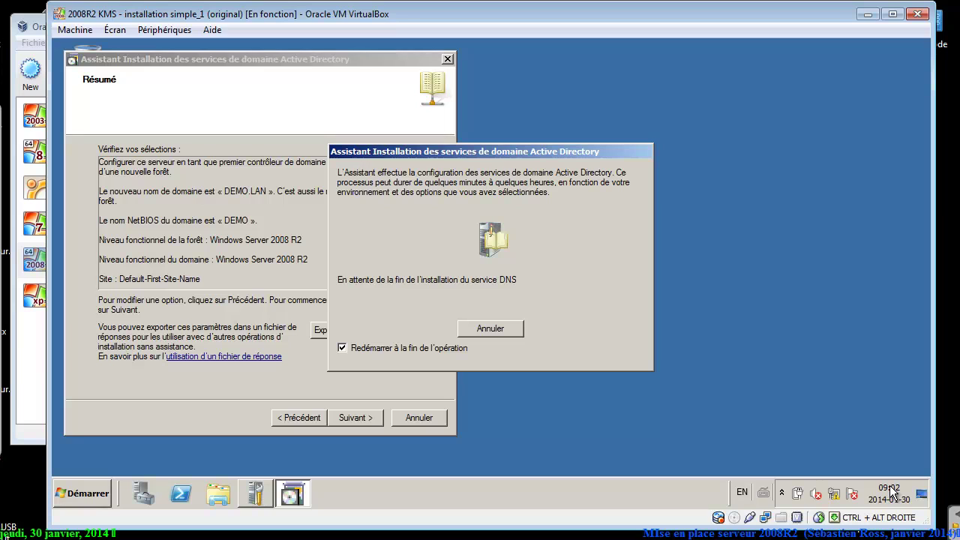
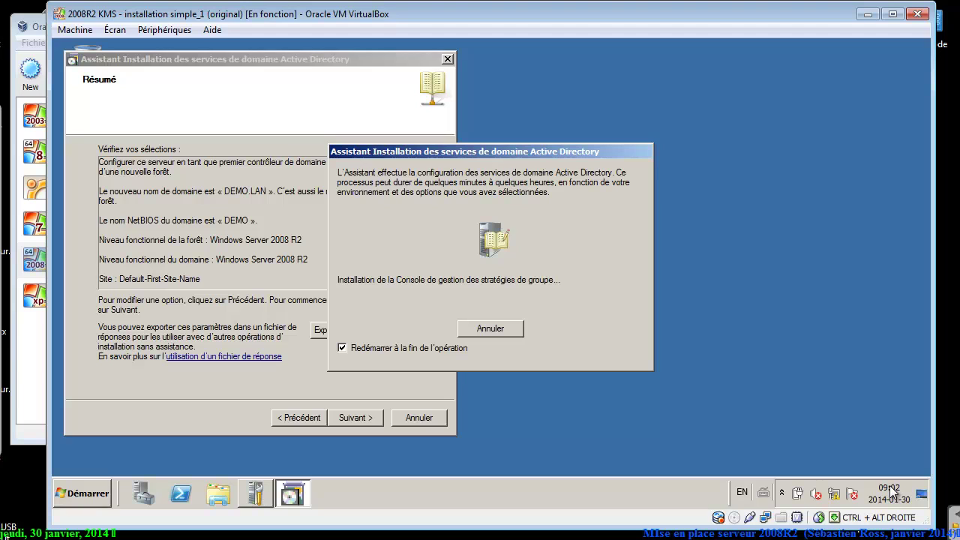
Wait for the DEMO.LAN Active Directory installation to finish and the server to reboot.
mouse_move(316, 539)
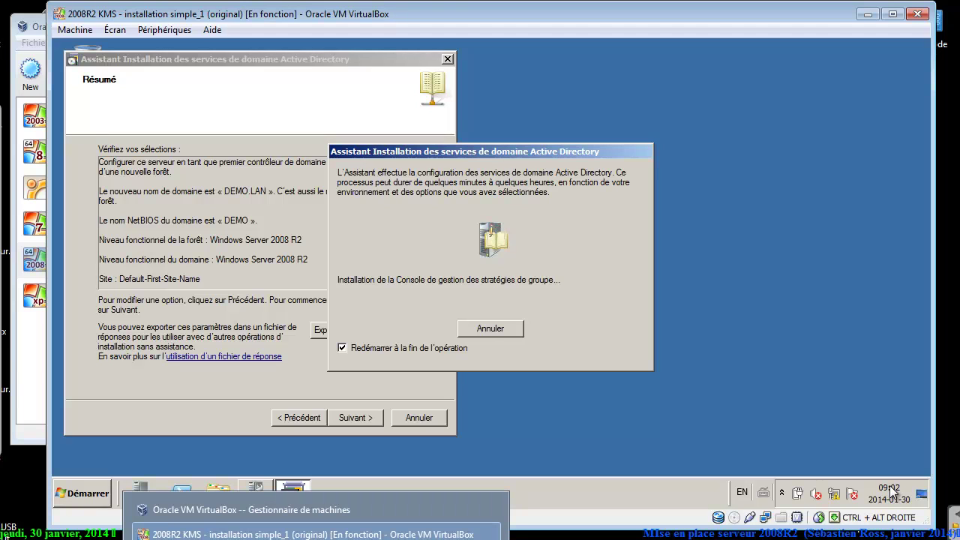
left_click(413, 529)
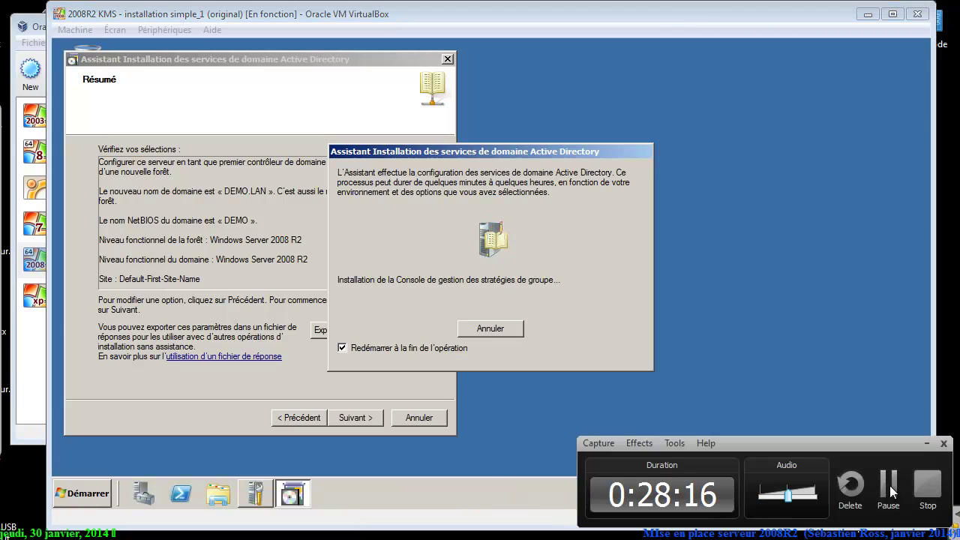
Send Ctrl-Alt-Suppr to the server and submit the domain administrator password.
left_click(889, 485)
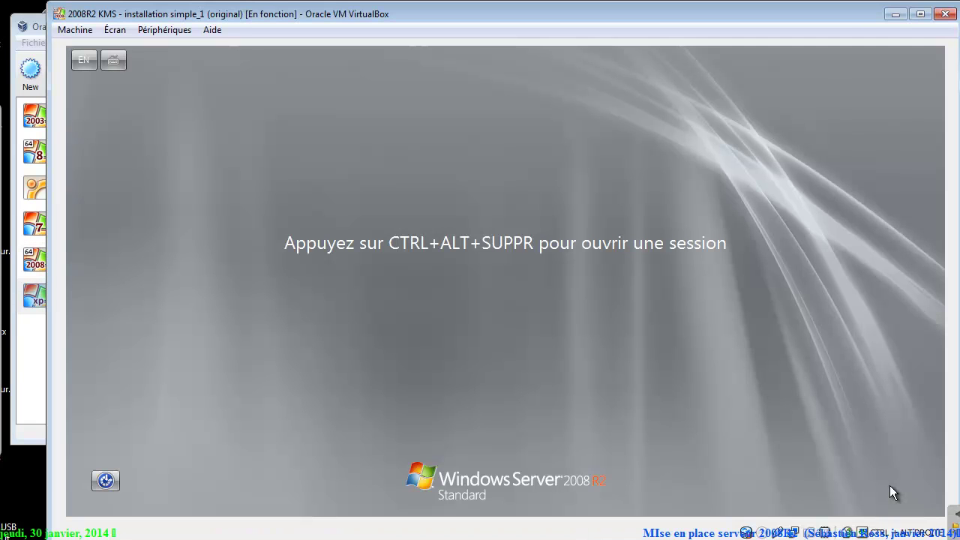
key("alt+m")
key("Down")
key("Down")
key("Down")
key("Down")
key("Return")
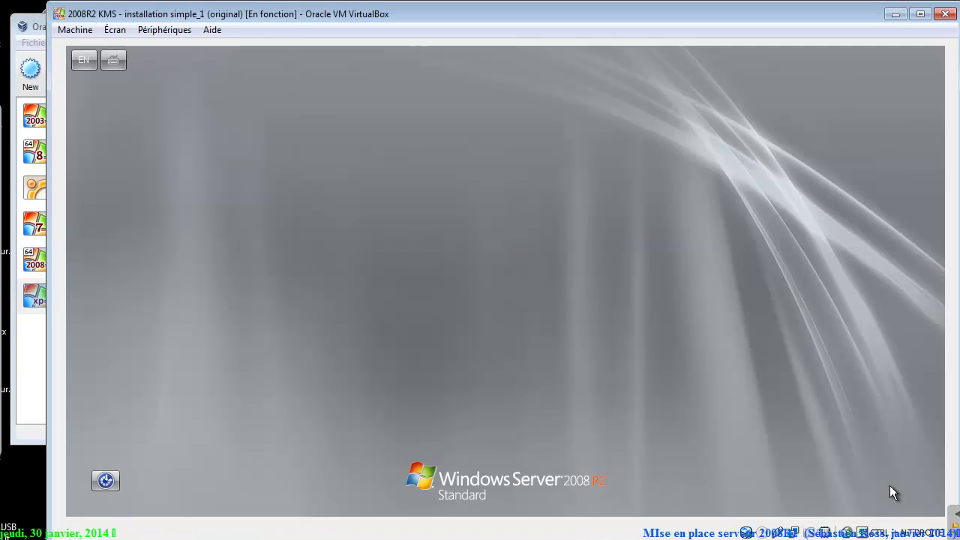
type("•")
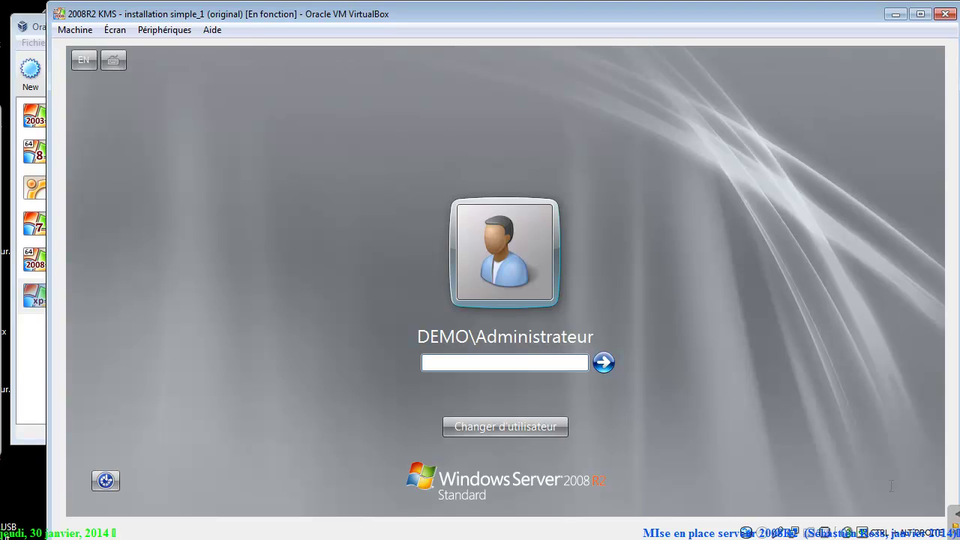
type("********")
key("Return")
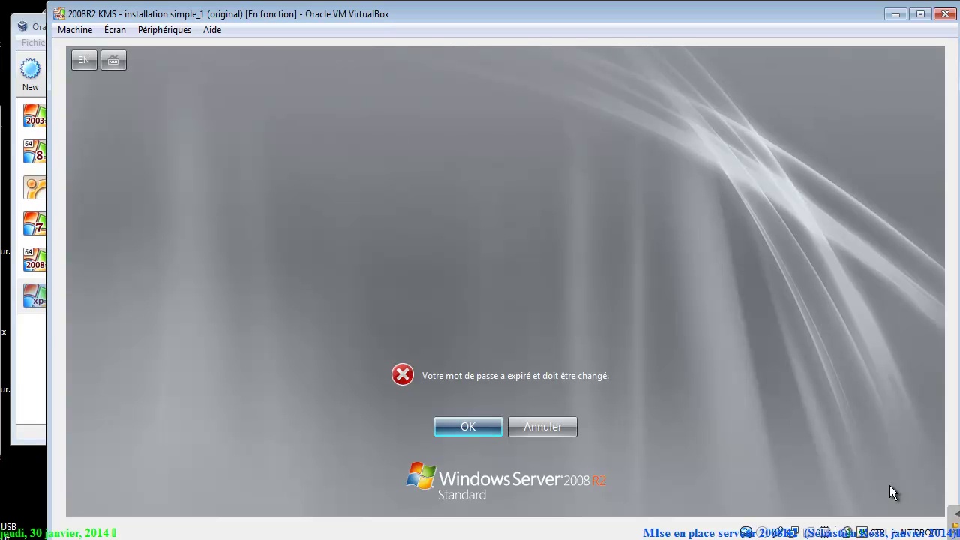
Replace the expired DEMO\Administrateur password with a new, confirmed password and reach the desktop.
key("Return")
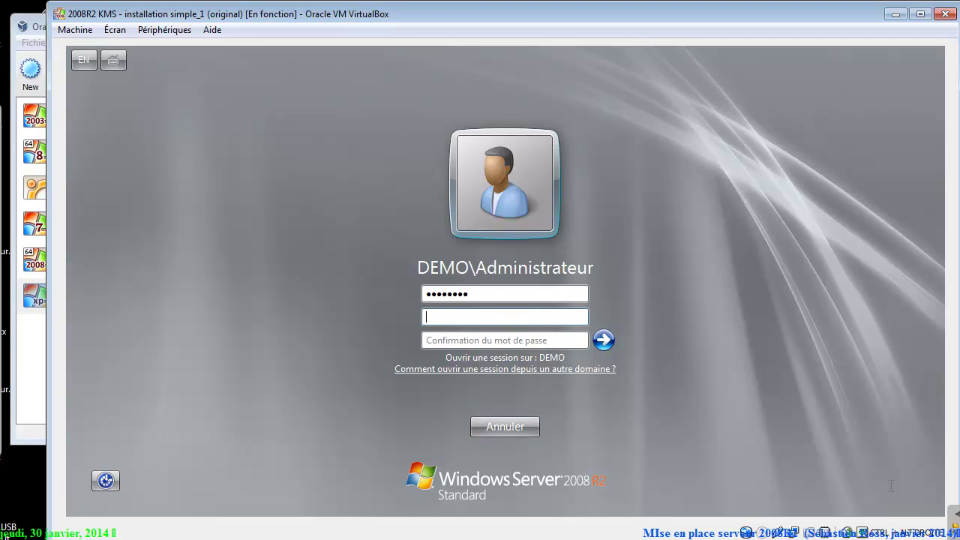
type("•••••••••")
key("Tab")
type("••••••")
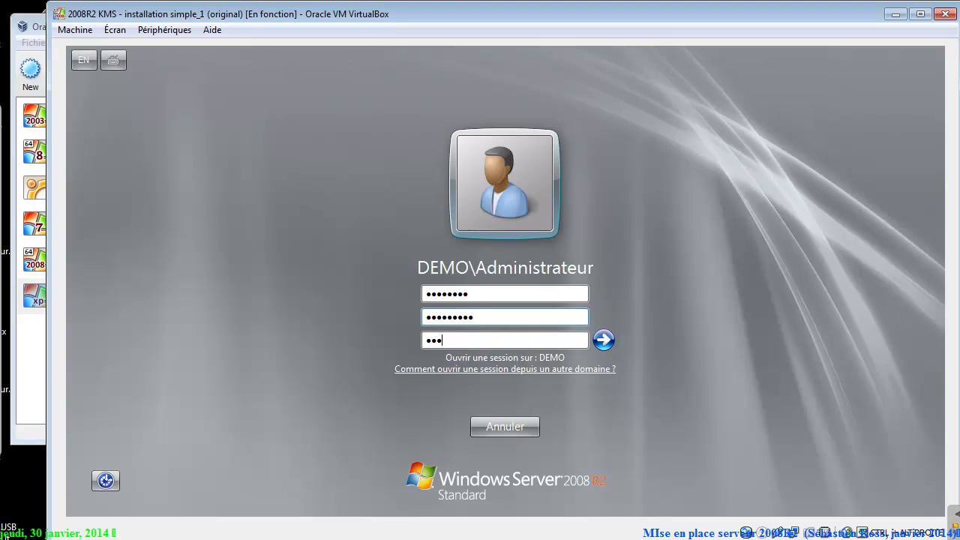
type("•••")
key("Return")
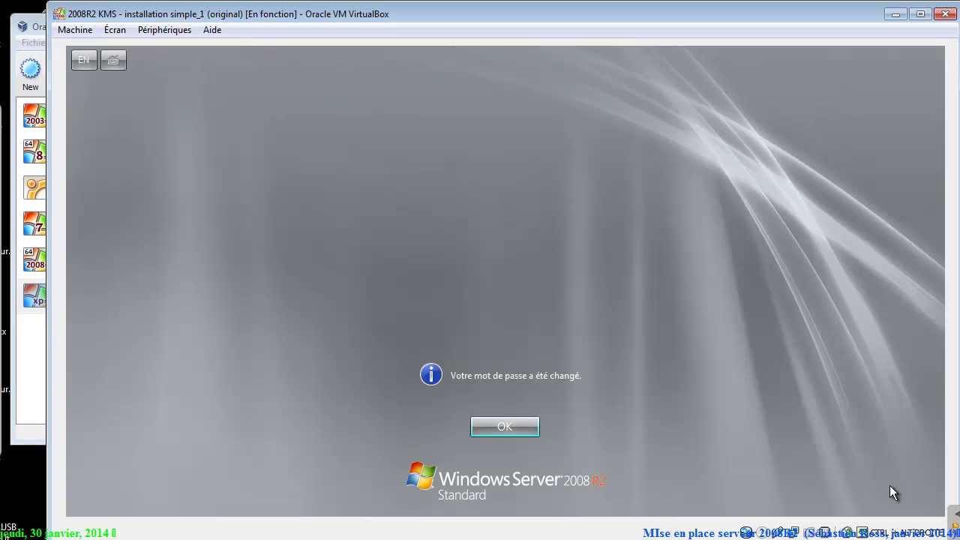
key("Return")
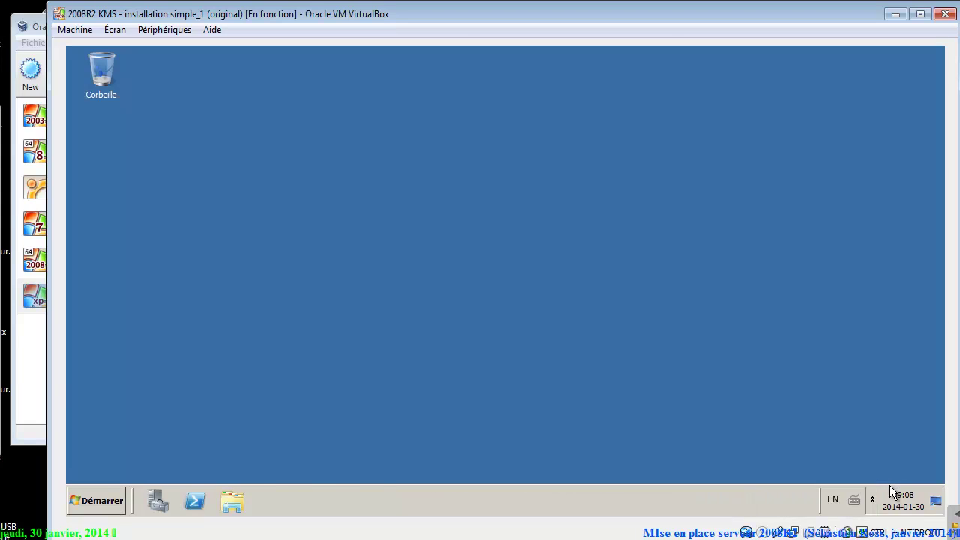
Launch Utilisateurs et ordinateurs Active Directory from Outils d'administration.
key("super")
key("Right")
key("Up")
key("Up")
key("Up")
key("Right")
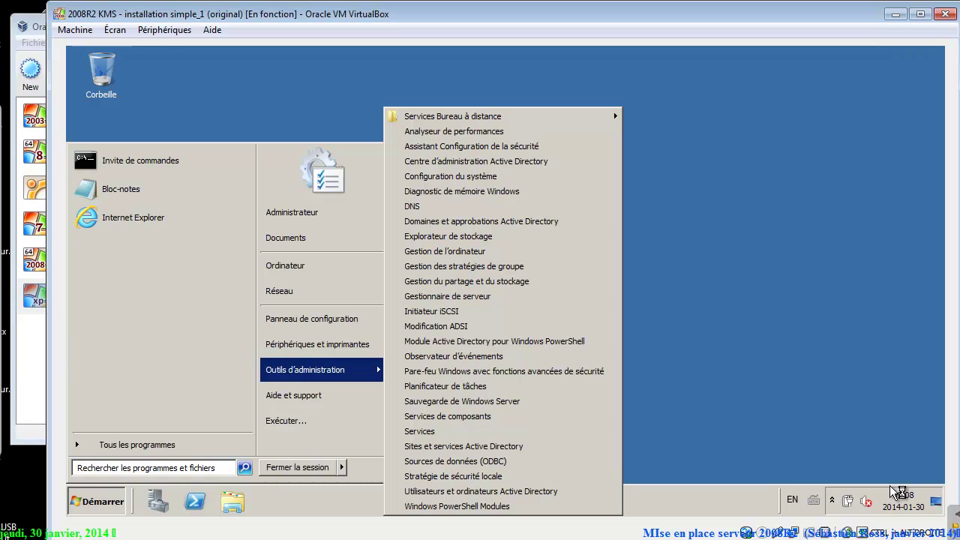
key("Up")
key("Up")
key("Up")
key("Up")
key("Down")
key("Down")
key("Return")
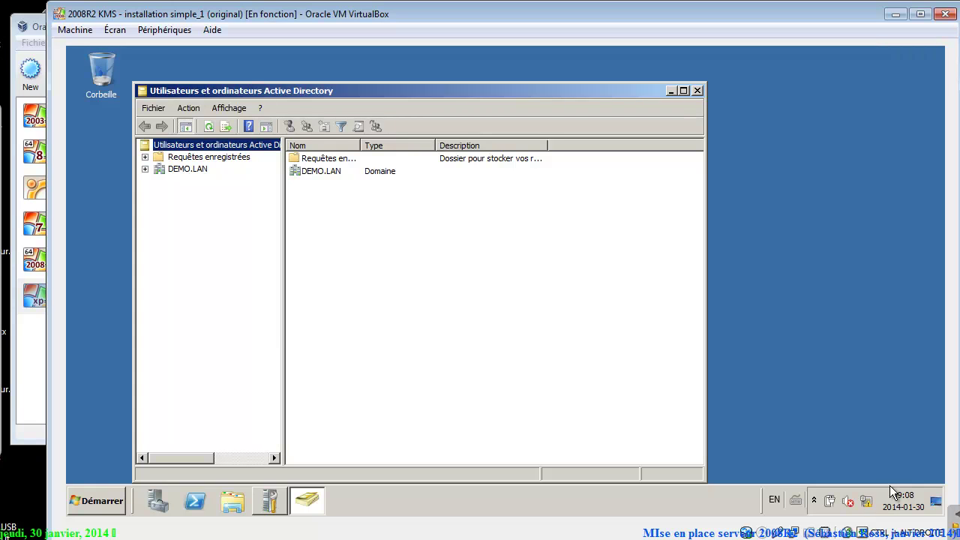
Create organizational unit OU_Principale under DEMO.LAN without accidental-deletion protection.
key("Down")
key("Down")
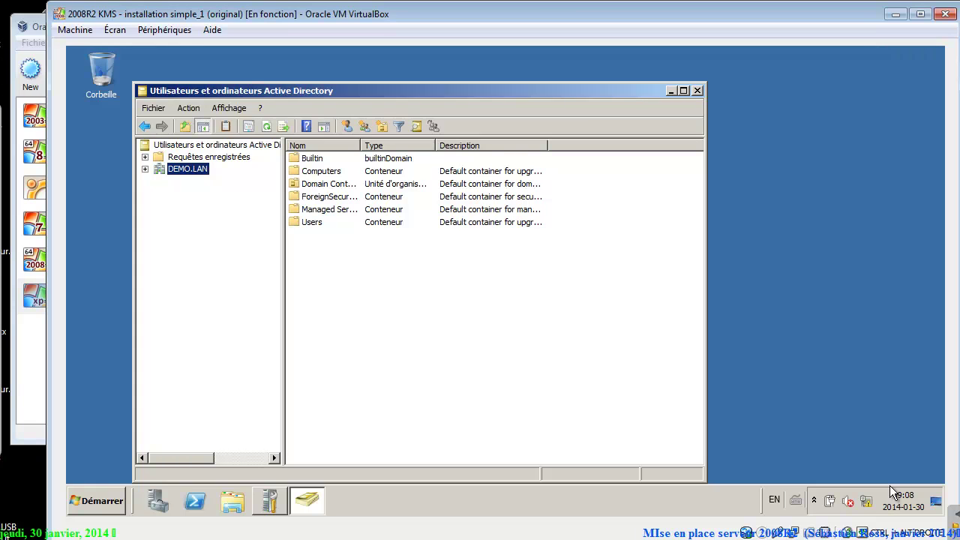
left_click(383, 126)
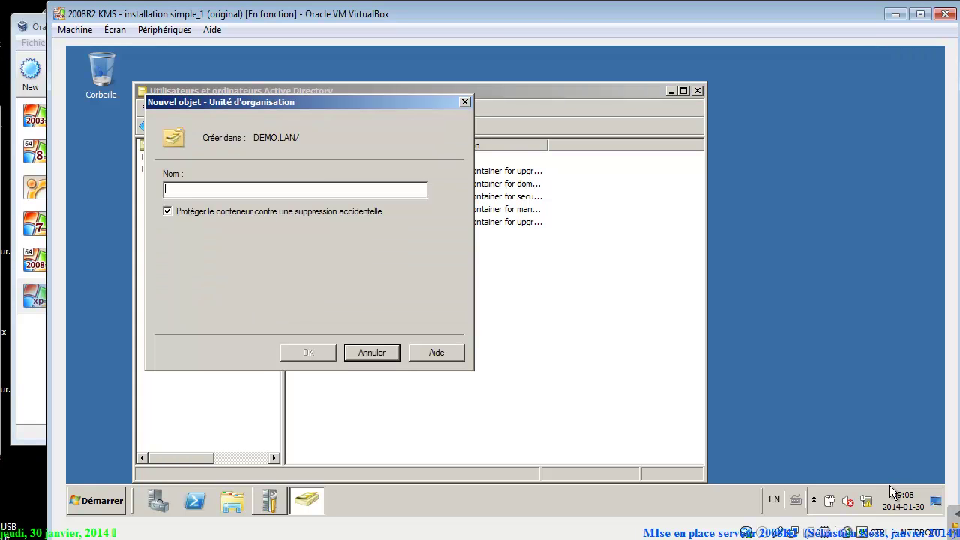
type("OU_Princi")
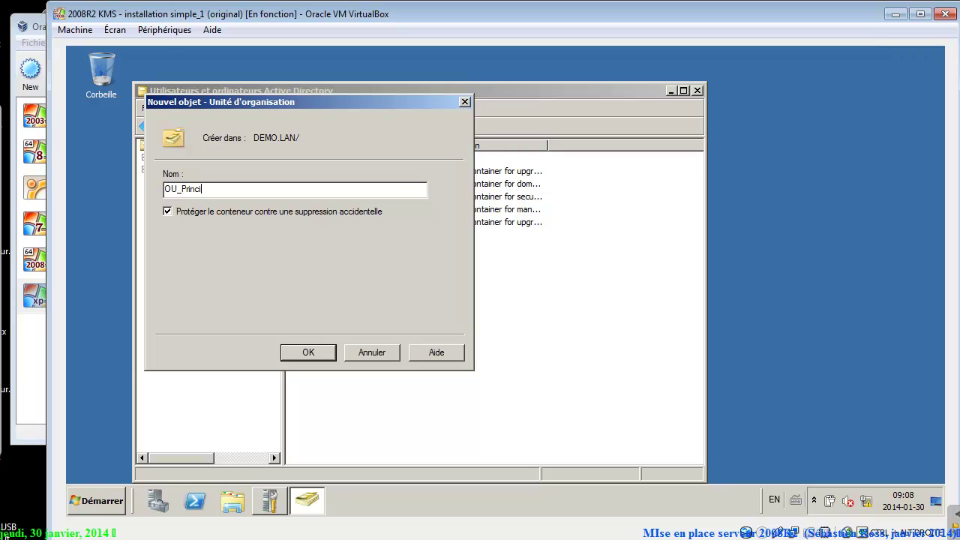
type("pale")
key("Tab")
key("space")
key("Return")
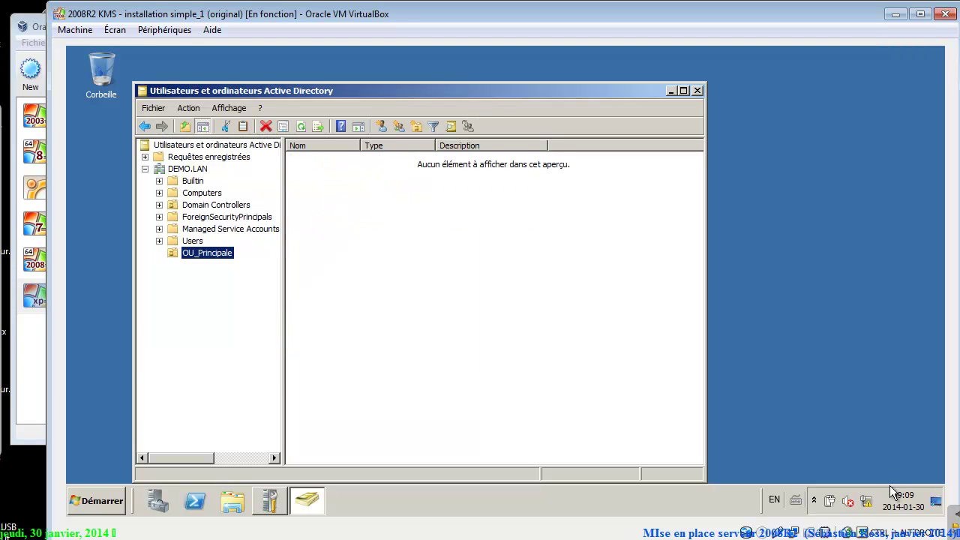
Start a new user in OU_Principale with first name and logon name bob.
key("alt+a")
type("nu")
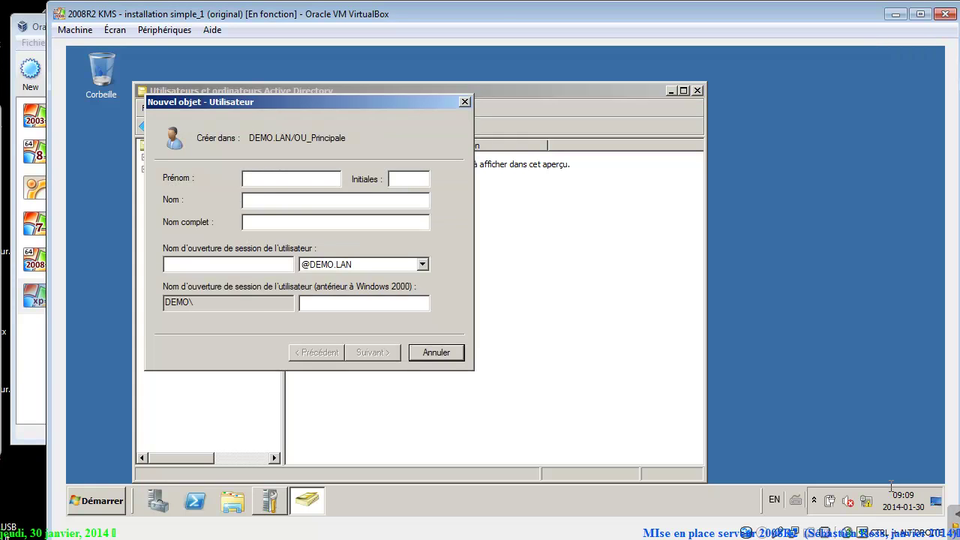
type("bob")
key("Tab")
key("Tab")
key("Tab")
type("bob")
key("Tab")
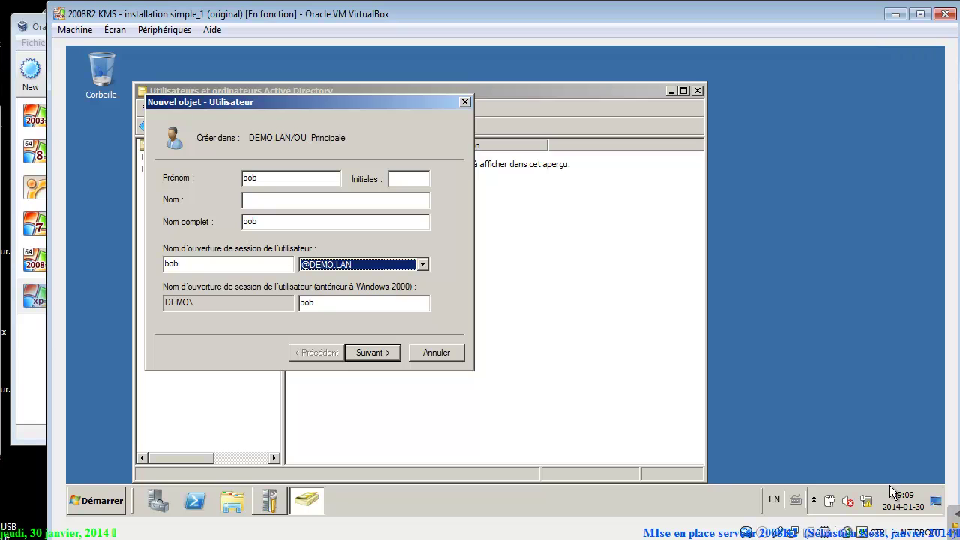
key("Return")
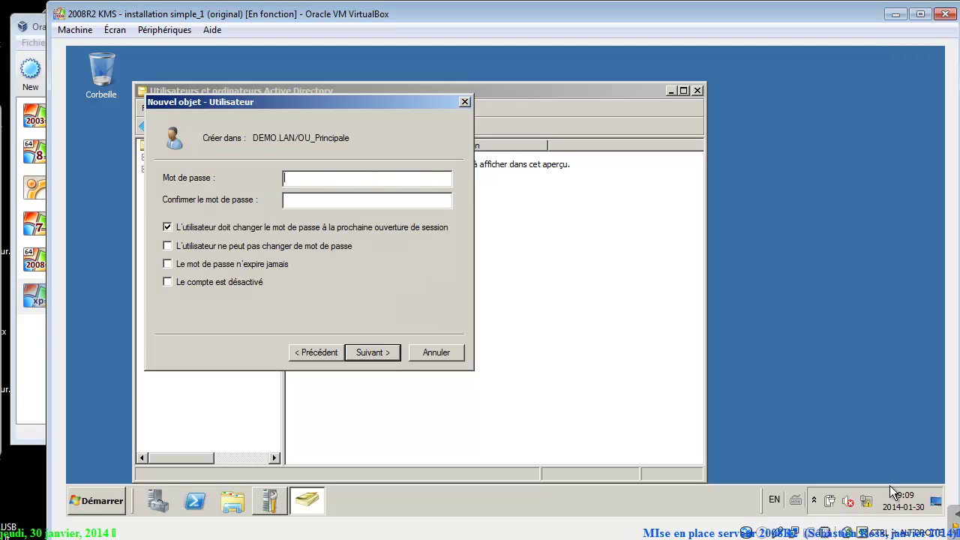
Give bob a confirmed password that never expires, with no forced change at logon, and finish.
type("Pa$$w0rd")
key("Tab")
type("Pa$$w0rd")
key("Tab")
key("space")
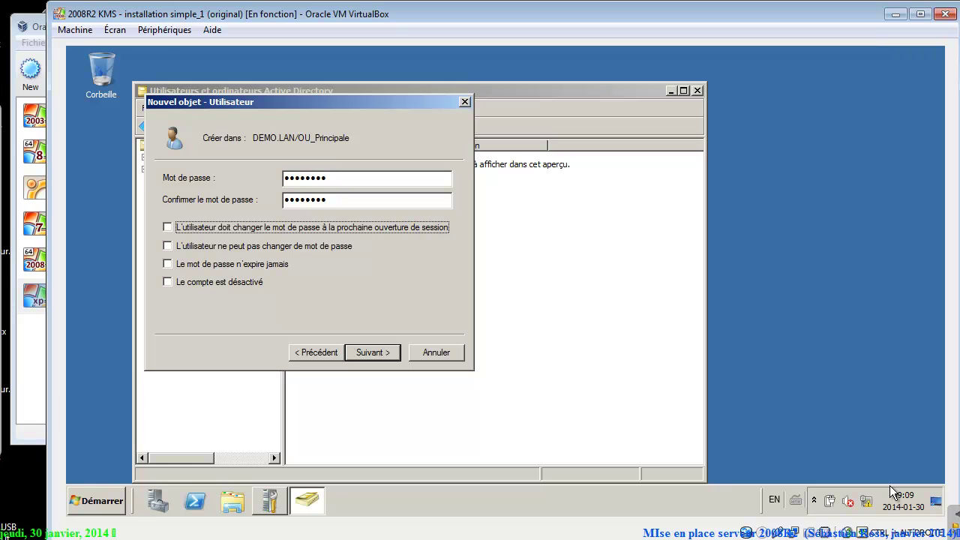
key("space")
key("Tab")
key("Tab")
key("space")
key("Return")
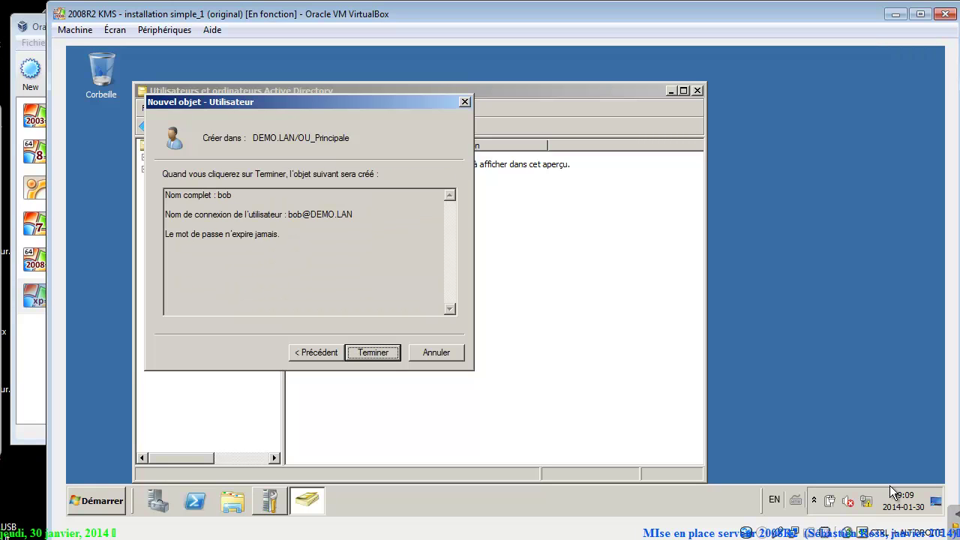
key("Return")
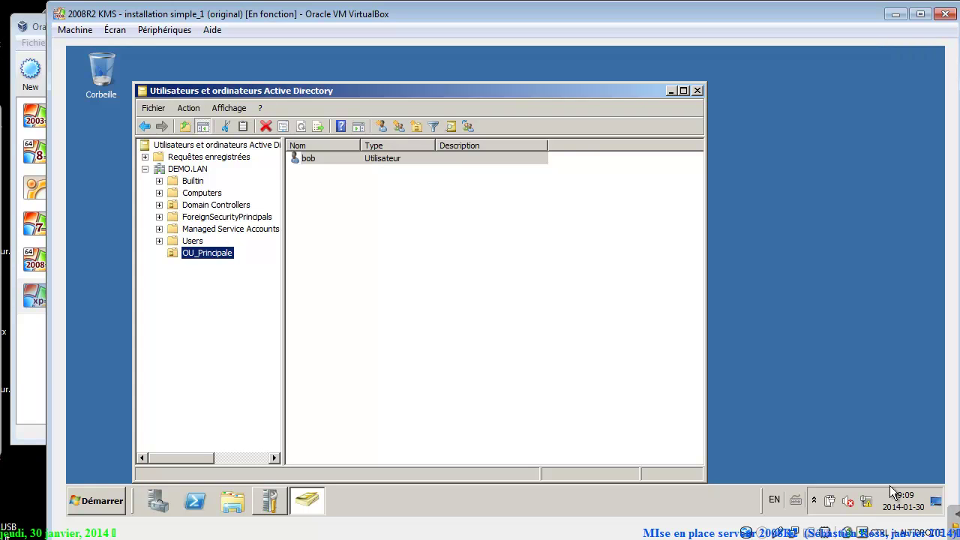
Reset the Administrateur account password without forcing a change at next logon.
key("Up")
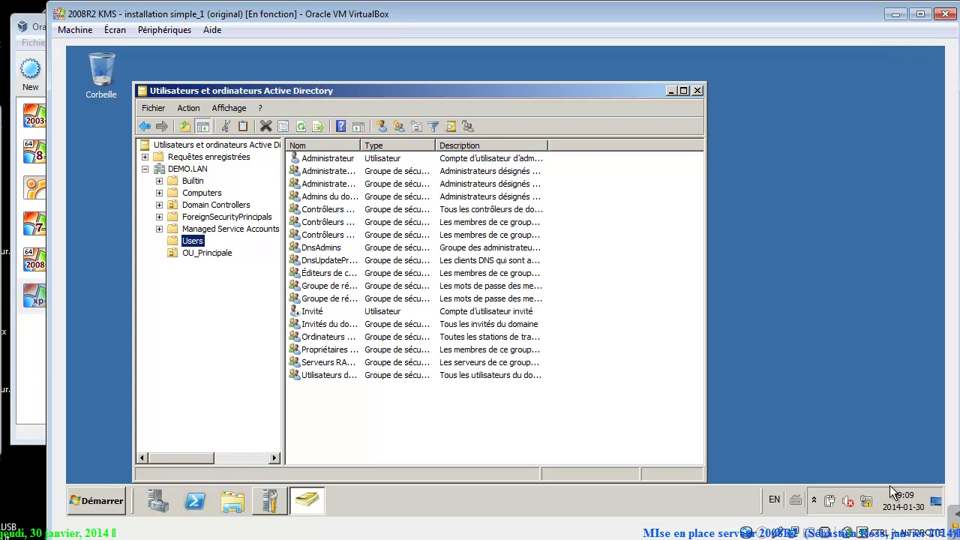
key("Tab")
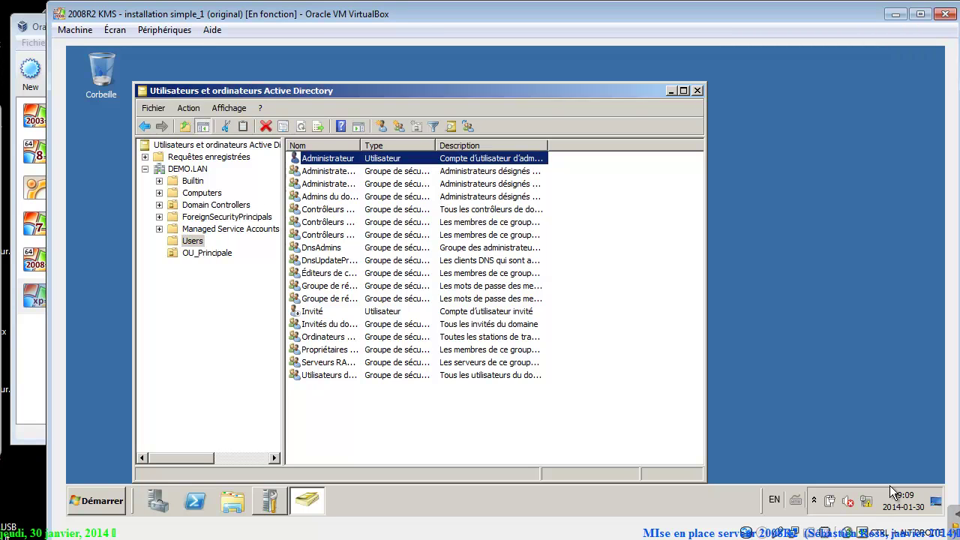
key("shift+F10")
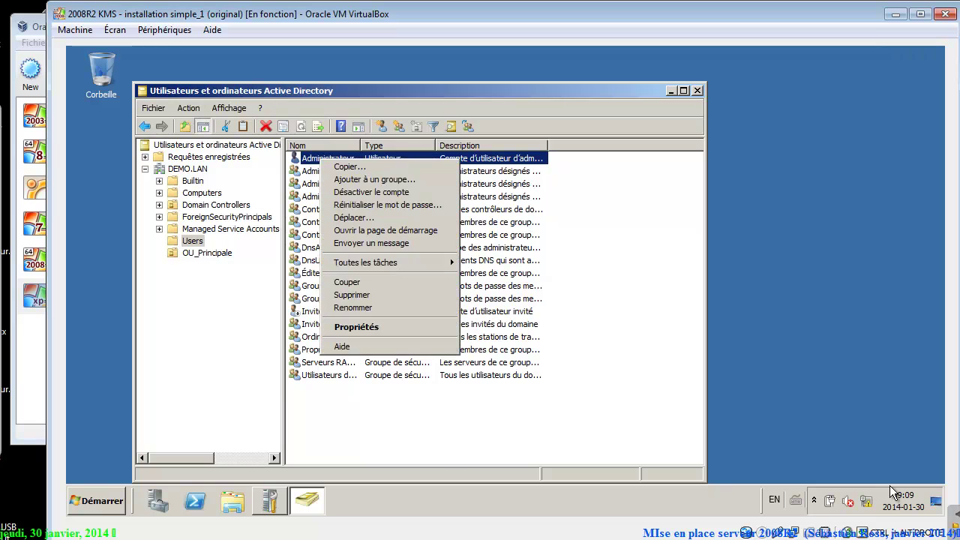
key("Down")
key("Down")
key("Down")
key("Down")
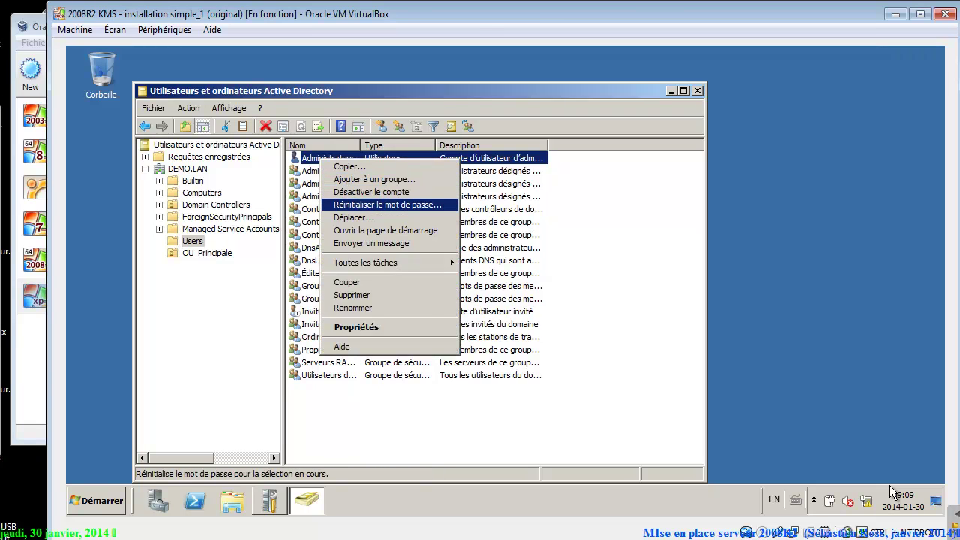
key("Return")
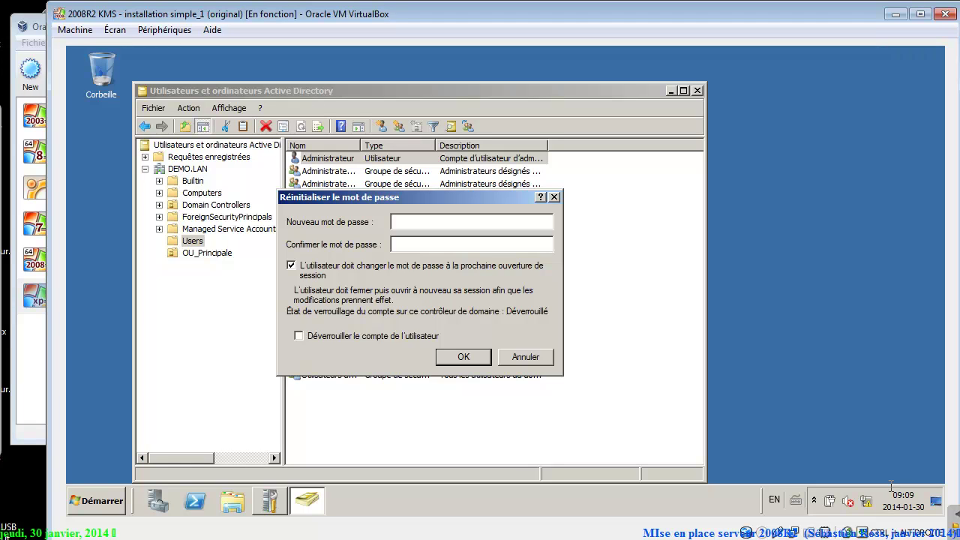
type("********")
key("Tab")
type("********")
key("Tab")
key("space")
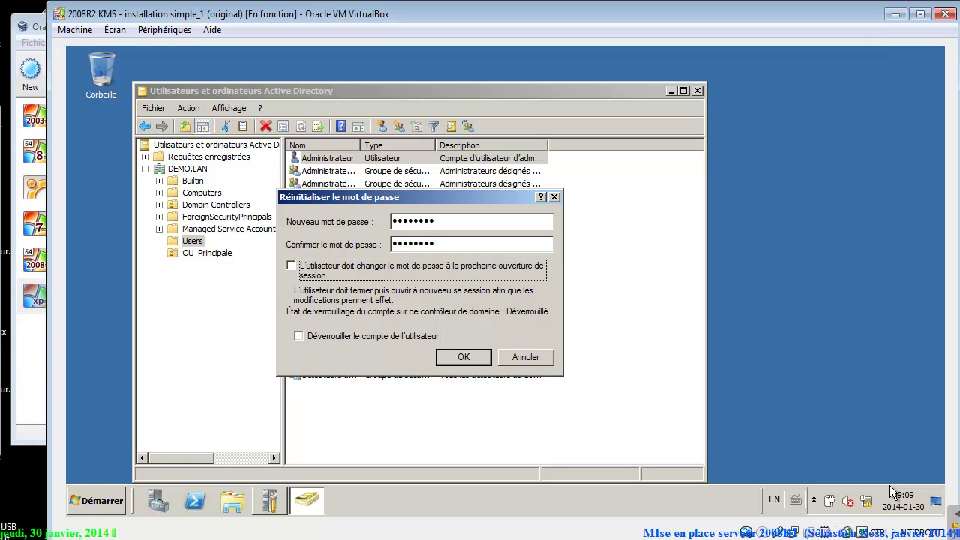
key("Return")
key("Return")
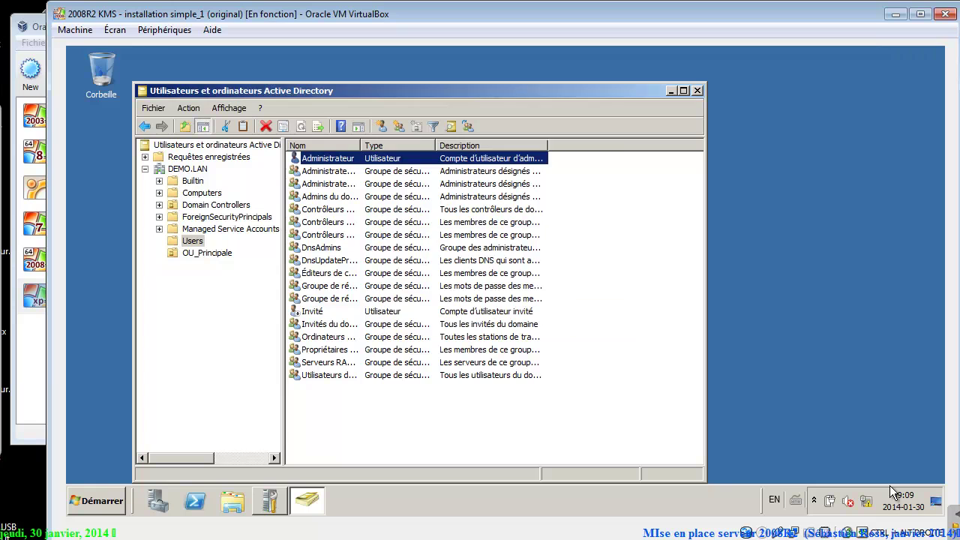
Set 'Le mot de passe n'expire jamais' on Administrateur's Compte tab and apply.
key("Menu")
key("o")
key("o")
key("o")
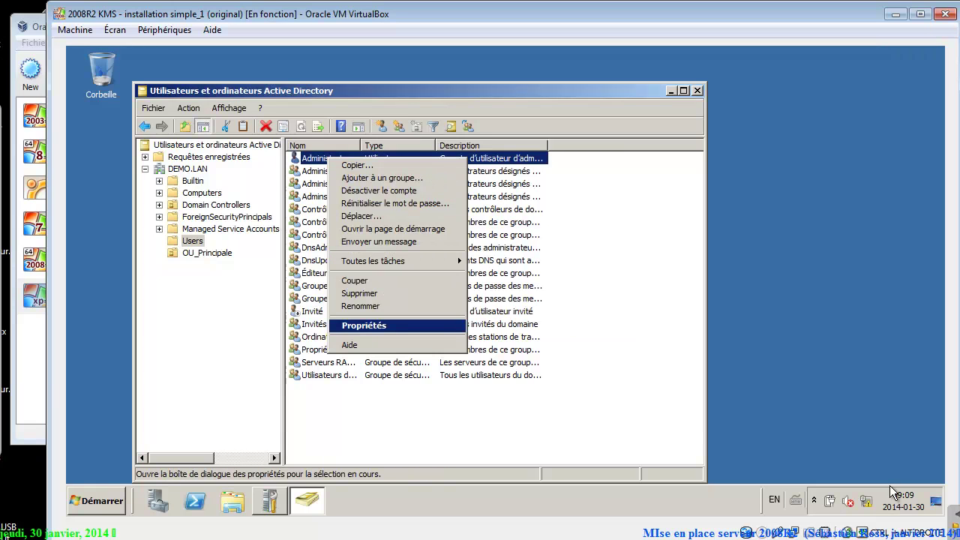
key("Return")
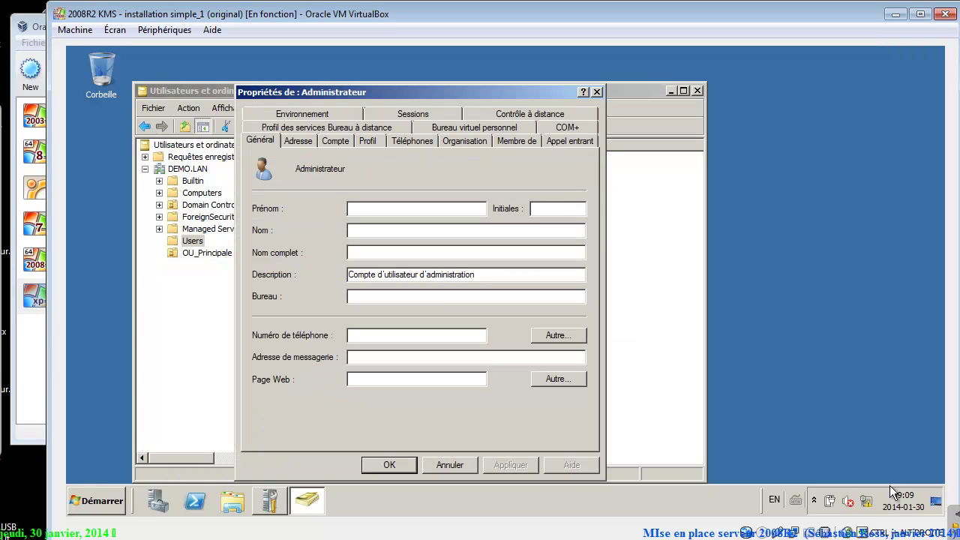
key("ctrl+Tab")
key("ctrl+Tab")
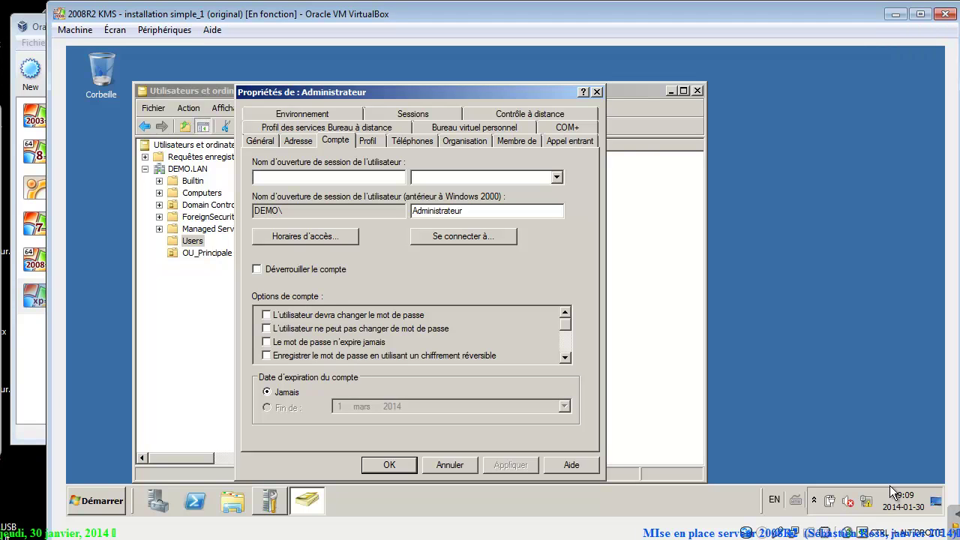
left_click(266, 342)
key("alt+a")
key("Return")
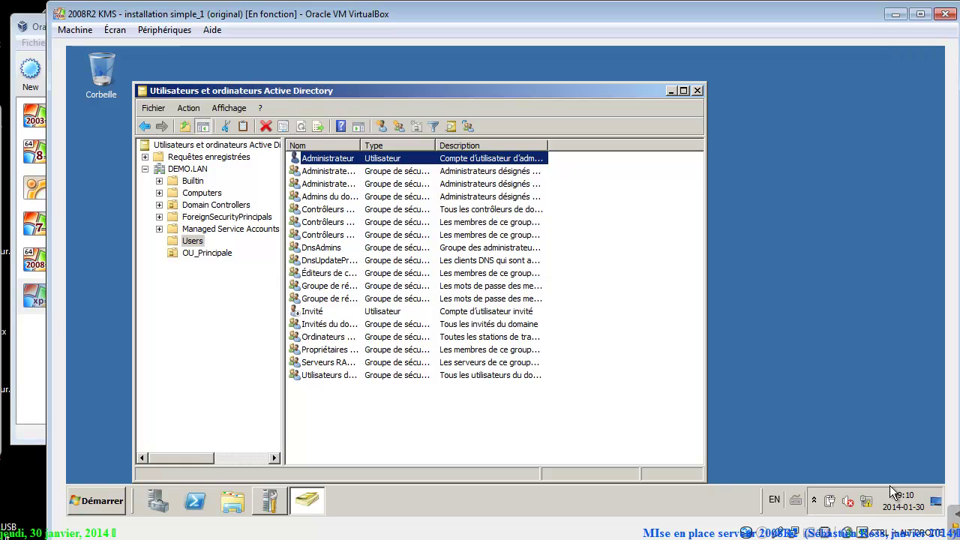
Copy Administrateur into a new user with first name and logon name superman.
key("shift+F10")
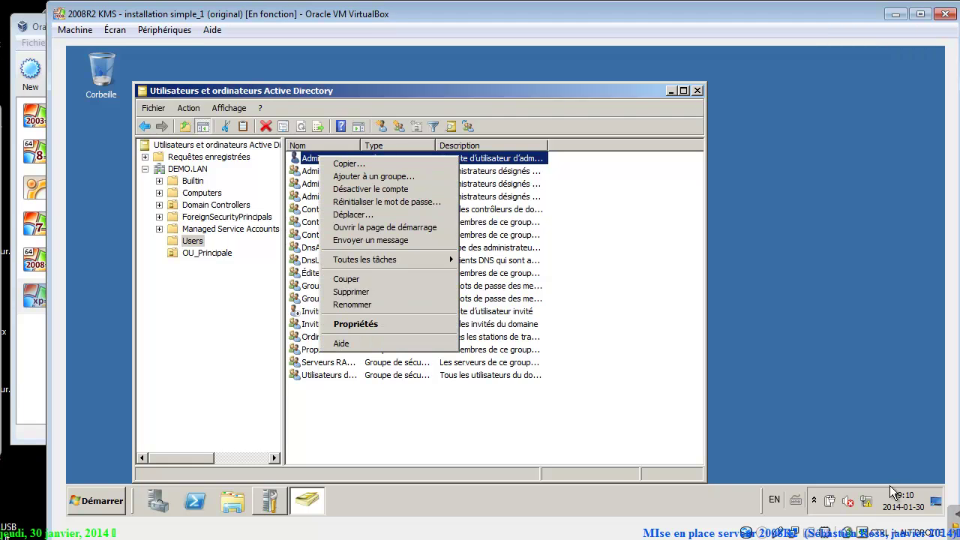
key("Down")
key("Down")
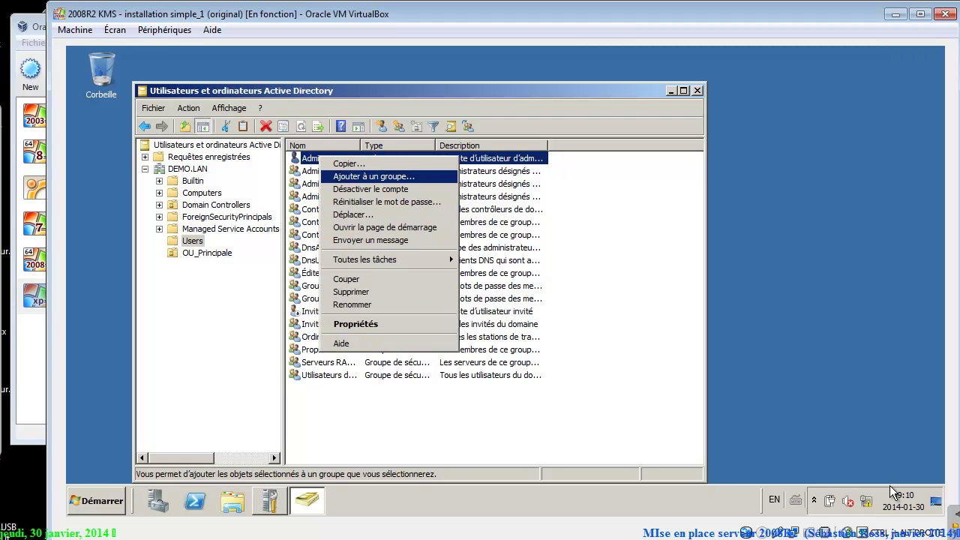
key("Down")
key("Down")
key("Down")
key("Down")
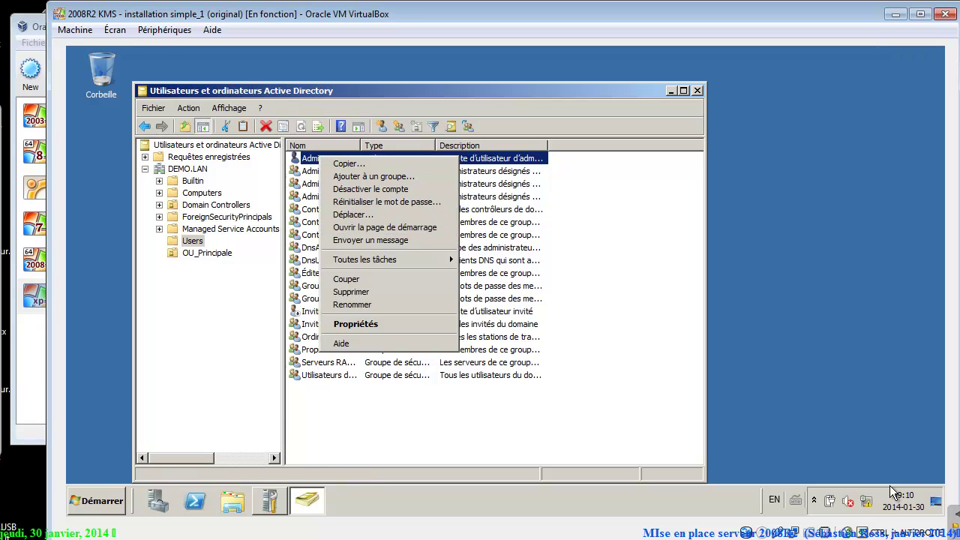
key("Up")
key("Up")
key("Up")
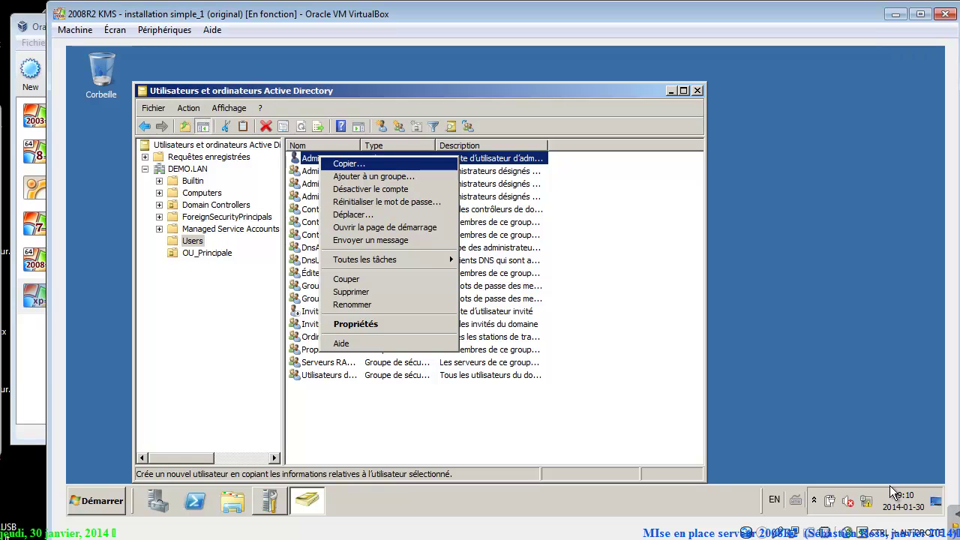
key("Return")
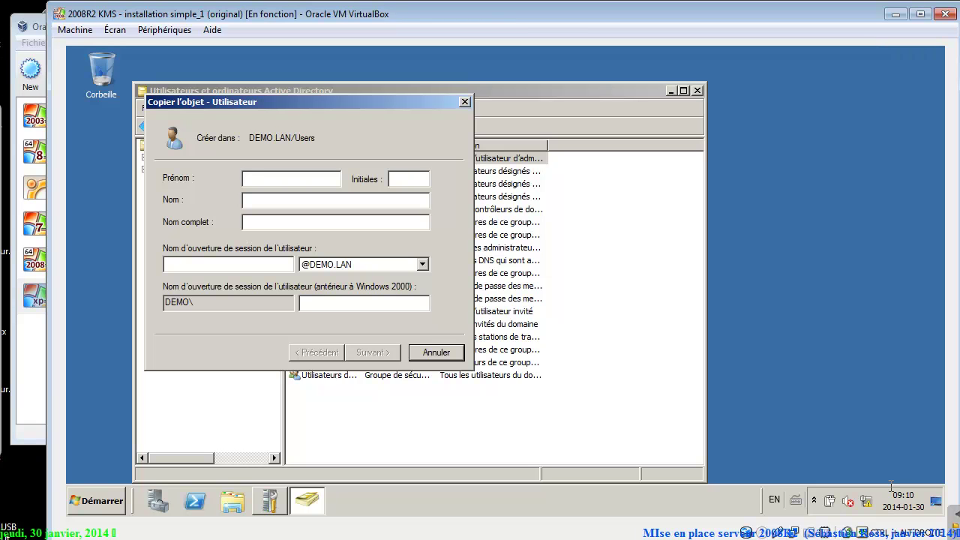
type("superman")
key("Tab")
key("Tab")
key("Tab")
key("Tab")
type("superman")
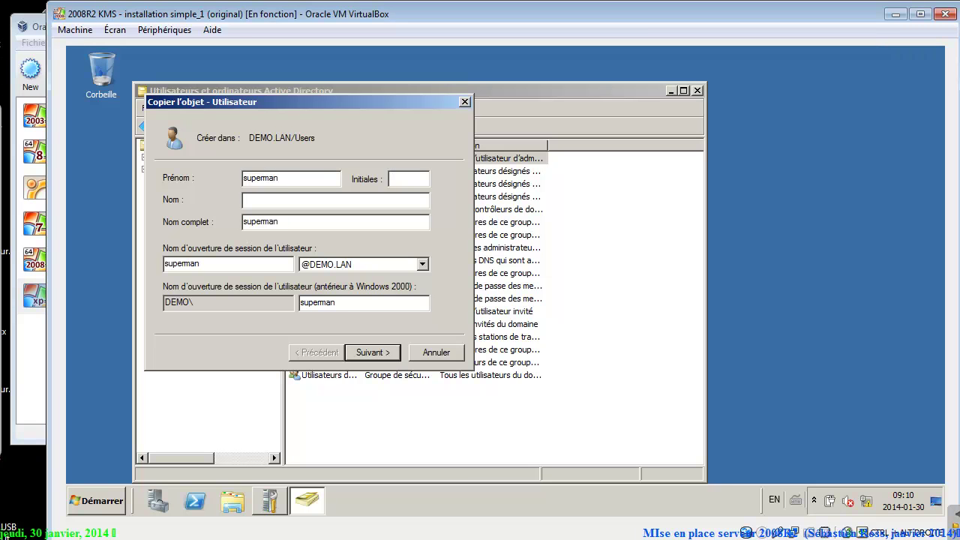
key("Return")
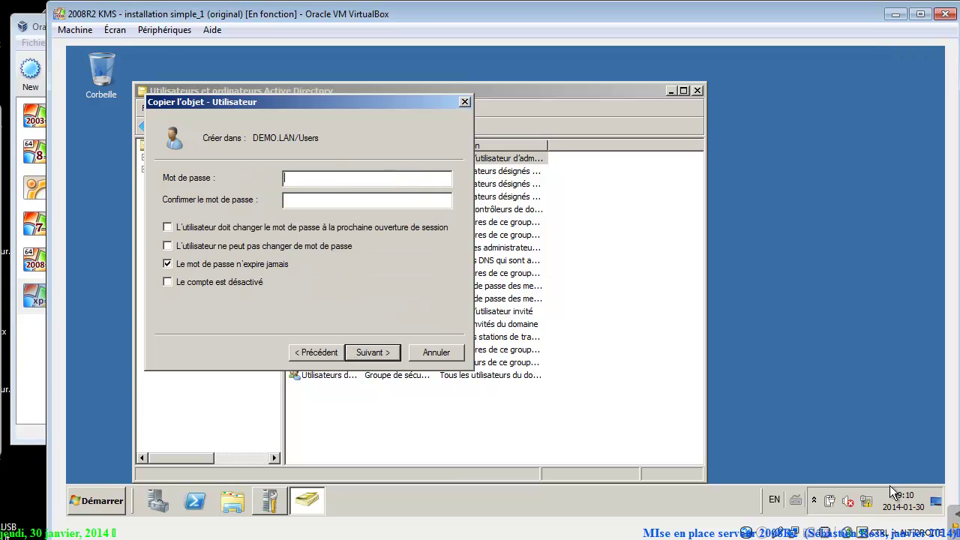
Set superman's password and finish creating the account.
type("azerty12")
key("Tab")
type("azerty12")
key("Return")
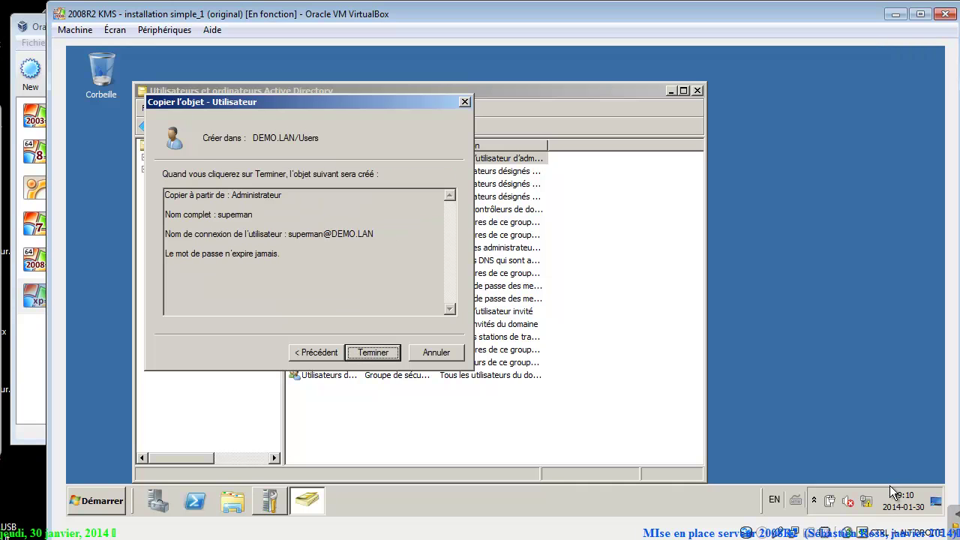
key("Return")
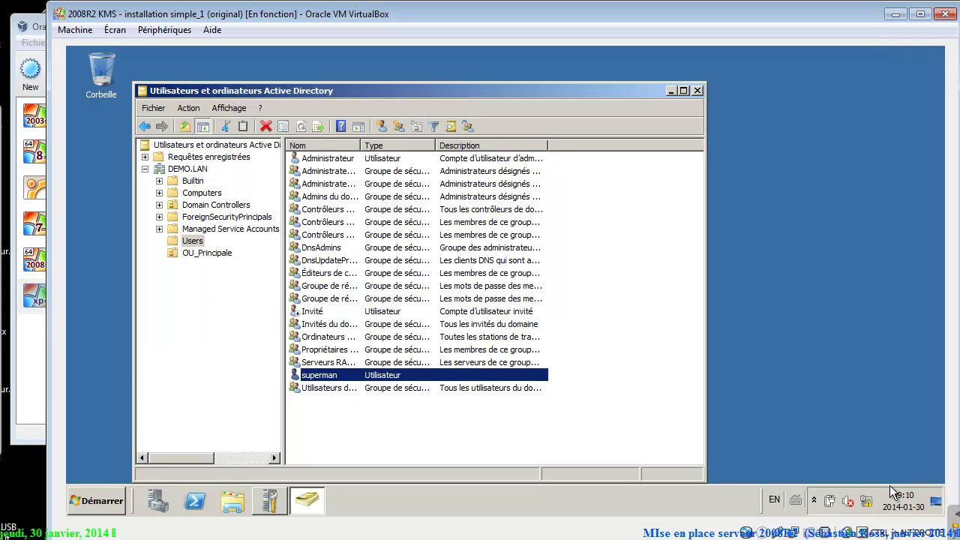
Check superman's Membre de groups, like Admins du domaine, then close Active Directory Users and Computers.
key("shift+F10")
key("Up")
key("Up")
key("Up")
key("Down")
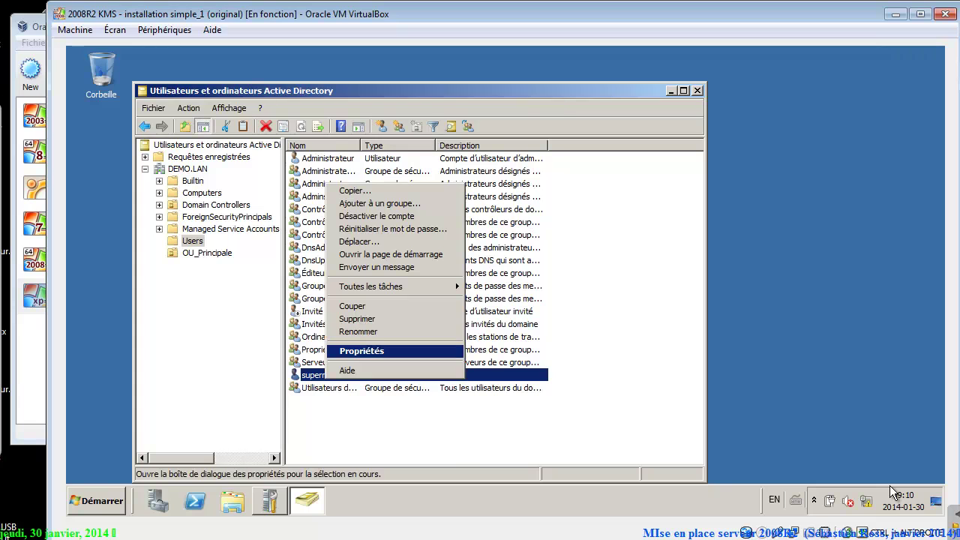
key("Return")
key("ctrl+Tab")
key("ctrl+Tab")
key("ctrl+Tab")
key("ctrl+Tab")
key("ctrl+Tab")
key("ctrl+Tab")
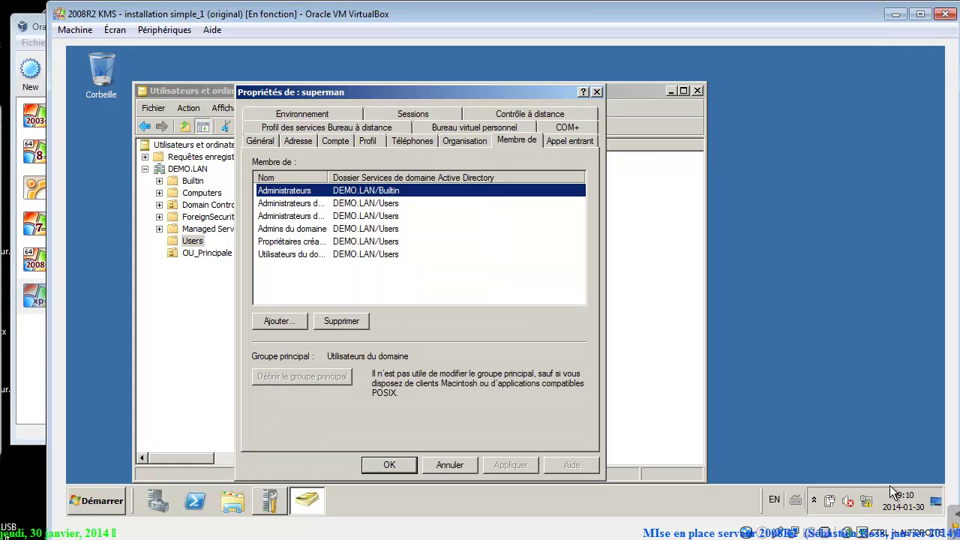
key("ctrl+KP_Add")
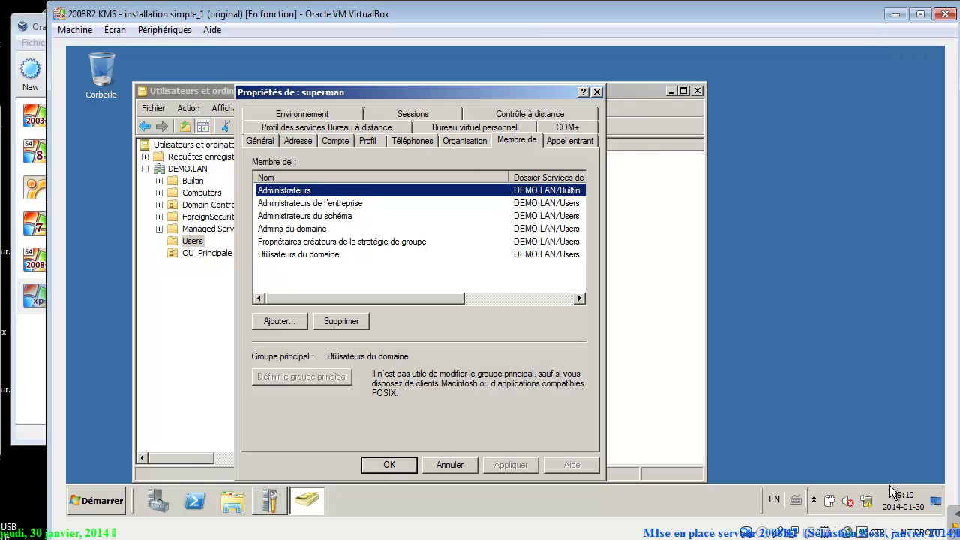
key("Return")
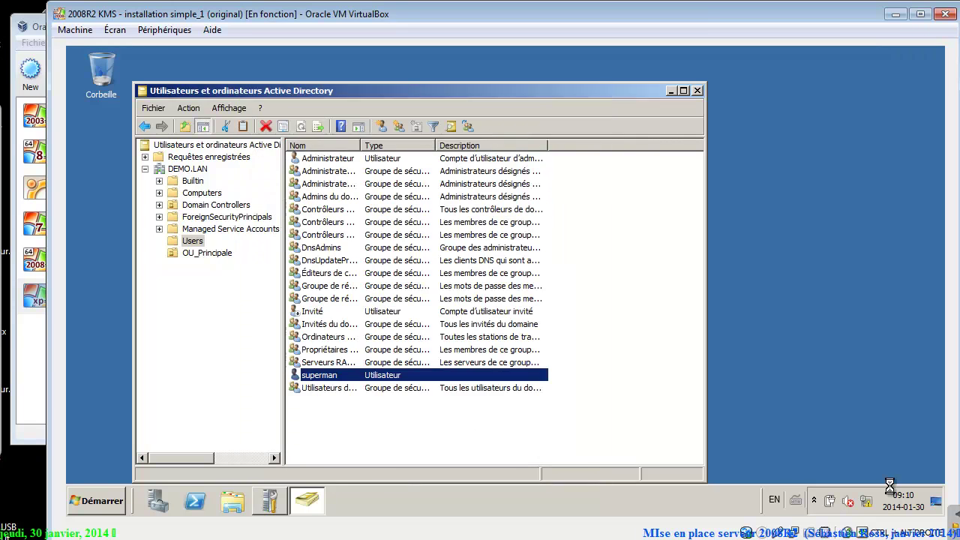
key("alt+F4")
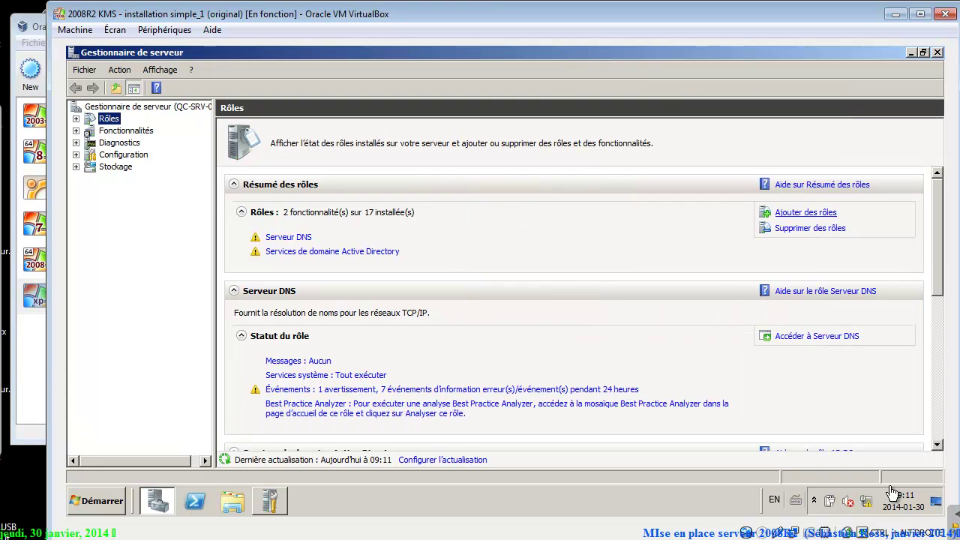
Start the Add Roles wizard with Serveur DHCP ticked and advance to network bindings.
left_click(806, 213)
key("Return")
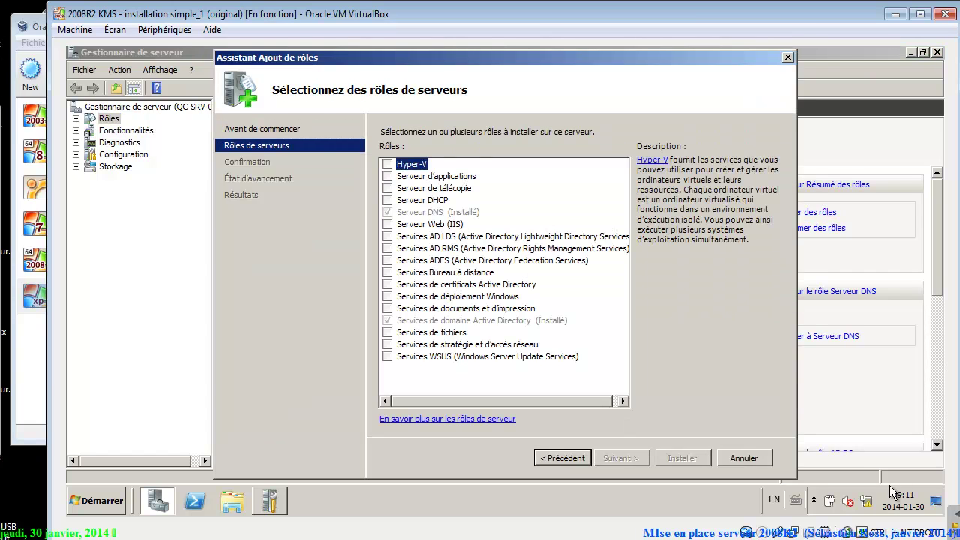
key("Down")
key("Down")
key("Down")
key("space")
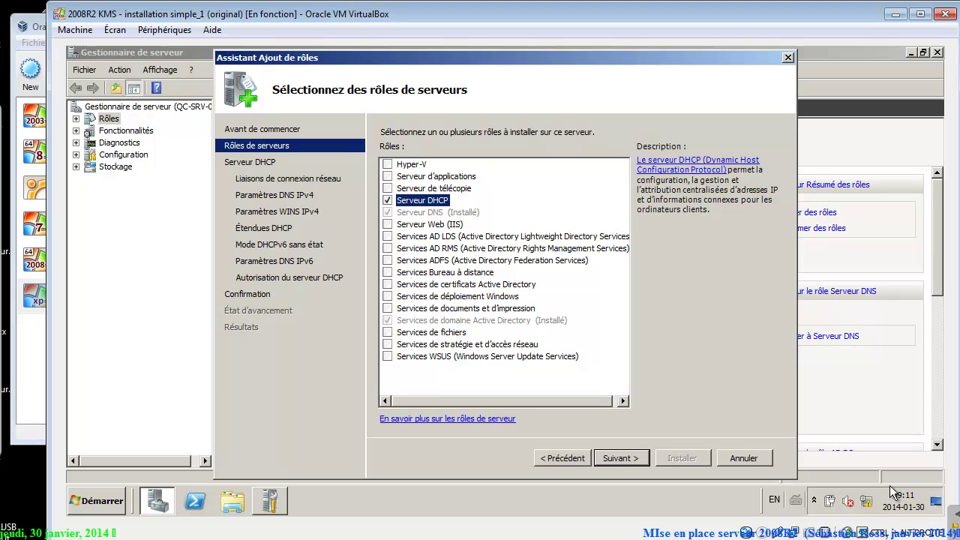
key("Return")
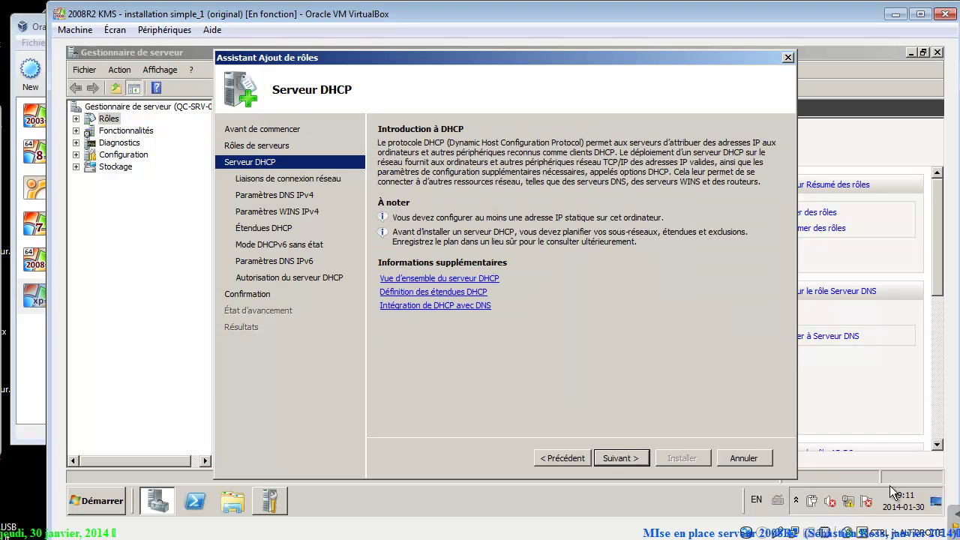
key("Return")
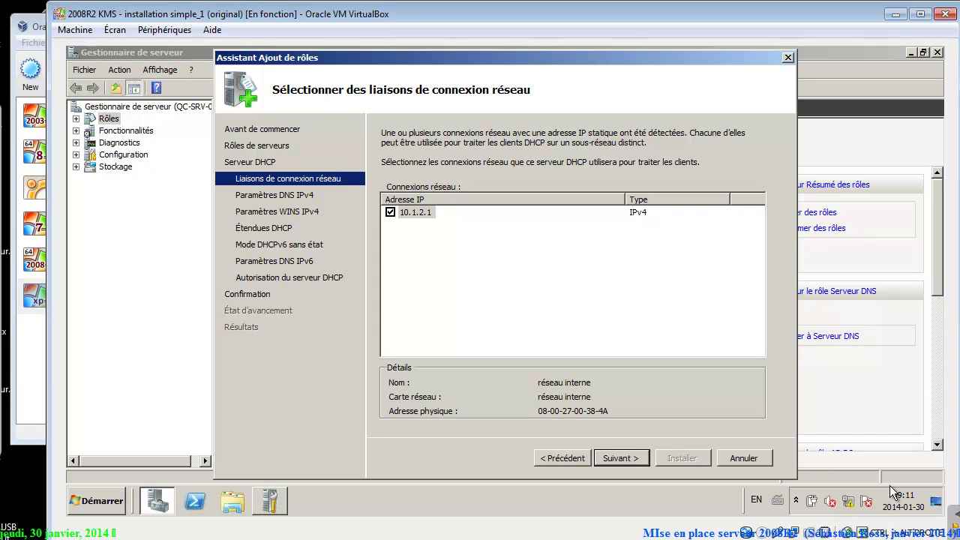
Check the DHCP planning sheet, bind the 10.1.2.1 connection, and continue.
key("alt+Tab")
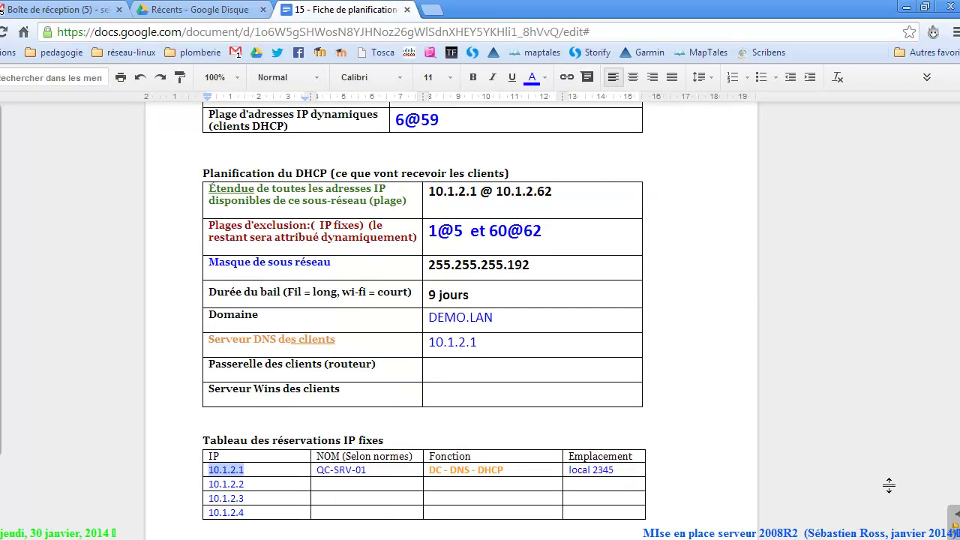
key("alt+Tab")
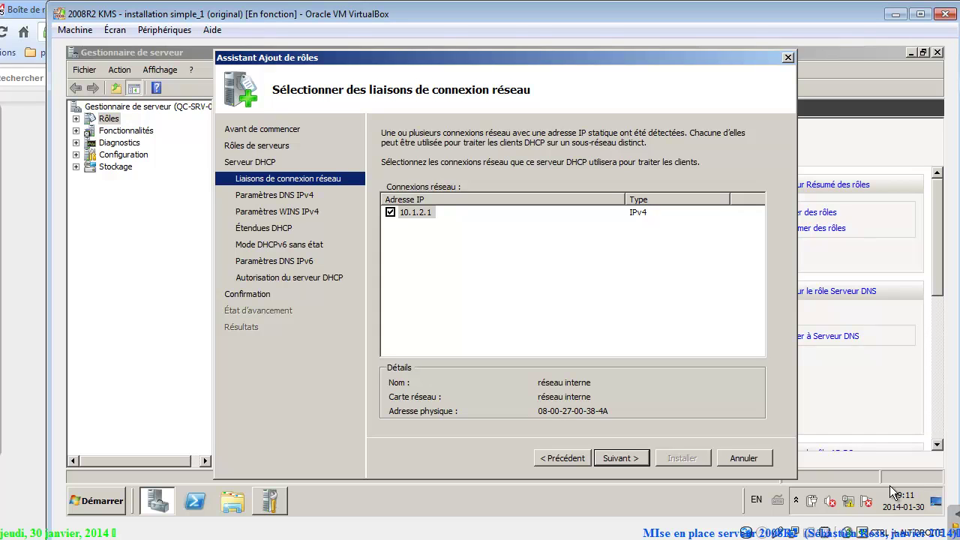
key("space")
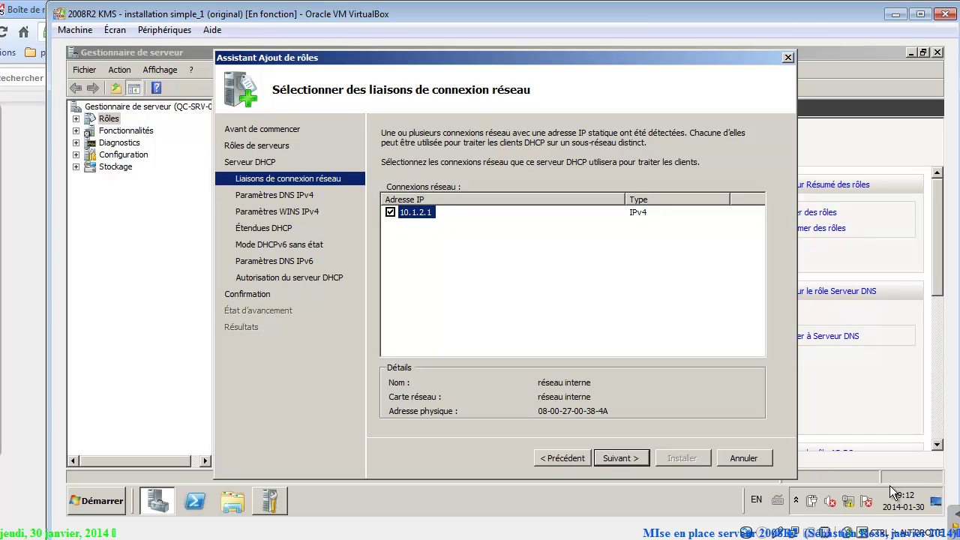
key("Return")
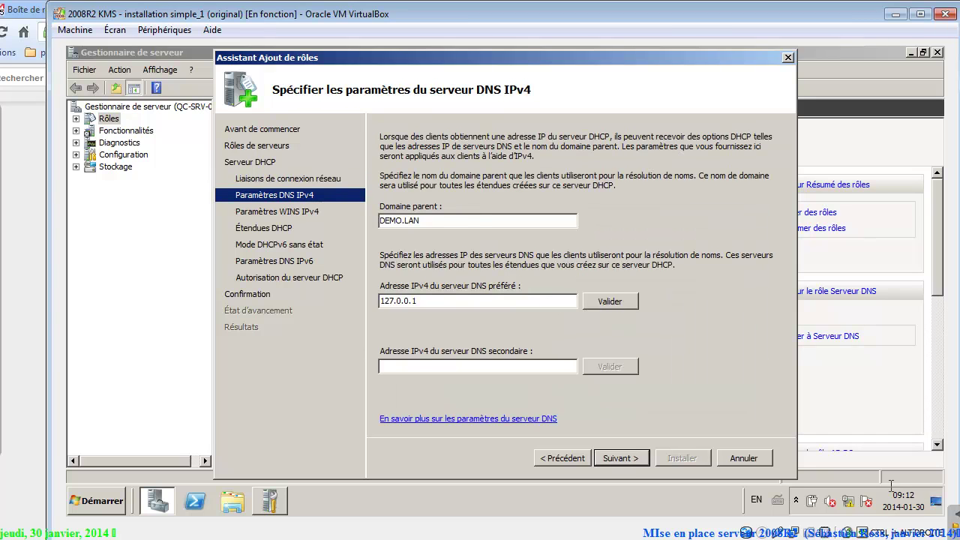
Review IPv4 DNS settings (DEMO.LAN, 127.0.0.1), mark 127.0.0.1 in red, and open Network and Sharing Center.
key("shift+Home")
key("Tab")
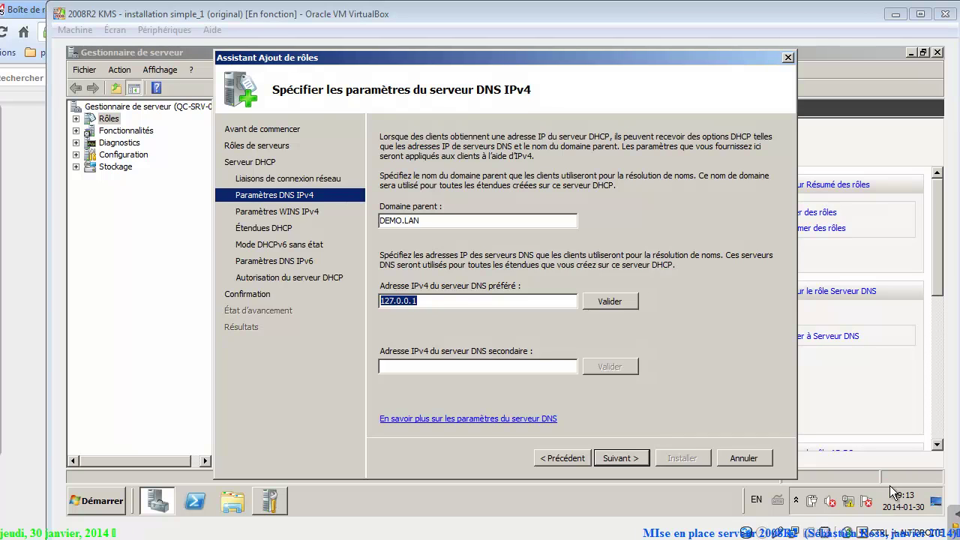
mouse_move(390, 270)
left_mouse_down()
mouse_move(439, 300)
mouse_move(443, 279)
left_mouse_up()
mouse_move(471, 243)
left_mouse_down()
mouse_move(491, 224)
mouse_move(480, 293)
left_mouse_up()
left_click_drag(483, 303, 488, 307)
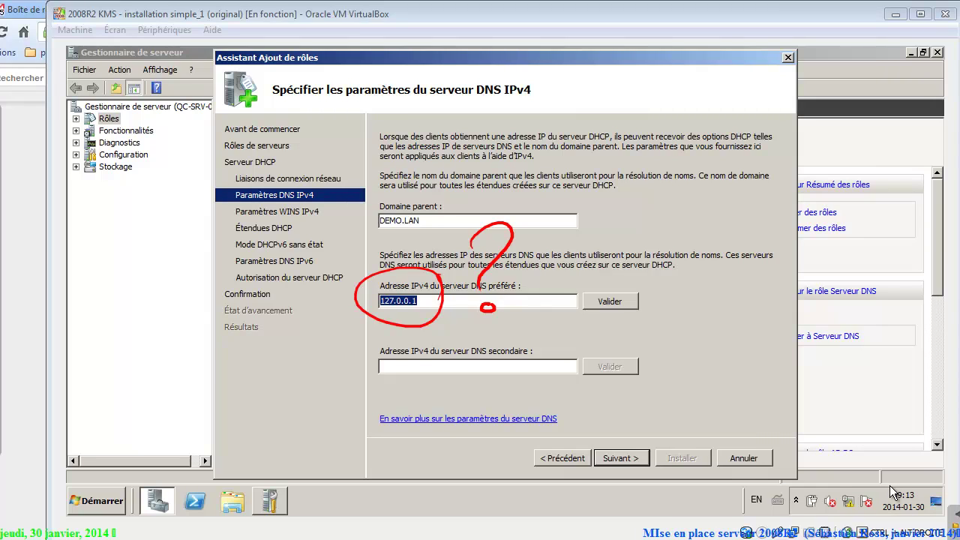
left_click(893, 491)
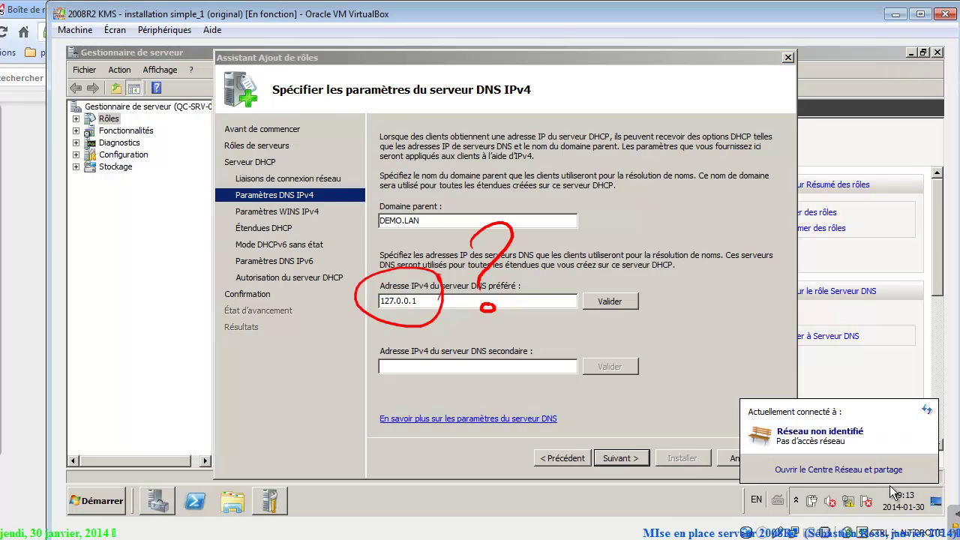
left_click(891, 486)
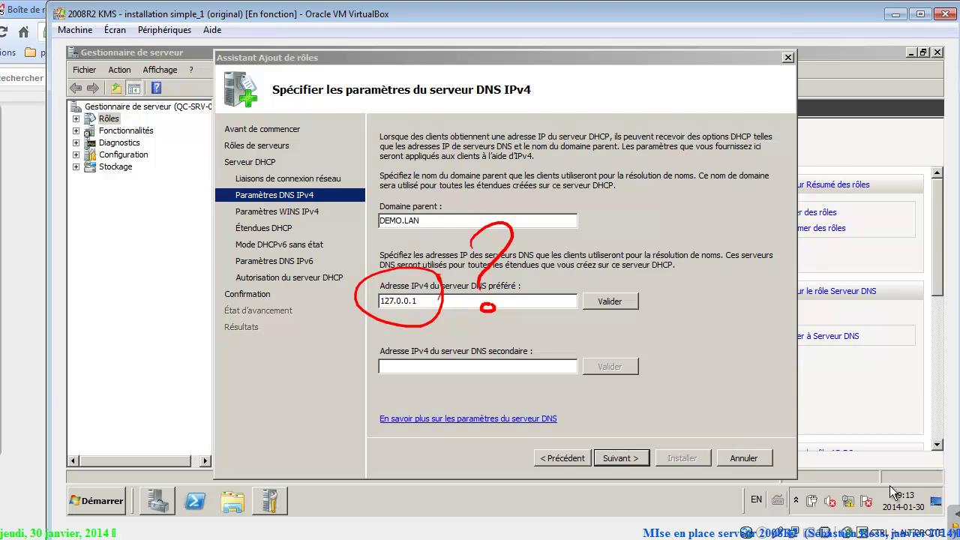
Inspect réseau interne's IPv4 settings (10.1.2.1, 255.255.255.192, DNS 127.0.0.1), then return to the wizard.
left_click(299, 140)
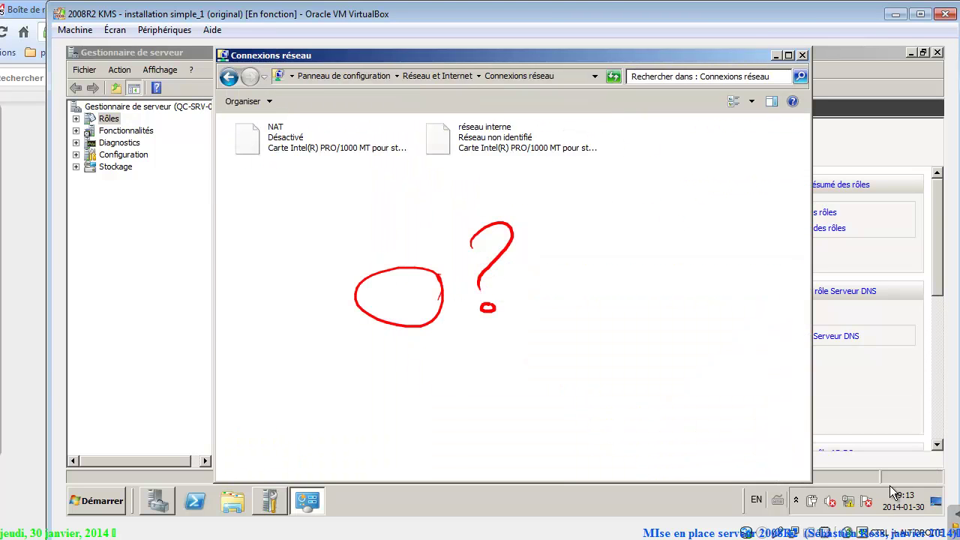
left_click(510, 137)
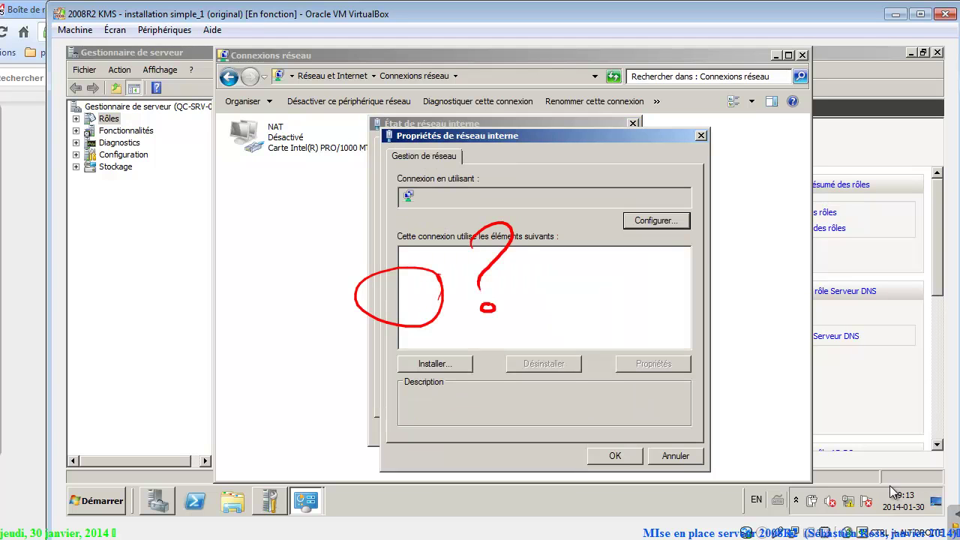
key("Down")
key("Down")
key("Down")
key("Down")
key("Return")
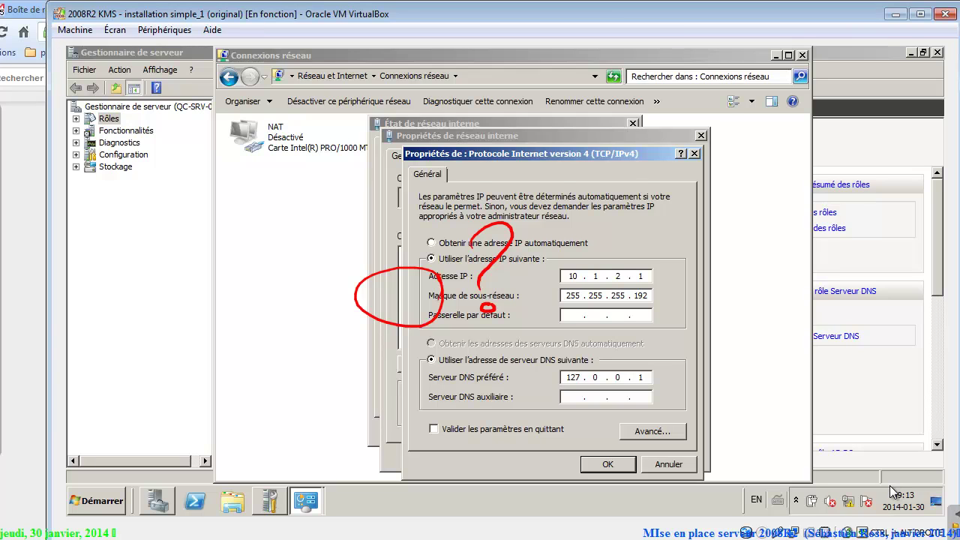
key("e")
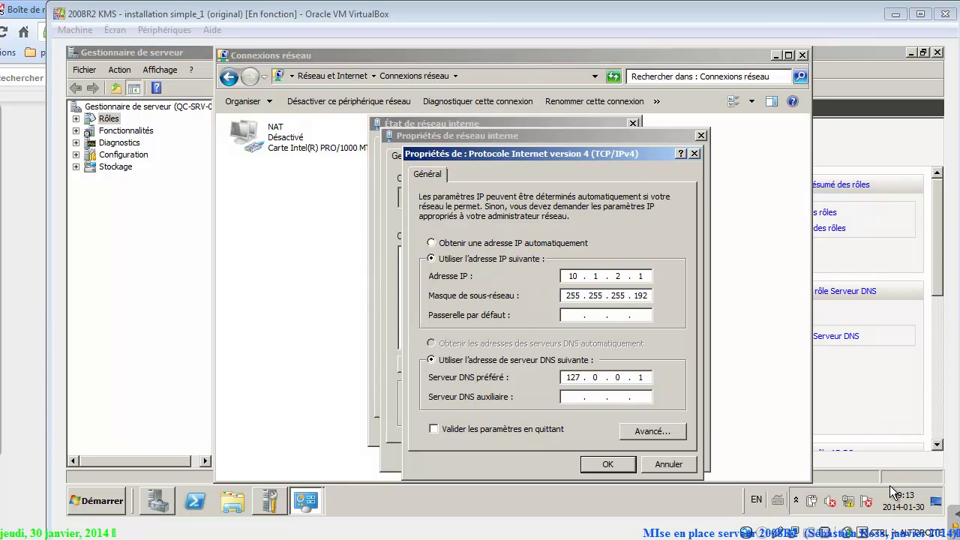
key("Return")
key("Return")
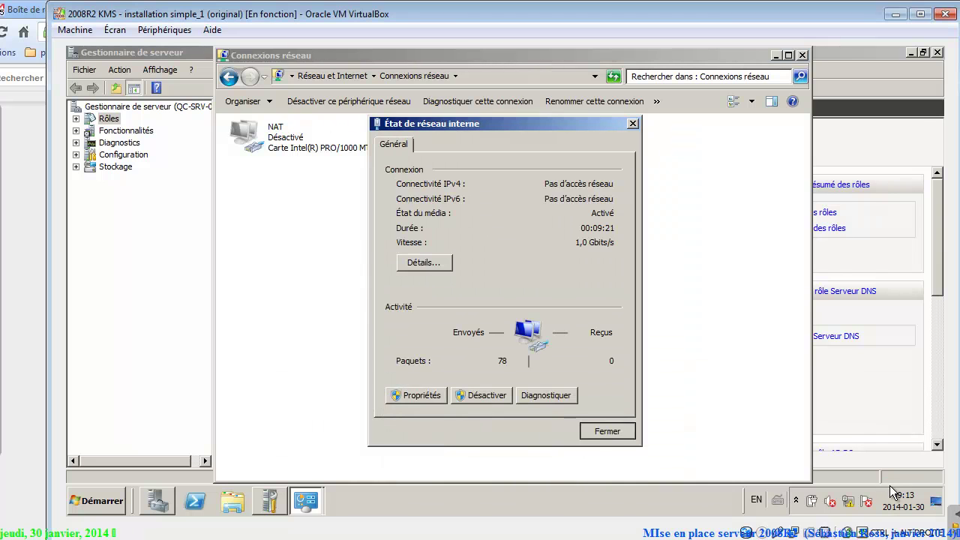
key("Return")
key("alt+Tab")
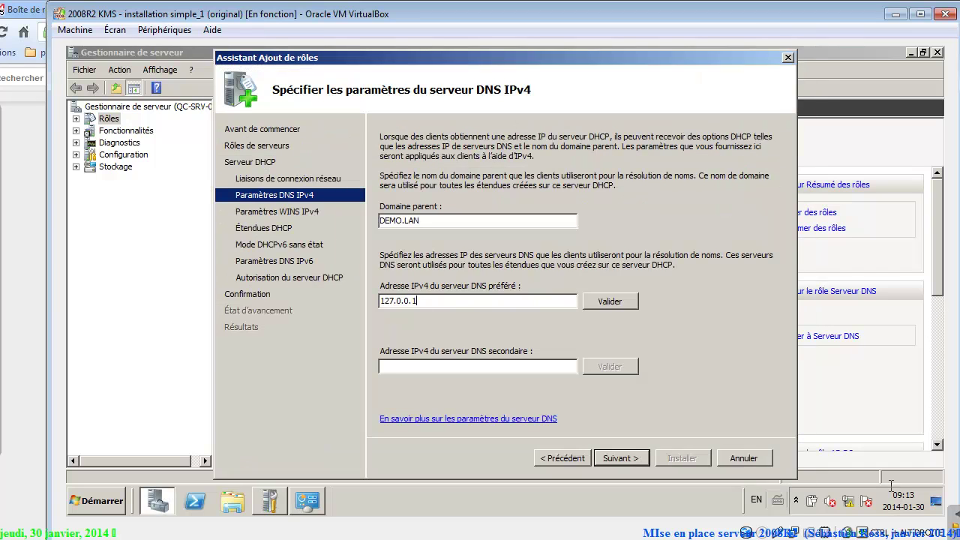
Replace the preferred DNS server 127.0.0.1 with 10.1.2.1, validate it, and continue to WINS settings.
key("Delete")
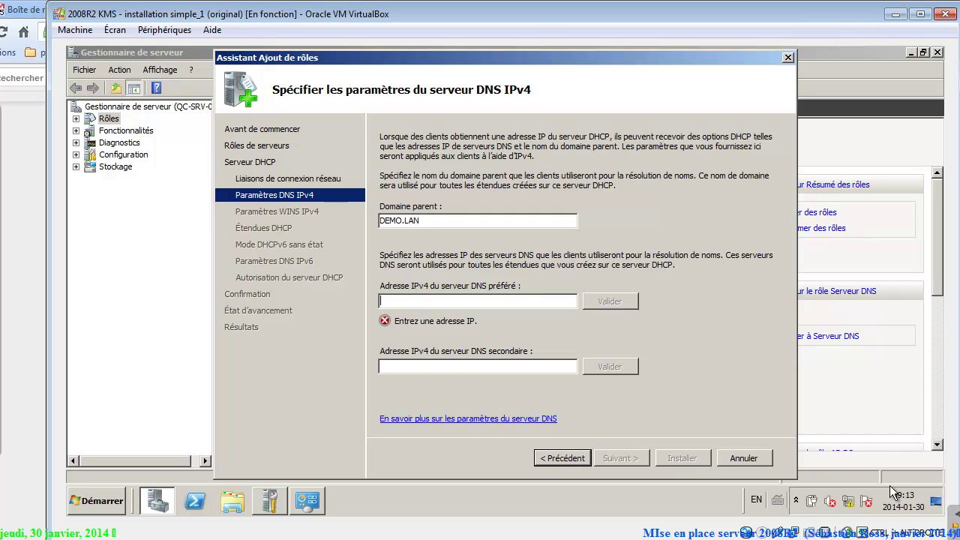
type("10.1.2")
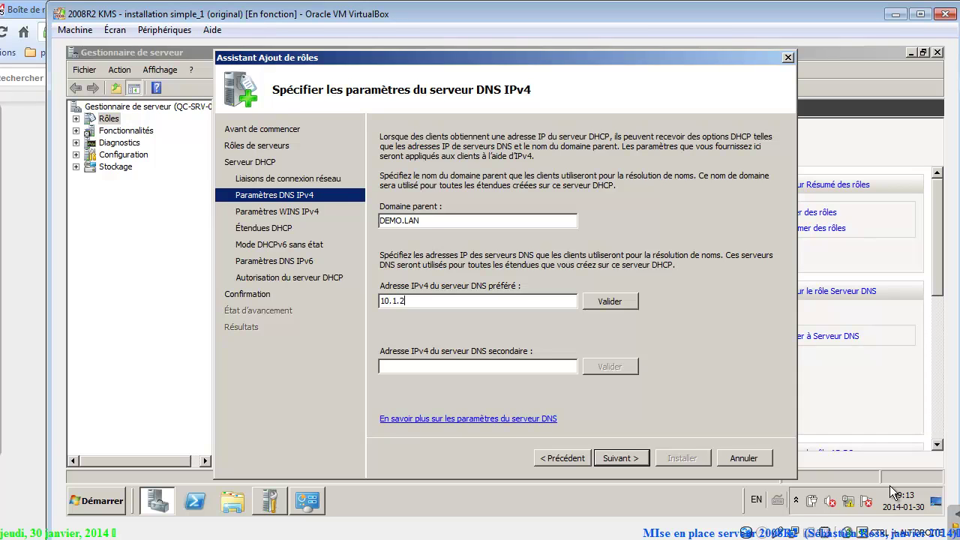
type(".1")
key("Tab")
key("Return")
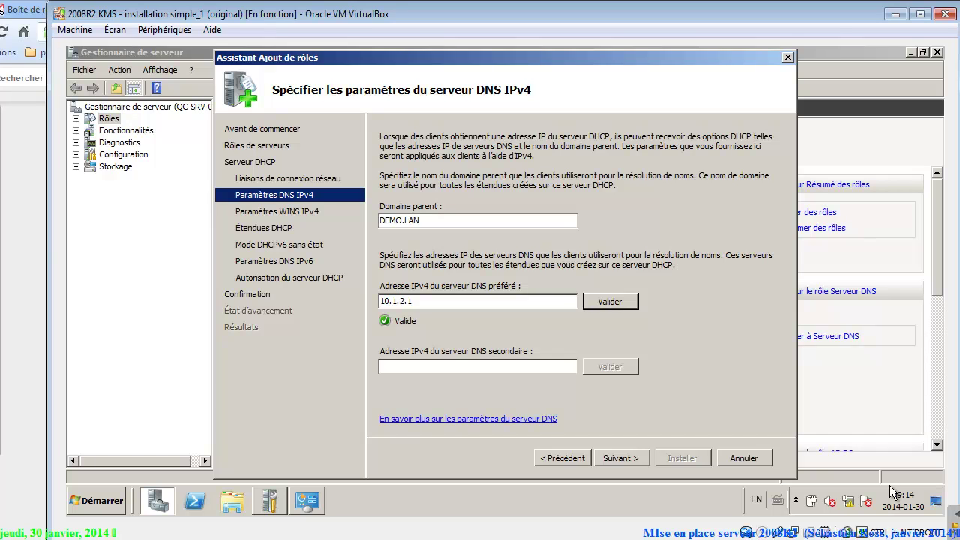
key("alt+s")
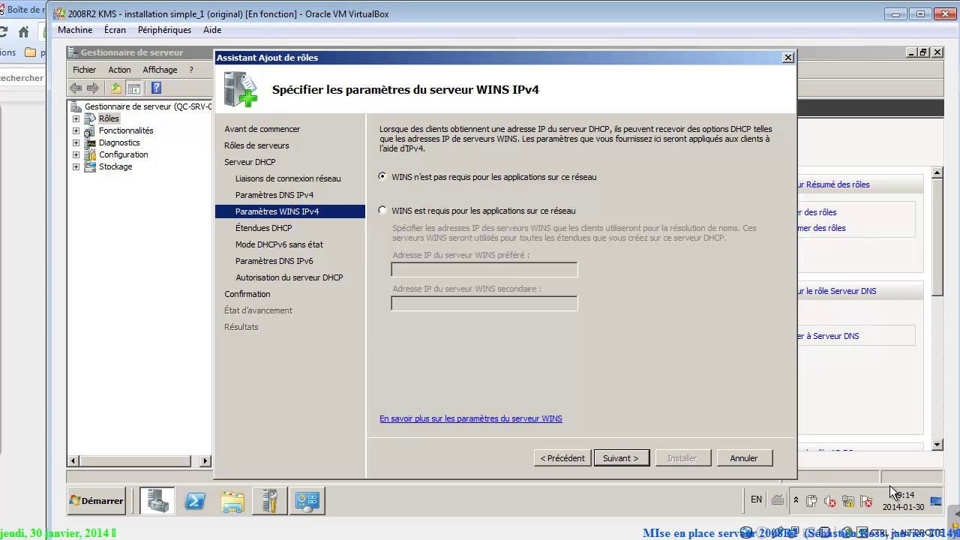
Add a new DHCP scope named Principale with start address 10.1.2.1.
key("alt+s")
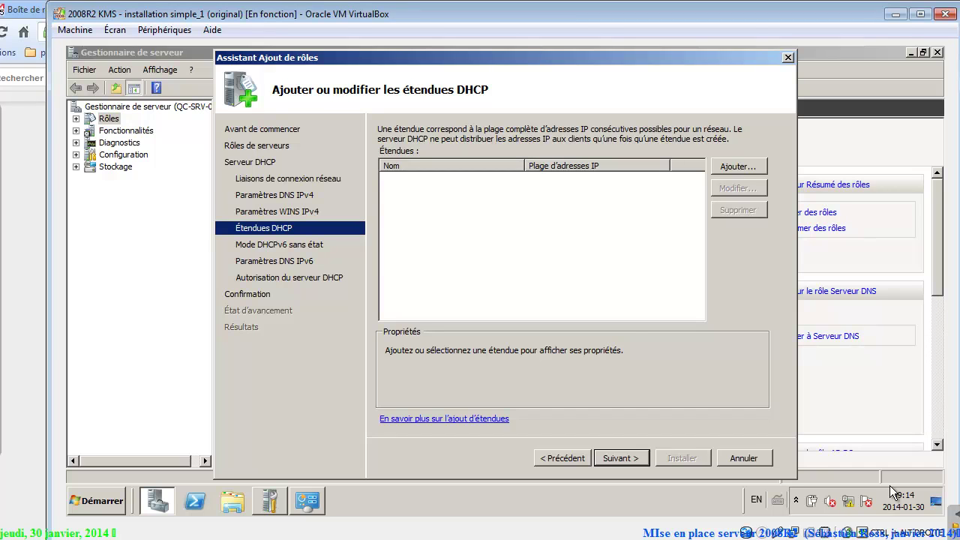
key("alt+a")
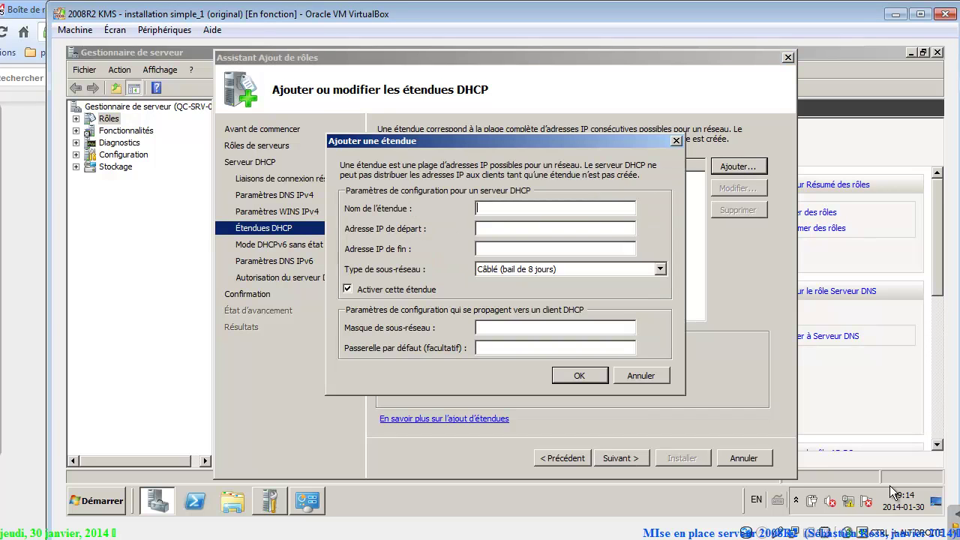
type("Princiapl")
key("BackSpace")
key("BackSpace")
key("BackSpace")
type("pale")
key("Tab")
type("10.1.2.1")
Check the Google Docs planning table for the range end and enter end address 10.1.2.62.
key("Tab")
type("10.1")
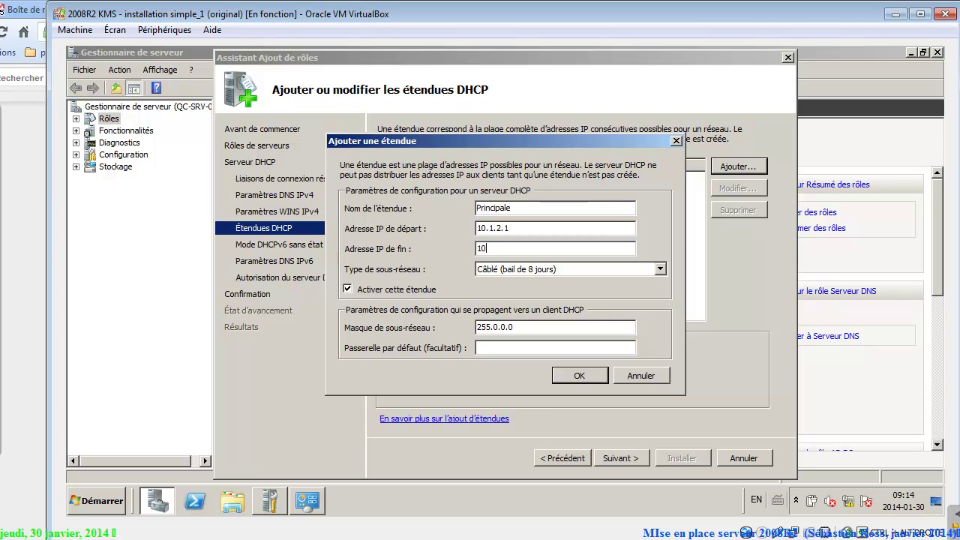
type(".2.")
key("super")
key("alt+Tab")
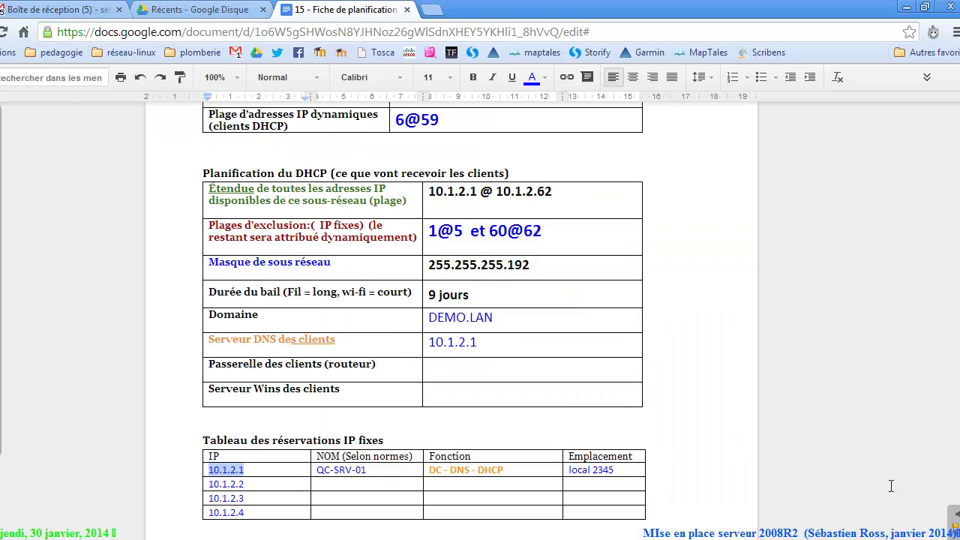
left_click_drag(553, 192, 537, 192)
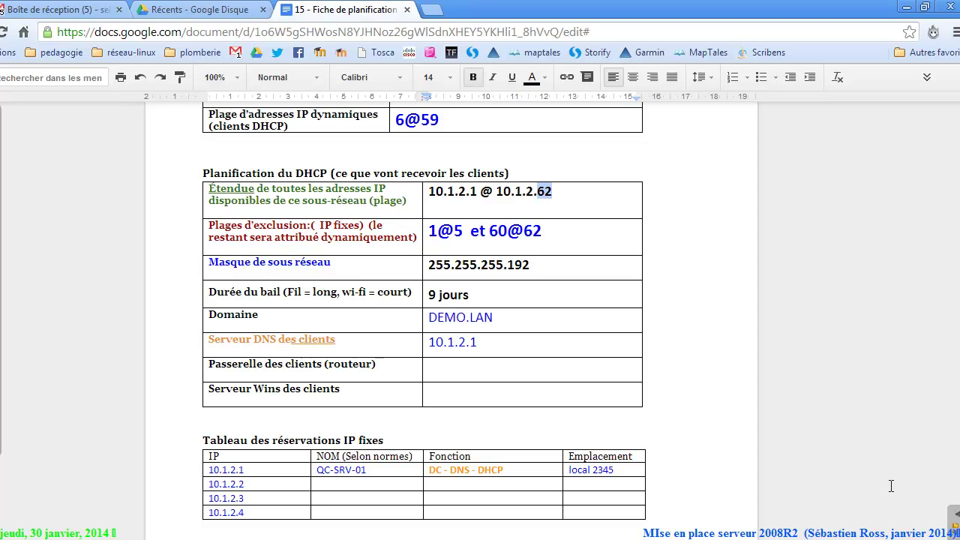
mouse_move(221, 189)
left_mouse_down()
mouse_move(525, 232)
mouse_move(540, 229)
mouse_move(552, 194)
left_mouse_up()
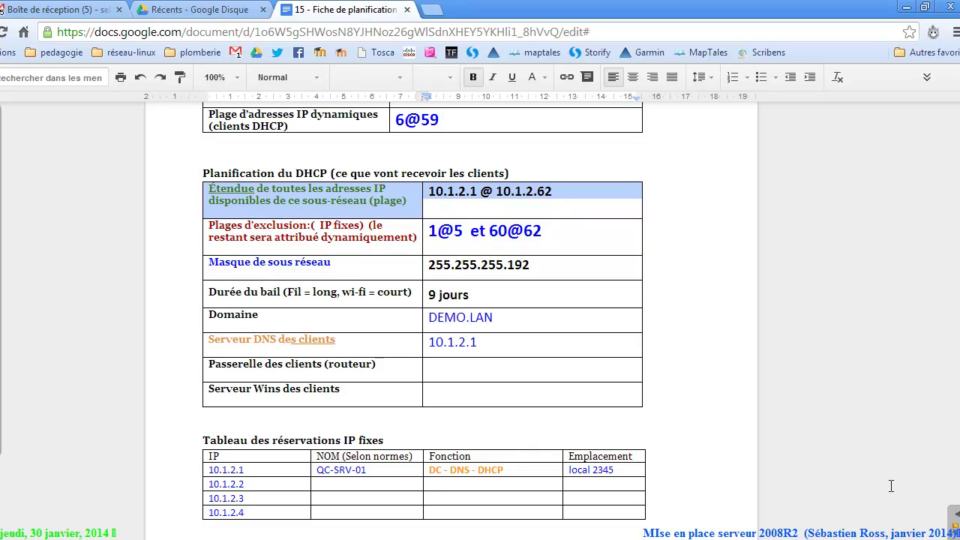
key("alt+Tab")
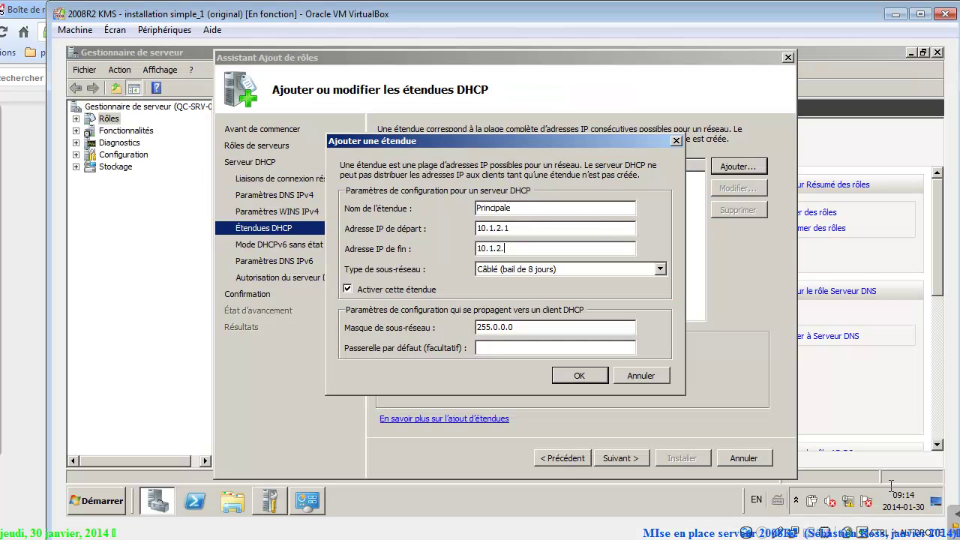
type("62")
Keep the wired 8-day subnet type, set mask 255.255.255.192, and confirm the Principale scope.
key("Tab")
key("alt+Down")
key("Down")
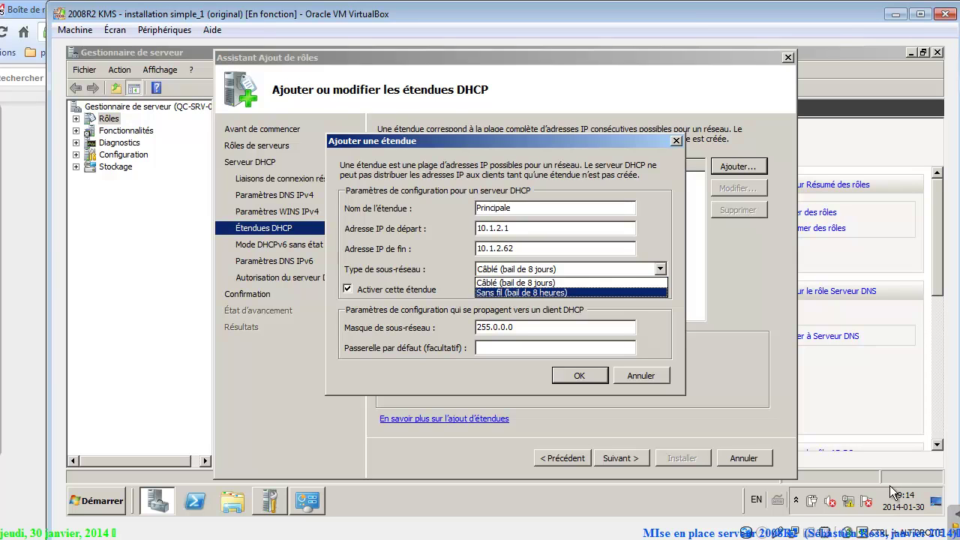
key("Up")
key("Down")
key("Up")
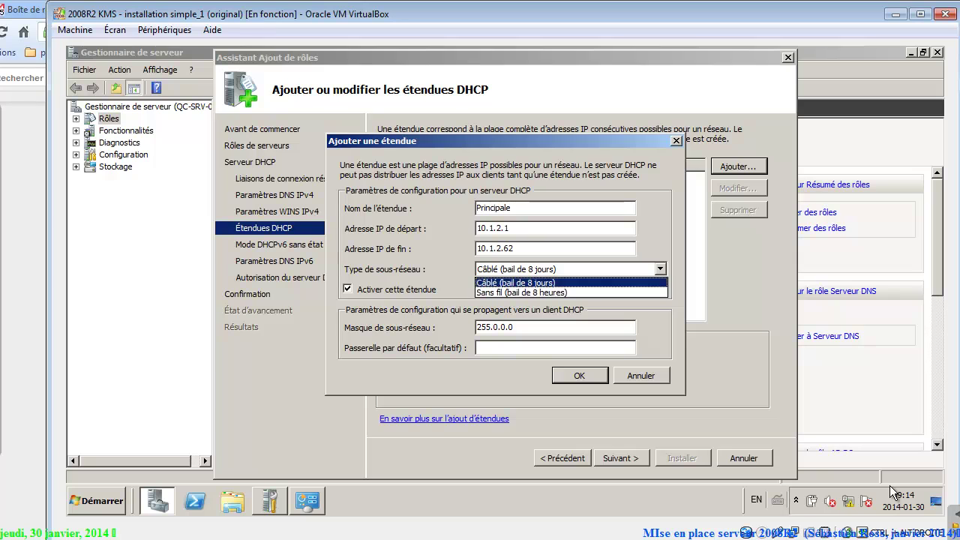
key("Return")
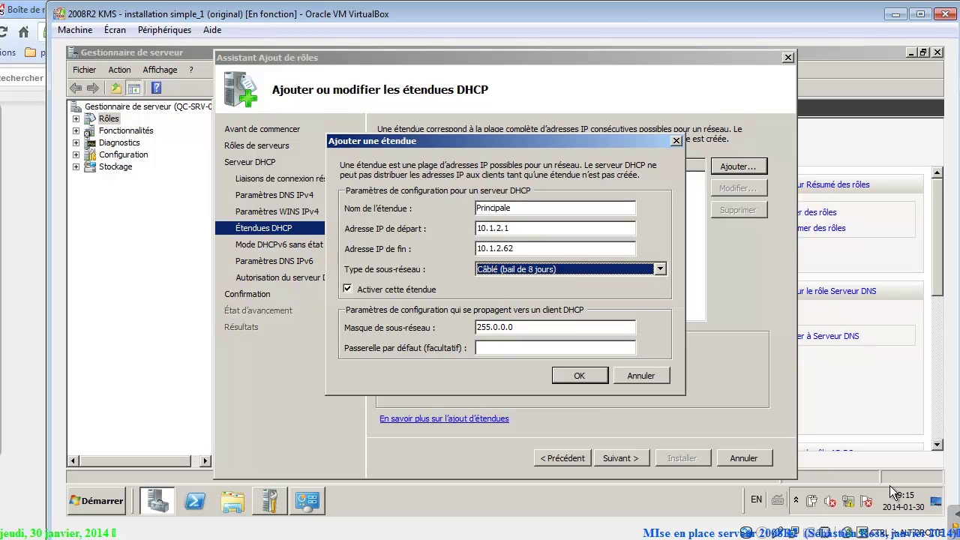
key("Tab")
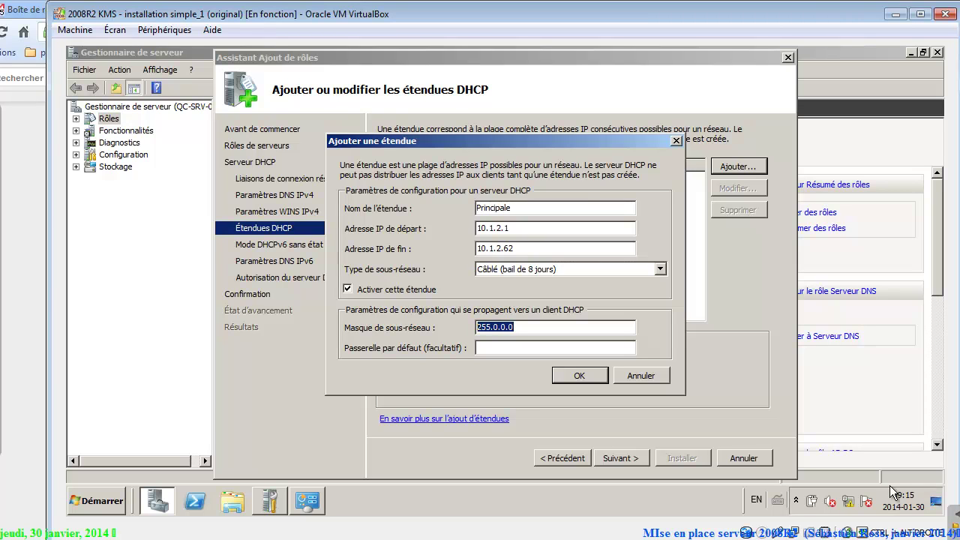
type("255.")
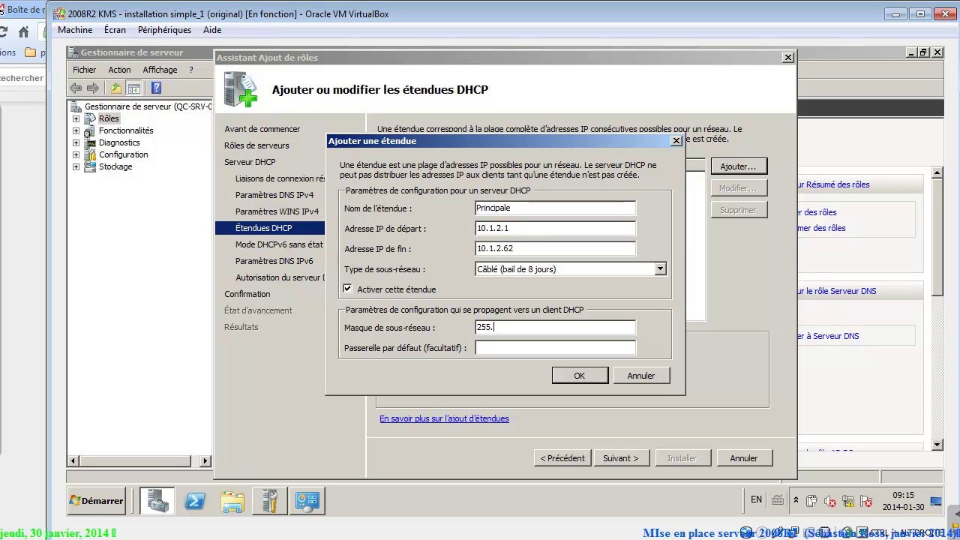
type("255.255.192")
key("Tab")
key("Return")
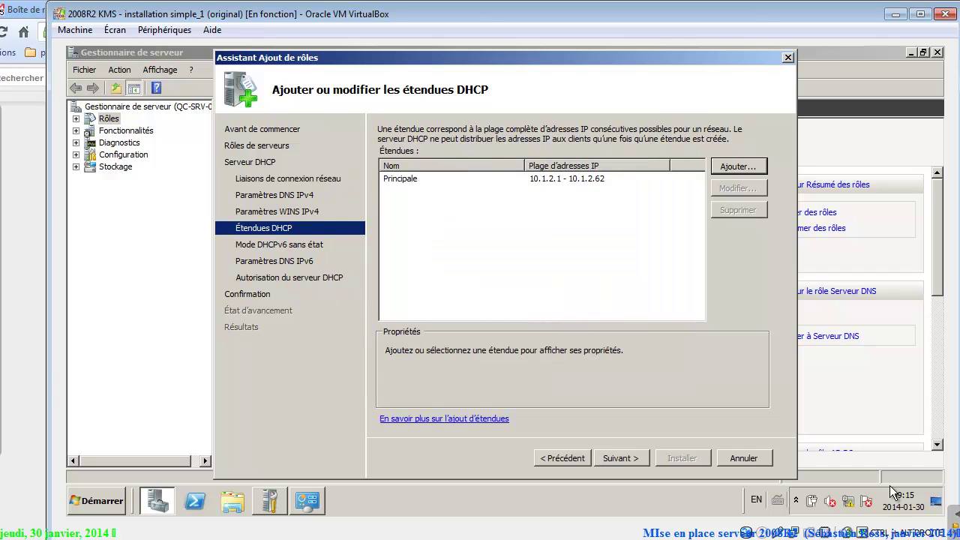
Disable stateless DHCPv6 mode, keep the current credentials, and install the DHCP Server role.
key("Return")
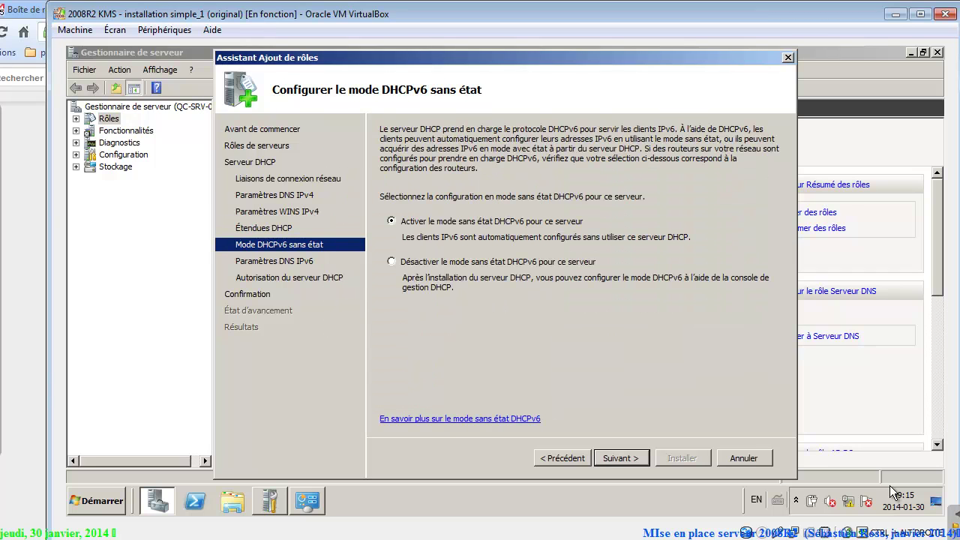
key("Down")
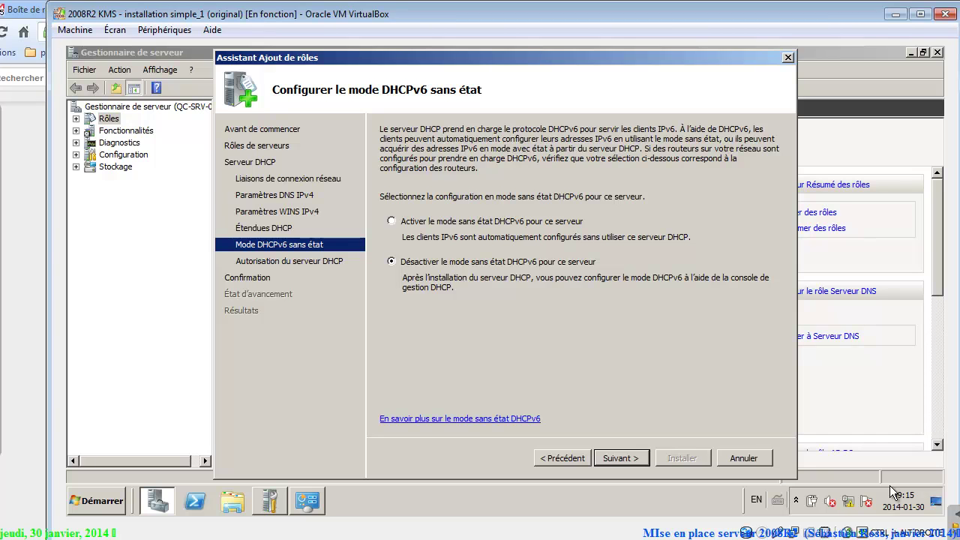
key("Return")
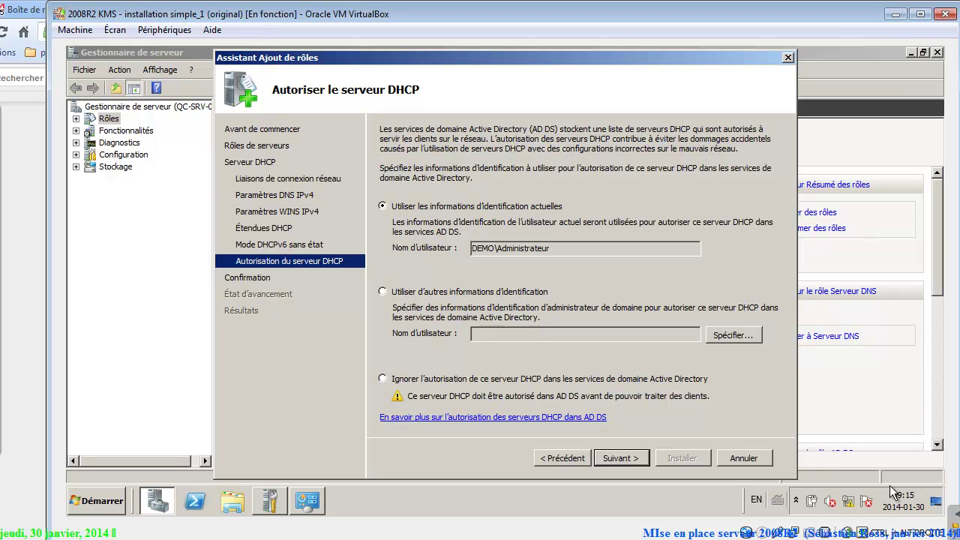
key("Return")
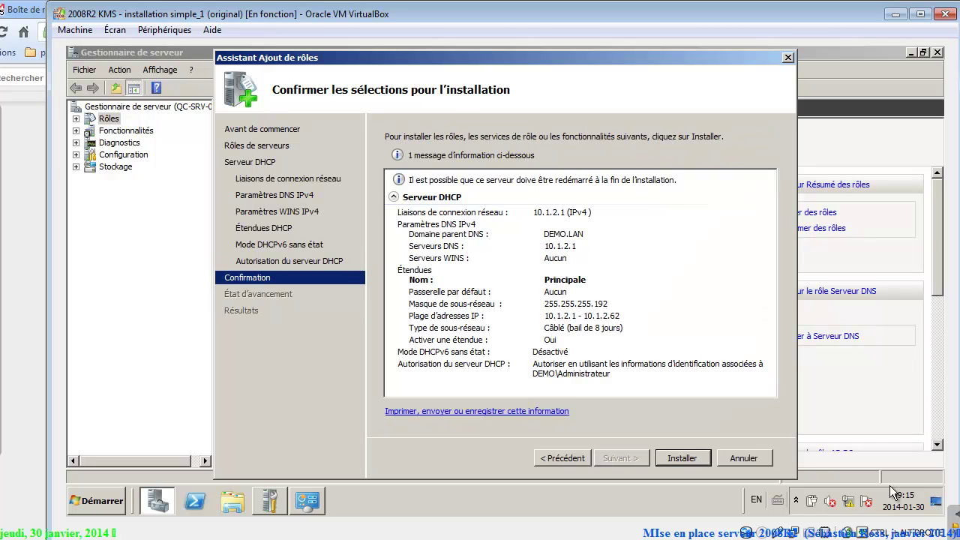
key("Return")
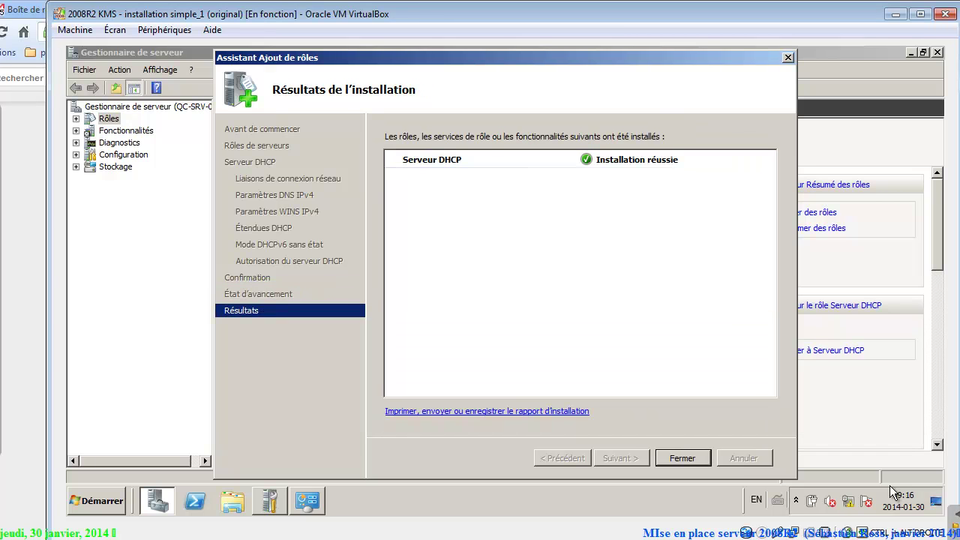
Close the installation results, Server Manager and the network connections window.
key("Return")
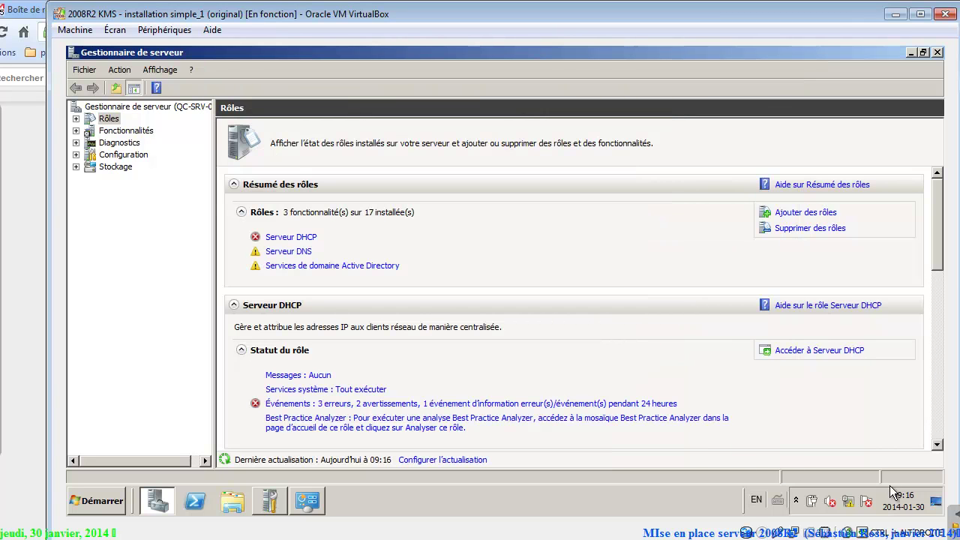
key("alt+F4")
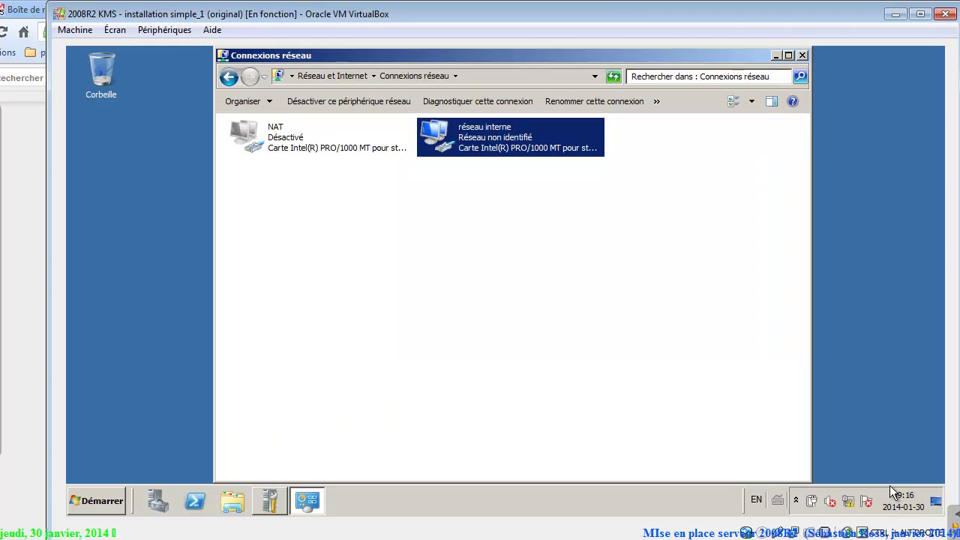
key("alt+F4")
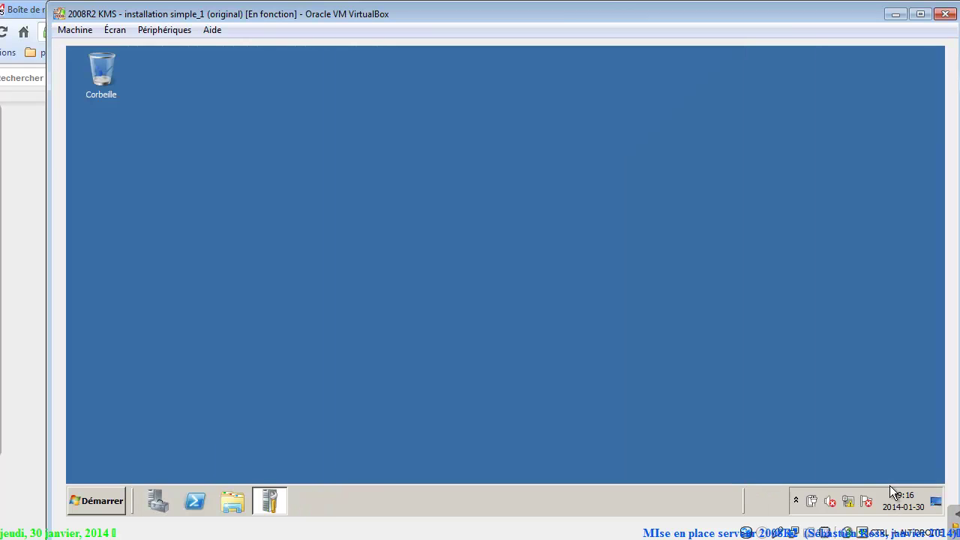
Launch the DHCP console from Administrative Tools and enlarge its window and server tree.
key("super")
key("Right")
key("Up")
key("Up")
key("Up")
key("Right")
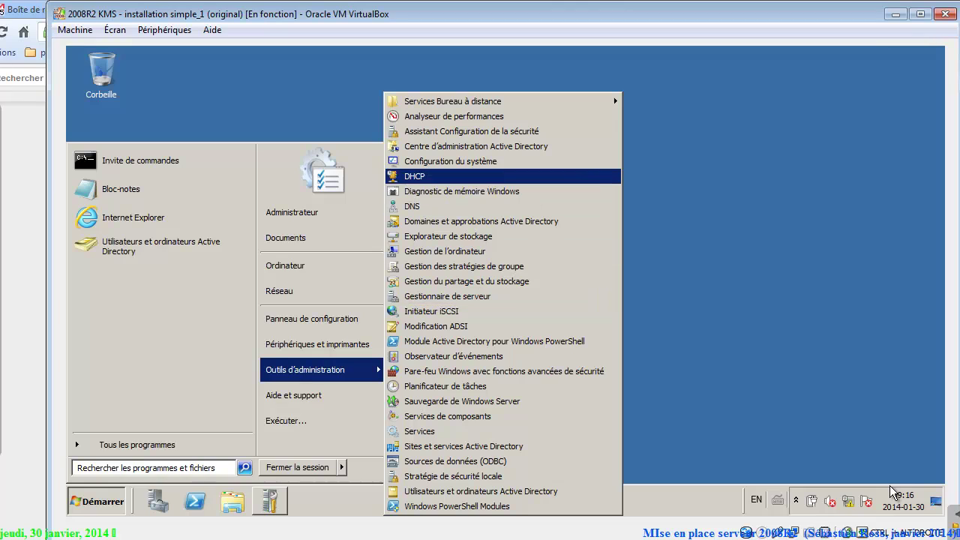
key("Return")
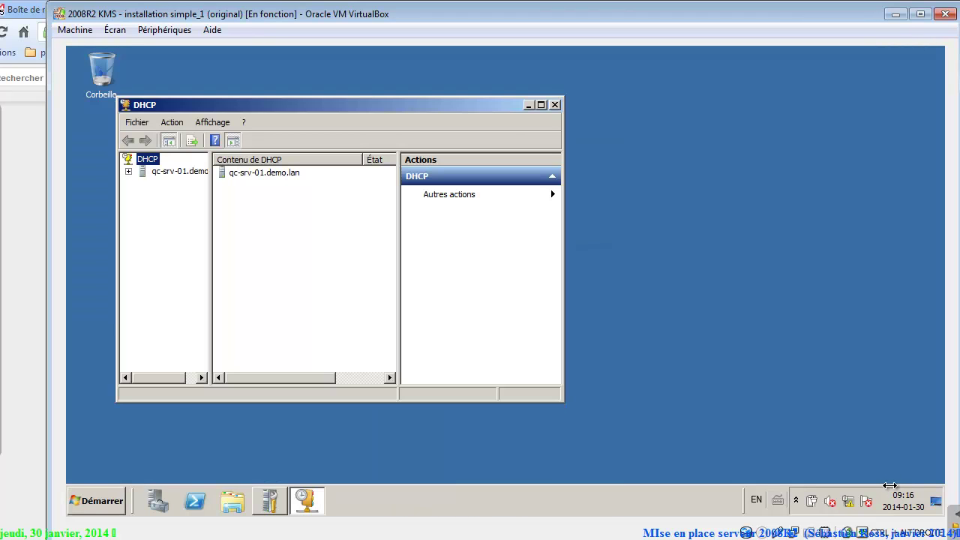
left_click_drag(210, 263, 322, 262)
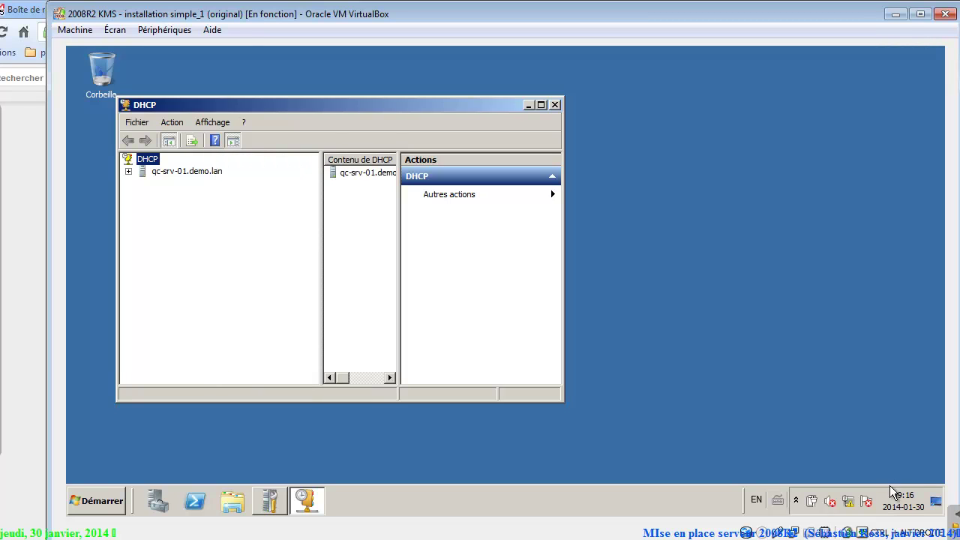
left_click_drag(888, 488, 888, 486)
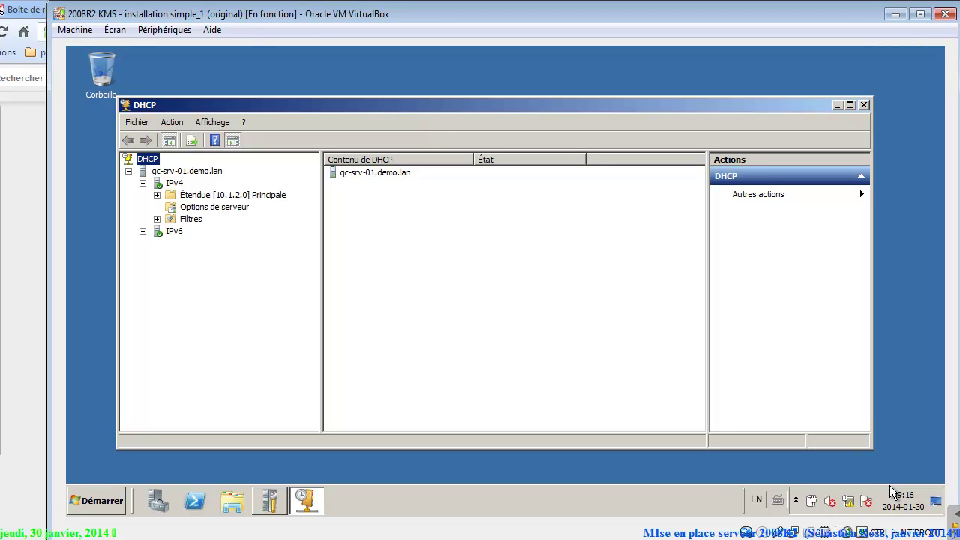
Set the Étendue [10.1.2.0] lease duration to 9 days and display its address pool.
left_click(156, 195)
left_click(233, 195)
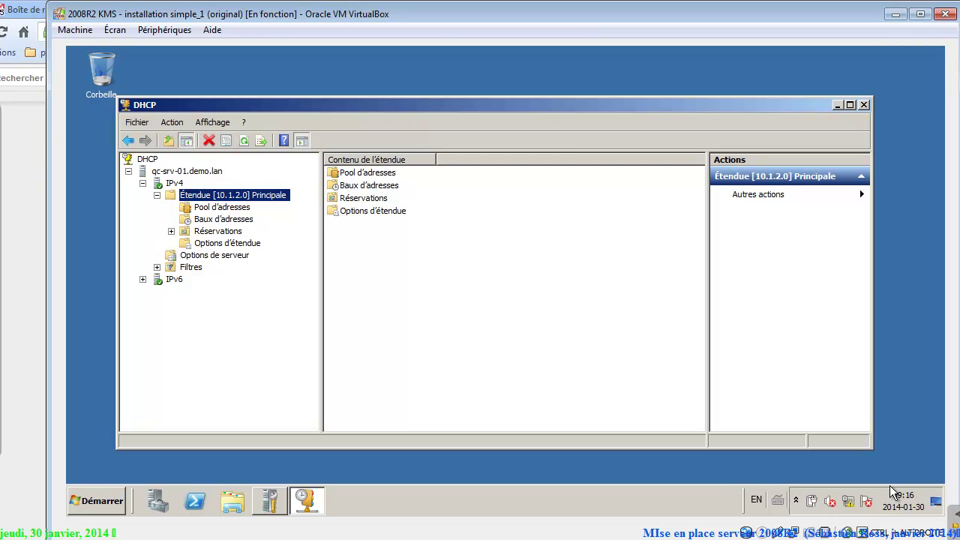
right_click(220, 194)
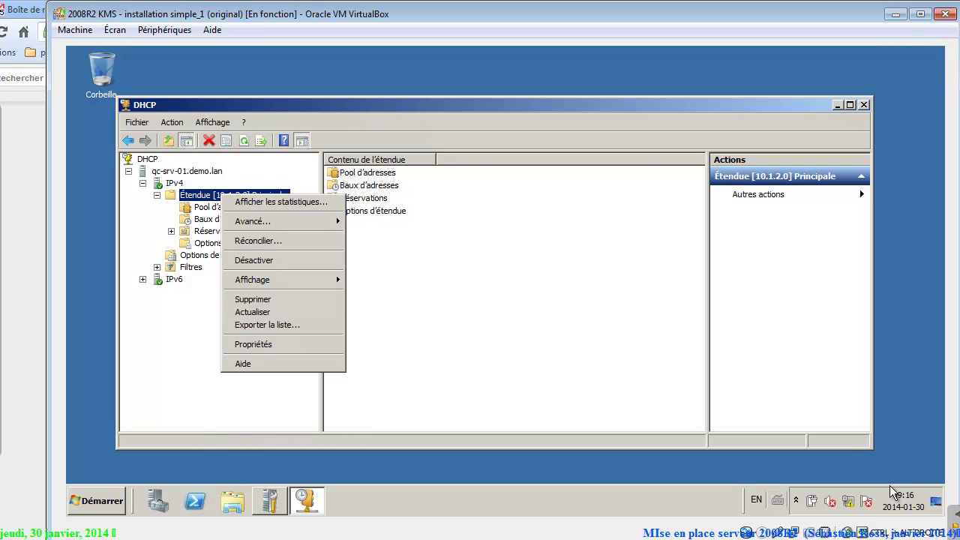
left_click(253, 344)
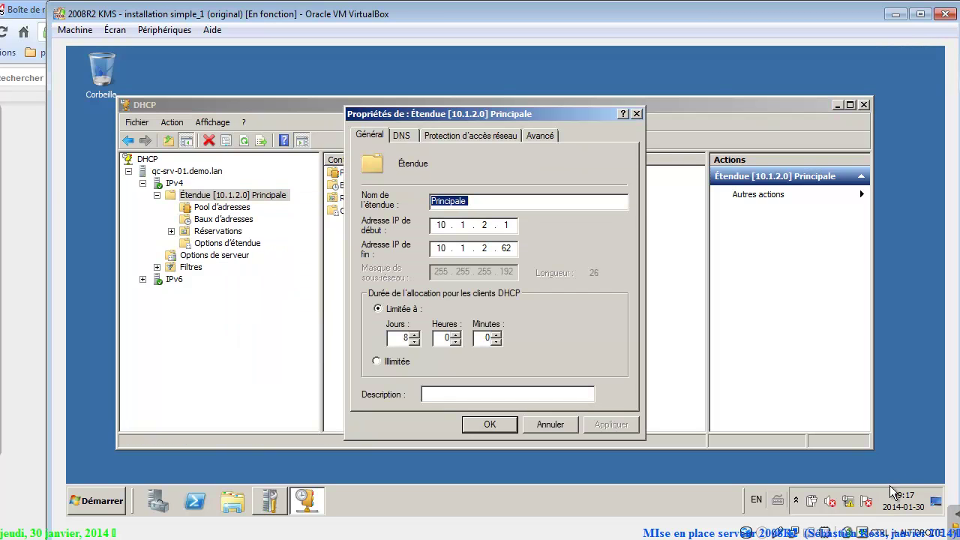
left_click(414, 335)
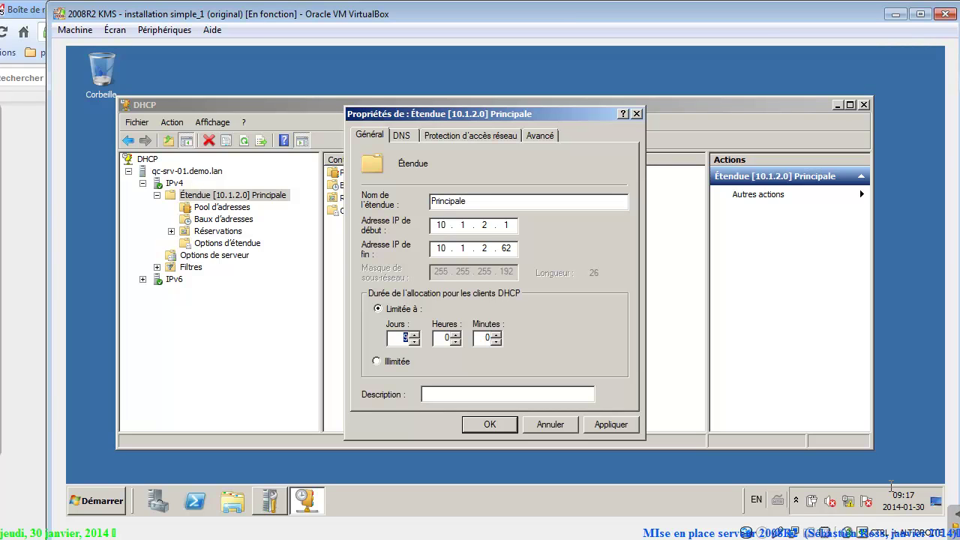
left_click(513, 248)
key("Return")
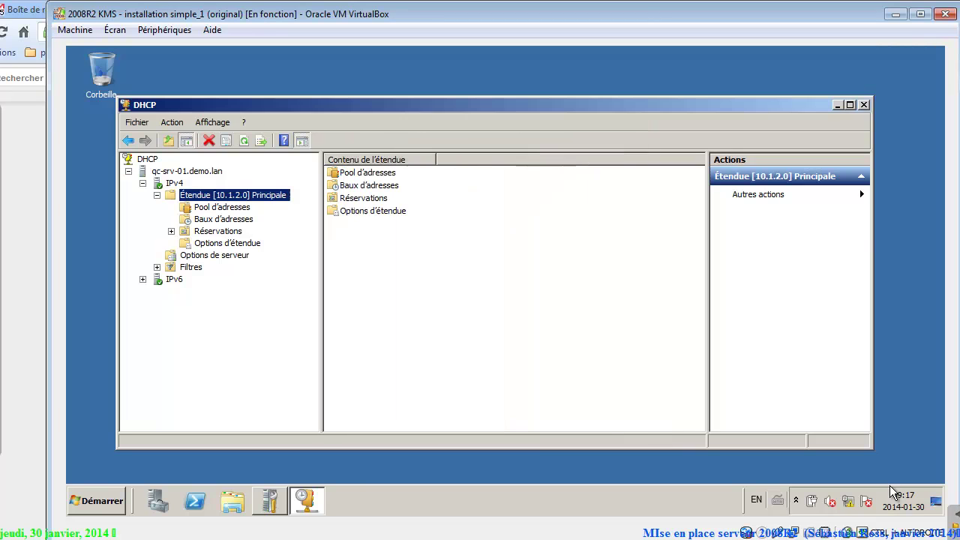
key("Down")
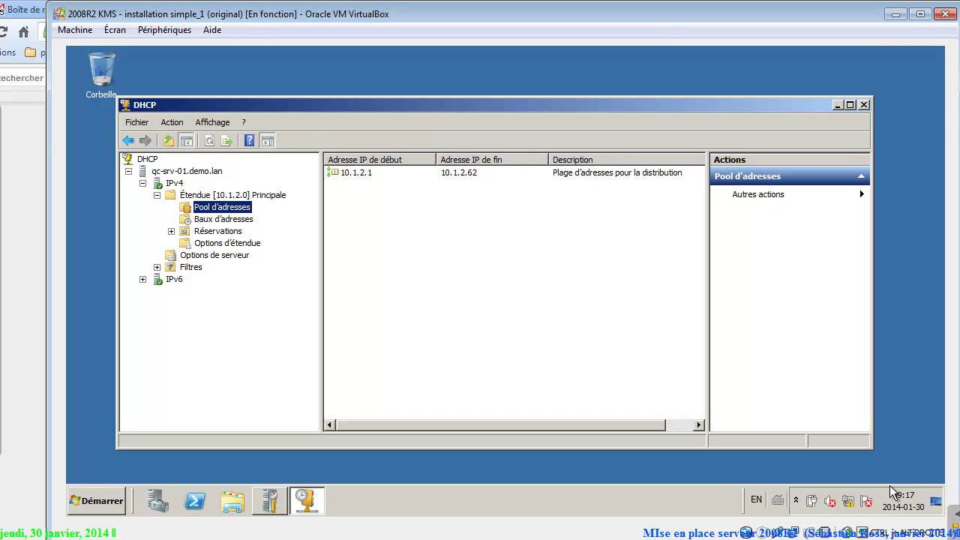
key("alt+Tab")
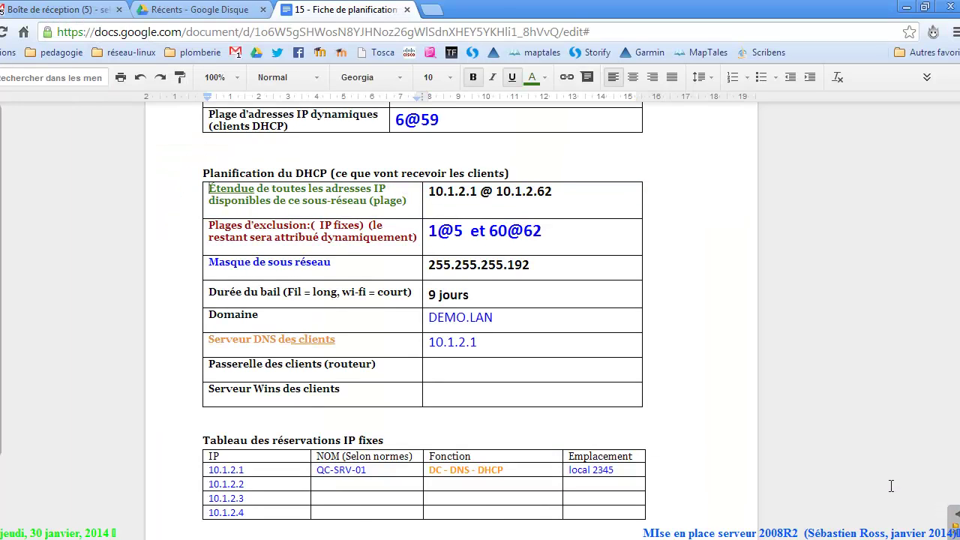
left_click_drag(428, 231, 486, 231)
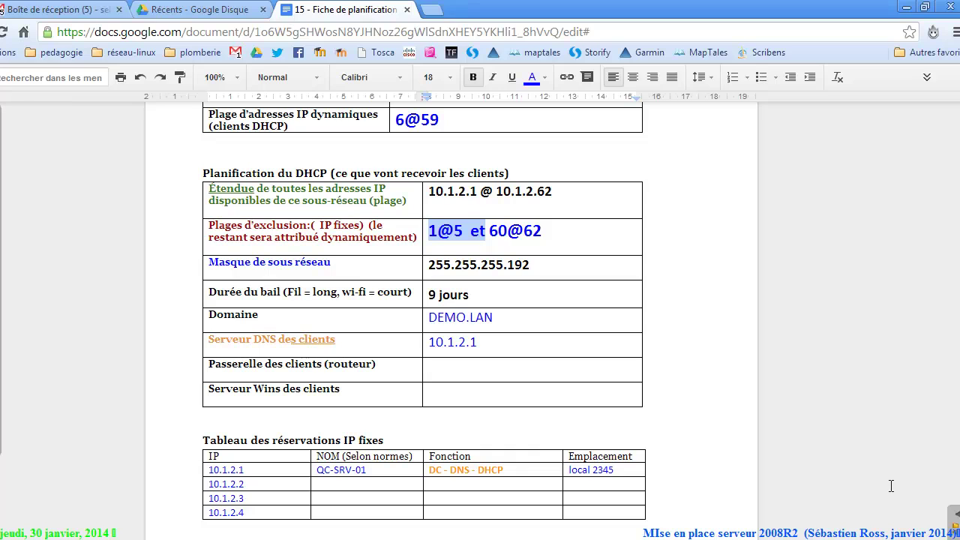
key("alt+Tab")
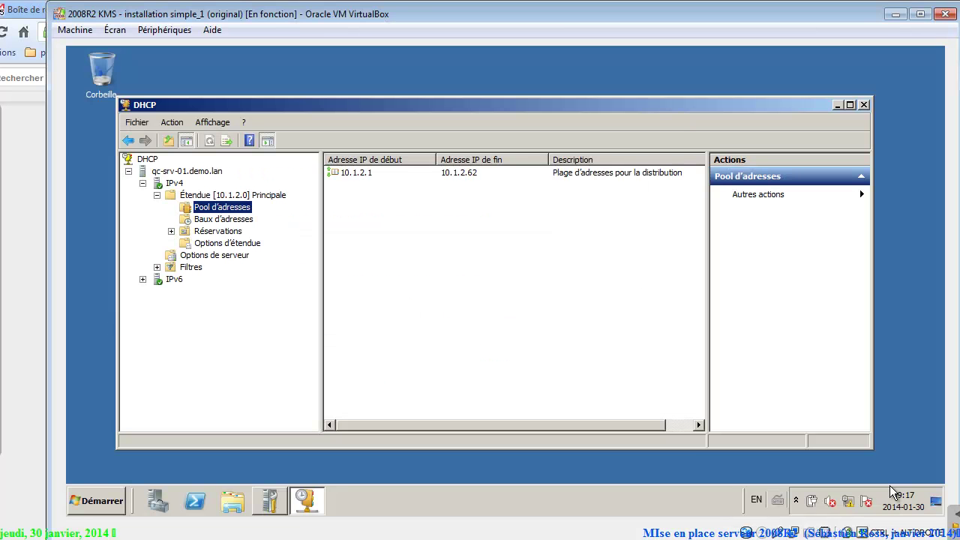
Add exclusion ranges 10.1.2.1–10.1.2.5 and 10.1.2.60–10.1.2.62 to the address pool.
right_click(346, 204)
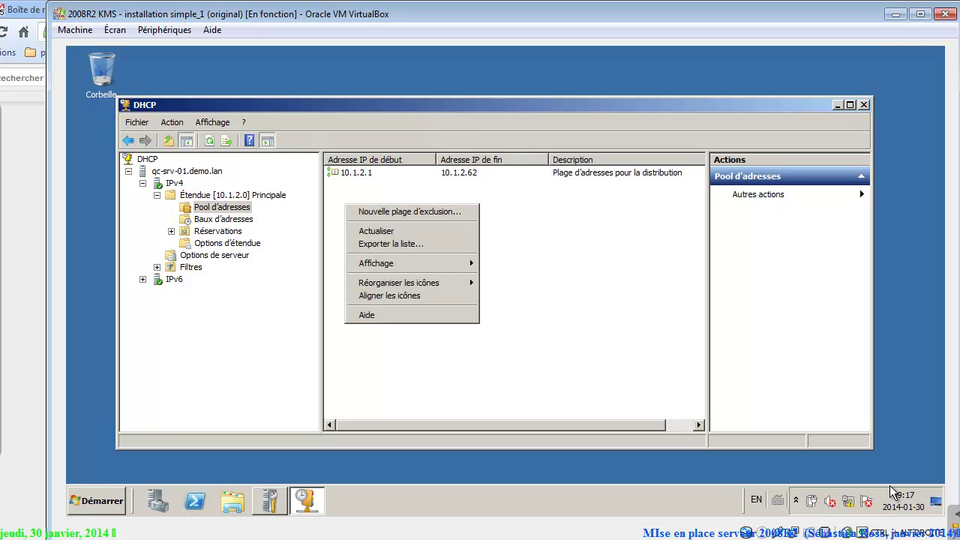
key("Down")
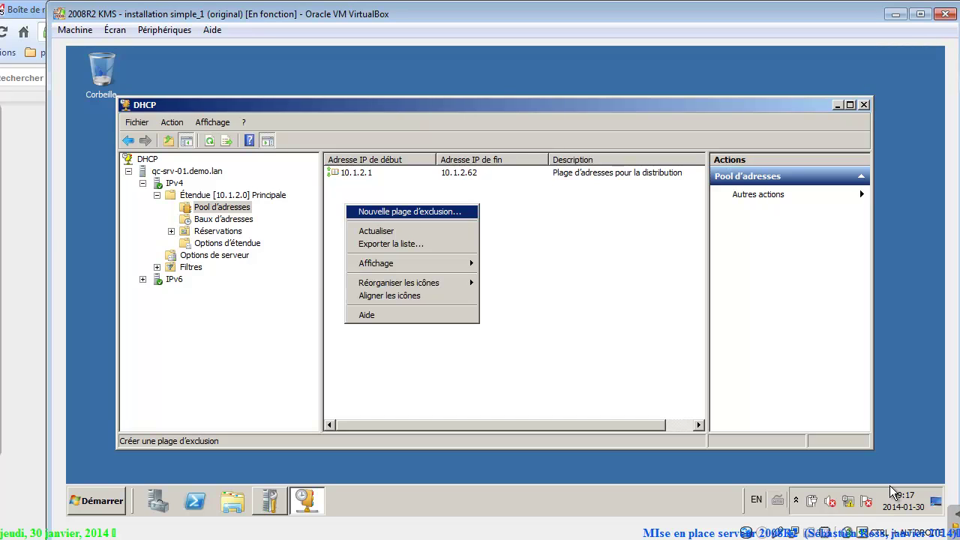
key("Return")
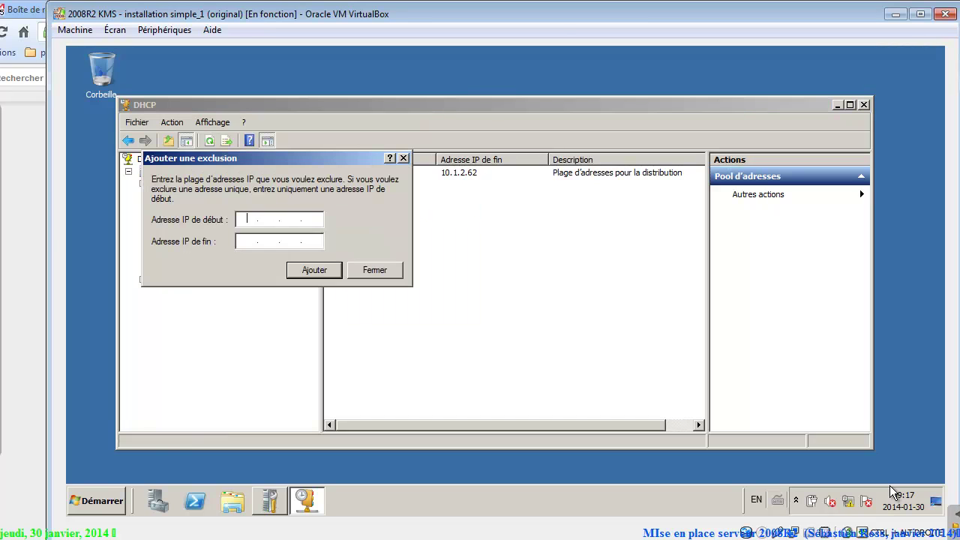
type("10.1.")
type("2")
type("10.1.2.5")
key("Return")
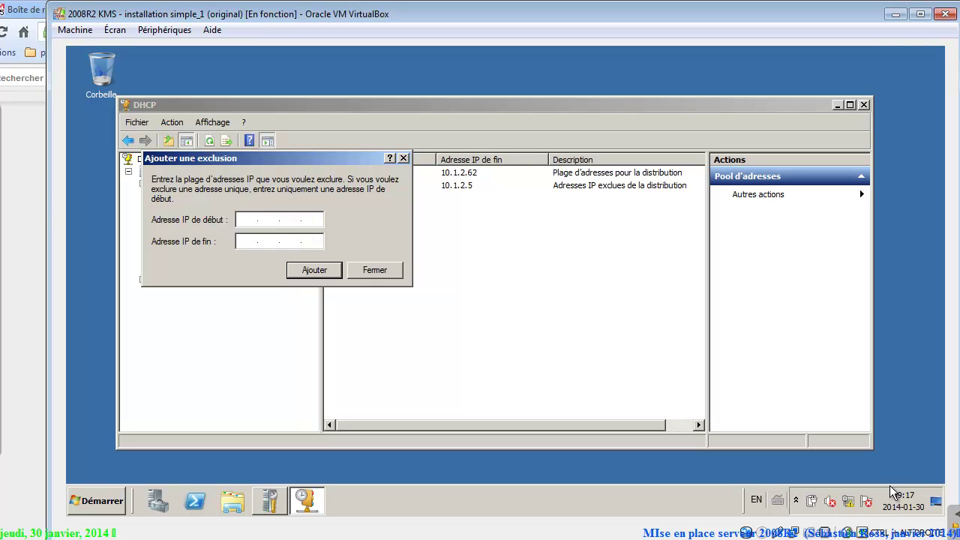
type("10.1.2.6010.1.2.62")
key("Return")
key("Tab")
key("Tab")
key("Tab")
key("Return")
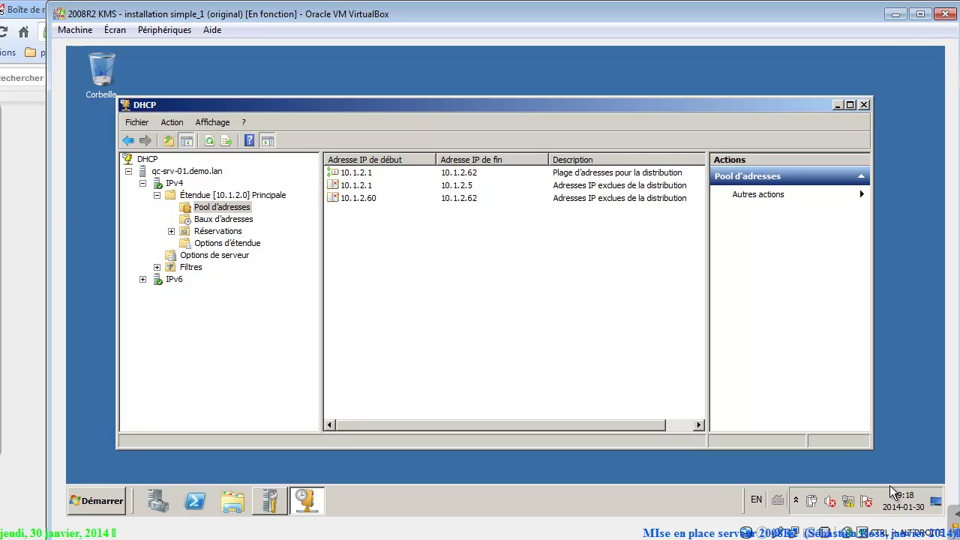
Add a third exclusion range 10.1.2.6–10.1.2.59 to the address pool.
right_click(479, 228)
key("Return")
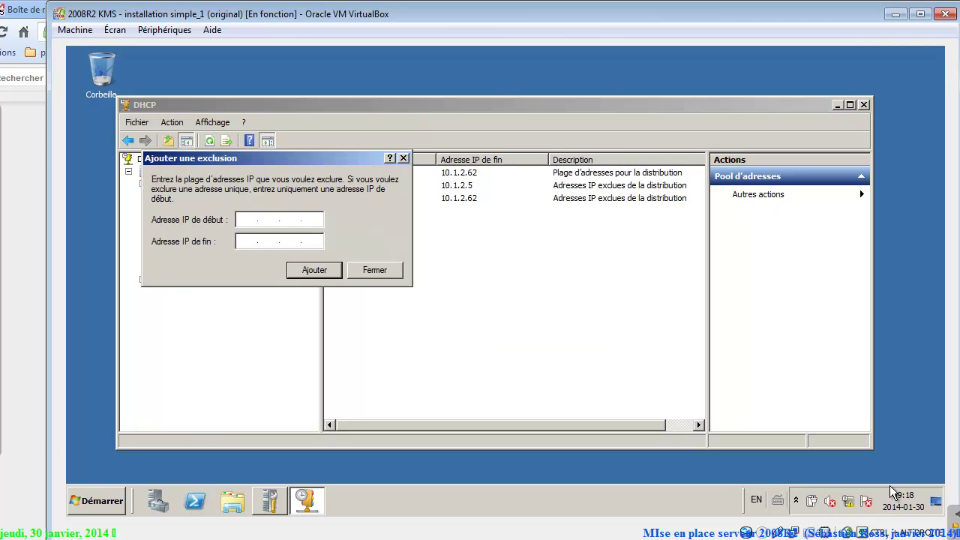
type("10.1.2.6")
left_click(248, 241)
type("10 . 1 . 2 . 59")
key("Return")
key("Escape")
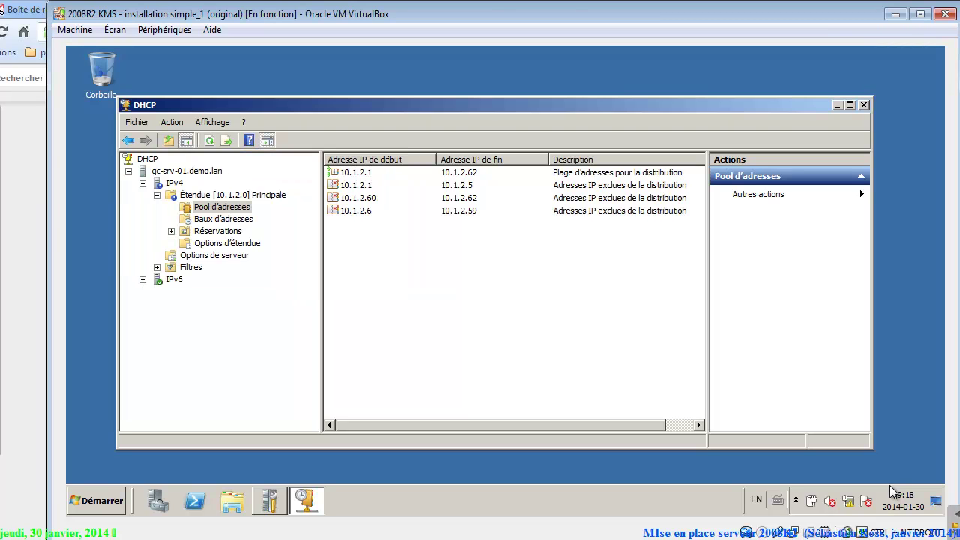
key("ctrl+alt+z")
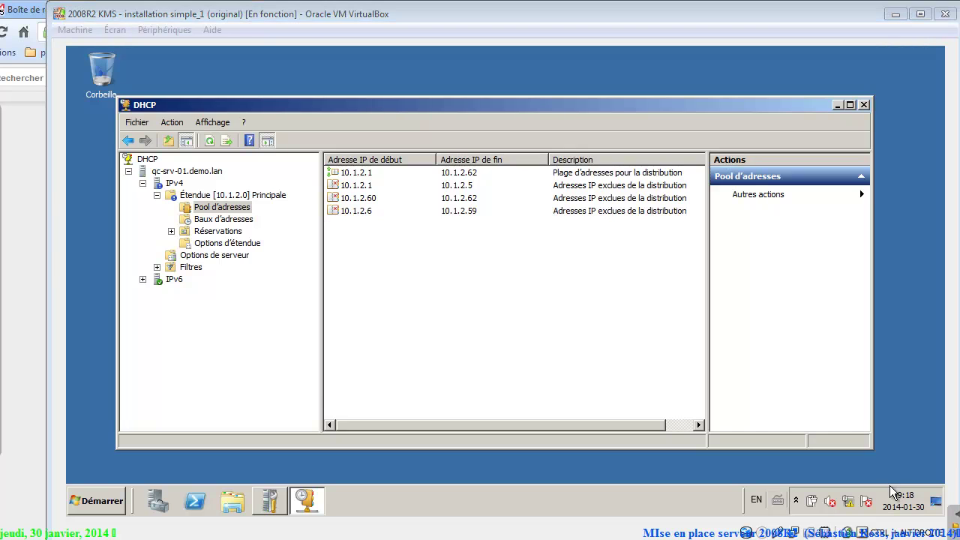
Delete the 10.1.2.6–10.1.2.59 exclusion range and confirm the removal.
key("Return")
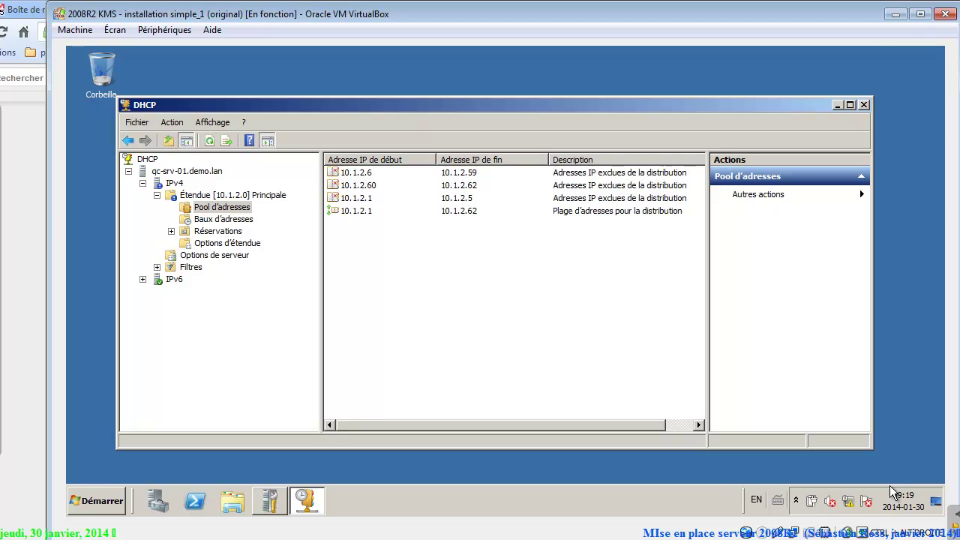
key("Tab")
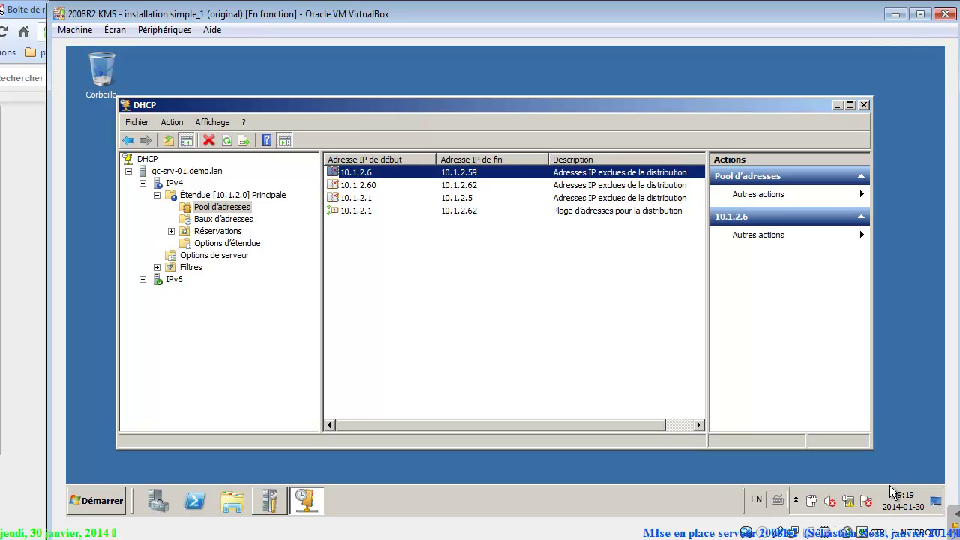
key("shift+F10")
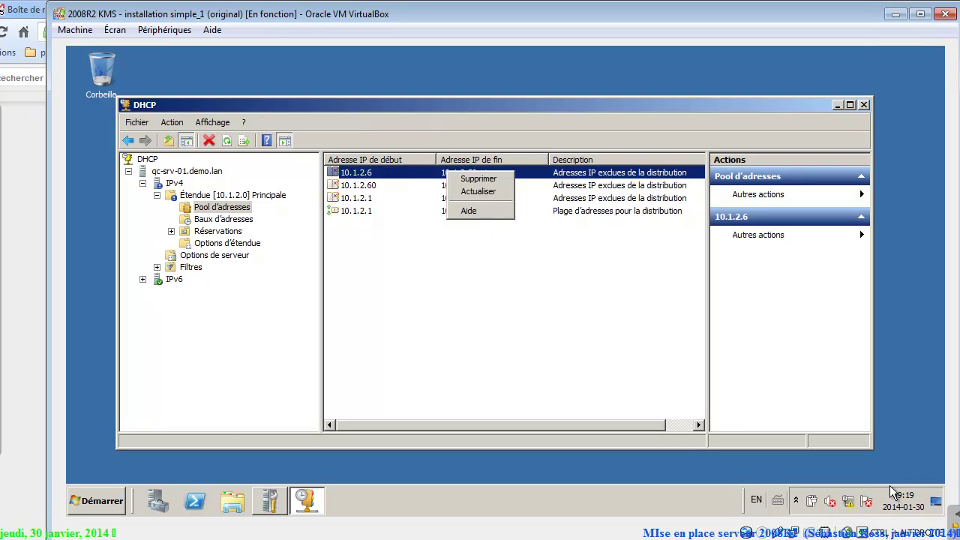
key("Down")
key("Return")
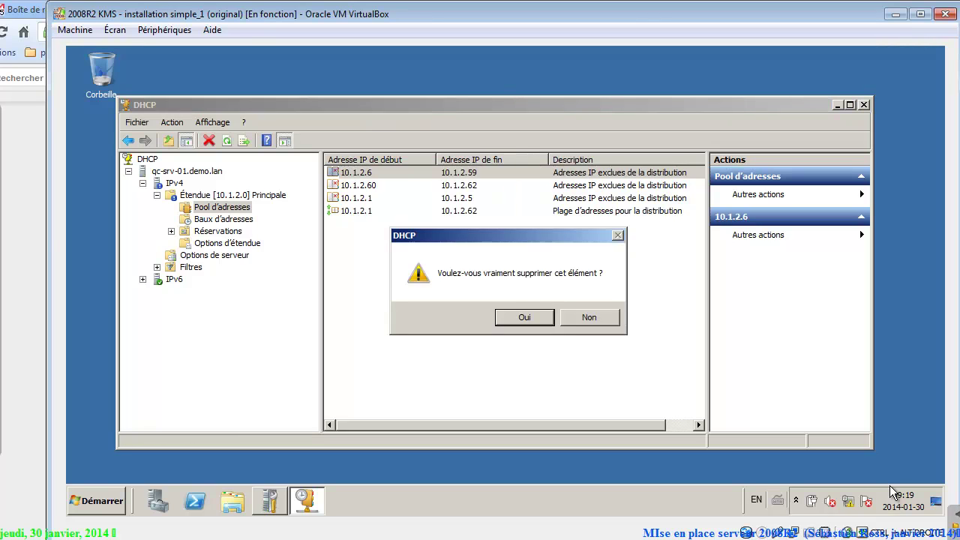
key("Return")
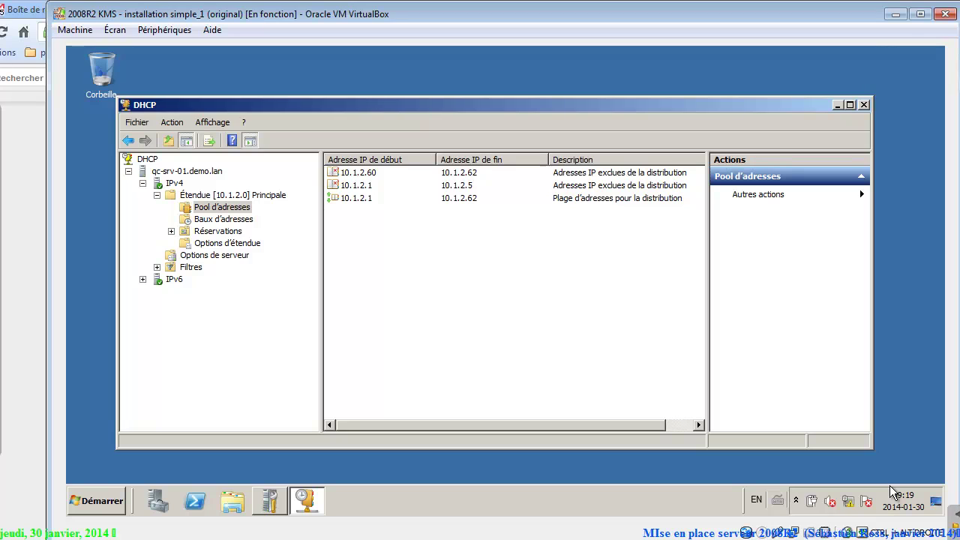
Attempt to delete the 006 DNS Servers option from the scope options and acknowledge the message.
key("Down")
key("Down")
key("Down")
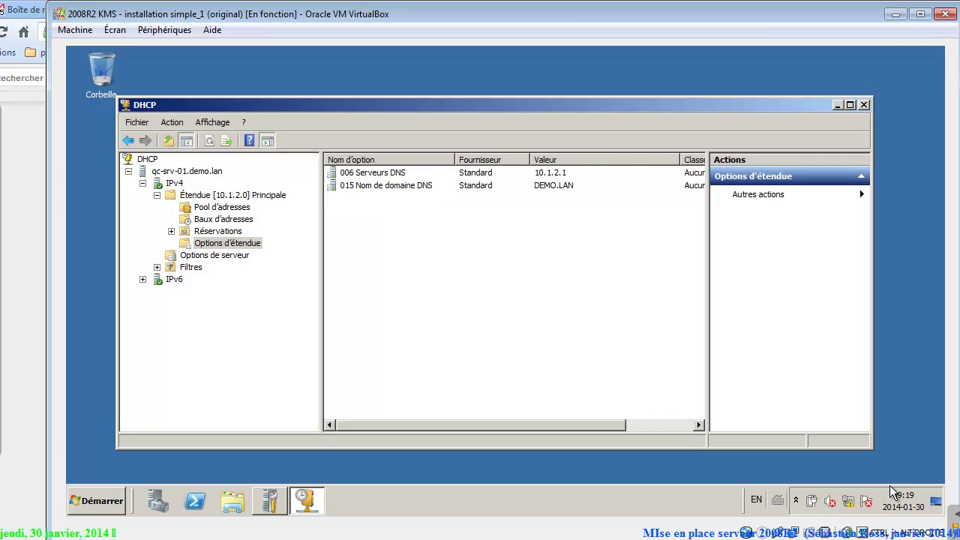
key("Tab")
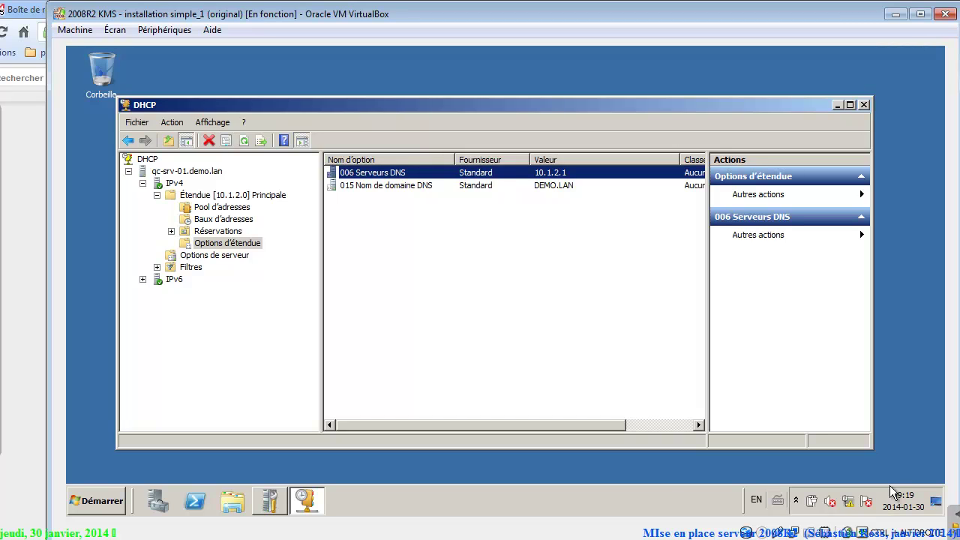
key("Down")
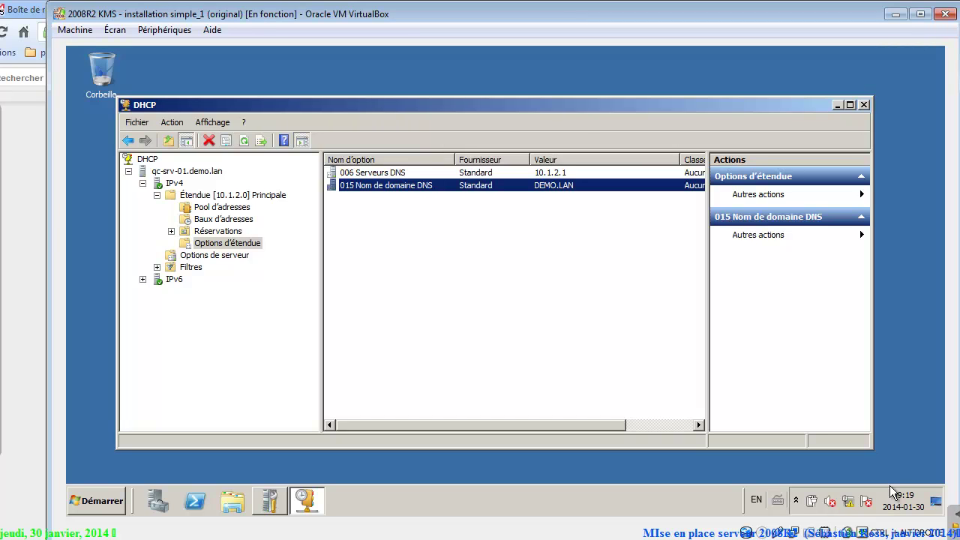
key("Up")
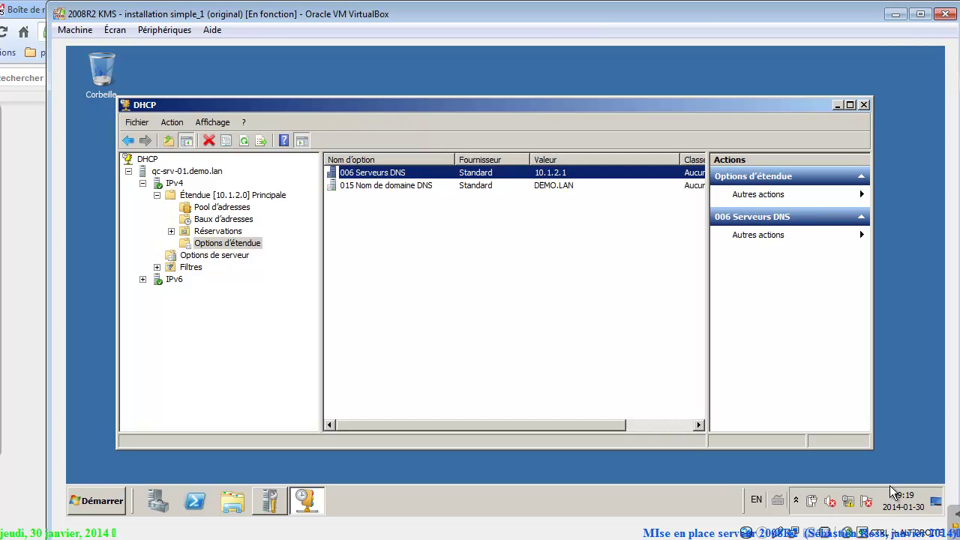
key("shift+F10")
key("Down")
key("Return")
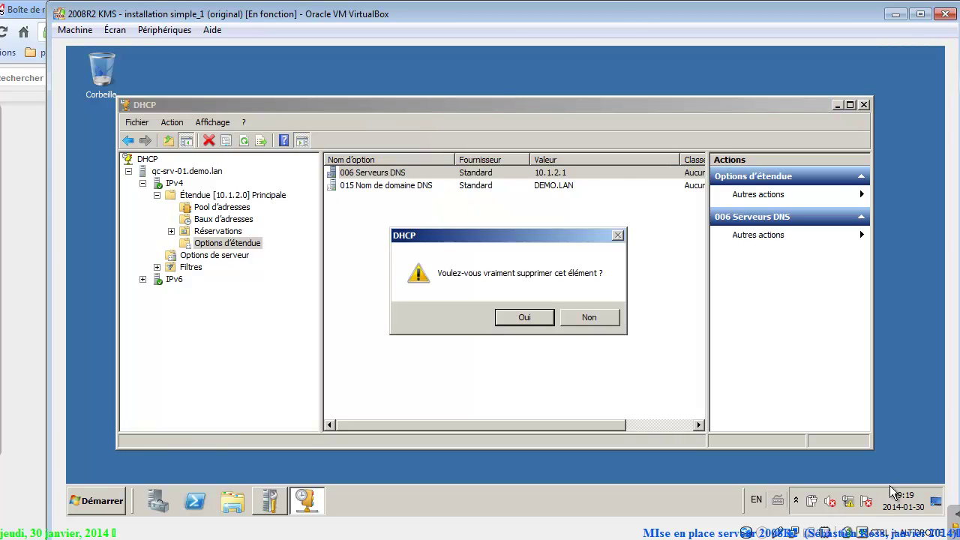
key("Return")
key("Return")
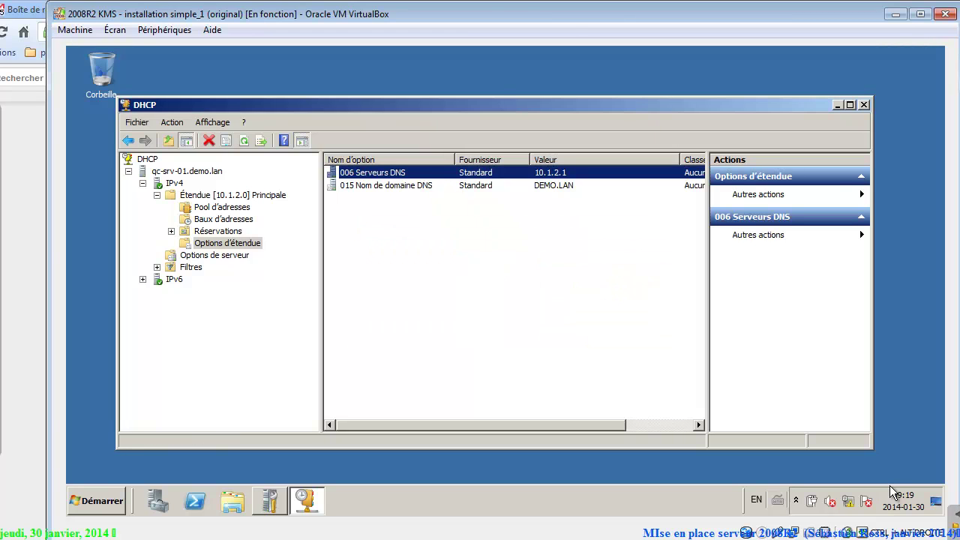
key("Tab")
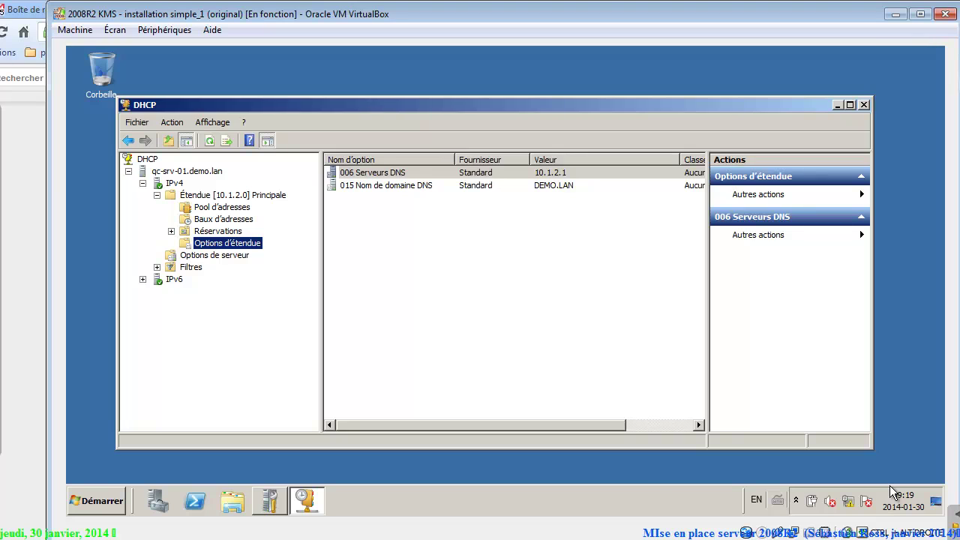
Delete the 006 DNS Servers option from the server-wide options.
key("Down")
key("Tab")
key("shift+F10")
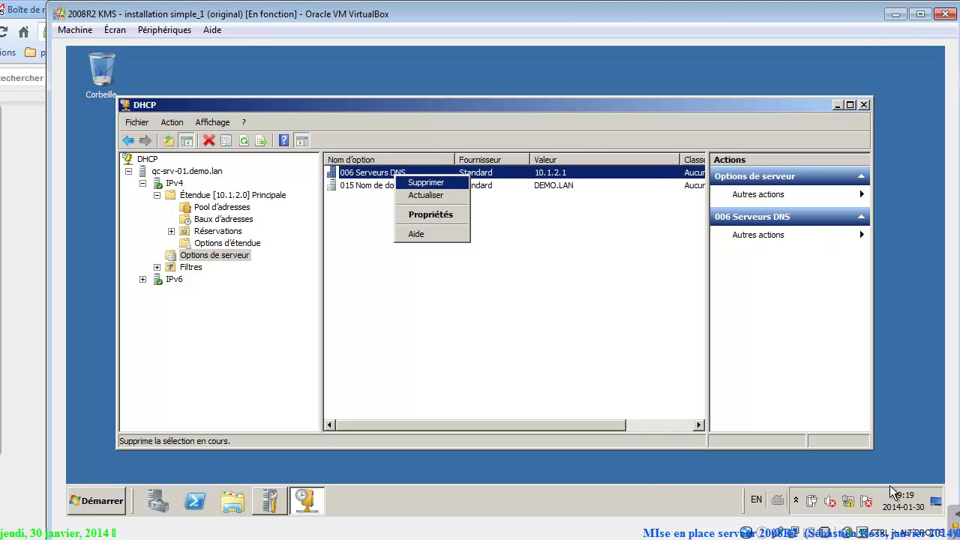
key("Return")
key("Return")
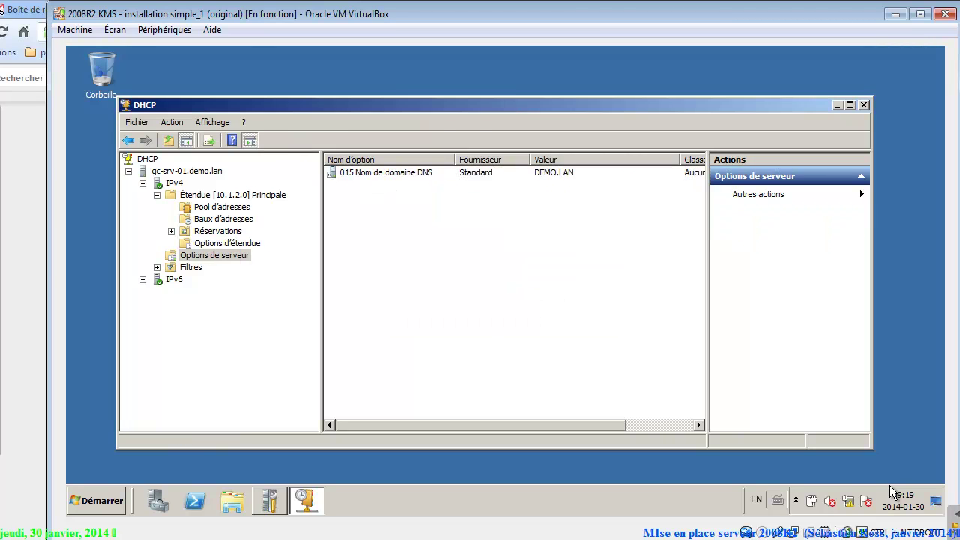
key("Up")
key("shift+F10")
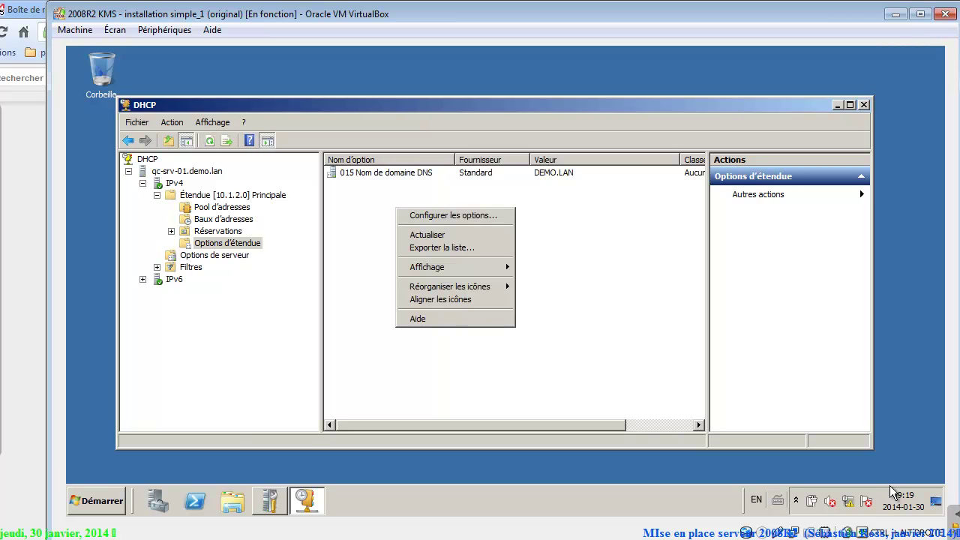
key("Down")
Enable the scope's 006 DNS Servers option with address 10.1.2.1 and apply it.
key("Return")
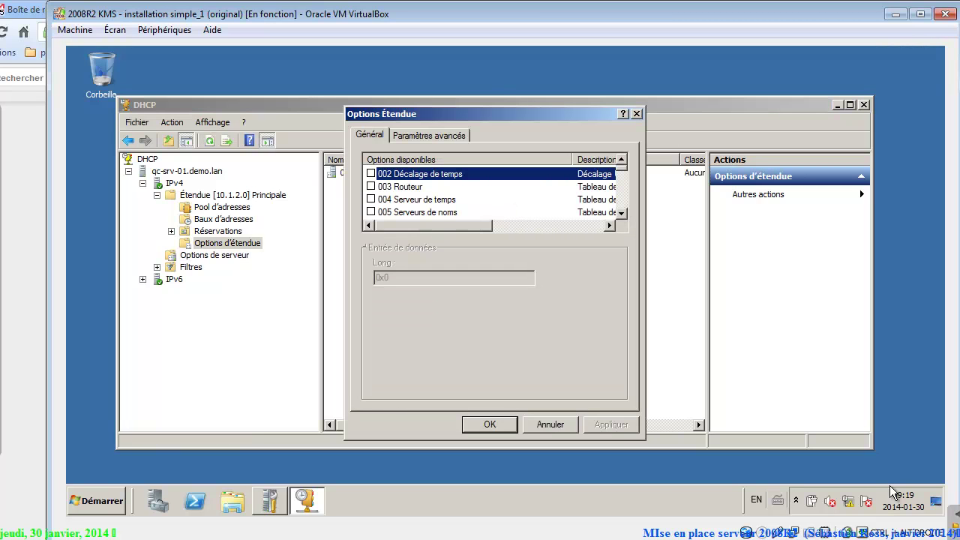
scroll(893, 492, "down", 2)
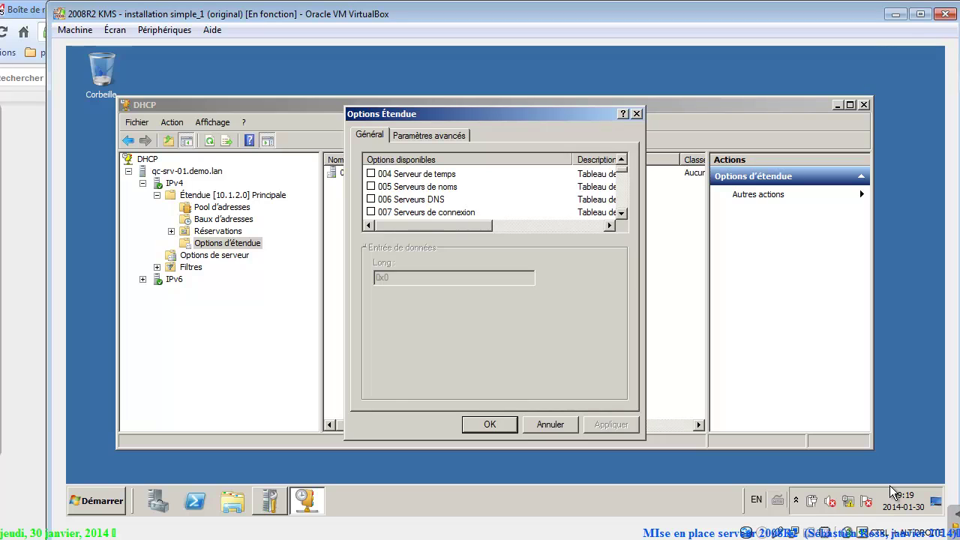
left_click(371, 199)
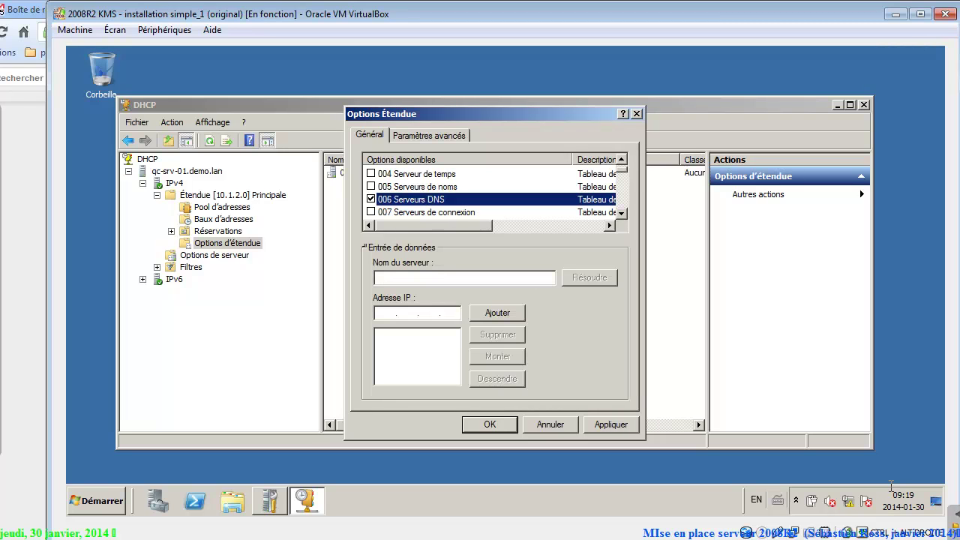
left_click(397, 313)
type("10.1.2.1")
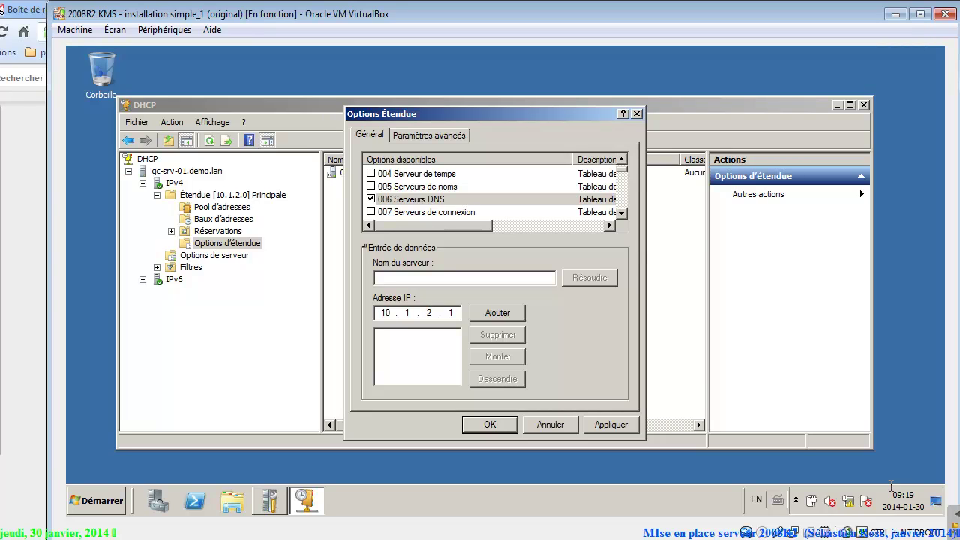
left_click(497, 313)
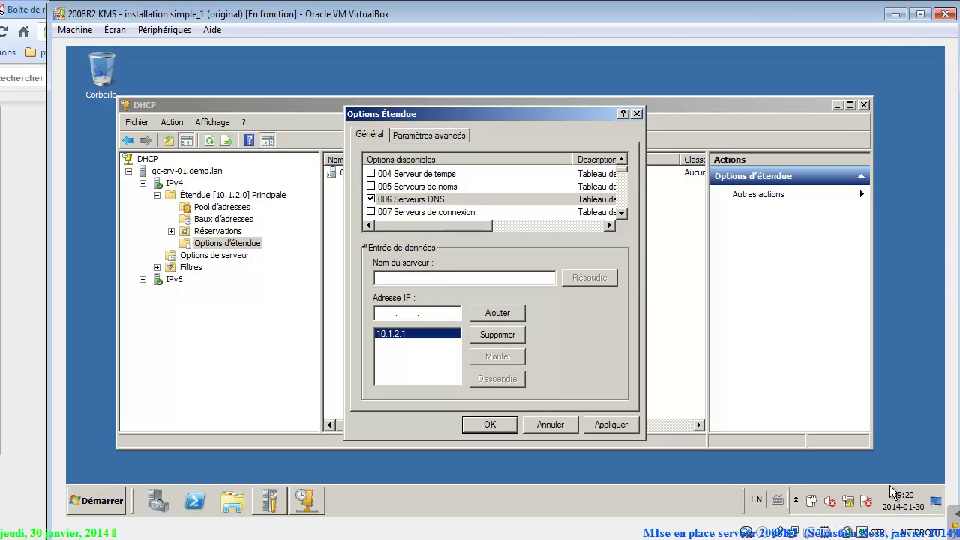
key("Return")
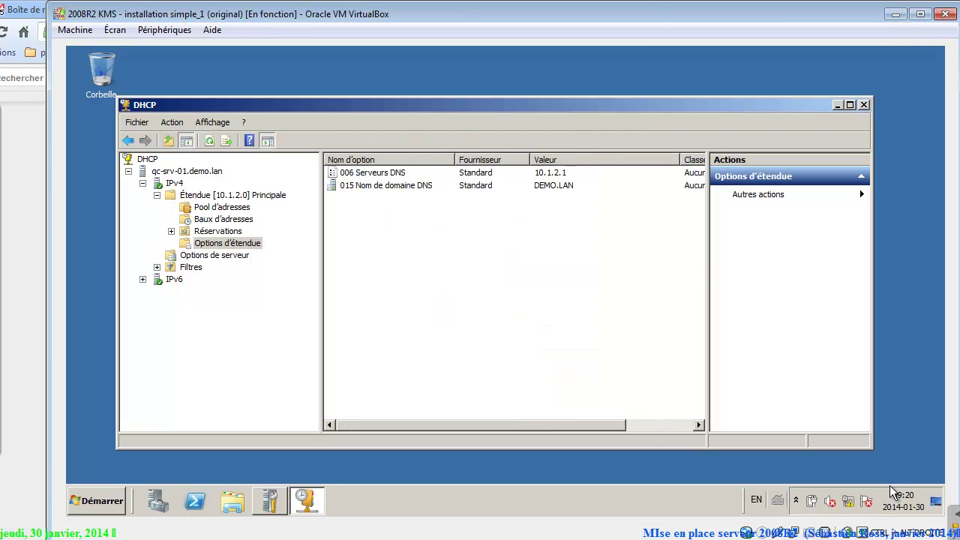
key("Down")
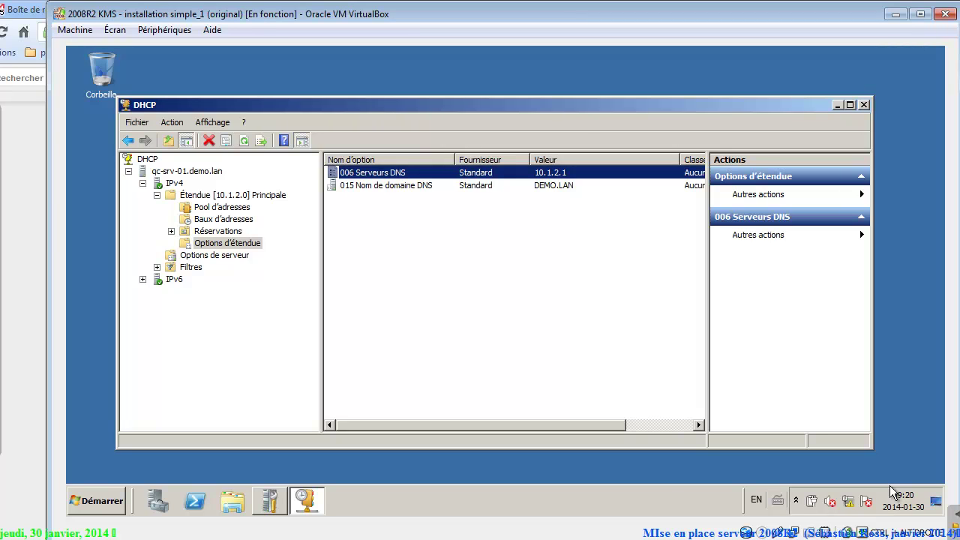
Delete the Étendue [10.1.2.0] Principale scope and confirm.
key("Tab")
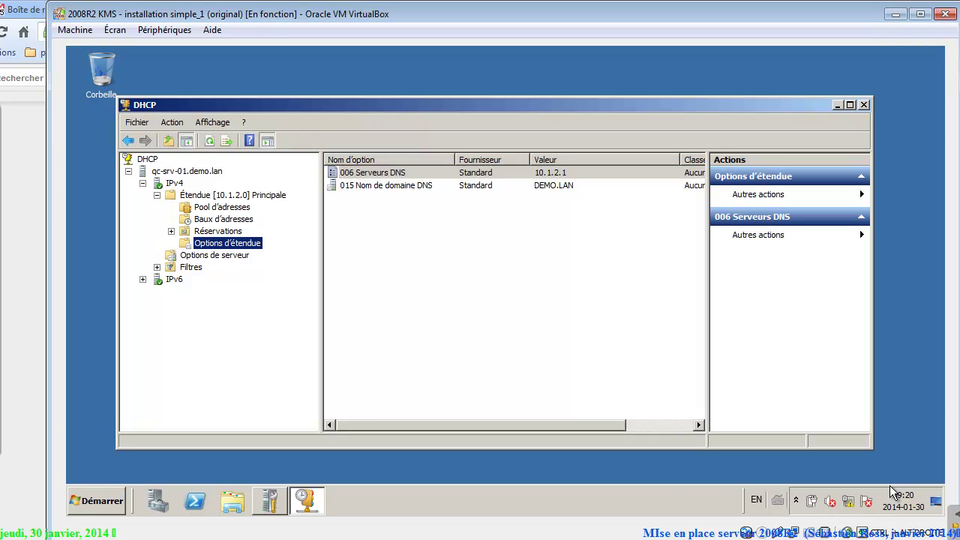
key("Down")
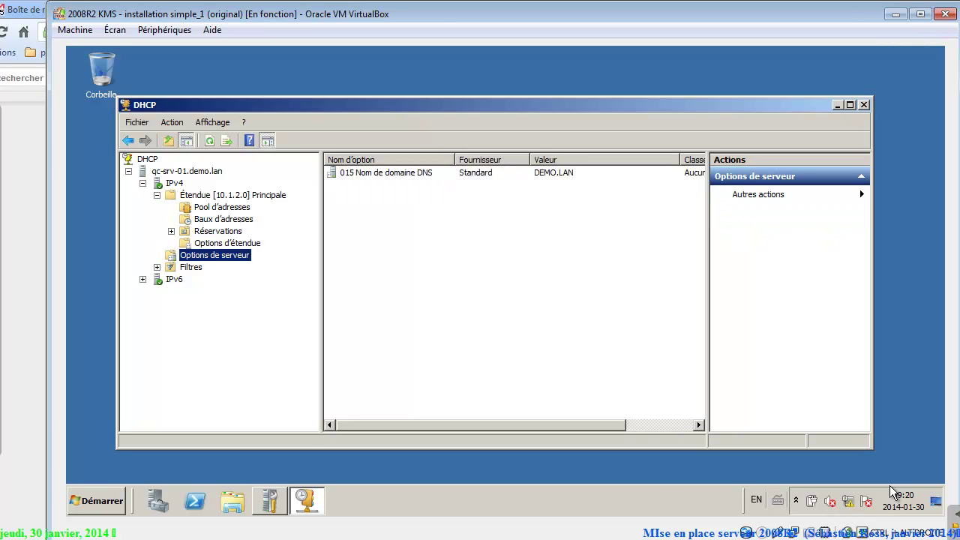
key("Up")
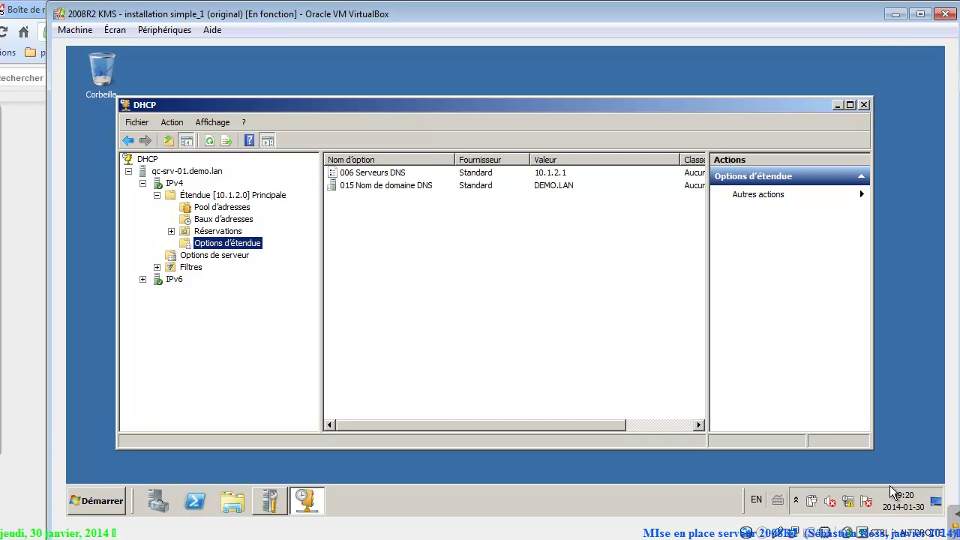
key("Left")
key("shift+F10")
key("Down")
key("Down")
key("Down")
key("Down")
key("Down")
key("Down")
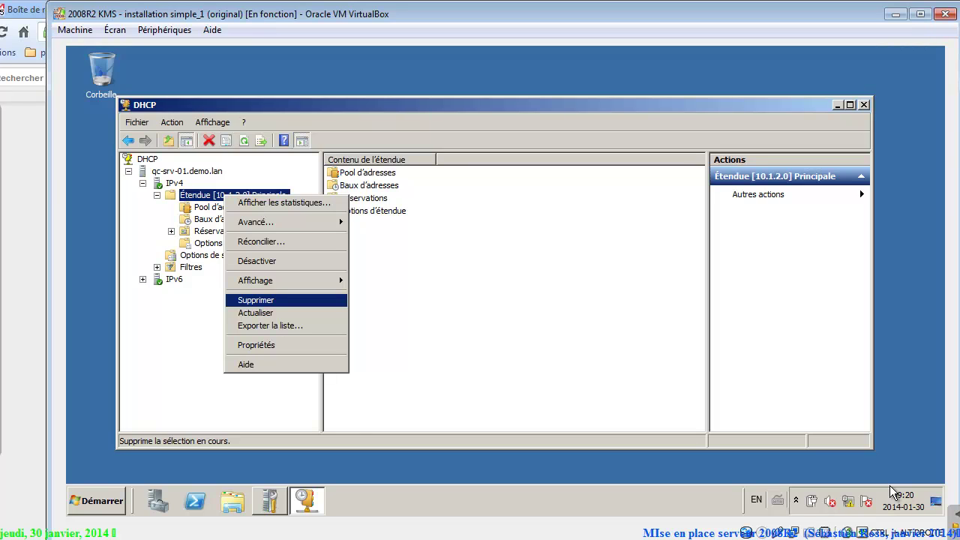
key("Up")
key("Escape")
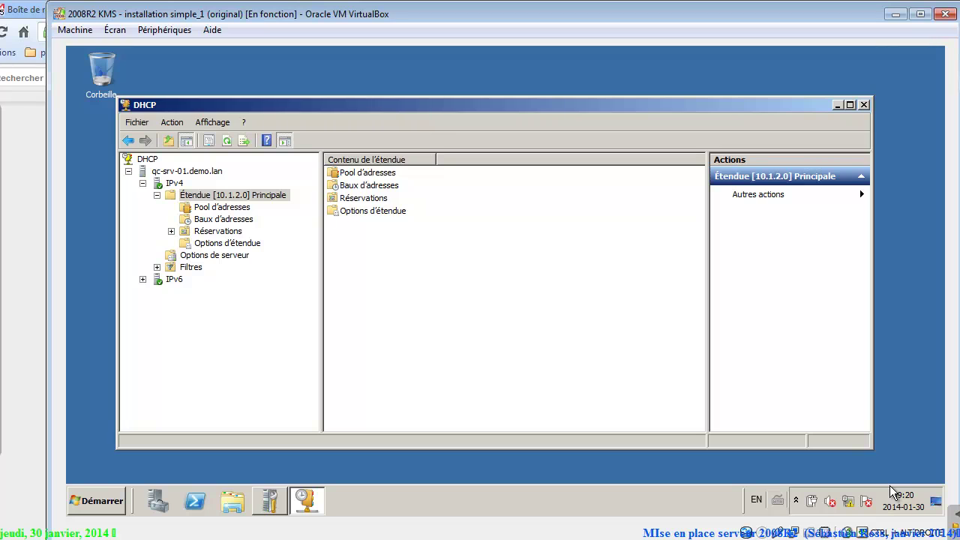
key("shift+F10")
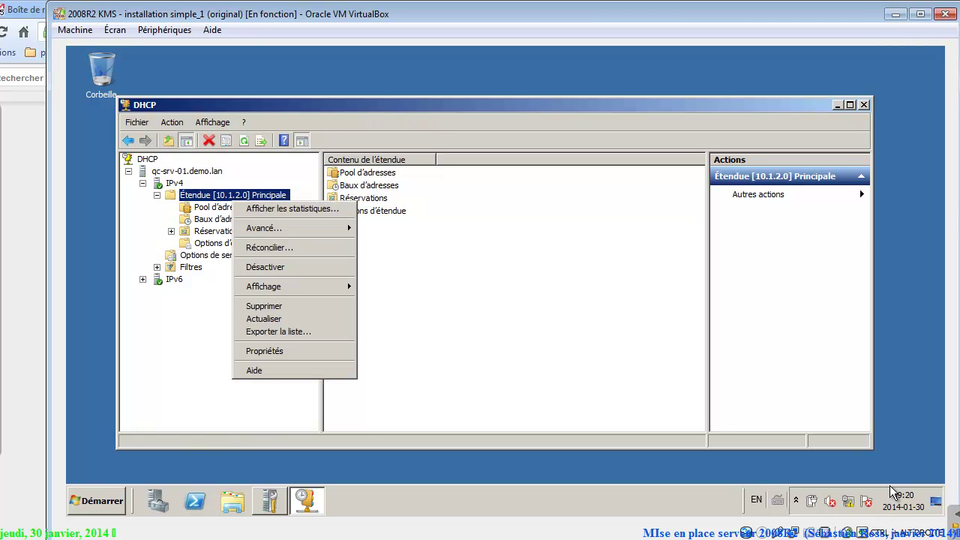
key("Down")
key("Down")
key("Down")
key("Down")
key("Down")
key("Down")
key("Return")
key("o")
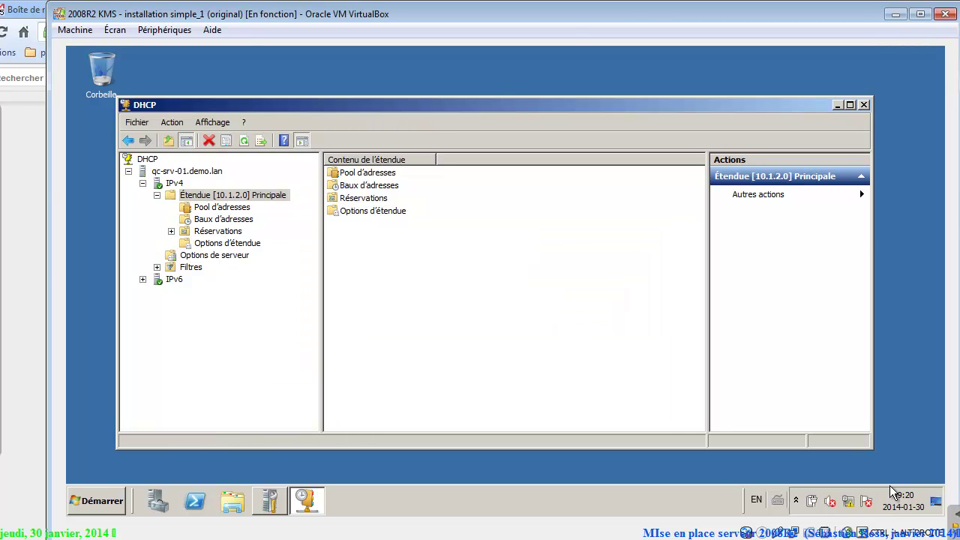
Delete the server's 015 DNS domain name option and begin a new IPv4 scope.
key("Down")
key("Tab")
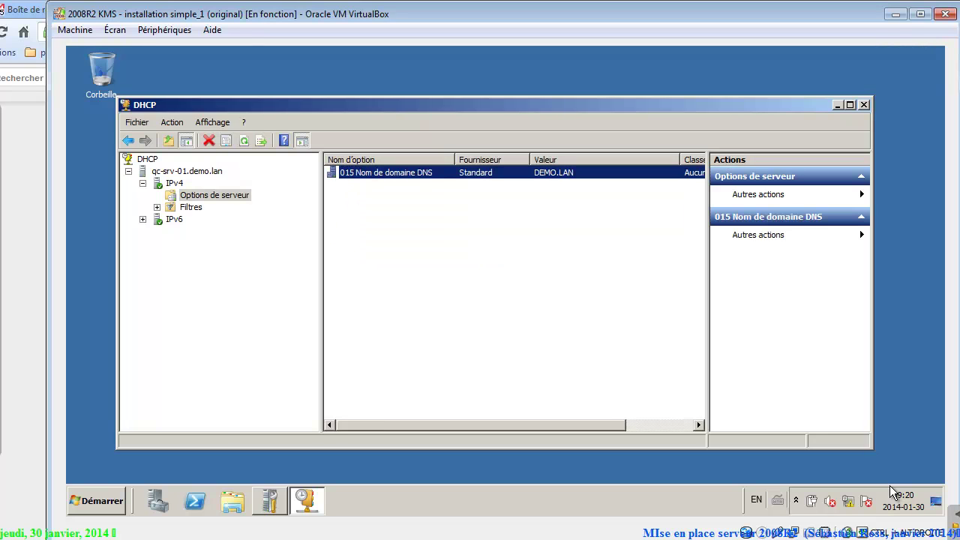
key("shift+F10")
key("Down")
key("Return")
key("Return")
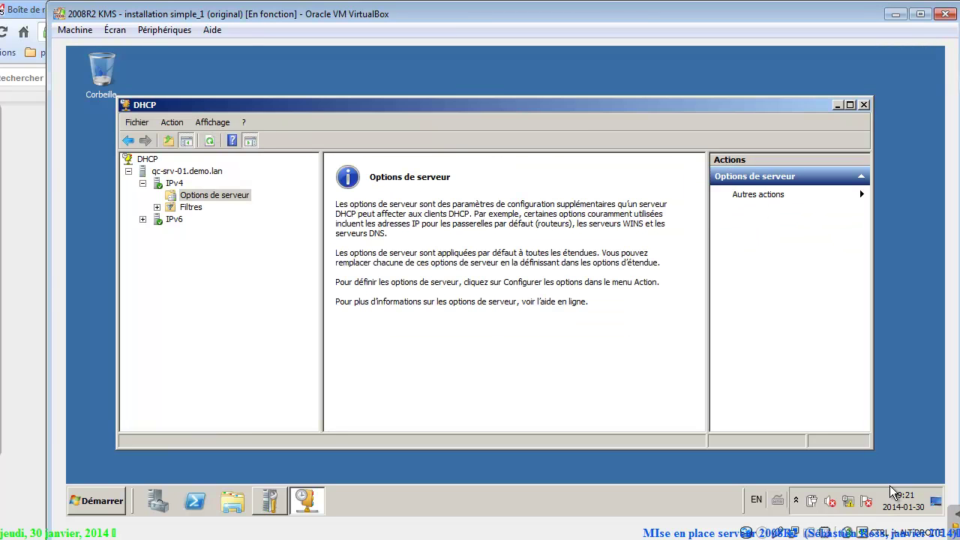
key("Up")
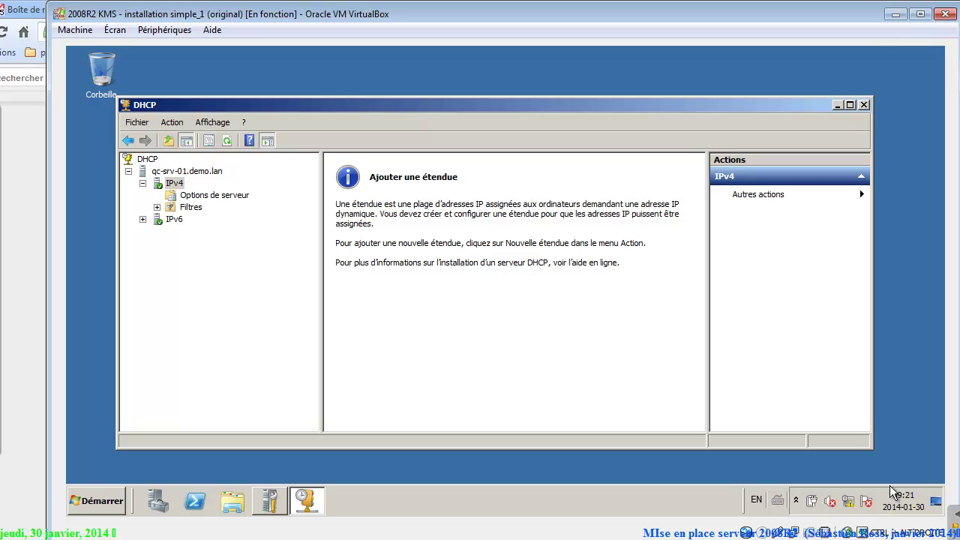
key("shift+F10")
key("Down")
Start the New Scope wizard and name the scope DEMO.
key("Return")
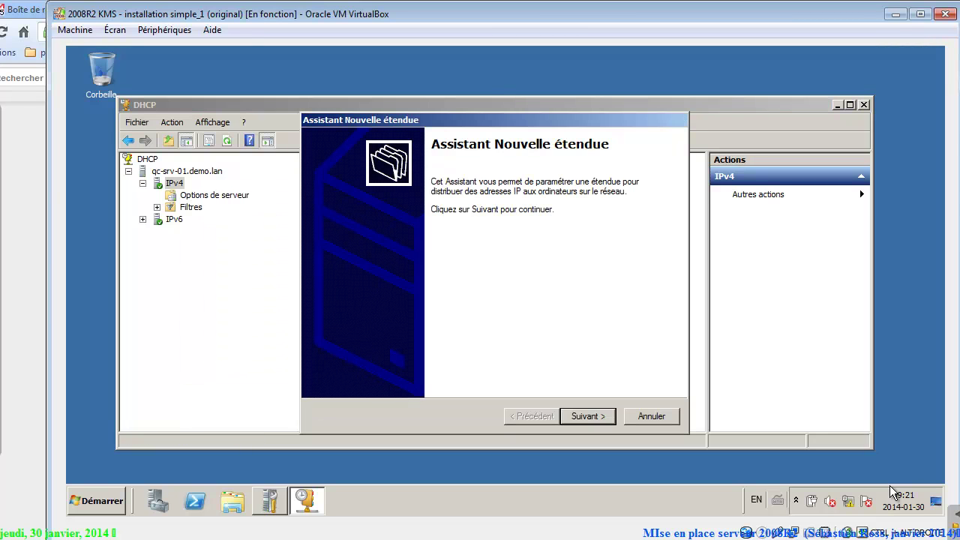
key("Return")
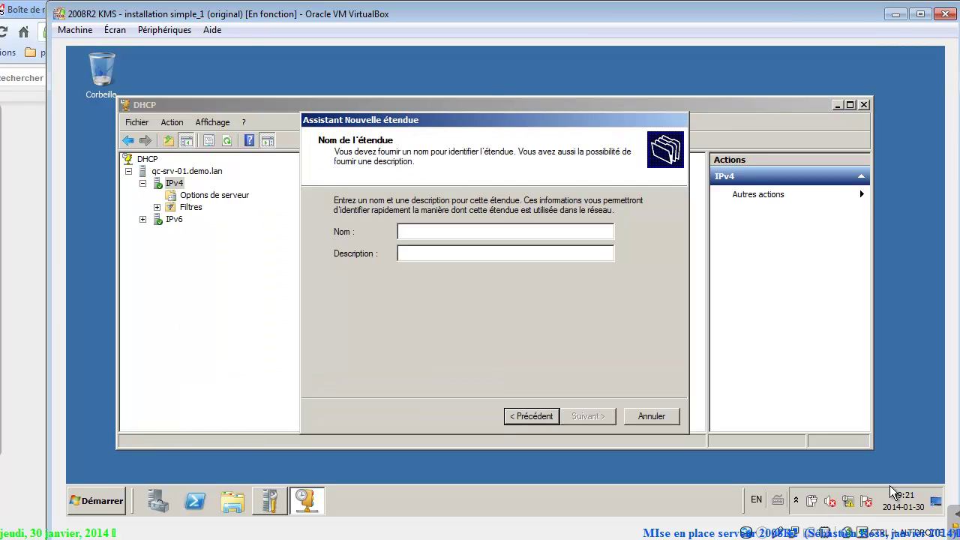
type("DEMO")
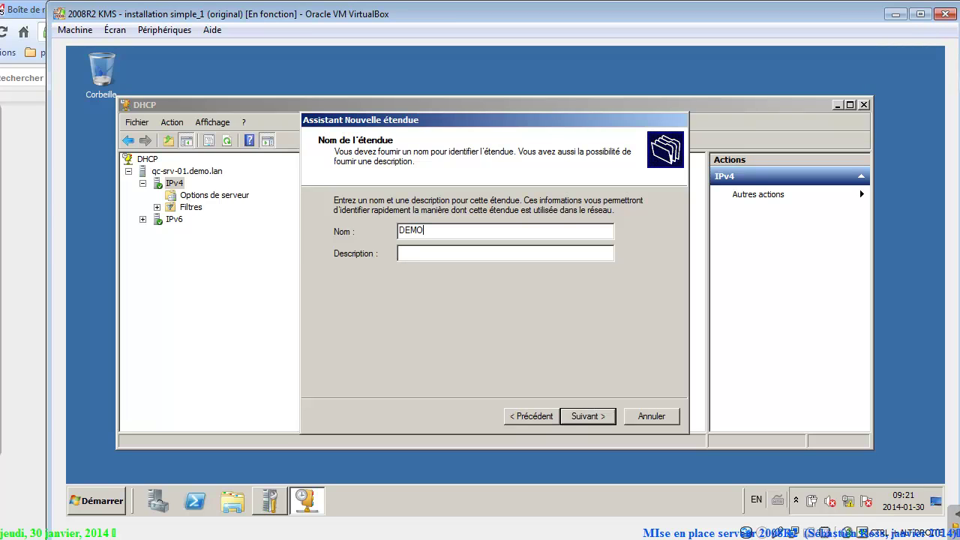
key("Return")
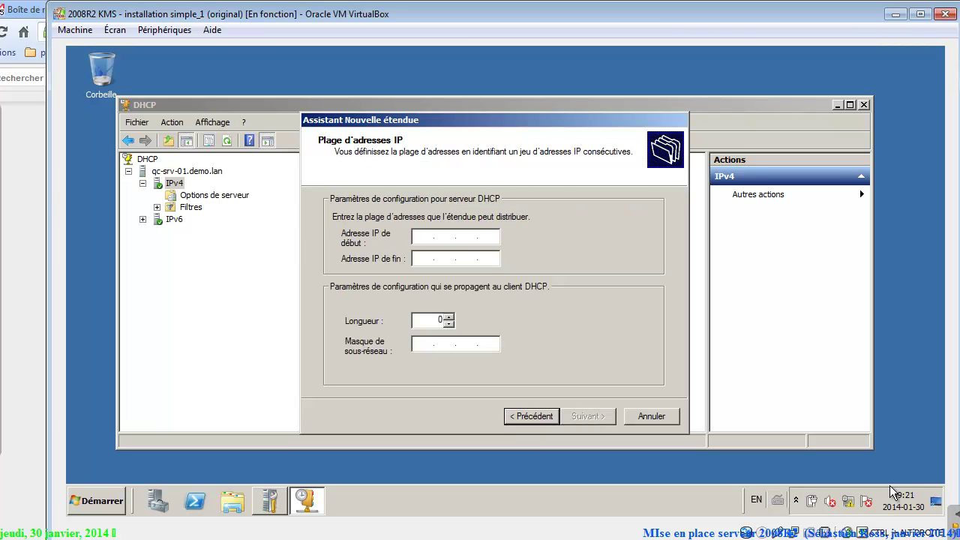
Set the scope range 10.1.2.1 to 10.1.2.62 with prefix length 26 (255.255.255.192).
type("10.1.2.1")
key("Tab")
type("10.")
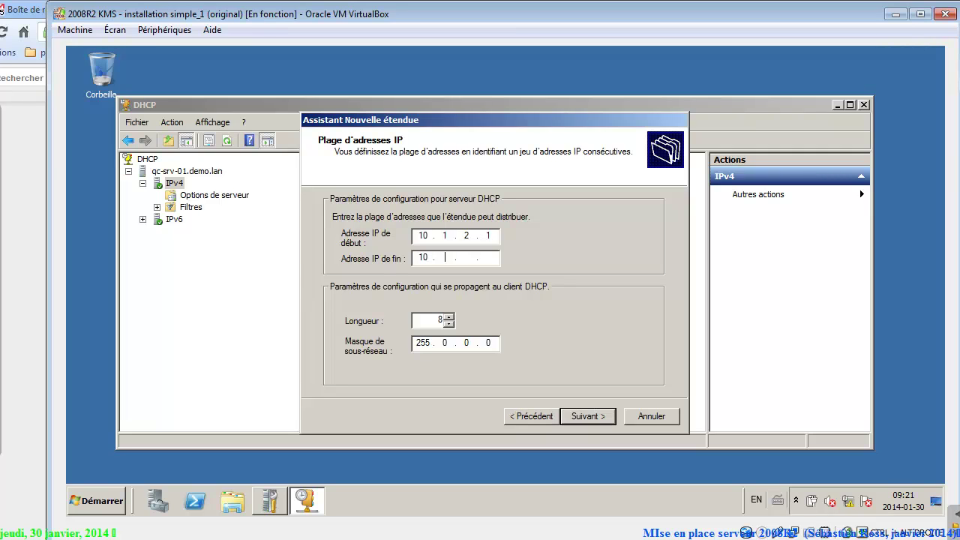
type("1.2.62")
key("BackSpace")
type("26")
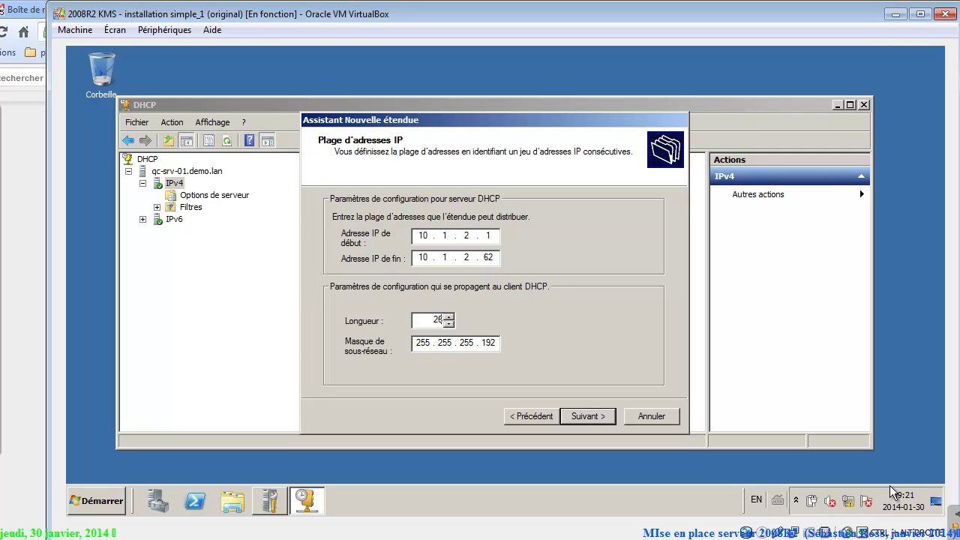
key("Return")
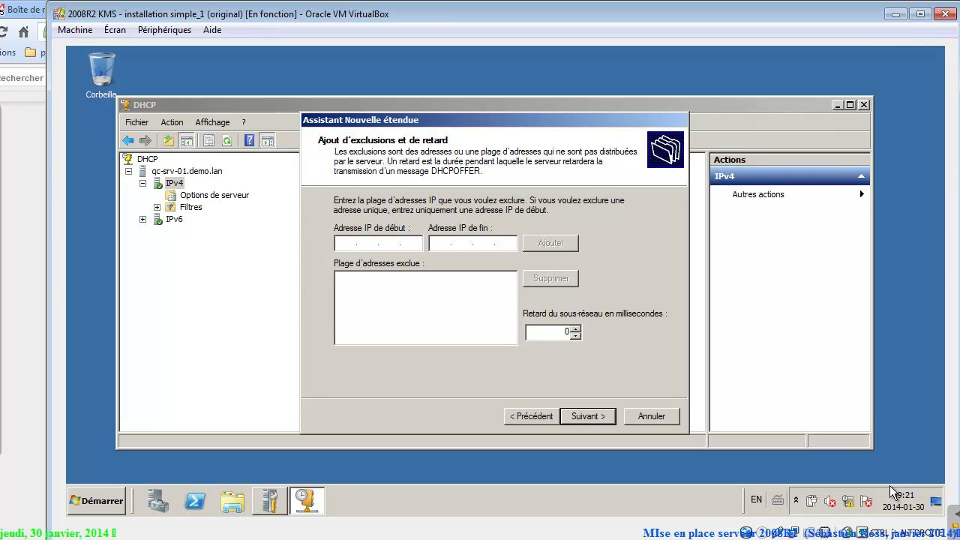
Add exclusion ranges 10.1.2.1–10.1.2.5 and 10.1.2.60–10.1.2.62, then advance to lease duration.
type("10 . 1 . 2 . 1")
key("Tab")
type("10.1.2.5")
key("Tab")
key("Return")
type("10.")
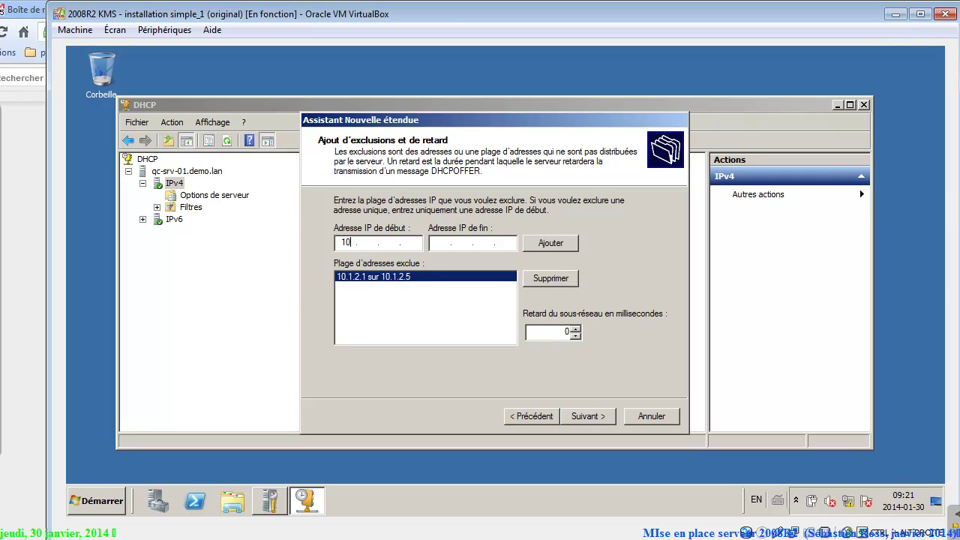
type("1.2.60")
key("Tab")
type("10.1.2.62")
key("Return")
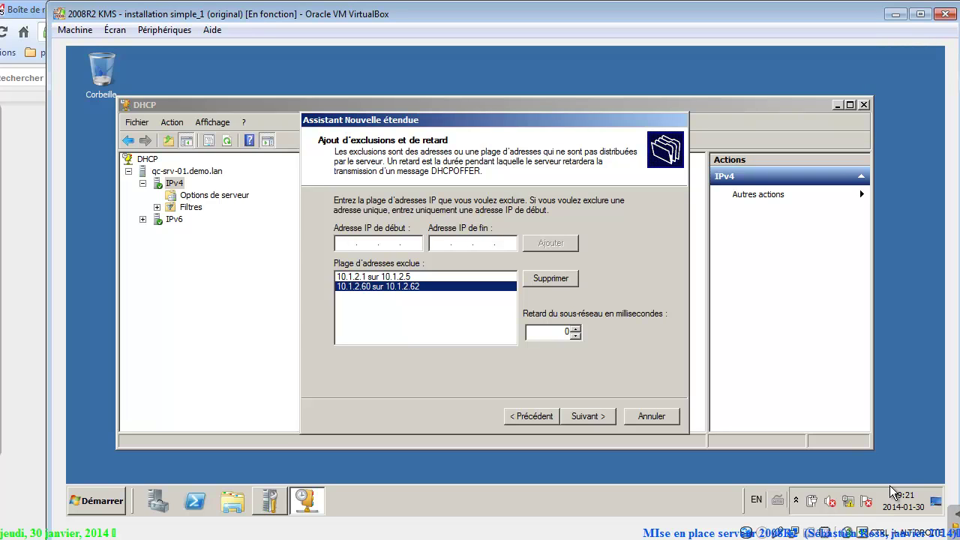
key("Return")
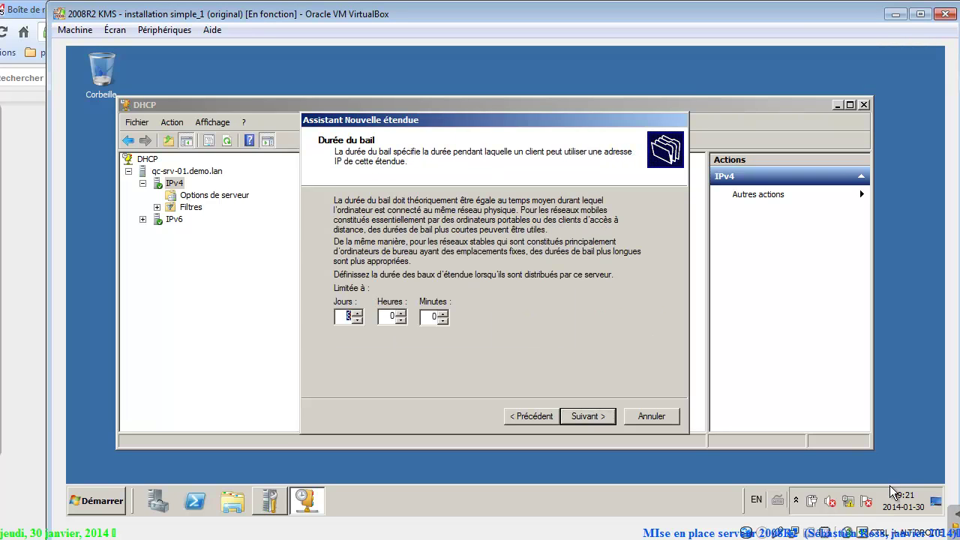
Raise the lease duration to 9 days and leave the router page empty.
key("Up")
key("Return")
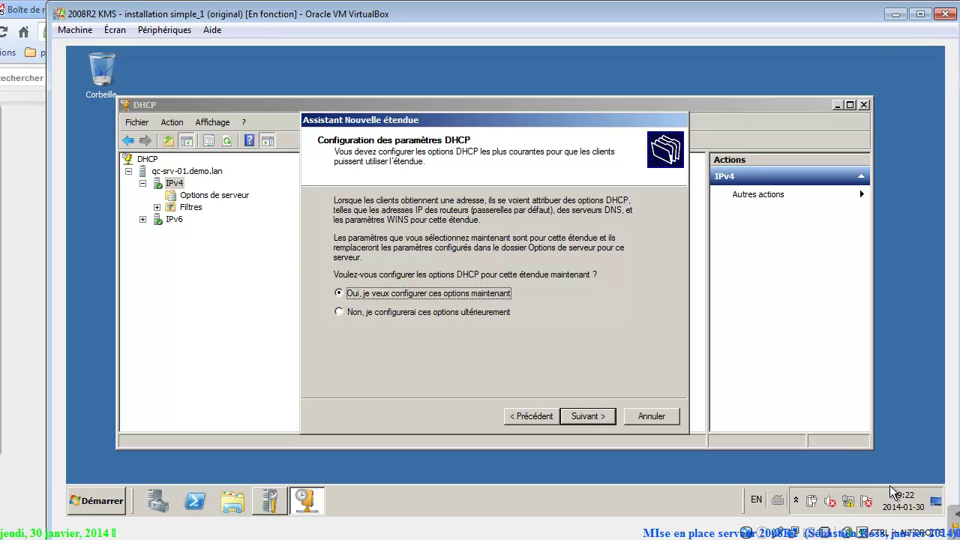
key("Return")
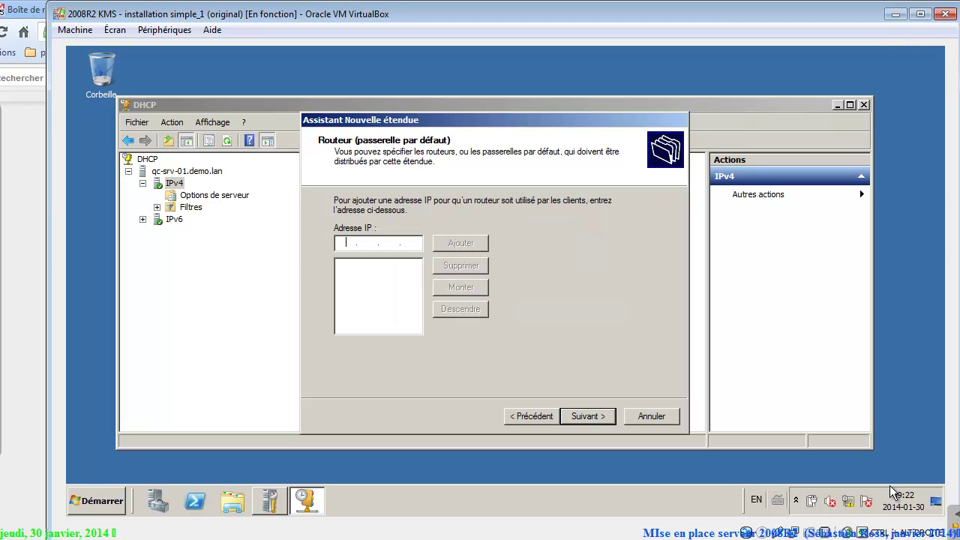
key("Return")
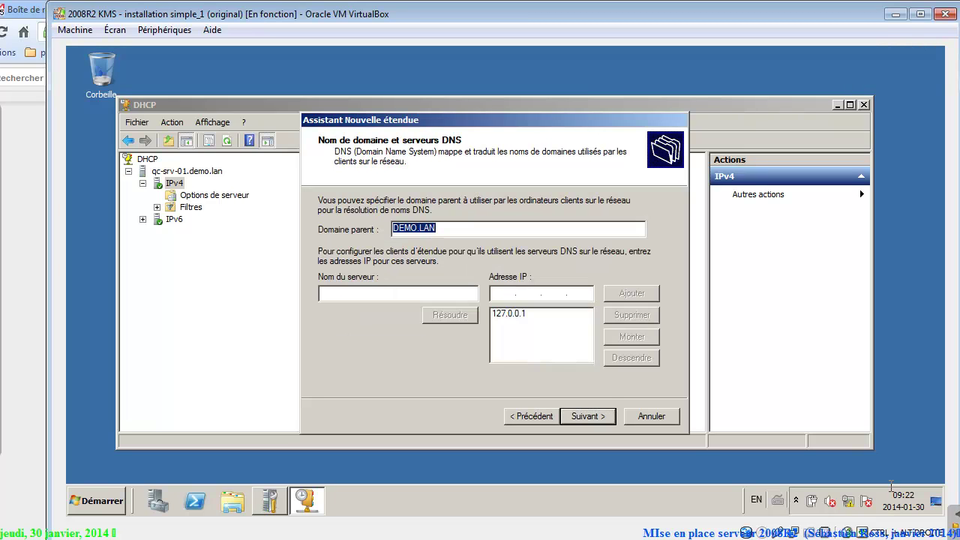
Replace DNS server 127.0.0.1 with 10.1.2.1, skip WINS, and activate the scope.
key("Tab")
key("Tab")
key("Tab")
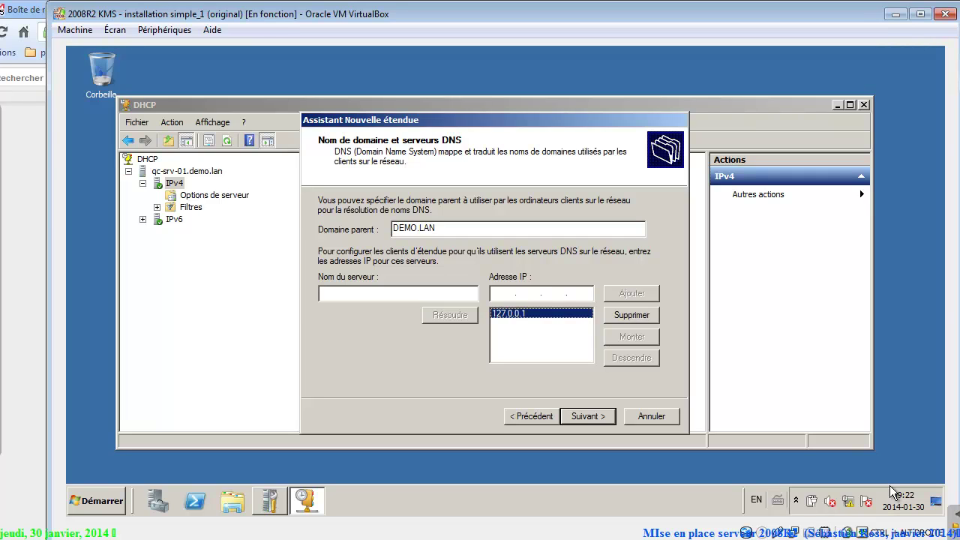
key("Delete")
type("10.1.2.1")
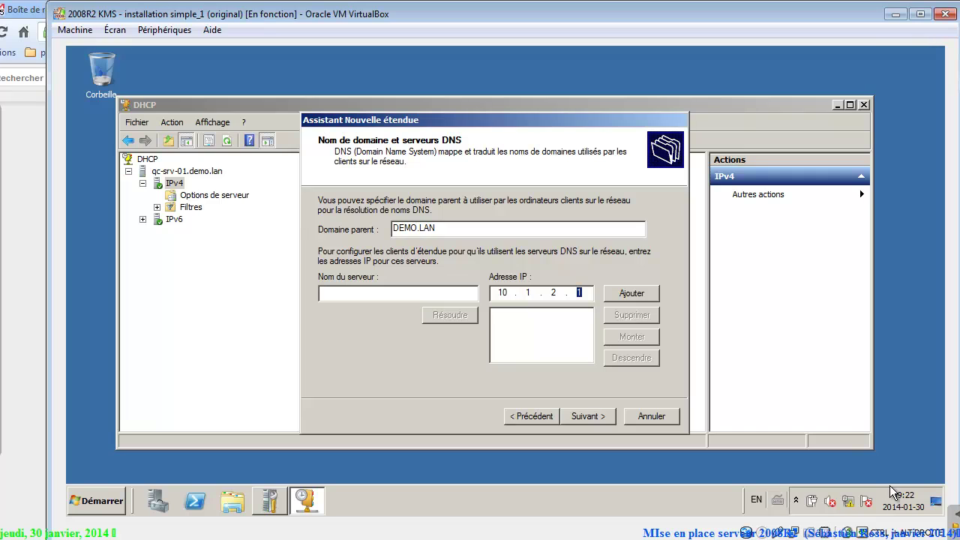
key("Return")
key("Return")
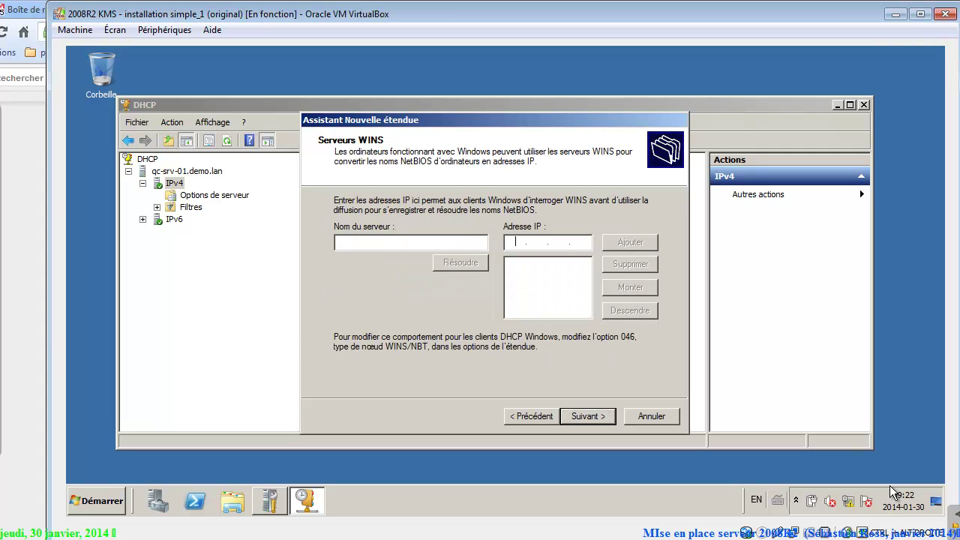
key("Return")
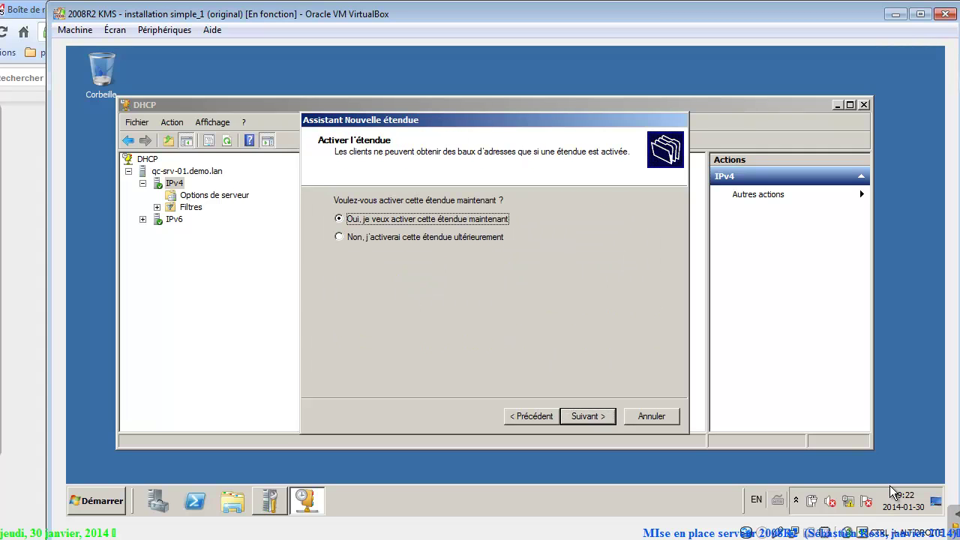
key("Return")
key("Return")
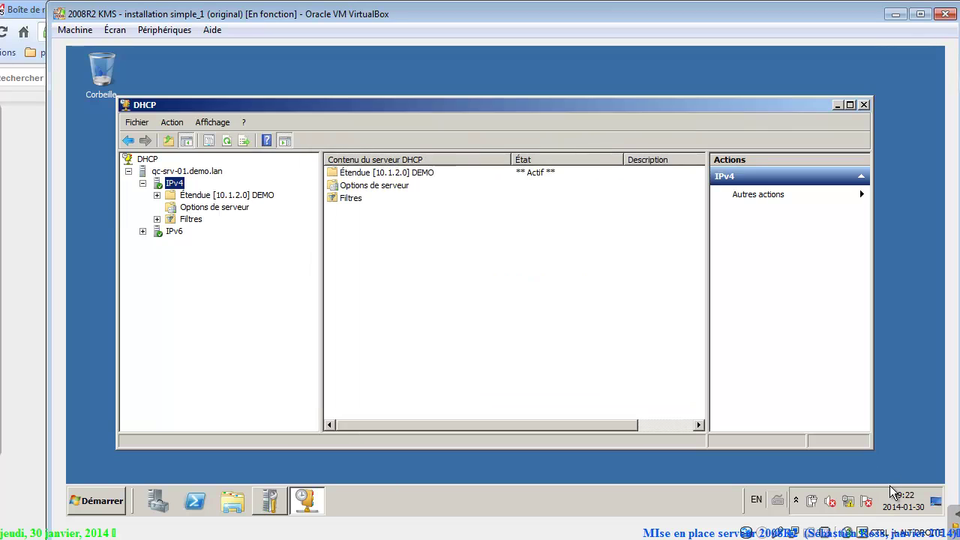
Expand Étendue [10.1.2.0] DEMO and view its address pool and empty leases list.
left_click(157, 195)
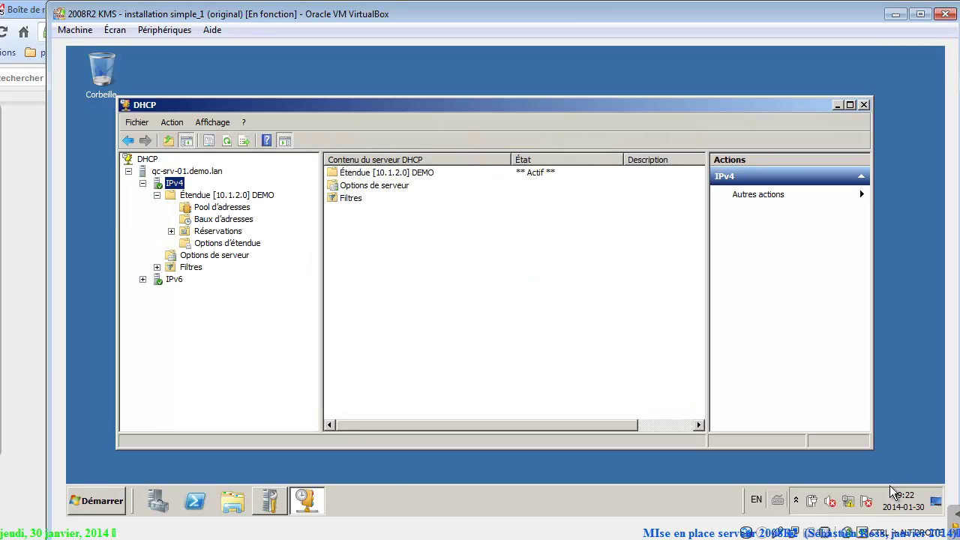
left_click(222, 207)
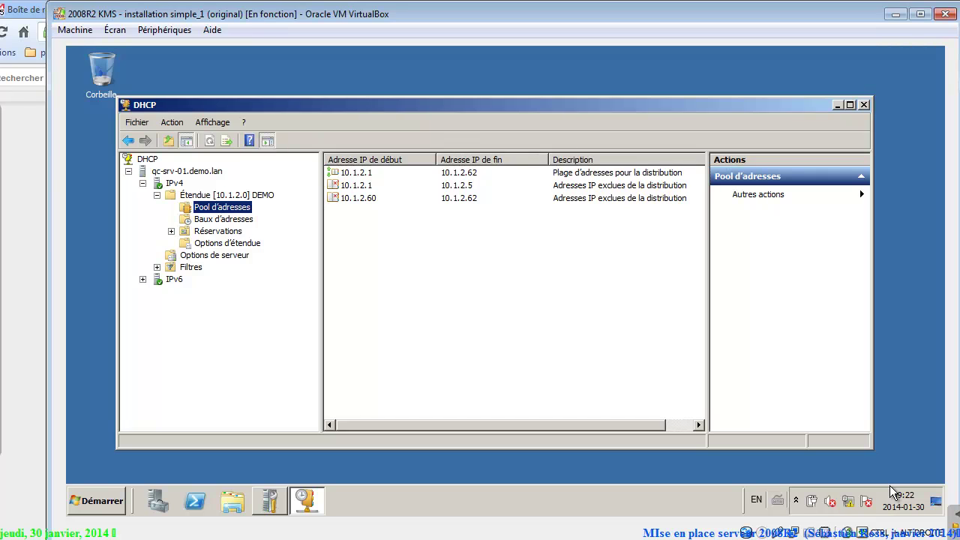
left_click(224, 219)
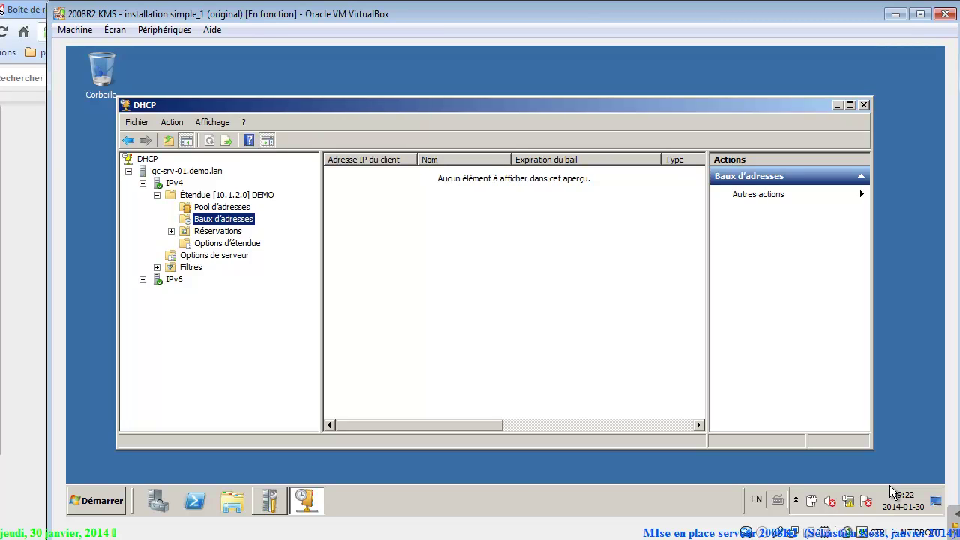
left_click(316, 539)
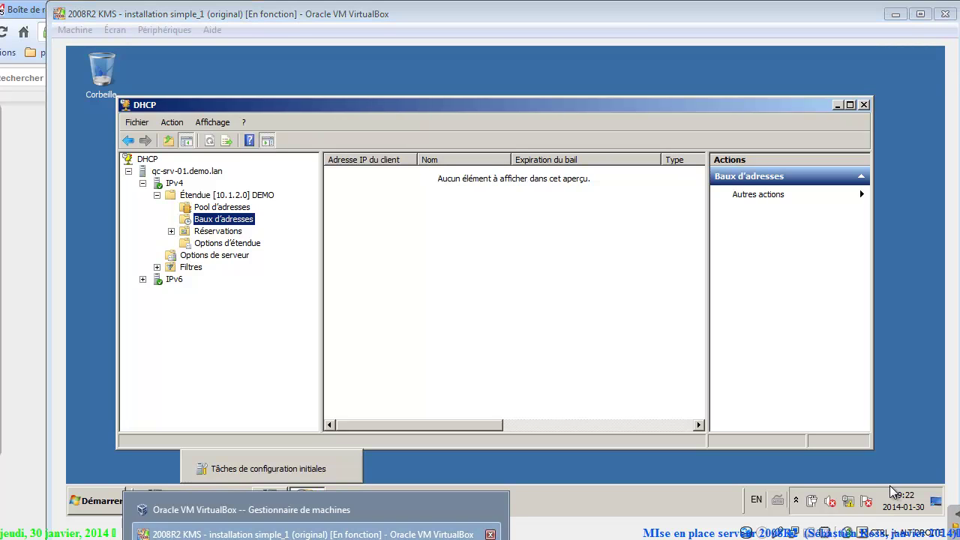
Start the Win7sp1 client machine from VirtualBox Manager.
left_click(251, 509)
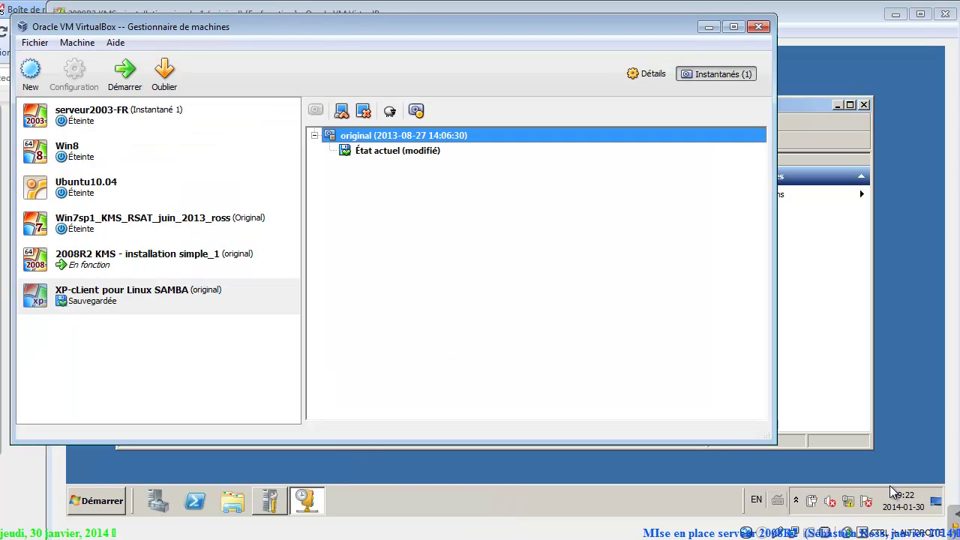
left_click(142, 223)
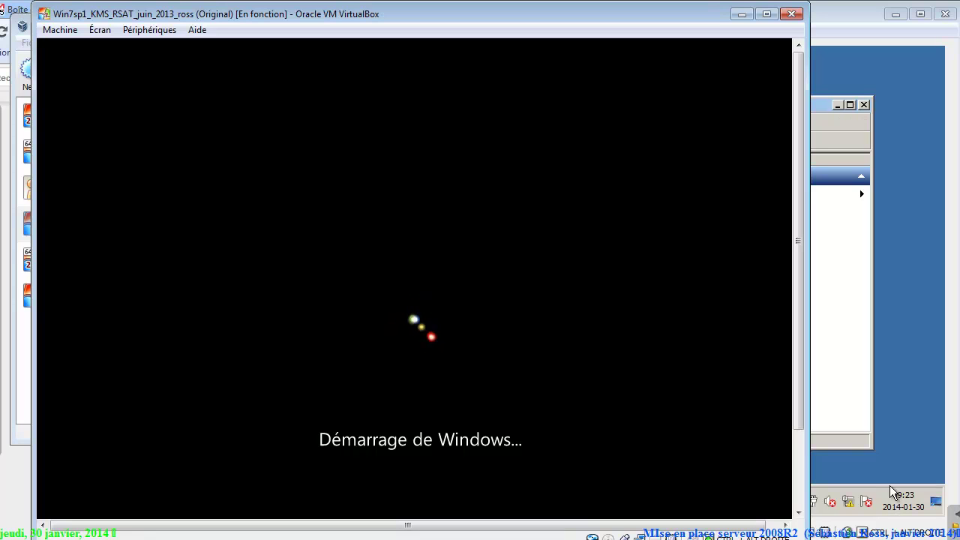
left_click(890, 485)
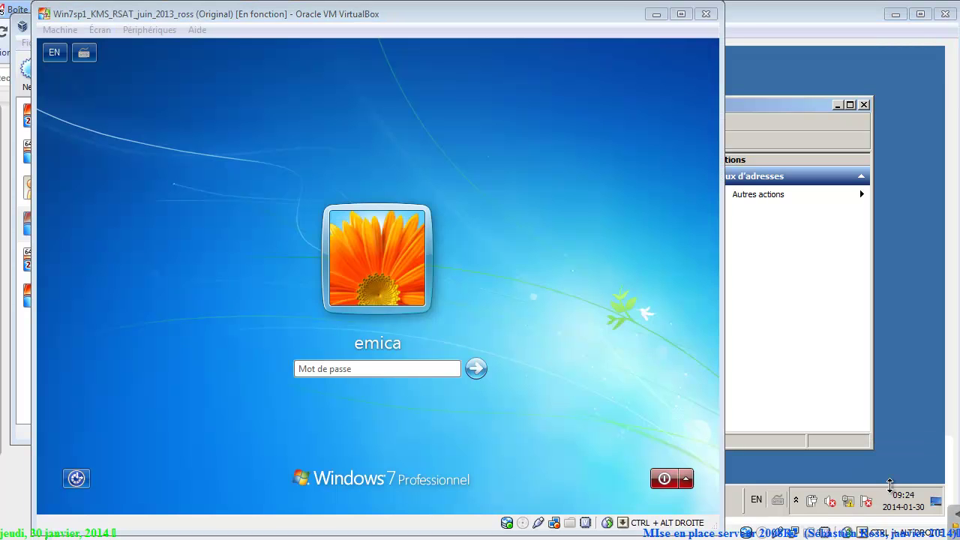
Refresh the DEMO leases list to show the 10.1.2.6 lease, then return to Win7.
left_click(893, 490)
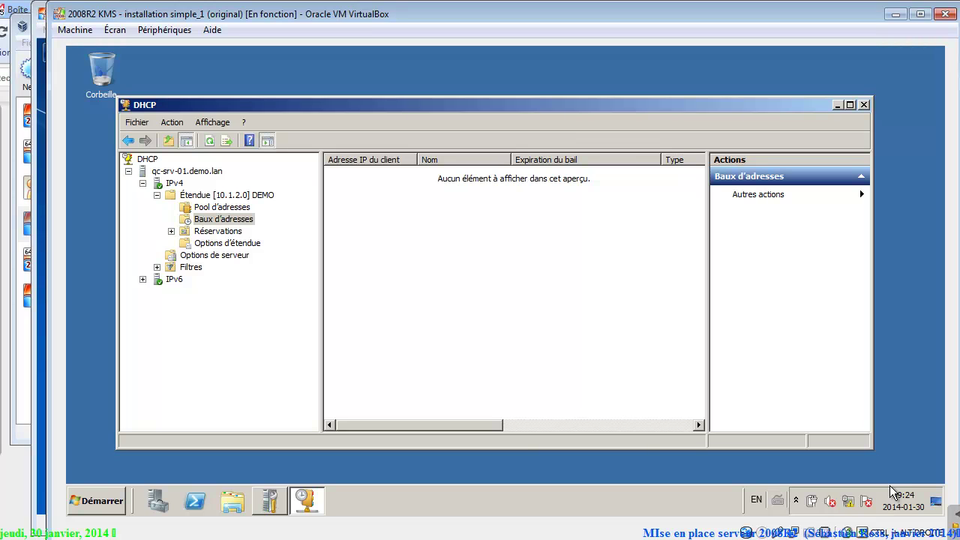
key("F5")
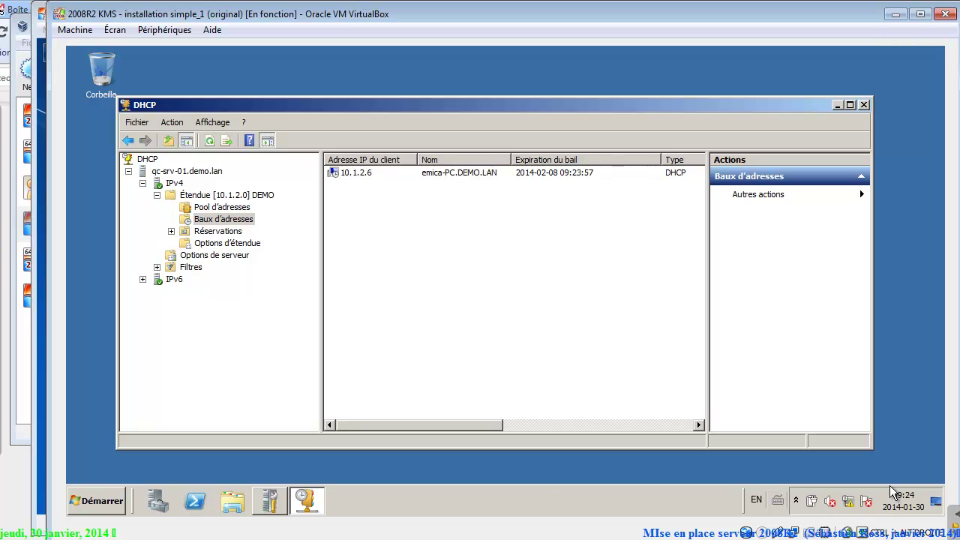
key("Down")
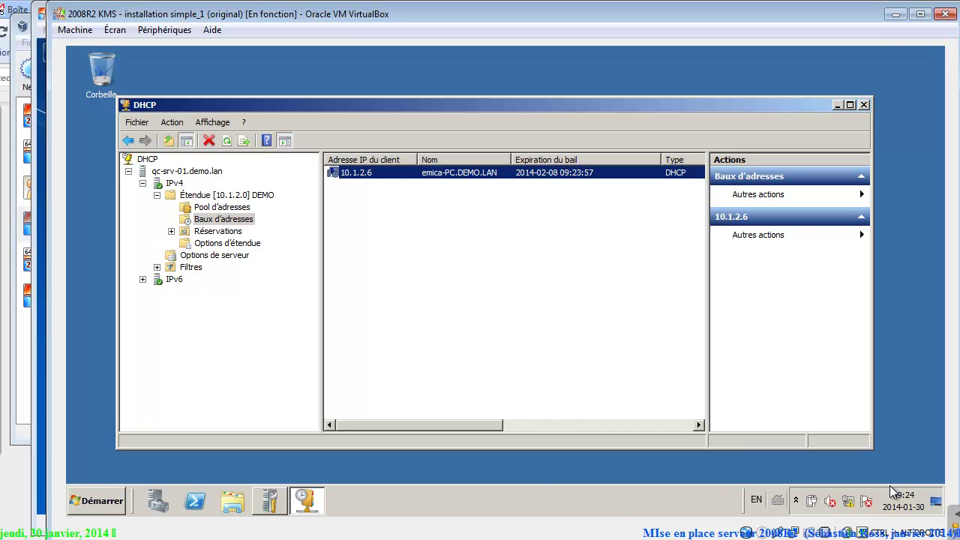
key("alt+Tab")
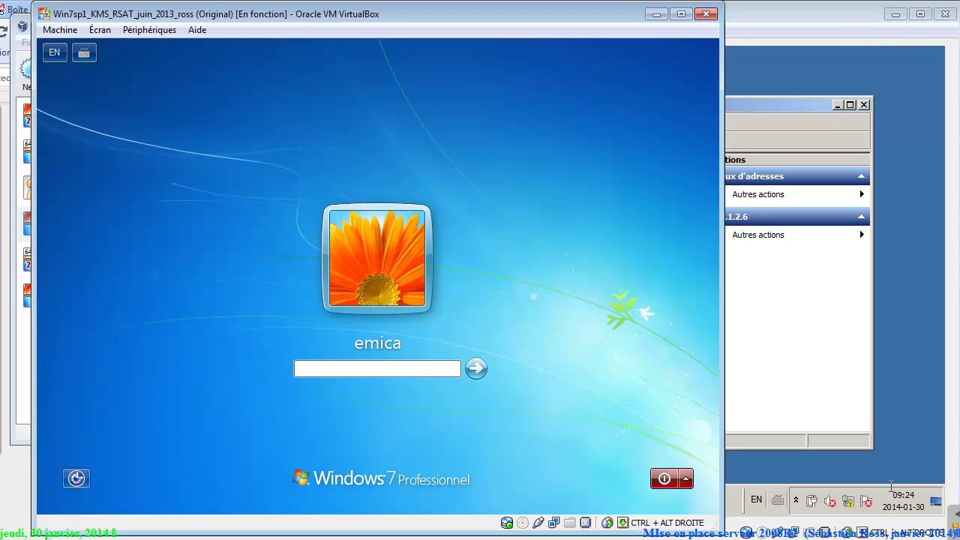
Sign in to Win7 with the account password and mark DEMO.LAN as a public network.
type("Pa$$w0rd")
key("Return")
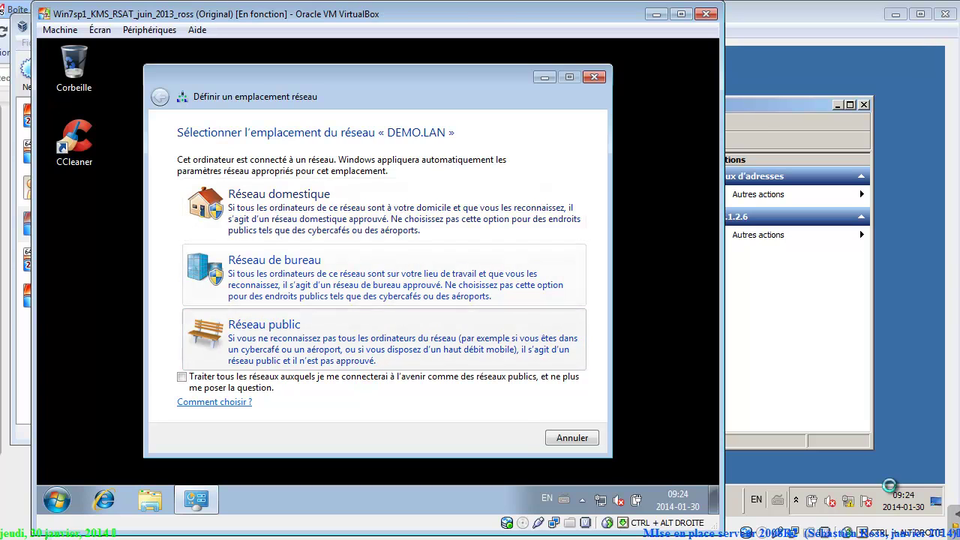
key("Return")
key("Return")
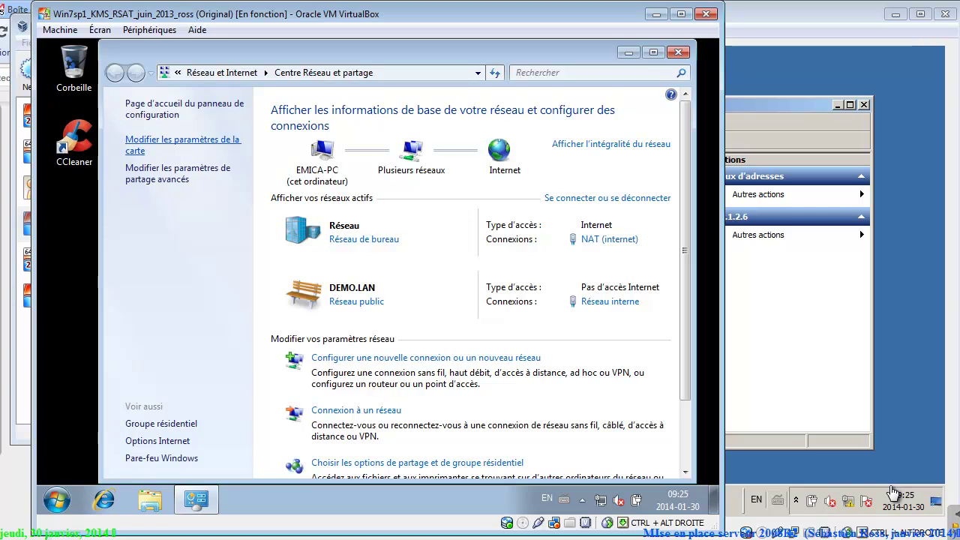
Disable the NAT (internet) adapter in the client's network connections.
left_click(183, 144)
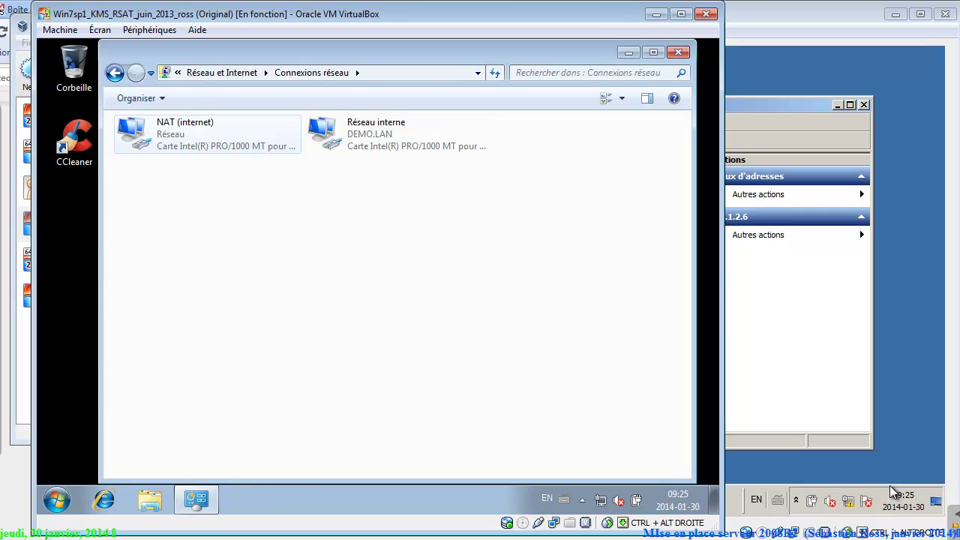
right_click(168, 126)
key("Escape")
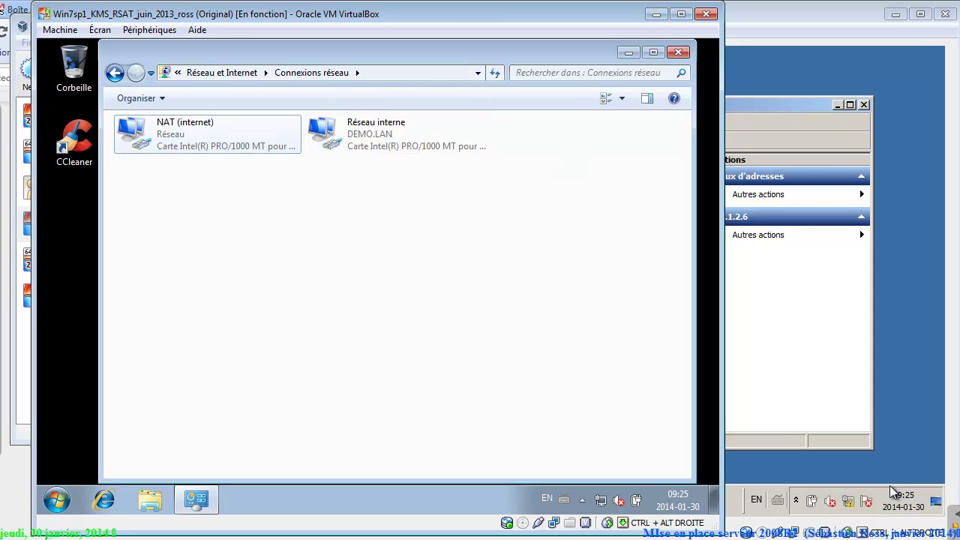
right_click(197, 134)
left_click(225, 146)
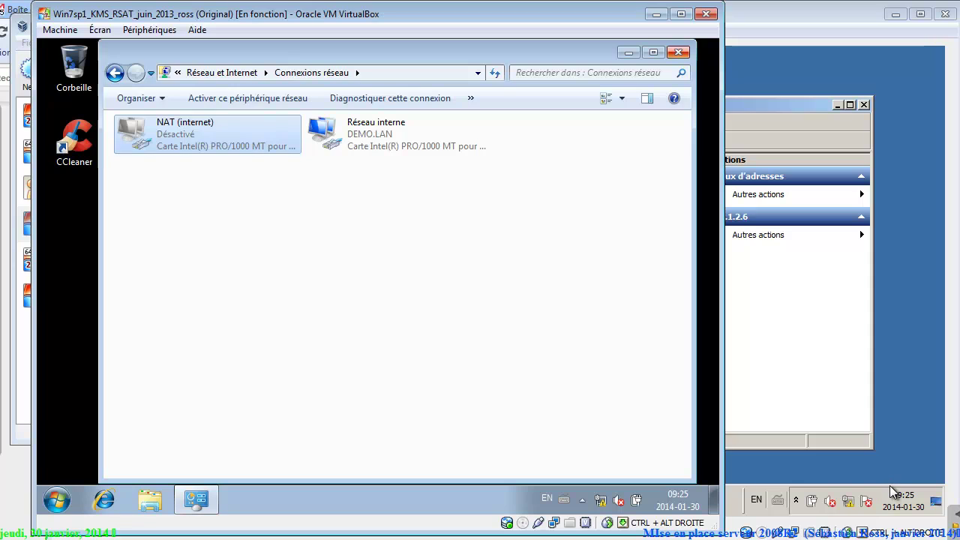
left_click(678, 52)
key("super")
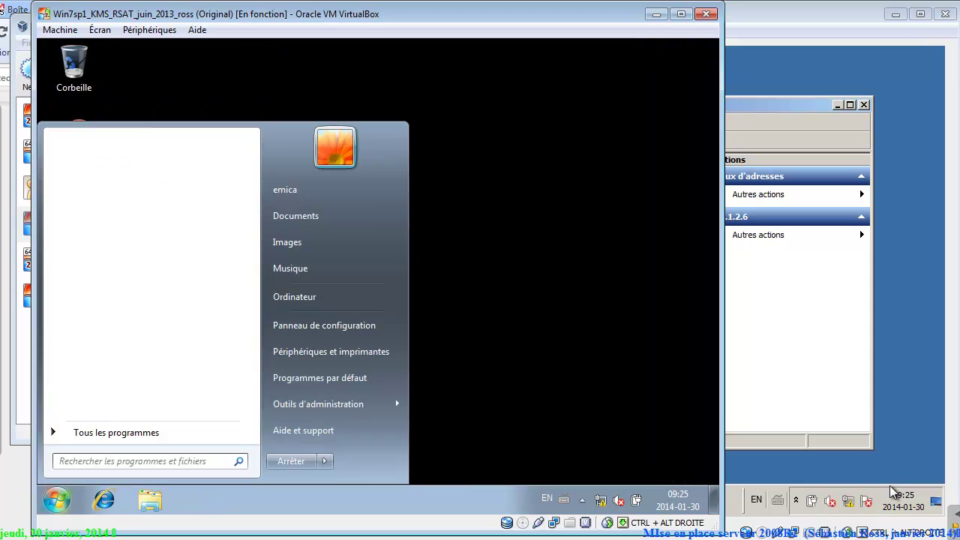
Open a command prompt and run ipconfig /all.
type("cmd")
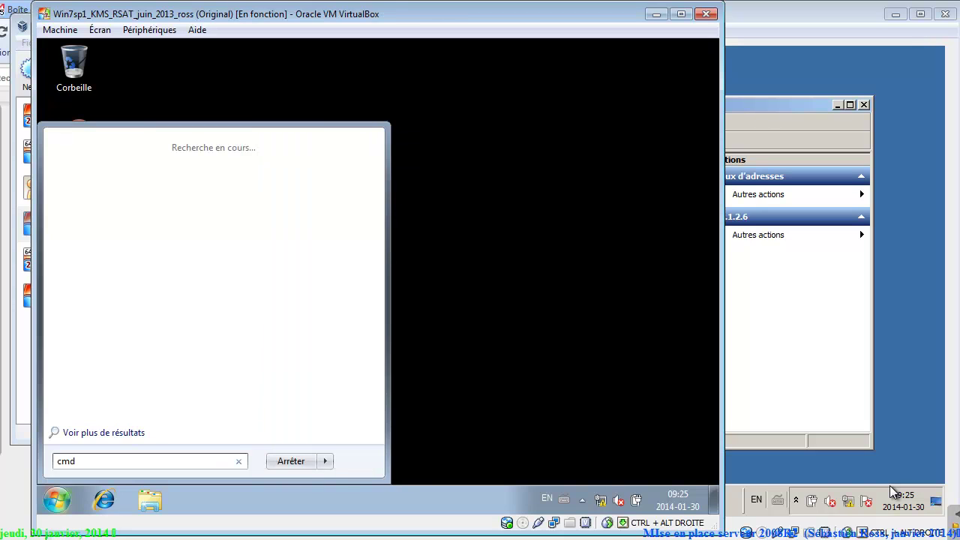
key("Return")
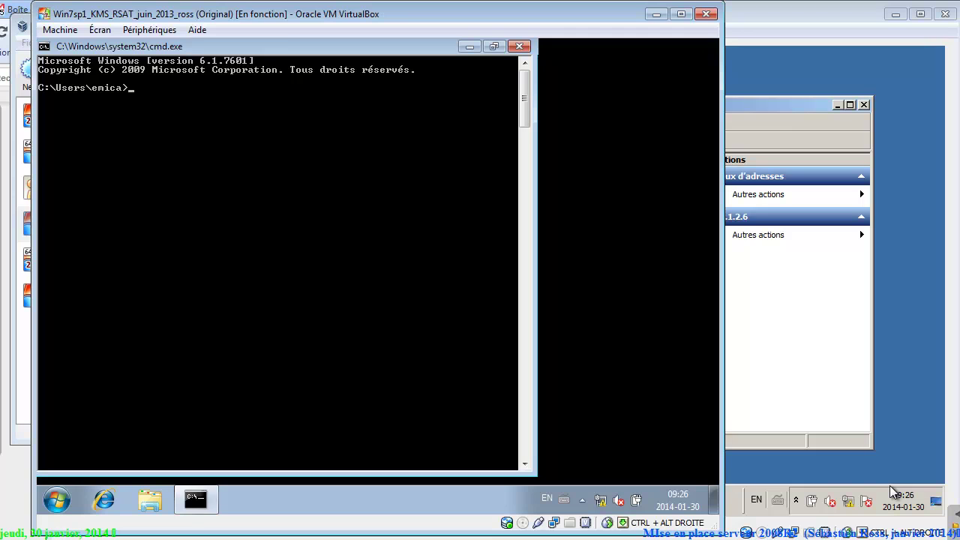
type("ipconfig /all")
key("Return")
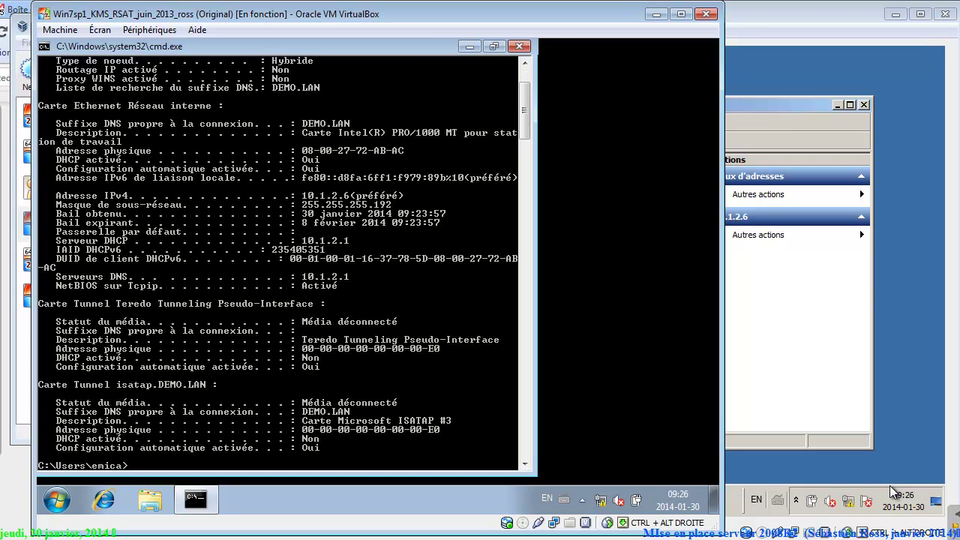
Mark the IPv4 address and lease lines in the console and capture the screen.
right_click(229, 49)
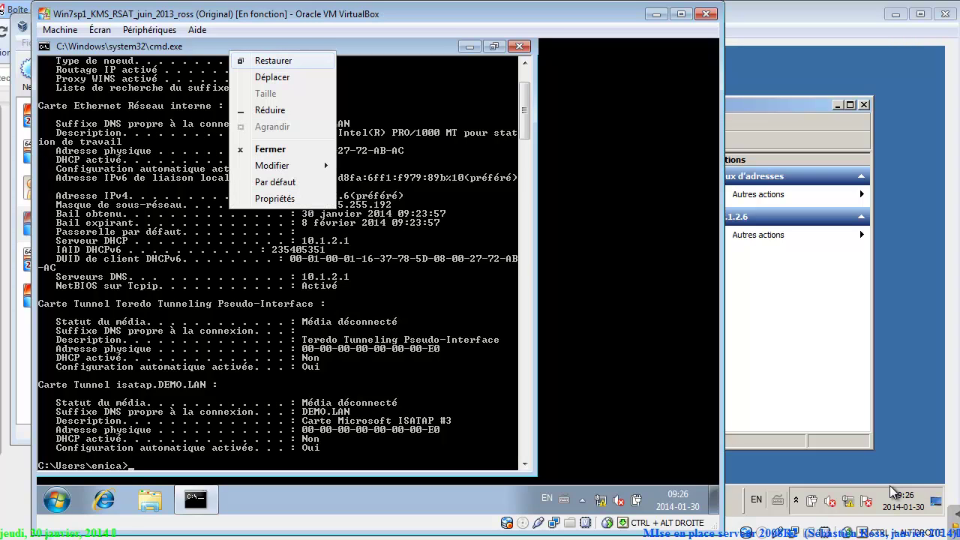
right_click(191, 111)
left_click(229, 121)
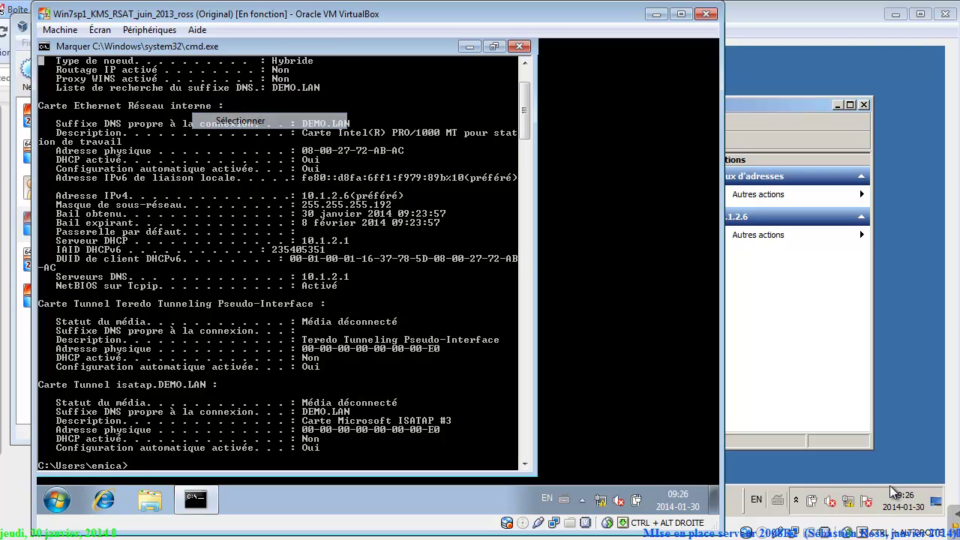
left_click_drag(51, 183, 482, 299)
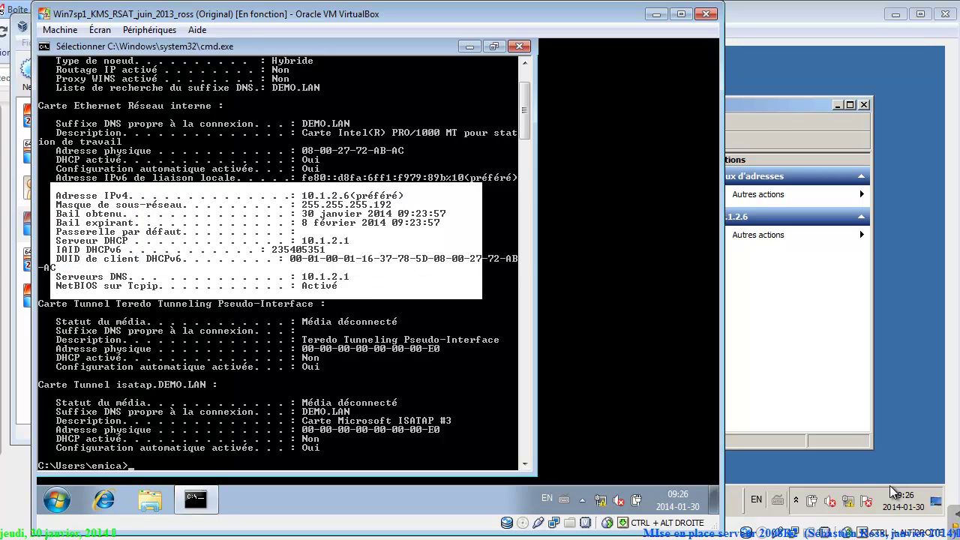
key("Print")
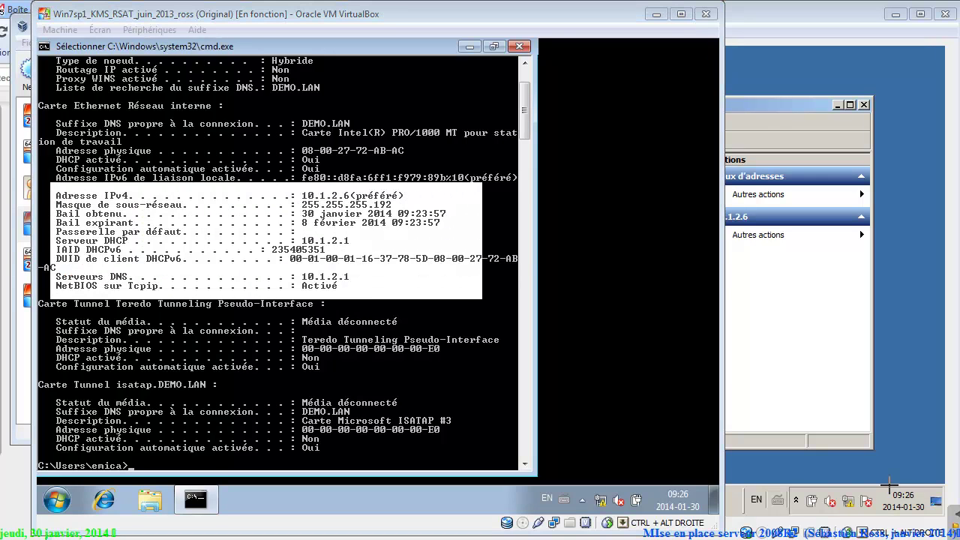
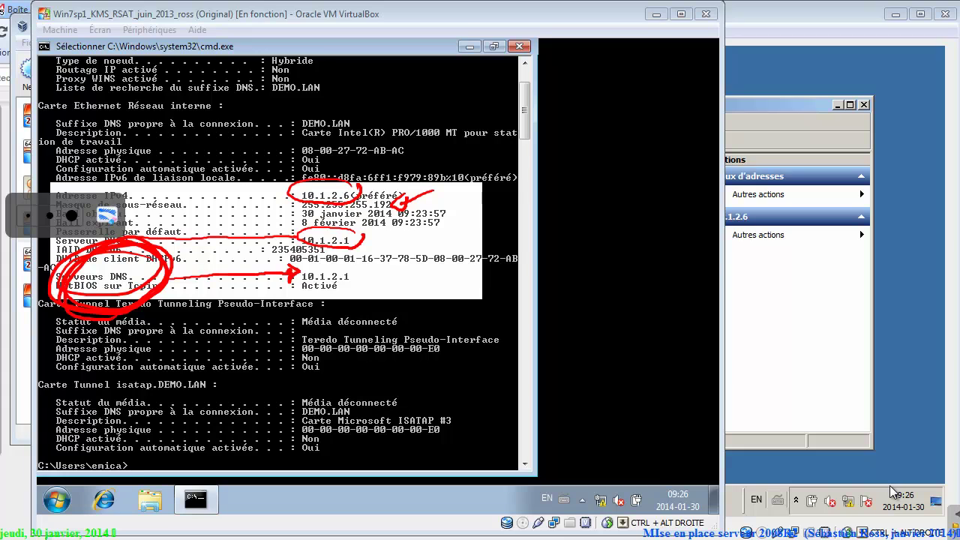
Erase the red annotations, clear the Win7 console with cls, and type nslookup.
key("e")
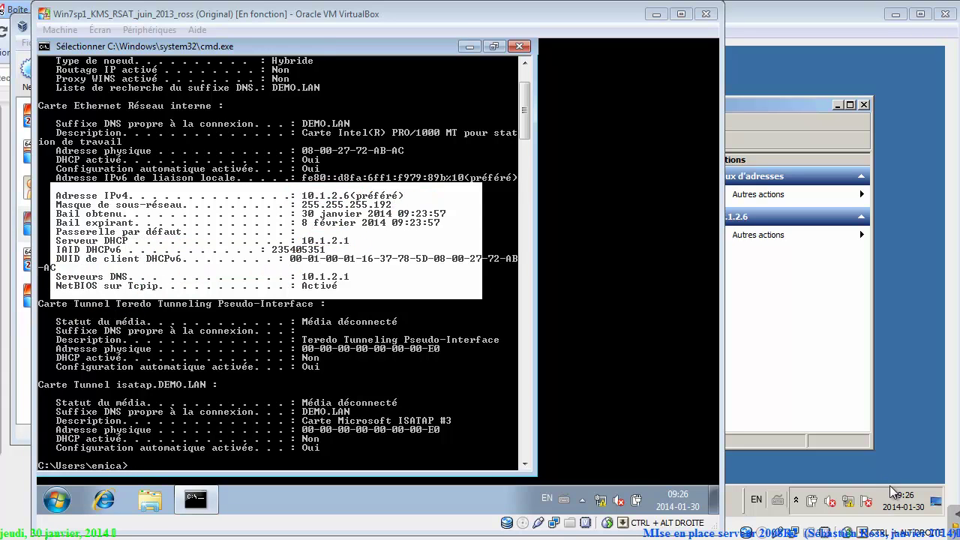
left_click(191, 345)
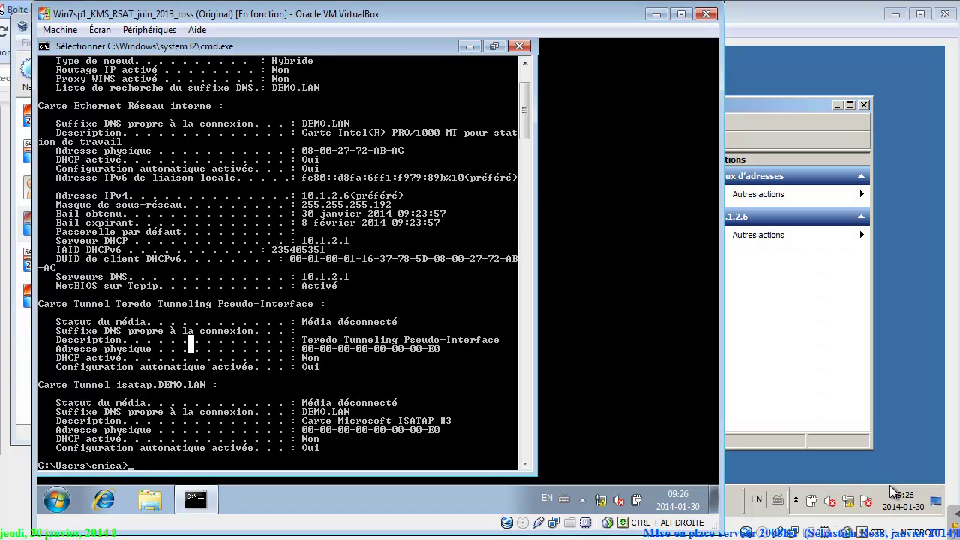
key("Escape")
type("cls")
key("Return")
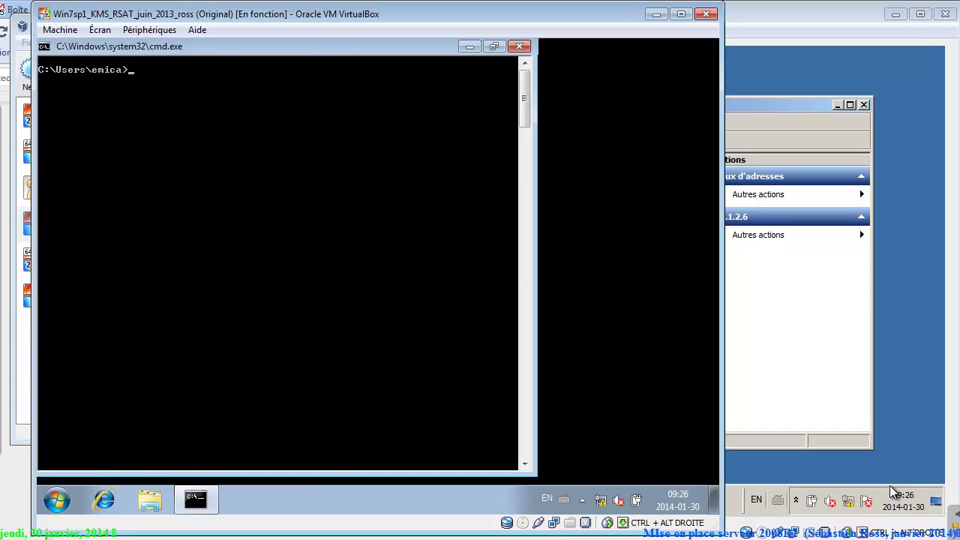
type("nslookup")
Query demo.lan in nslookup and confirm it resolves to 10.1.2.1.
key("Return")
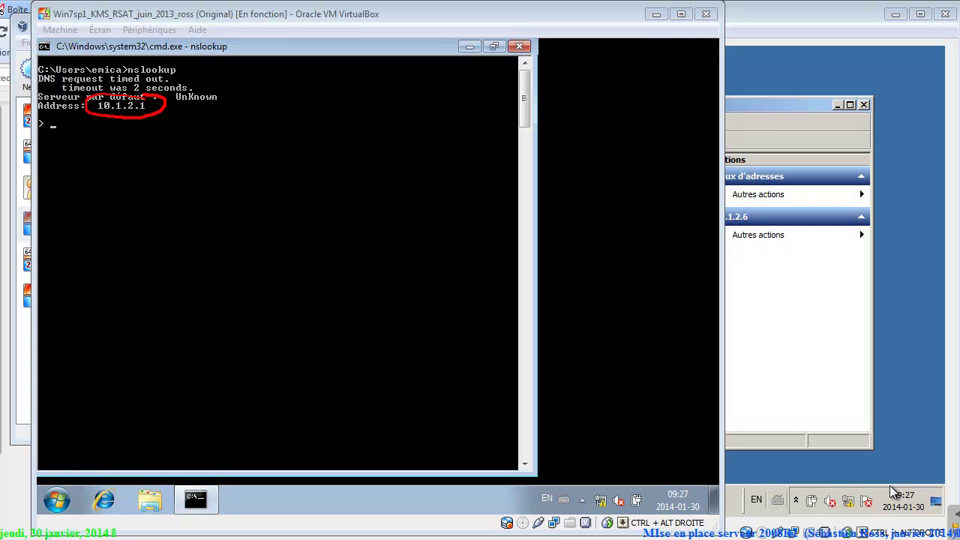
key("alt+Tab")
type("demo")
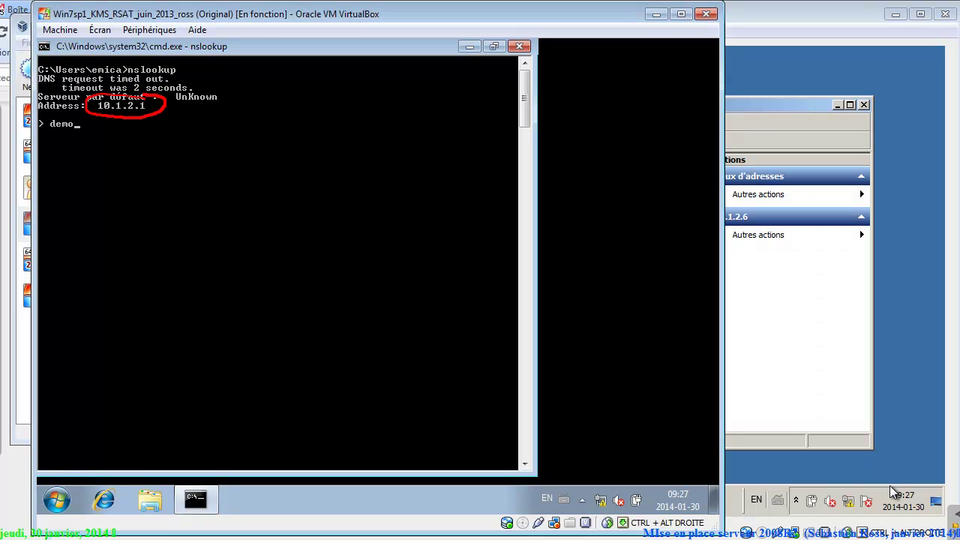
type(".lan")
key("Return")
Erase the annotations and close the nslookup console.
left_click(890, 489)
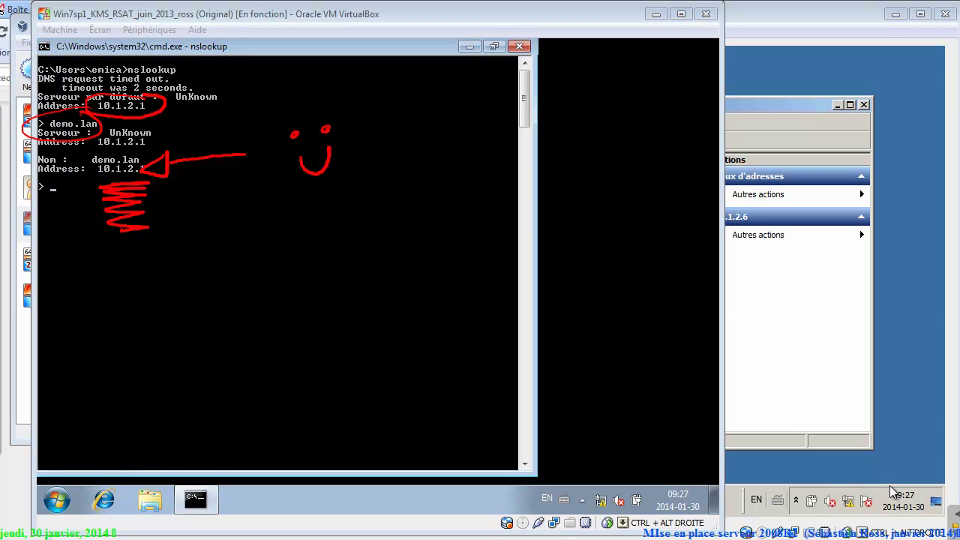
key("e")
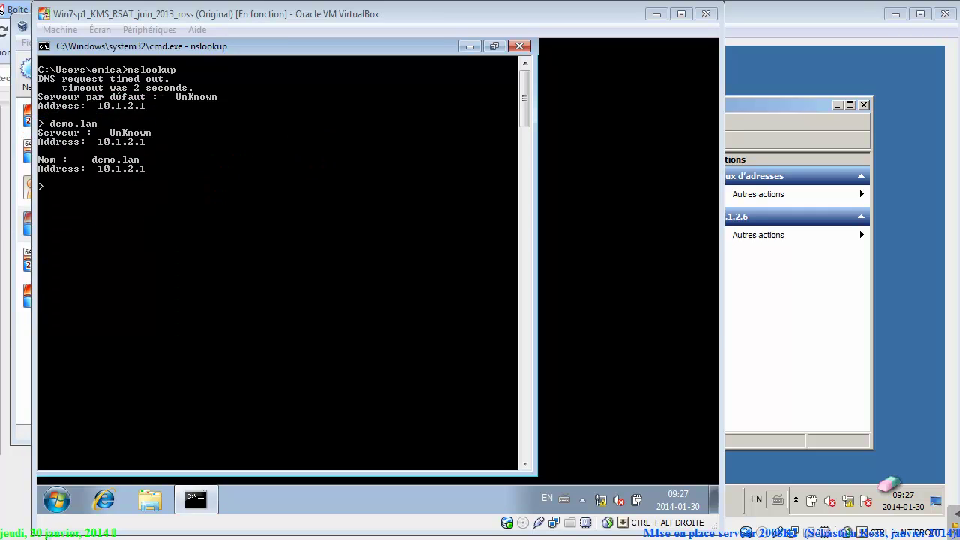
key("Escape")
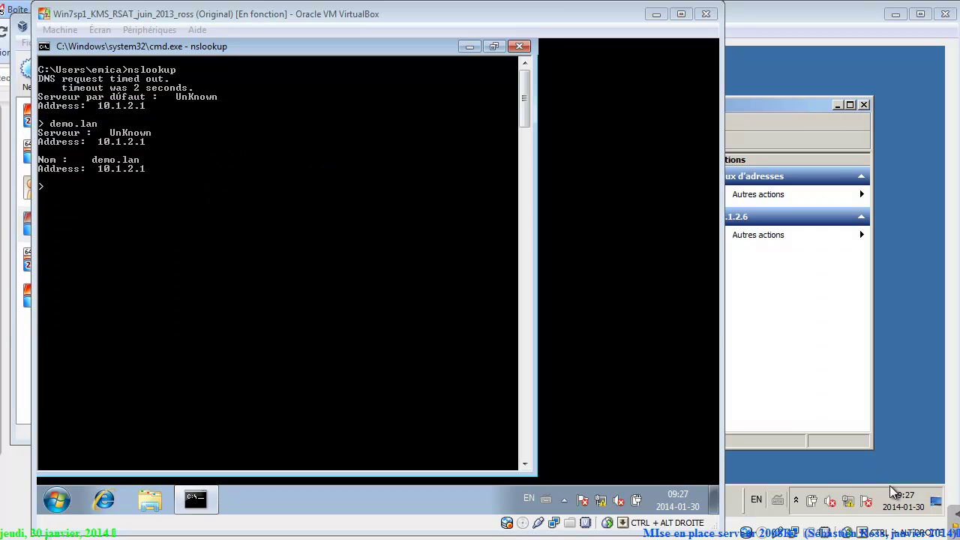
key("alt+F4")
key("super")
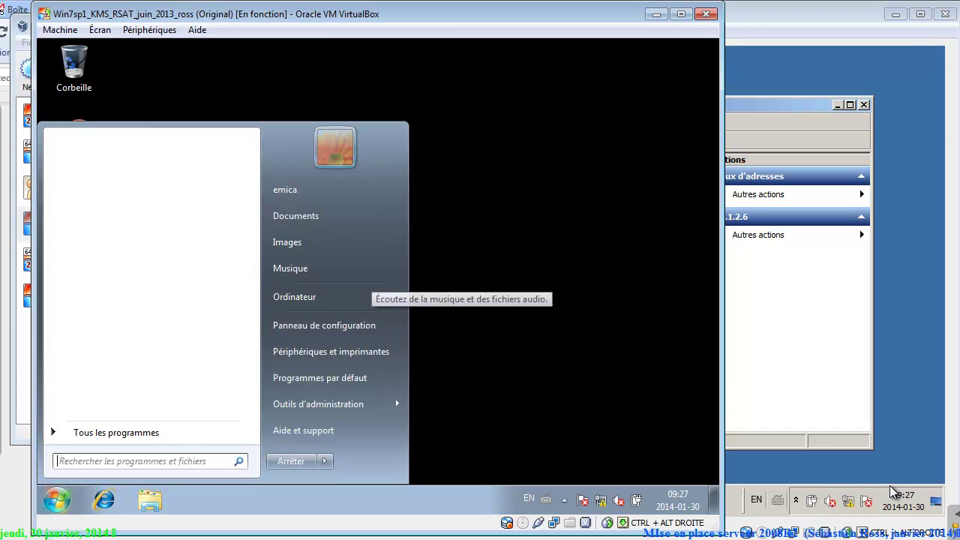
Rename the computer to clientwin7-01 and set its membership to domain demo.lan.
right_click(363, 296)
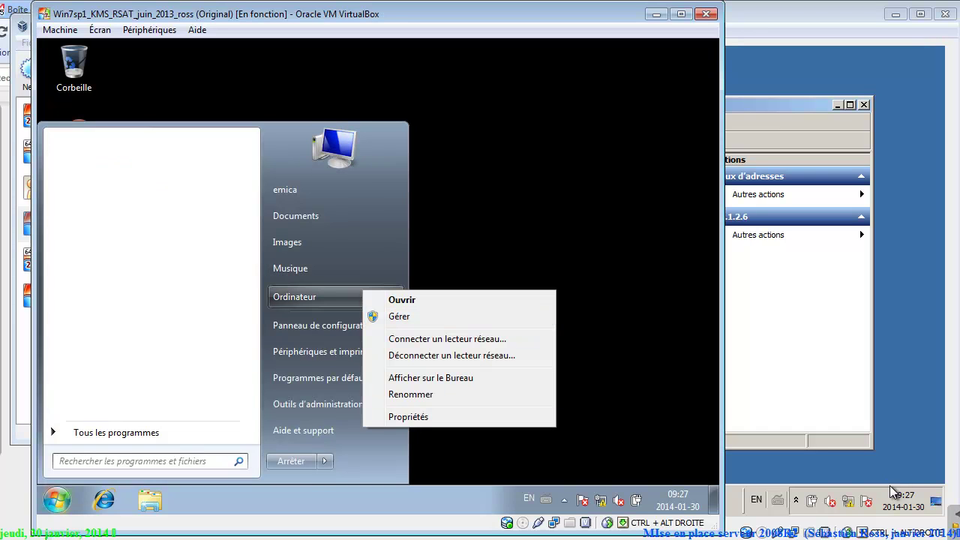
left_click(390, 417)
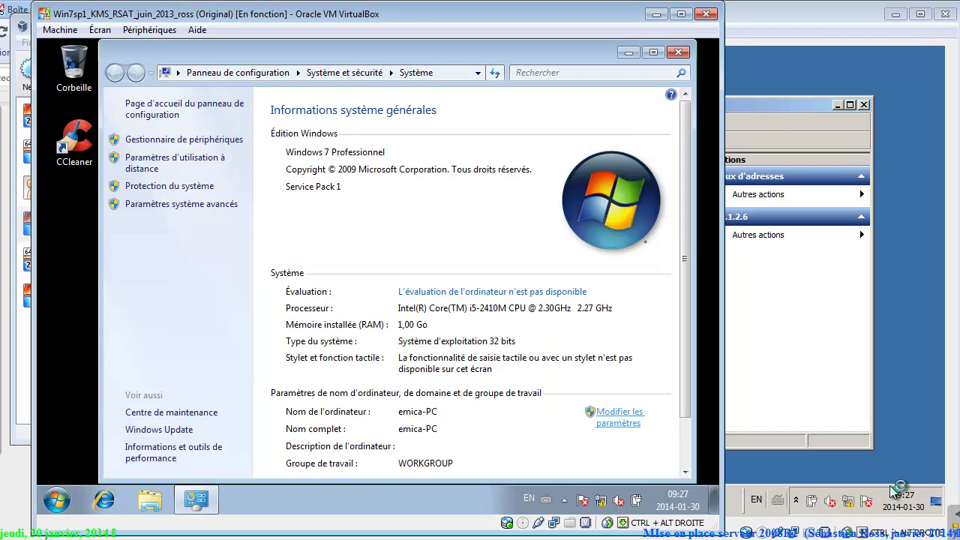
left_click(618, 417)
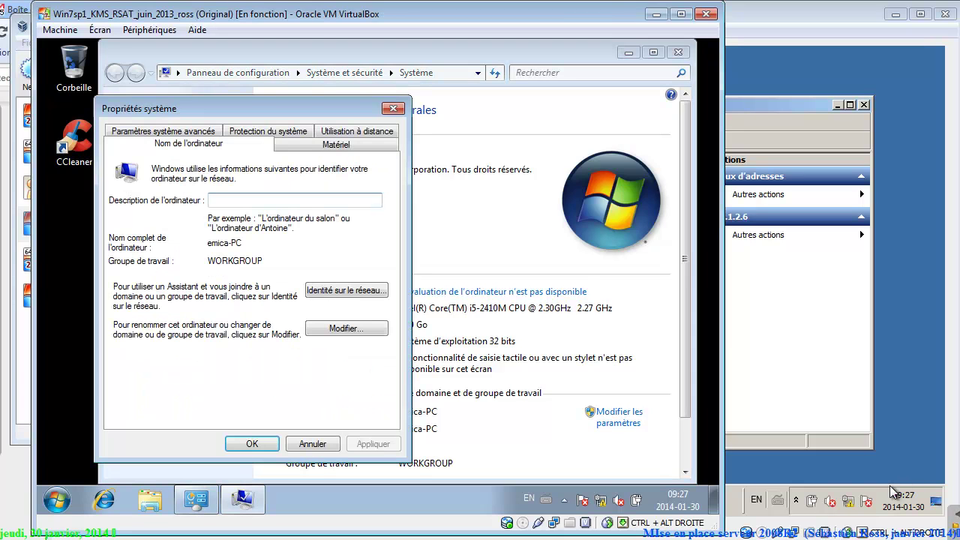
left_click(346, 329)
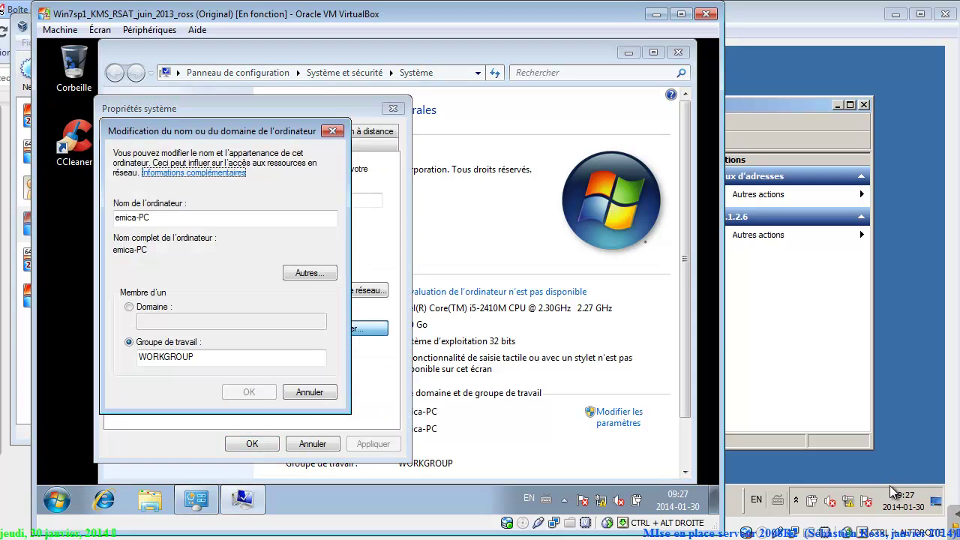
key("Tab")
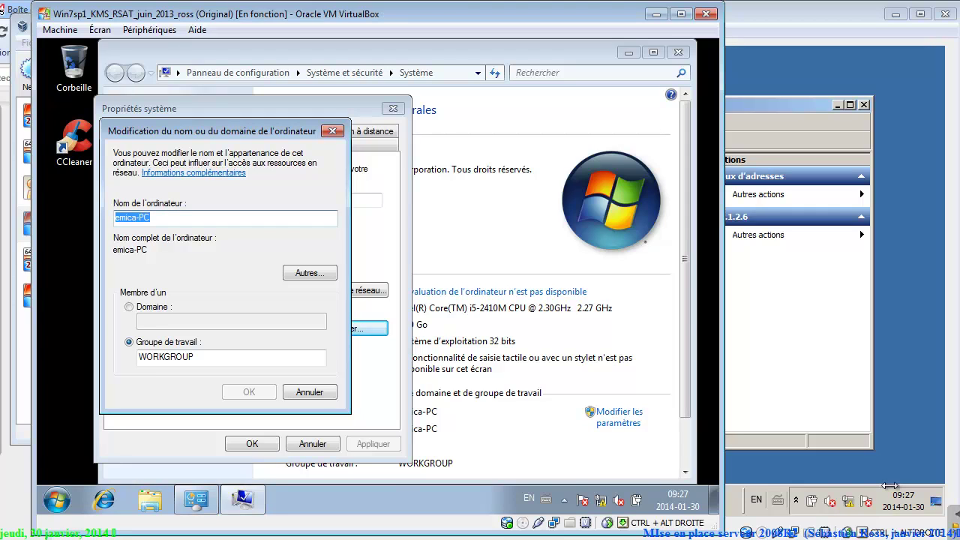
type("clientwi")
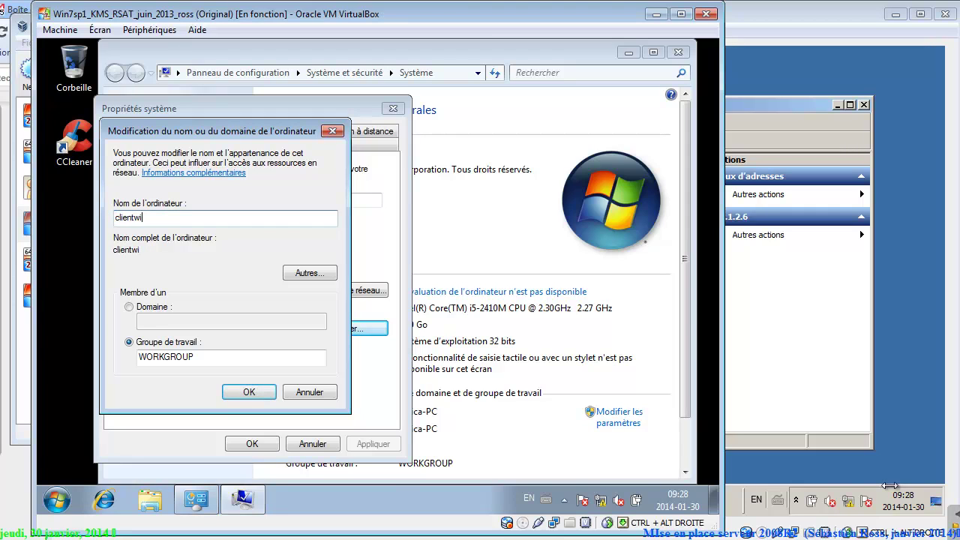
type("n7-01")
key("alt+d")
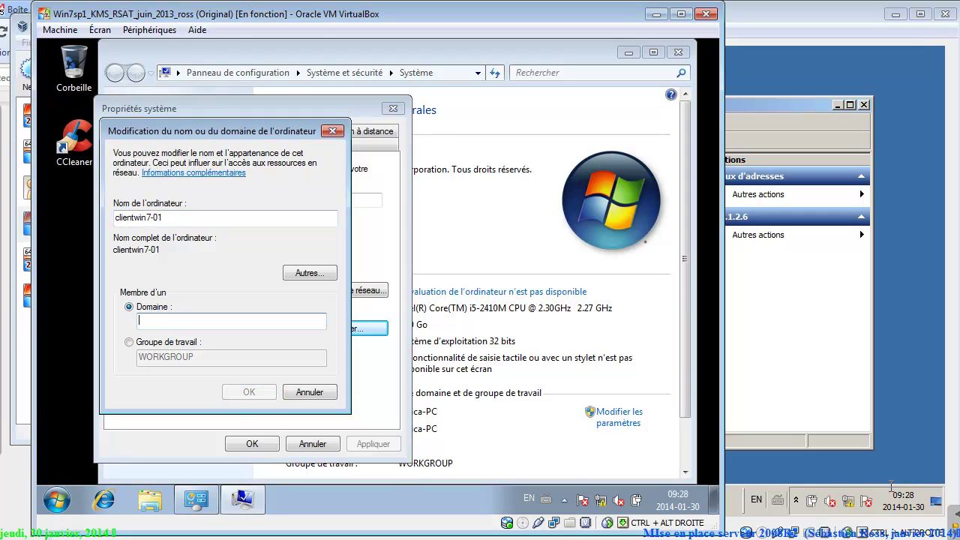
type("demo.lan")
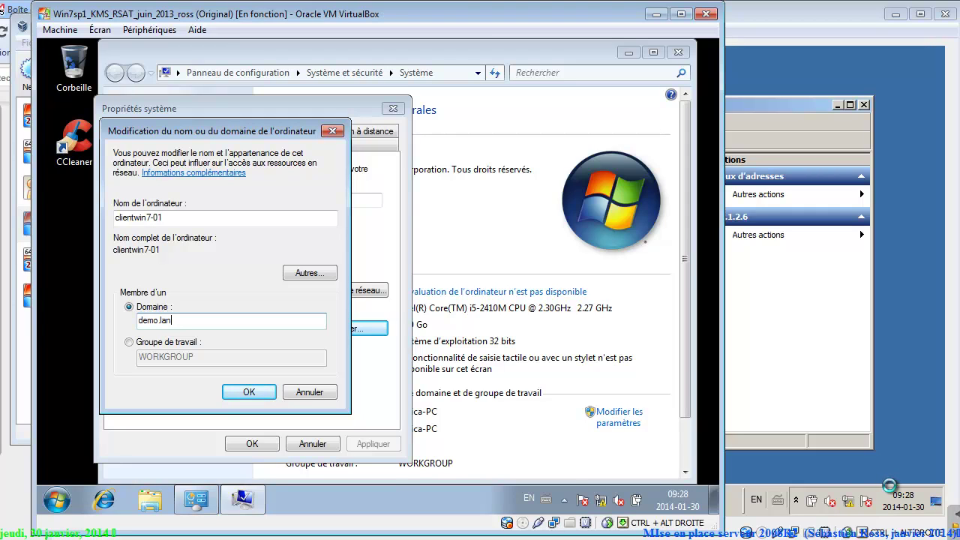
Join demo.lan using a domain administrator's credentials and dismiss the welcome message.
key("Return")
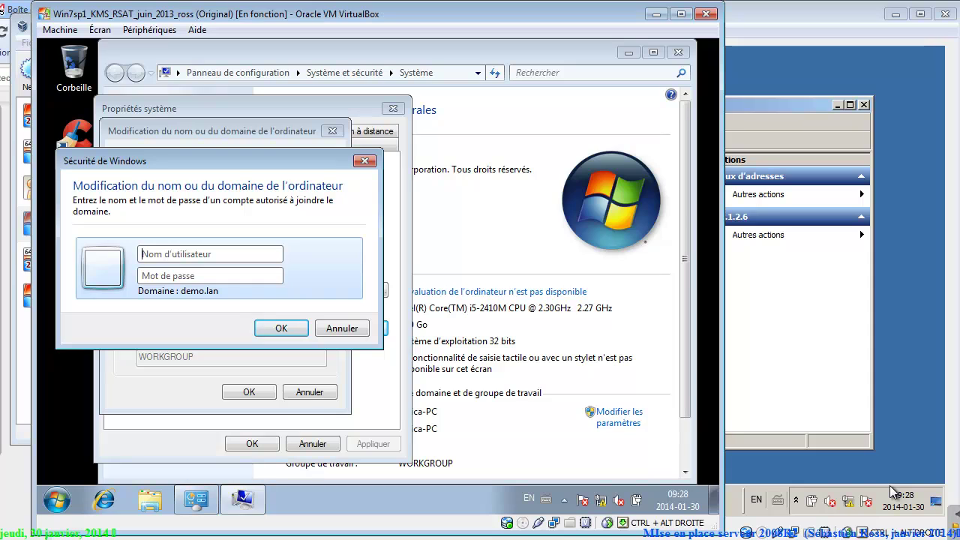
type("superman")
key("Tab")
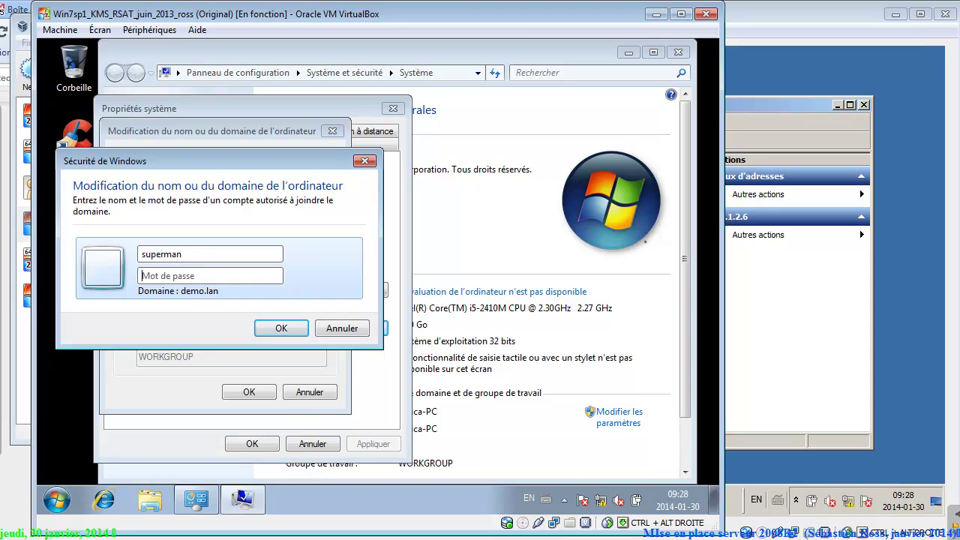
type("********")
key("Return")
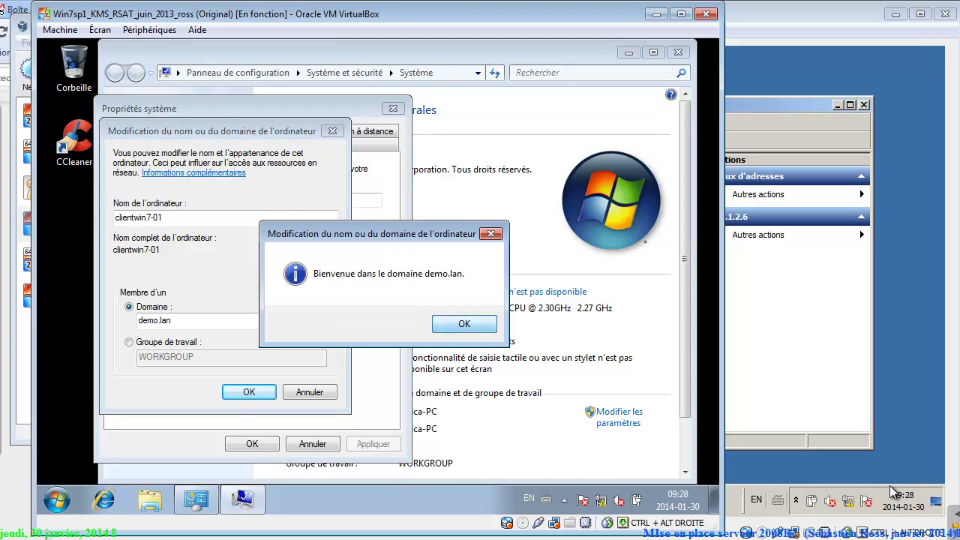
key("Return")
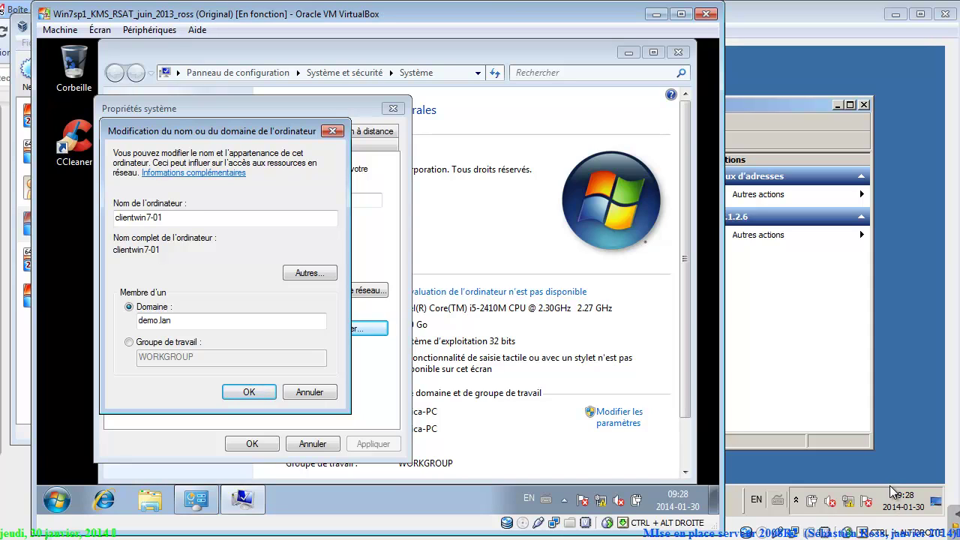
key("alt+Tab")
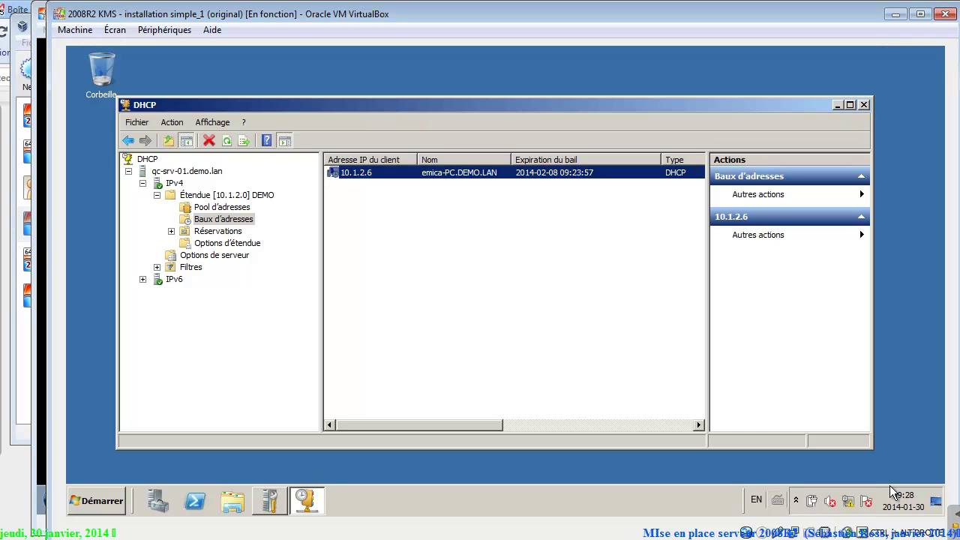
Close the DHCP console and launch Active Directory Users and Computers on the server.
key("alt+F4")
key("super")
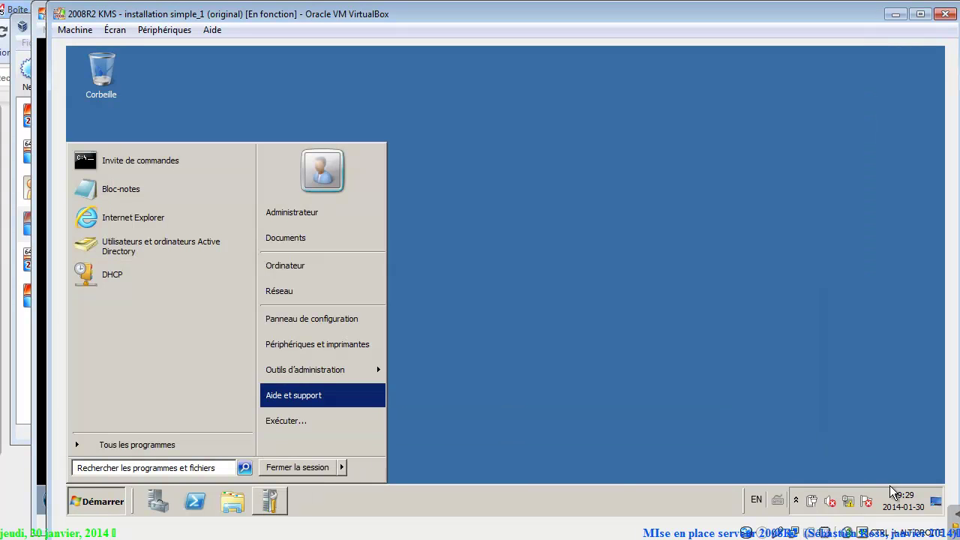
mouse_move(305, 370)
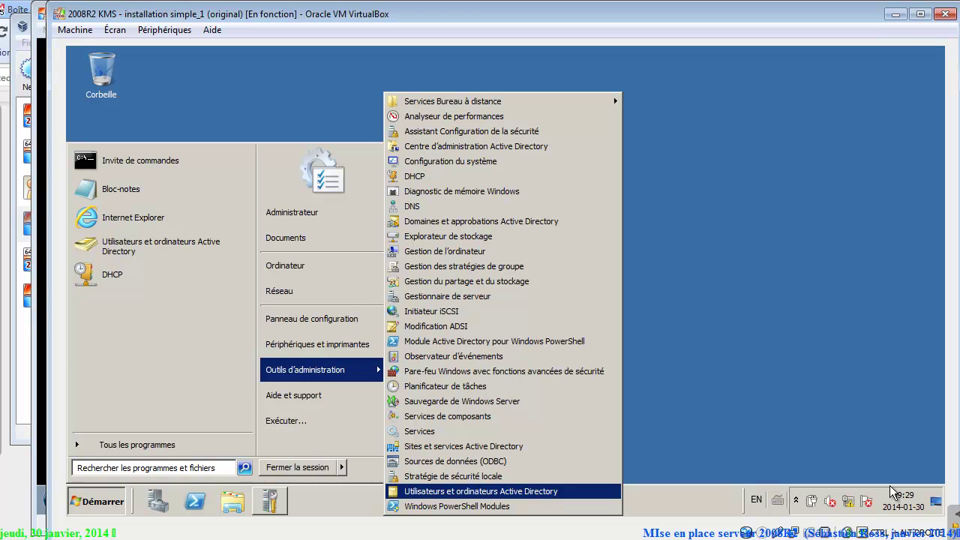
key("Return")
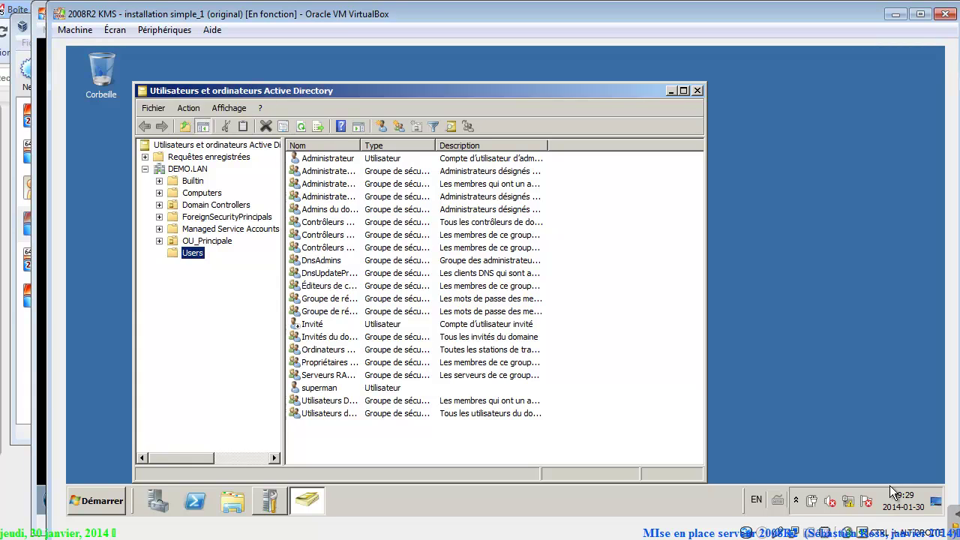
Move CLIENTWIN7-01 from Computers into OU_Principale and confirm the move.
key("c")
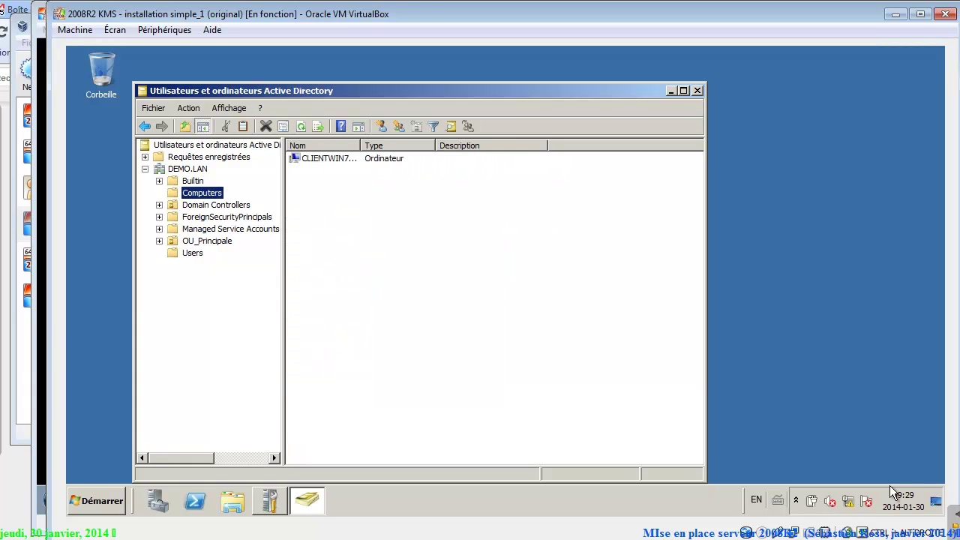
key("Tab")
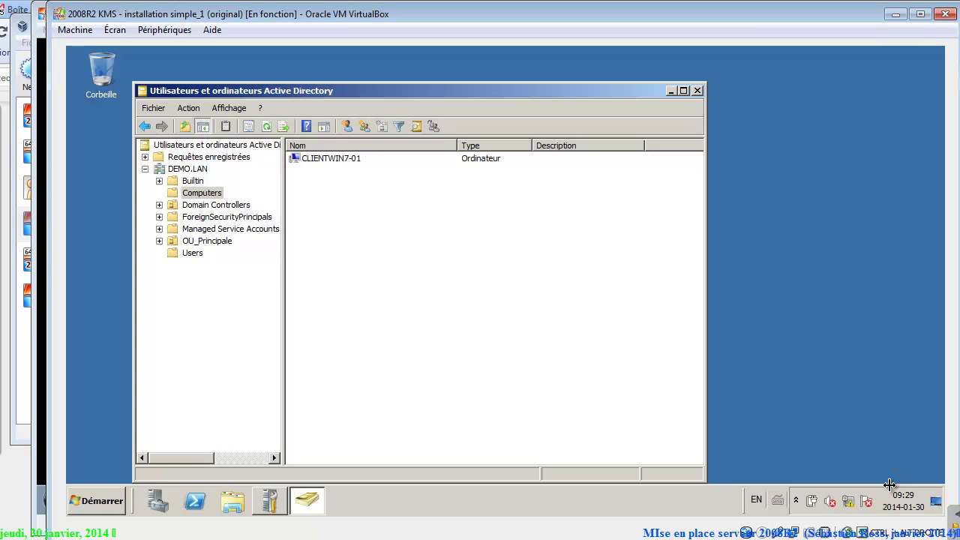
key("Down")
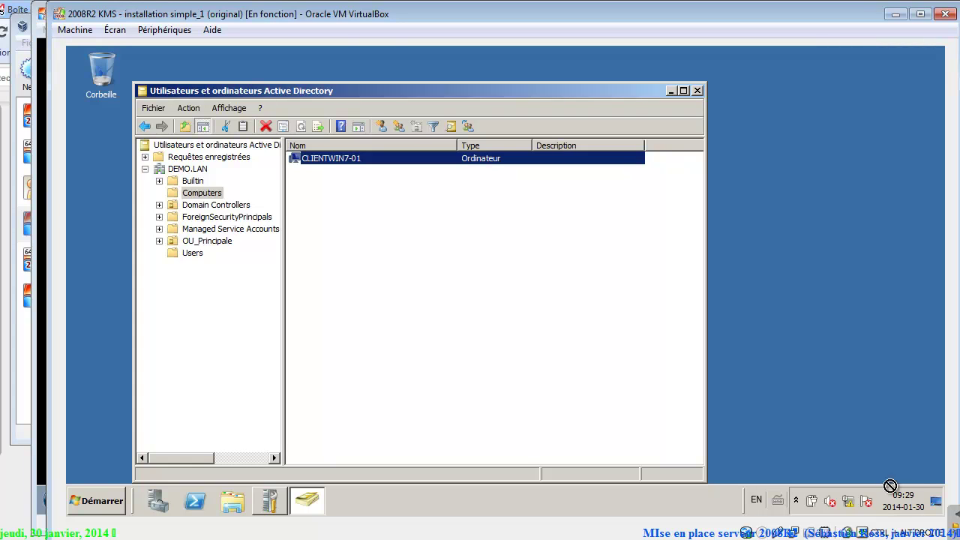
key("shift+Tab")
key("Down")
key("Down")
key("Down")
left_click_drag(330, 158, 207, 241)
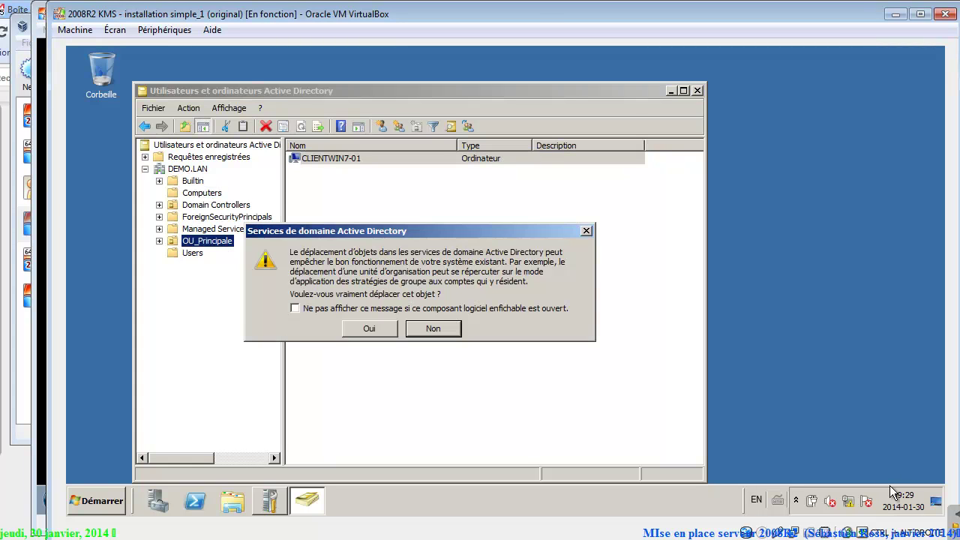
key("Return")
key("Down")
key("Down")
key("Down")
key("Down")
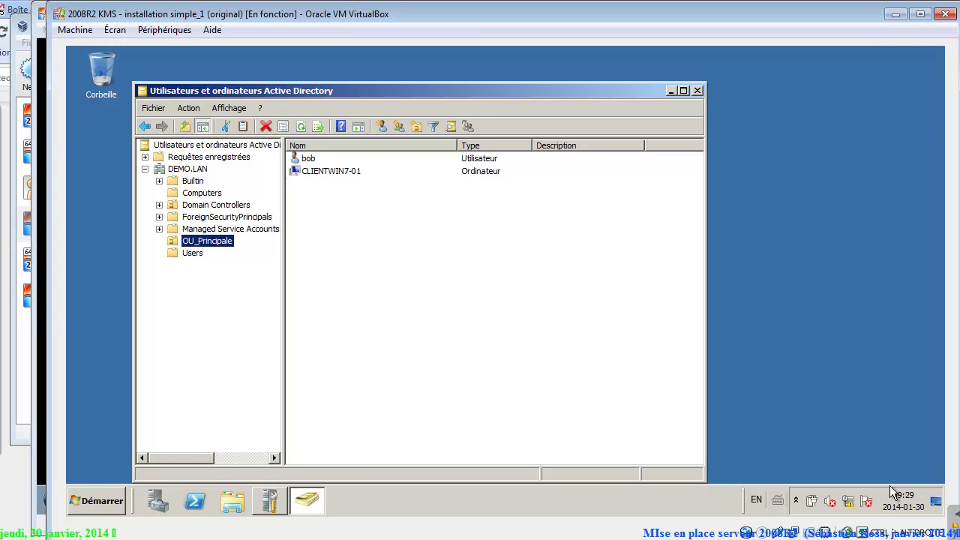
Restart the Win7 client now, then send Ctrl-Alt-Del to reach its logon screen.
key("alt+Tab")
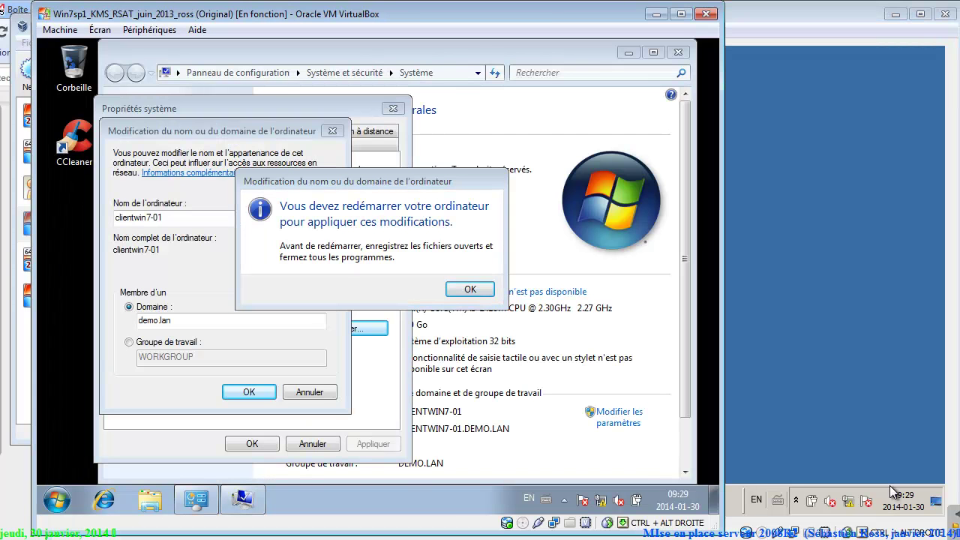
key("Return")
key("Return")
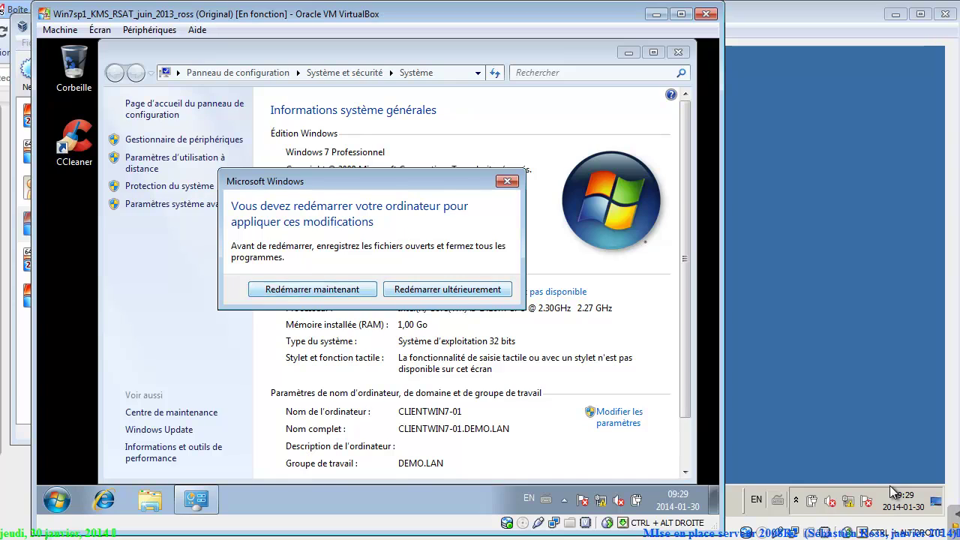
key("Return")
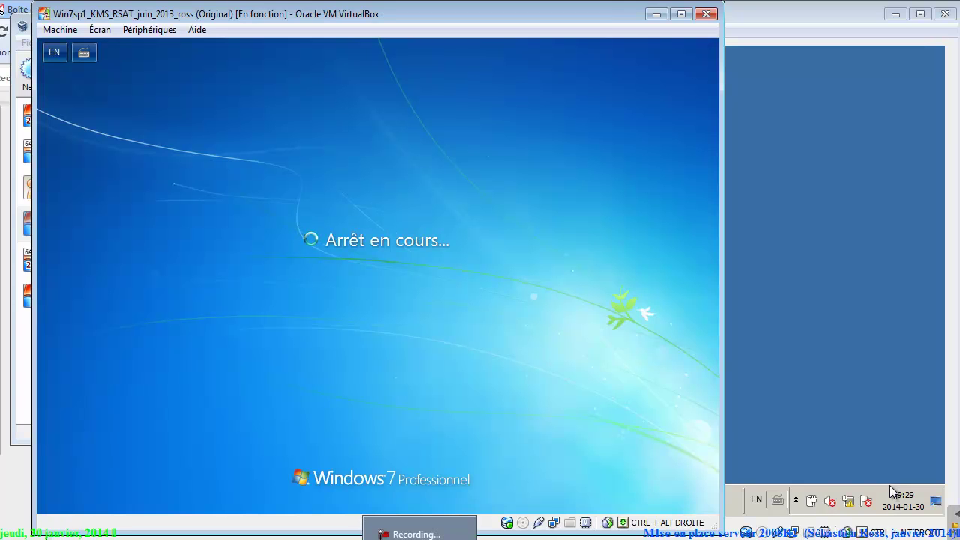
key("F9")
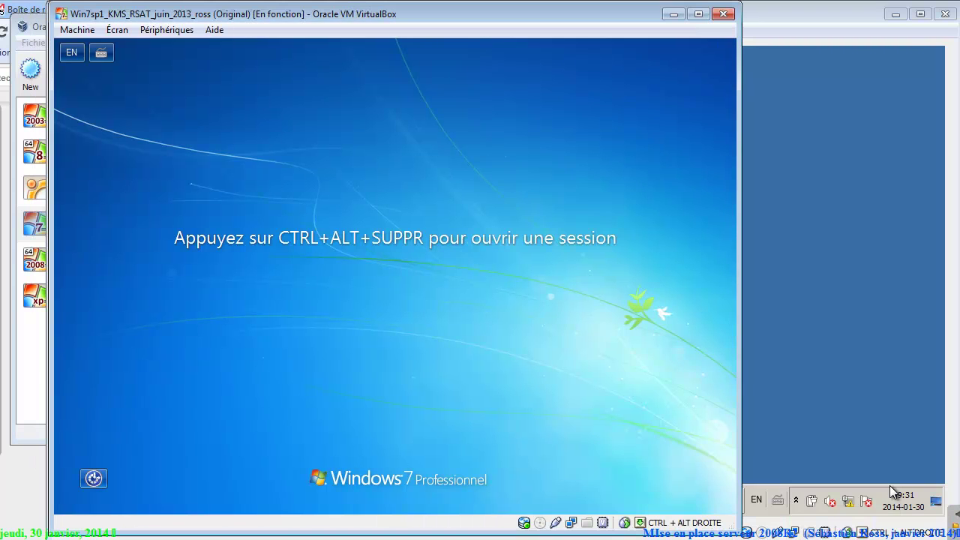
key("alt+m")
key("Down")
key("Down")
key("Down")
key("Down")
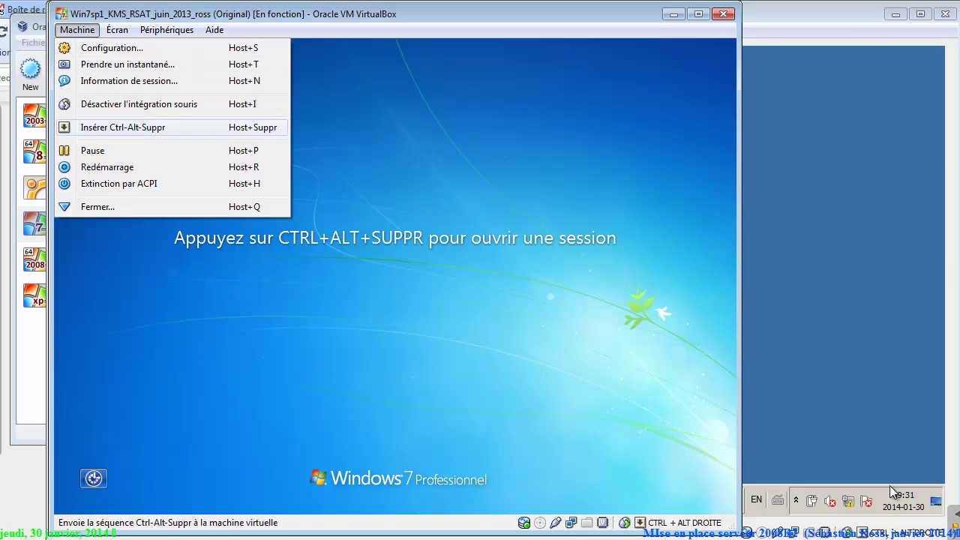
key("Return")
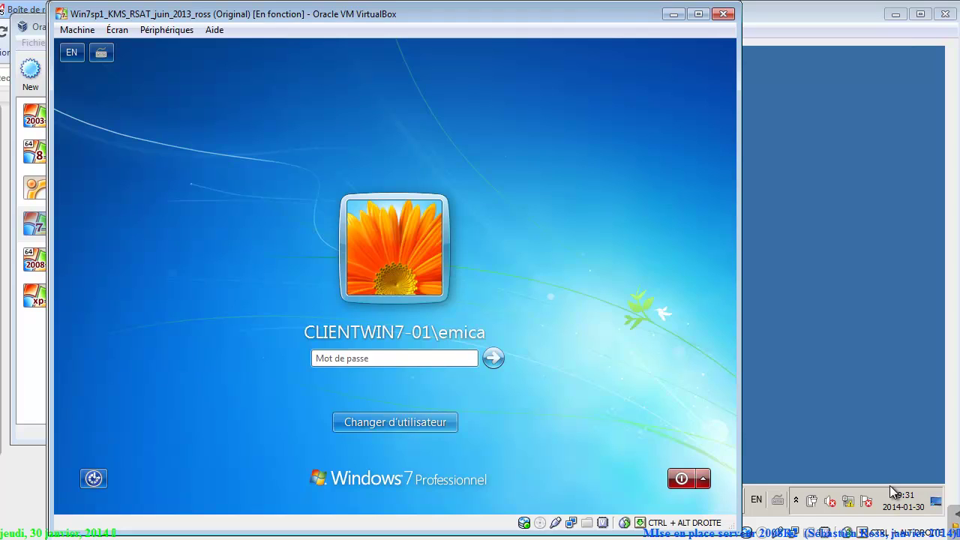
Sign in to Win7 as another user with the domain user's name and password, then return to the server.
left_click(395, 422)
left_click(463, 319)
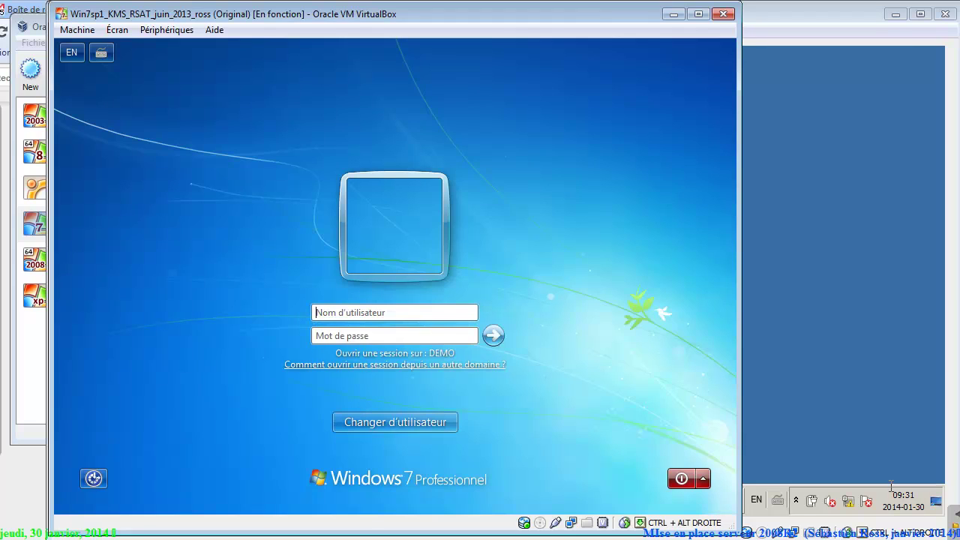
type("bob")
key("Tab")
type("****")
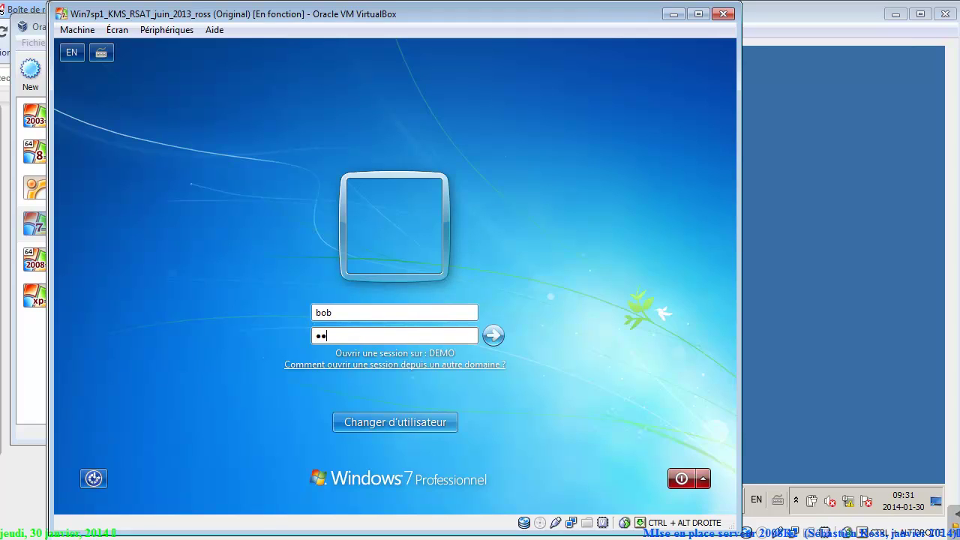
type("****")
left_click(890, 486)
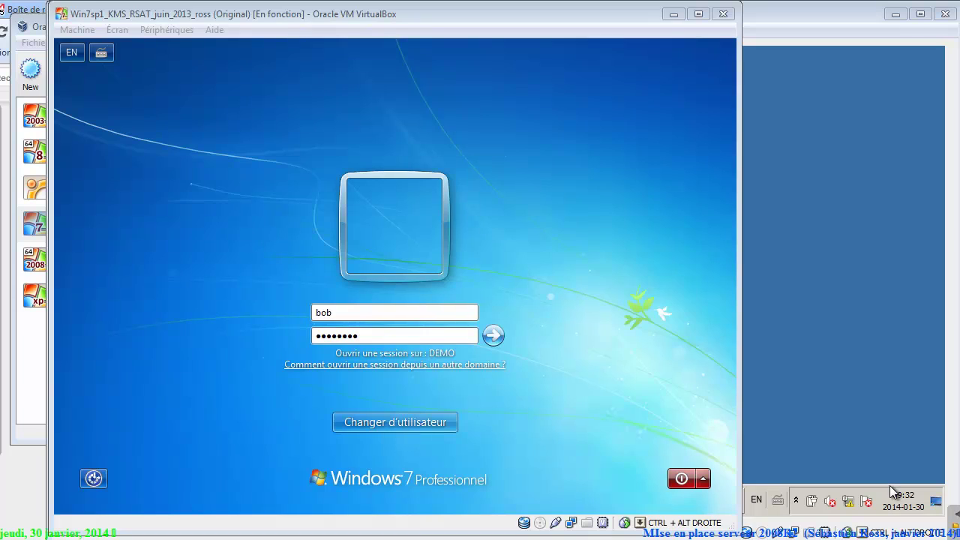
left_click(493, 335)
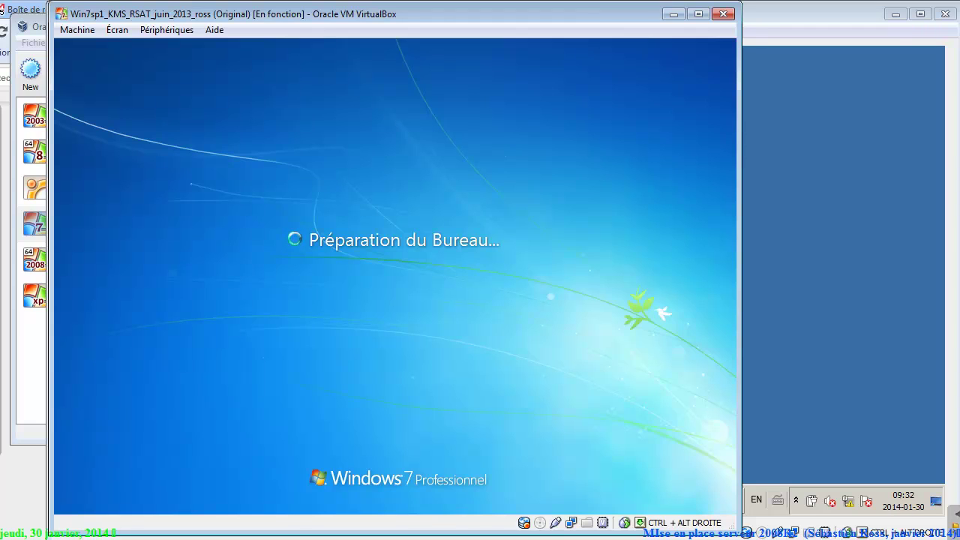
left_click(891, 486)
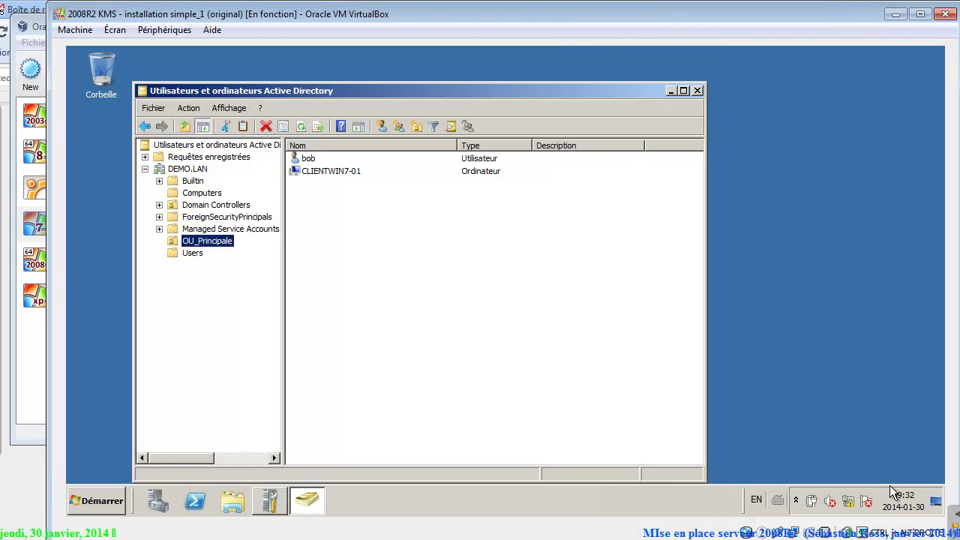
Select the user in OU_Principale and shift the server window aside.
left_click(308, 158)
left_click_drag(390, 91, 492, 79)
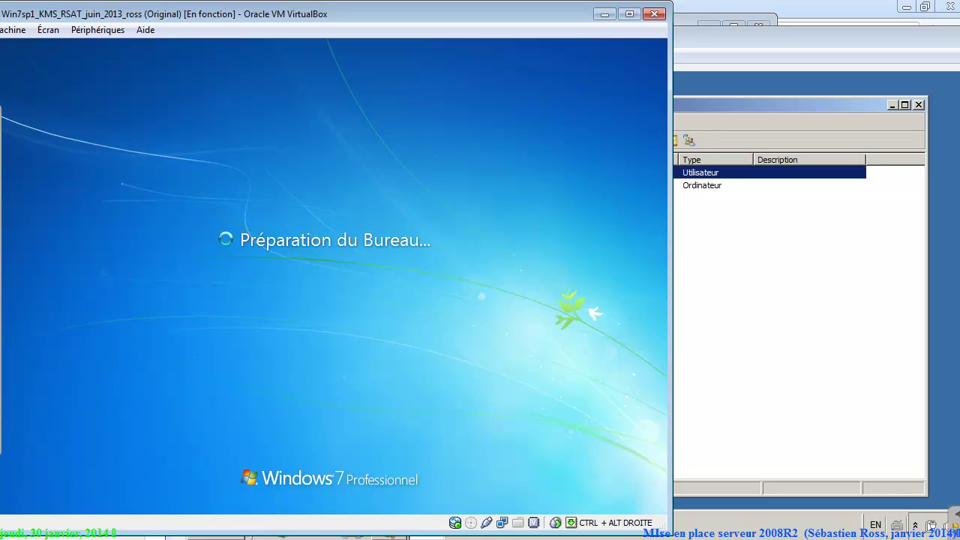
left_click(890, 492)
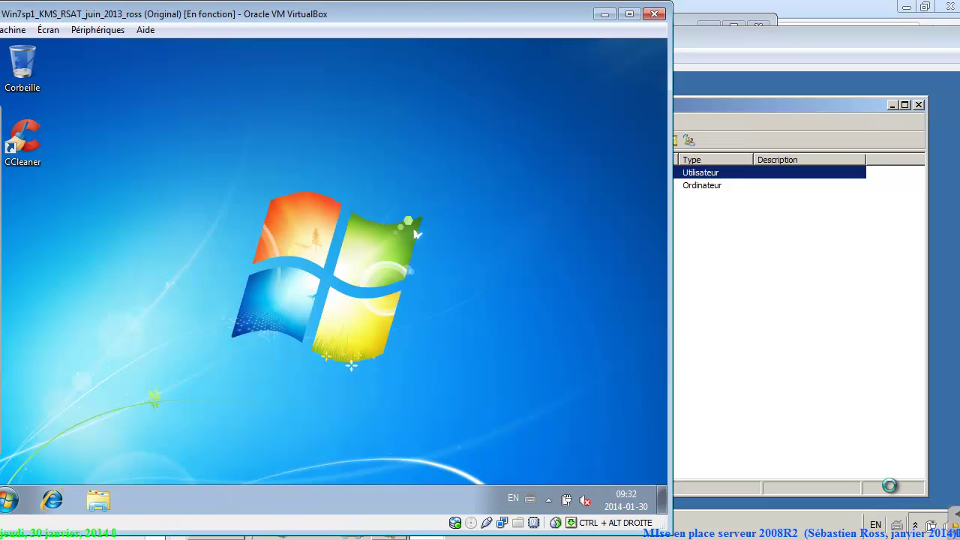
Log the domain user off via the Start menu's Fermer la session option.
key("super")
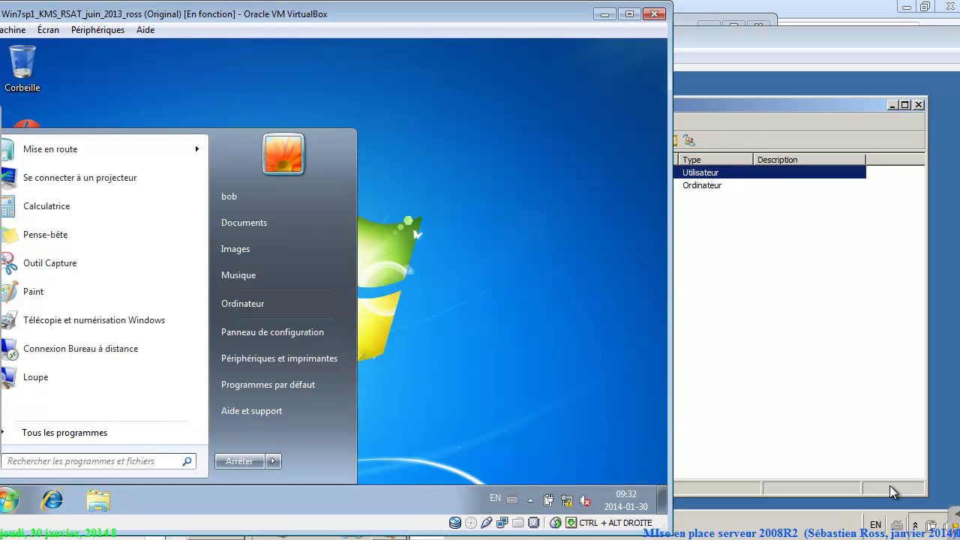
key("Right")
key("Tab")
key("Right")
key("Down")
key("Return")
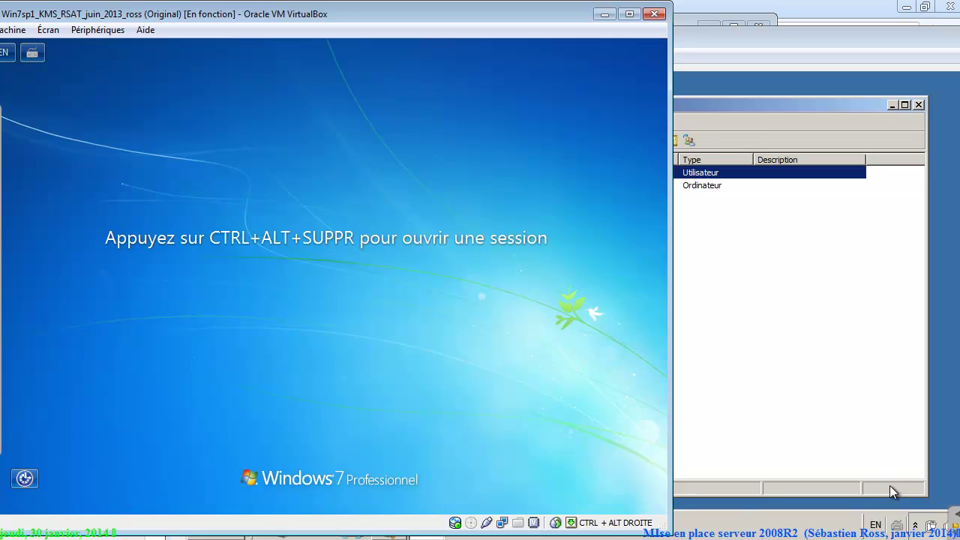
Send Ctrl-Alt-Del and choose Autre utilisateur to get a blank sign-in form.
left_click(13, 30)
left_click(54, 126)
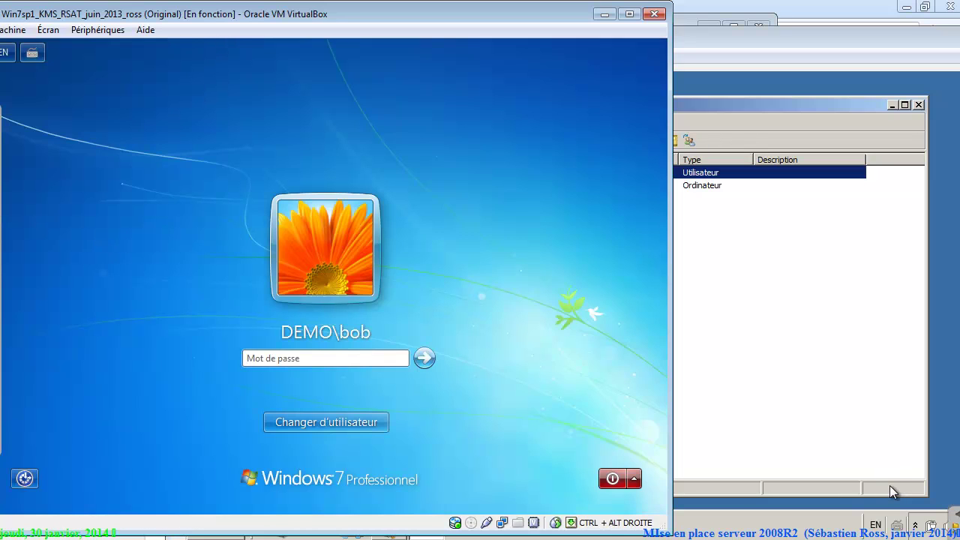
key("Tab")
key("Tab")
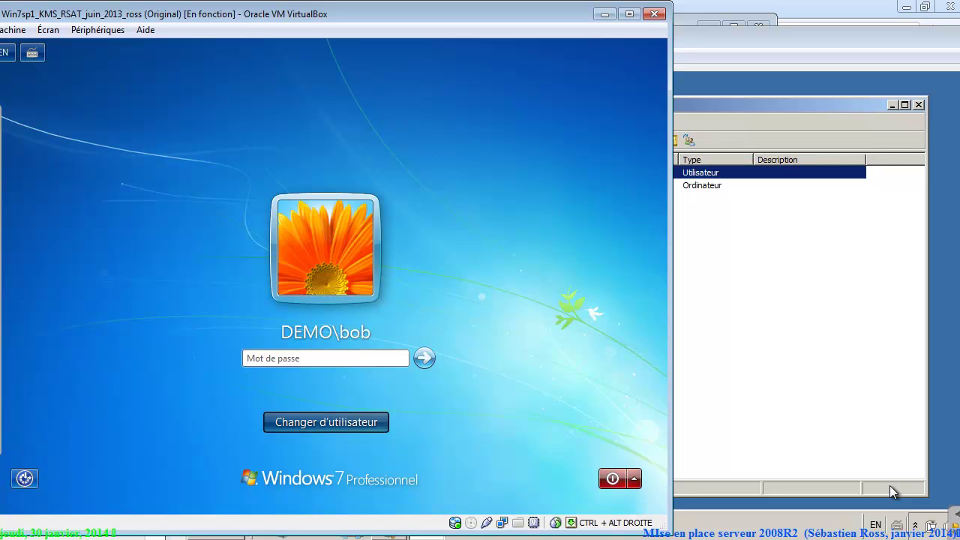
key("Return")
key("Right")
key("Return")
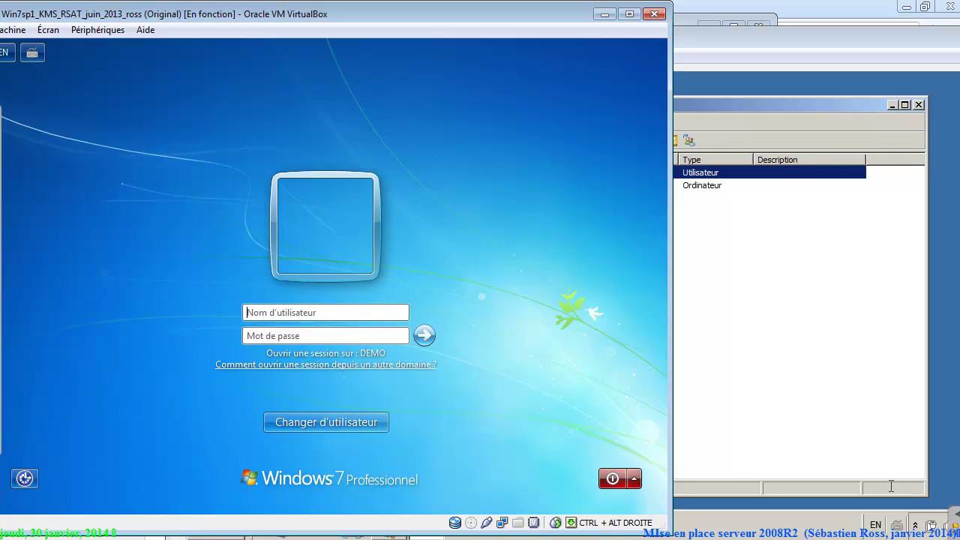
Enter another user's name and password, then dismiss the incorrect-credentials error.
type("emica")
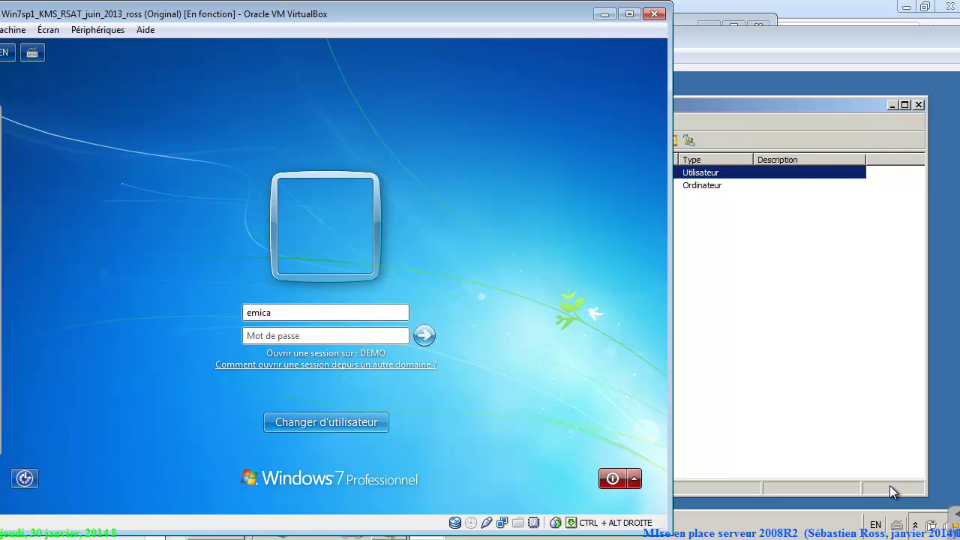
key("Tab")
type("******")
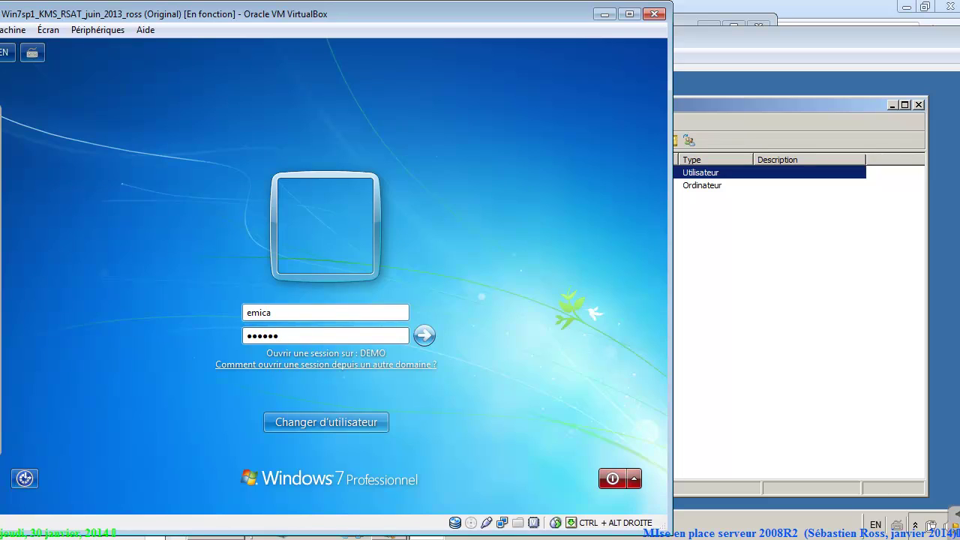
key("Return")
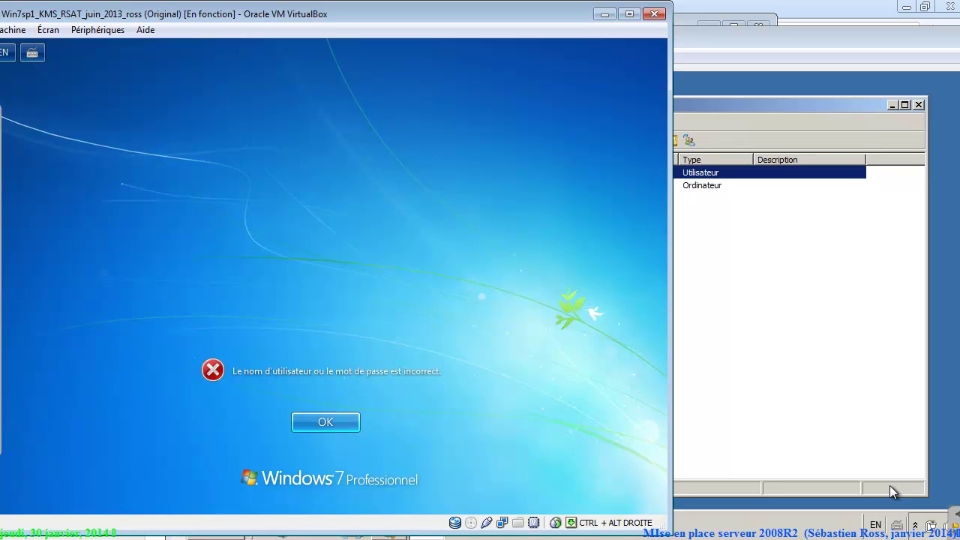
key("Return")
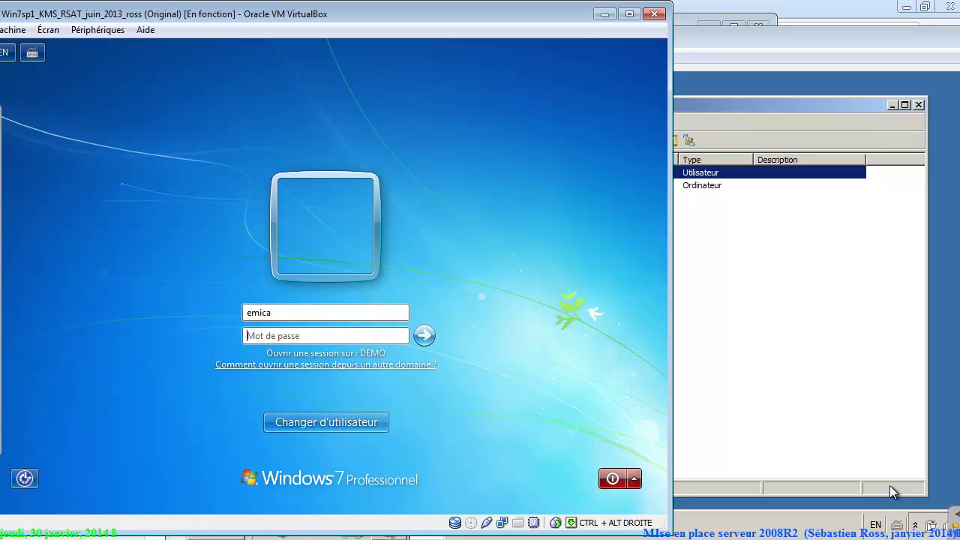
Sign in with the local account using the .\ prefix and its password, reaching the desktop.
left_click(893, 493)
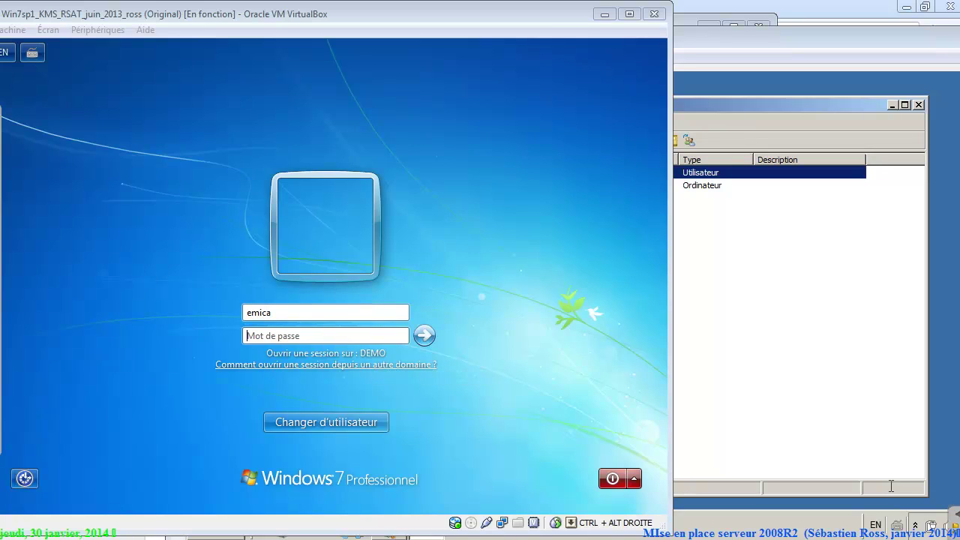
key("alt+Tab")
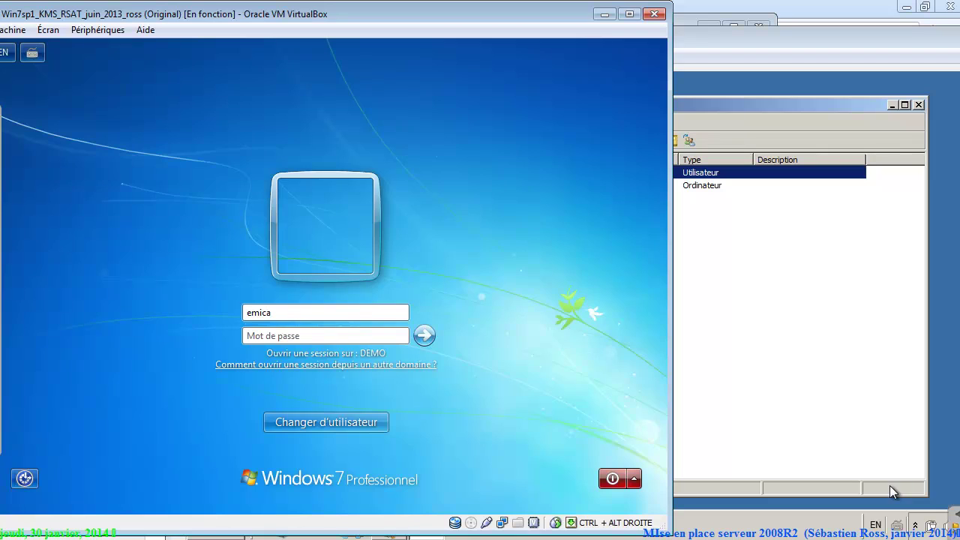
type("fgagagags")
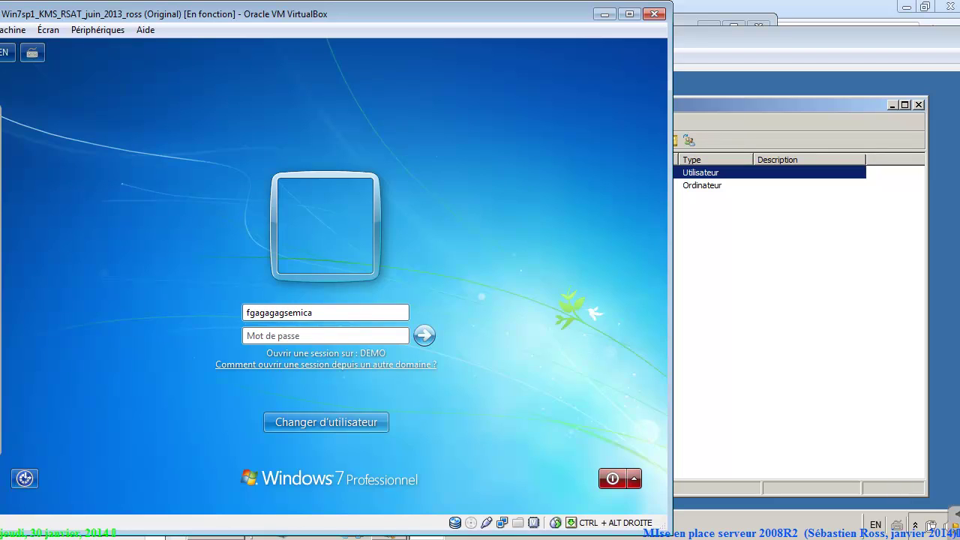
type("\\")
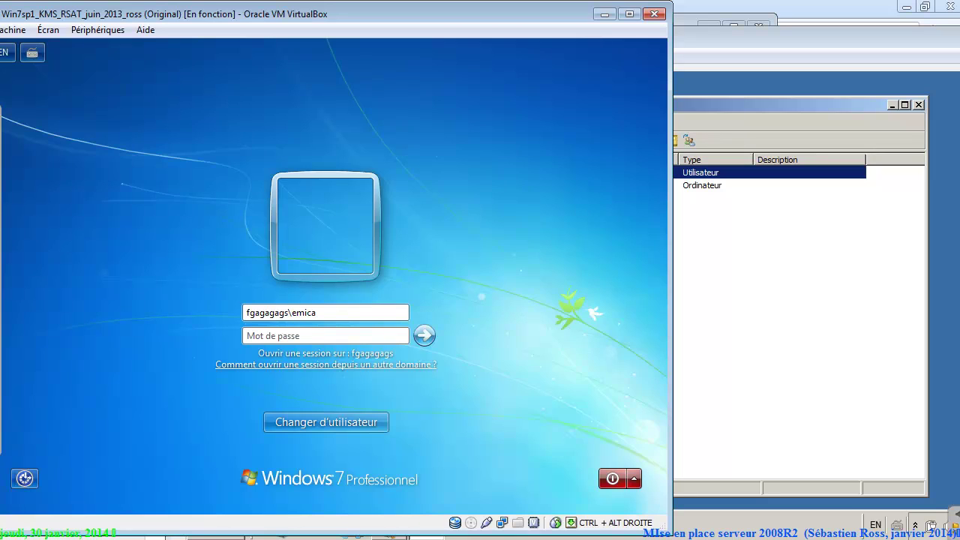
key("BackSpace")
key("BackSpace")
key("BackSpace")
key("BackSpace")
key("BackSpace")
key("BackSpace")
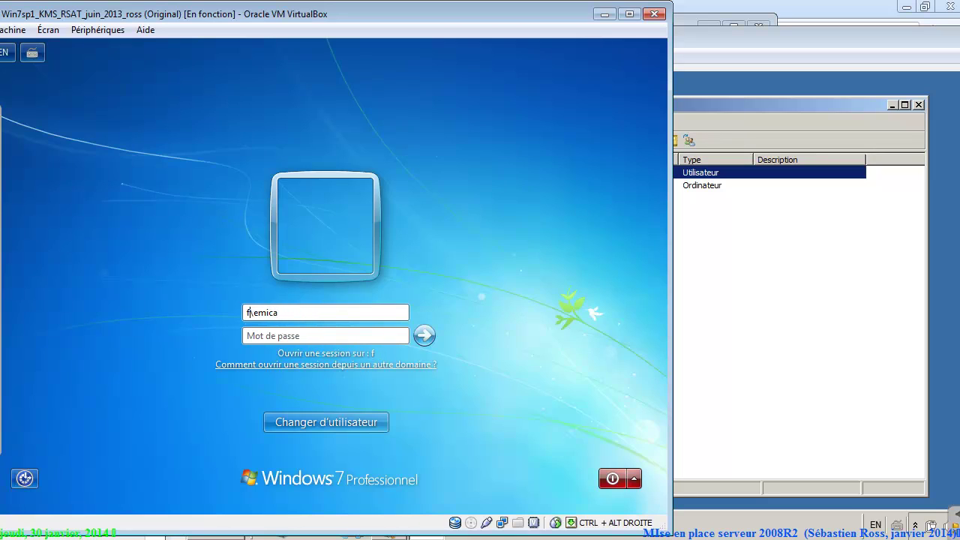
key("BackSpace")
type(".")
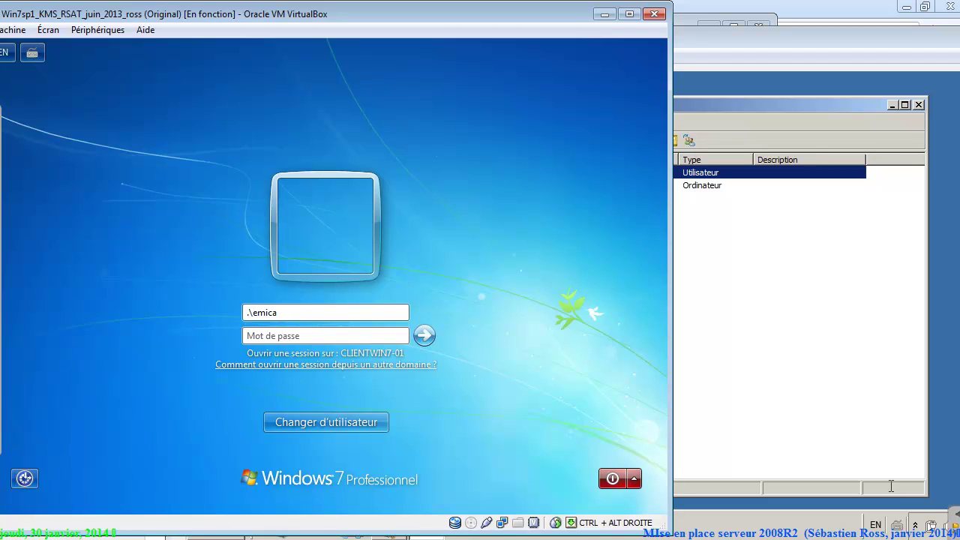
key("Tab")
type("••••••")
key("Return")
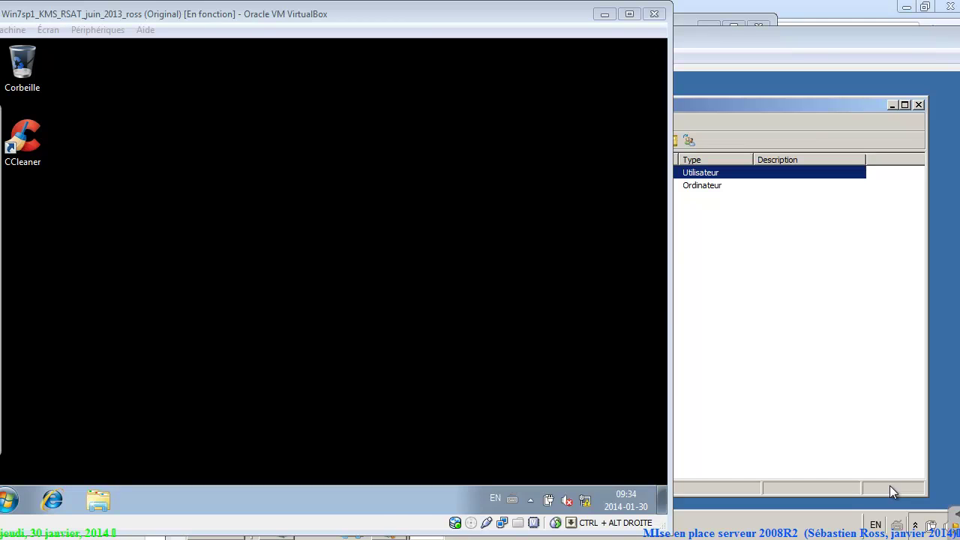
key("alt+Tab")
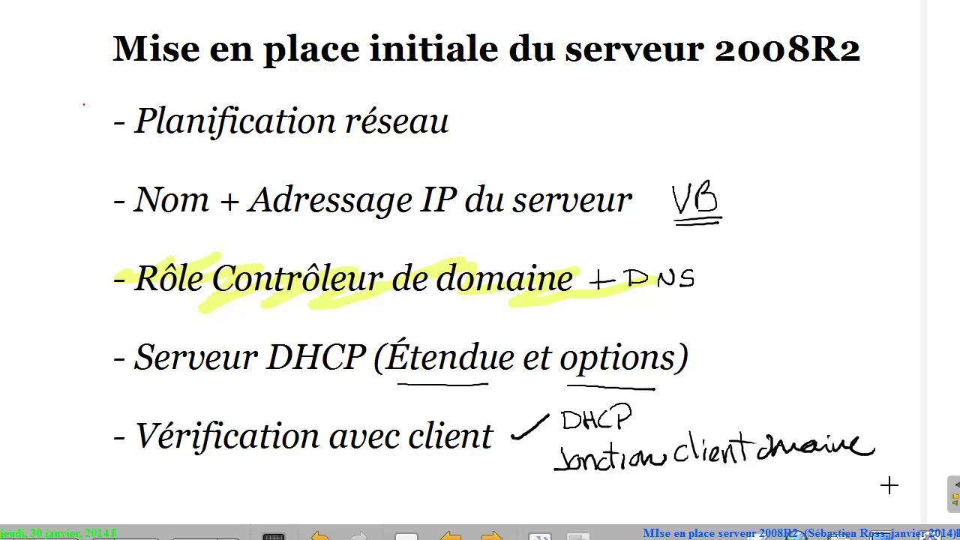
Tick Planification réseau, Nom + Adressage IP du serveur, Rôle Contrôleur de domaine and Serveur DHCP.
left_click_drag(84, 105, 124, 75)
mouse_move(80, 193)
left_mouse_down()
mouse_move(87, 213)
mouse_move(116, 174)
left_mouse_up()
left_click_drag(86, 276, 120, 246)
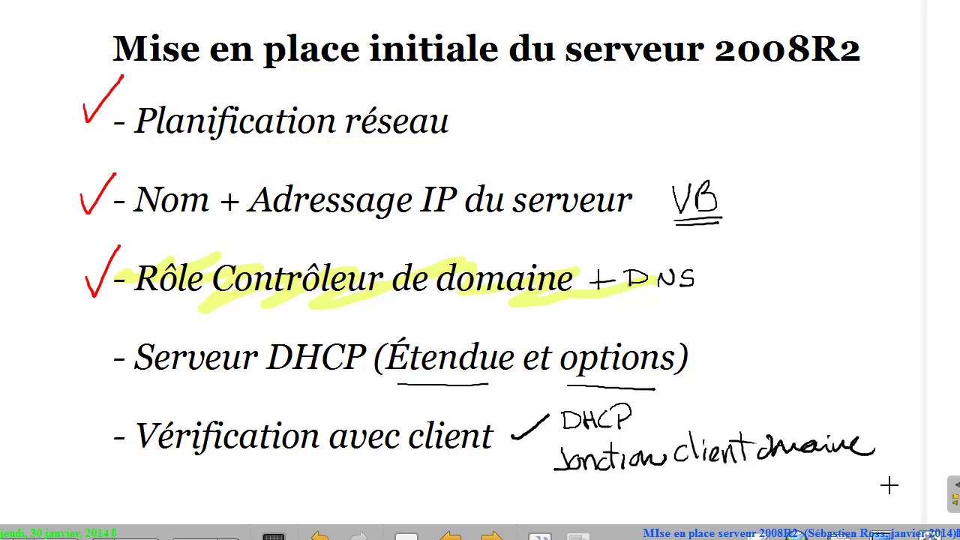
mouse_move(82, 349)
left_mouse_down()
mouse_move(100, 353)
mouse_move(122, 321)
left_mouse_up()
Underline Étendue and options, tick Vérification avec client, arrow the domain-join note, and return to VirtualBox.
left_click_drag(389, 393, 493, 383)
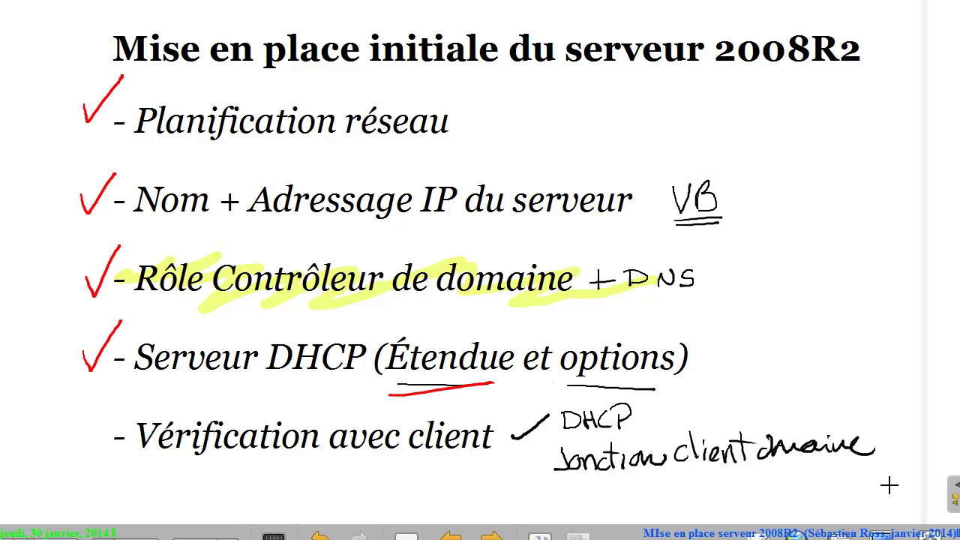
left_click_drag(552, 384, 675, 375)
mouse_move(78, 436)
left_mouse_down()
mouse_move(96, 446)
mouse_move(122, 406)
left_mouse_up()
mouse_move(468, 488)
left_mouse_down()
mouse_move(537, 468)
mouse_move(533, 480)
left_mouse_up()
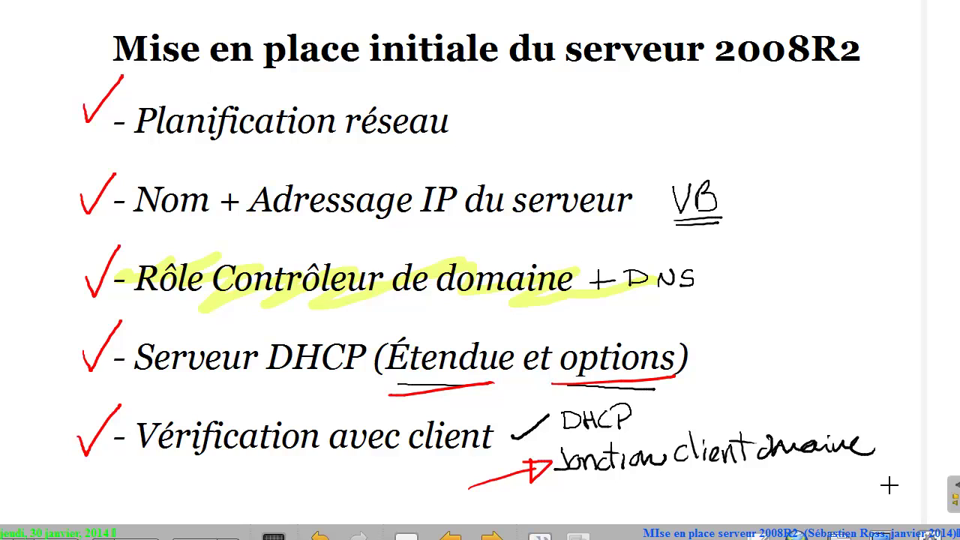
left_click(890, 487)
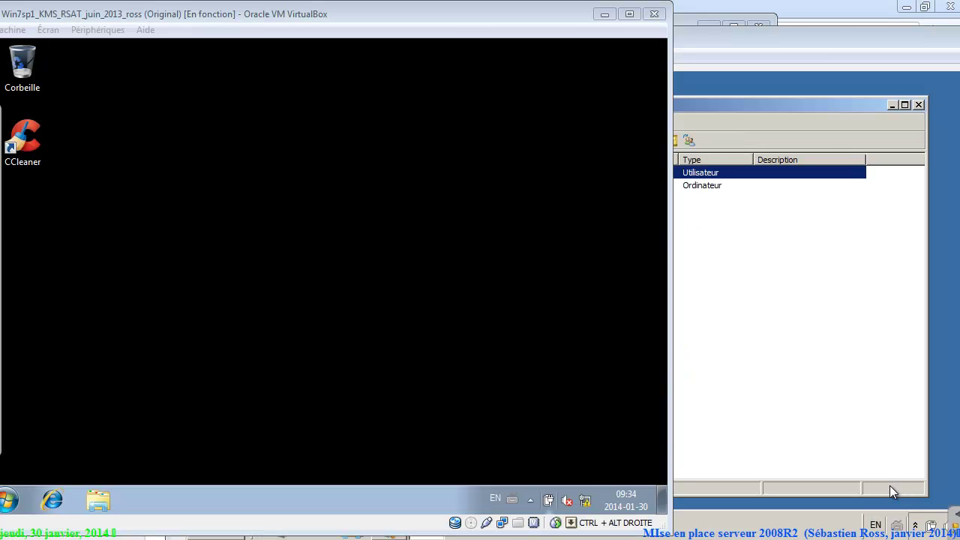